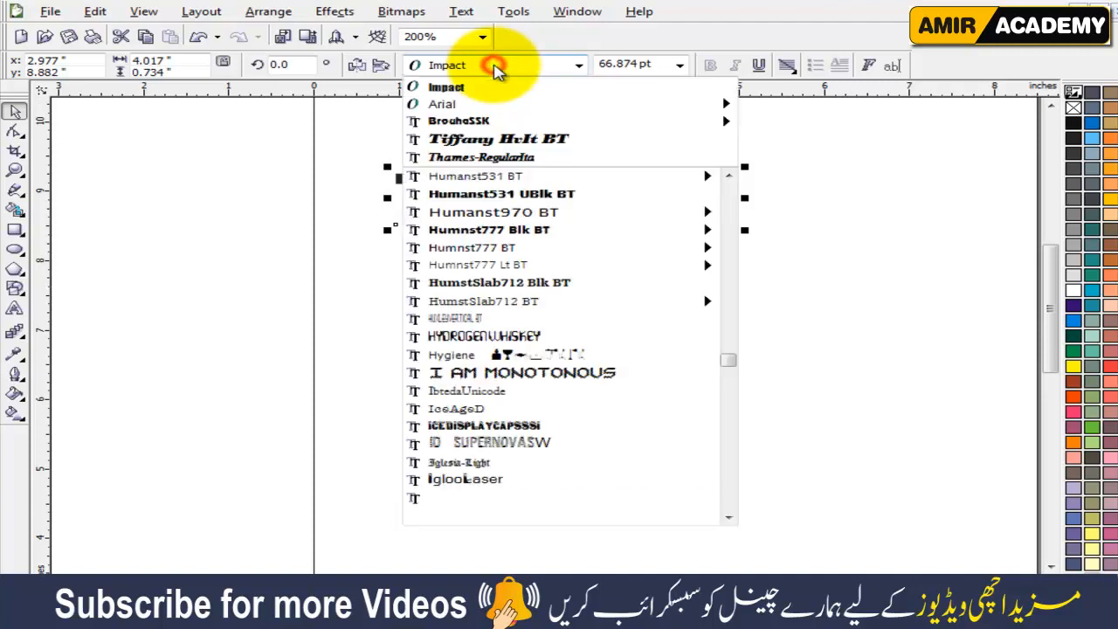
Set the THAIKEDAR text in the Impact font and enlarge it proportionally to about 6 inches wide.
text(Im)
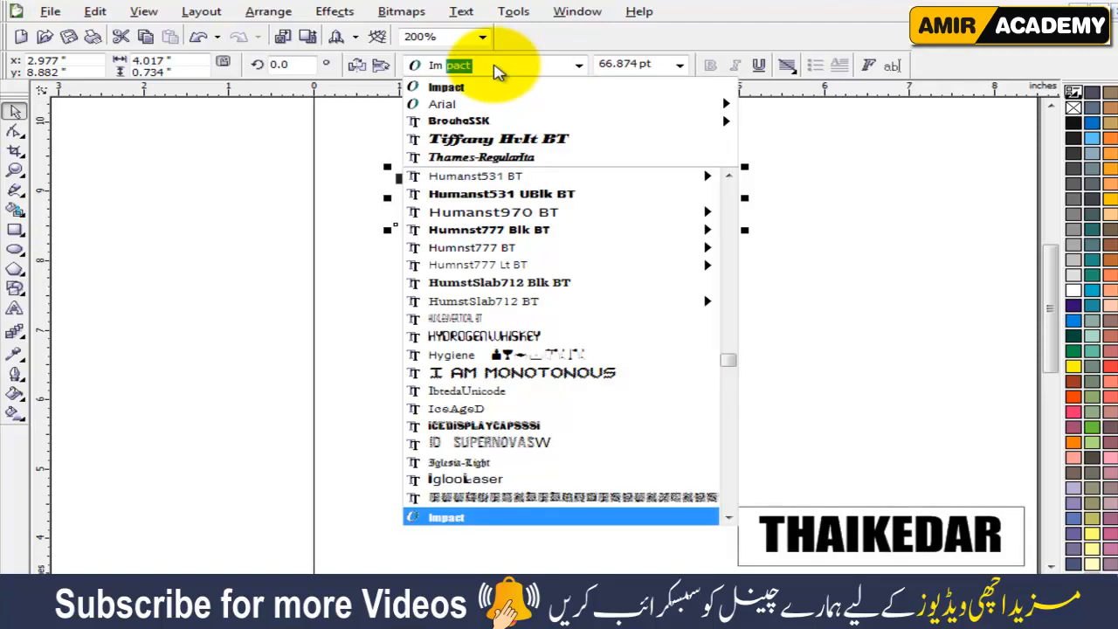
key(Return)
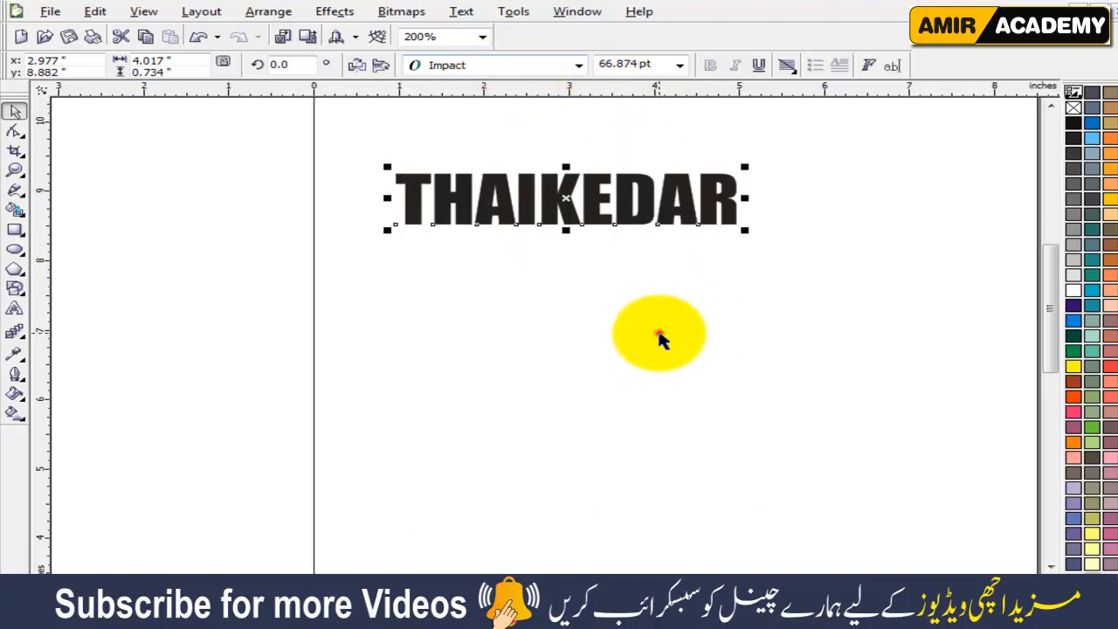
click(659, 329)
click(673, 190)
drag(745, 233, 881, 275)
click(776, 310)
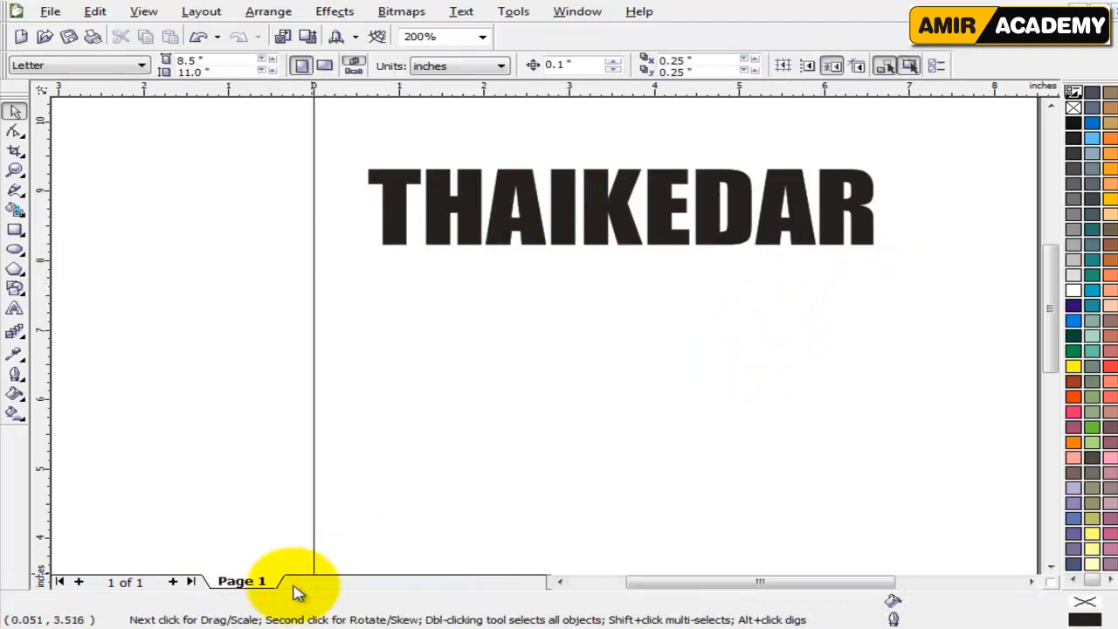
click(728, 342)
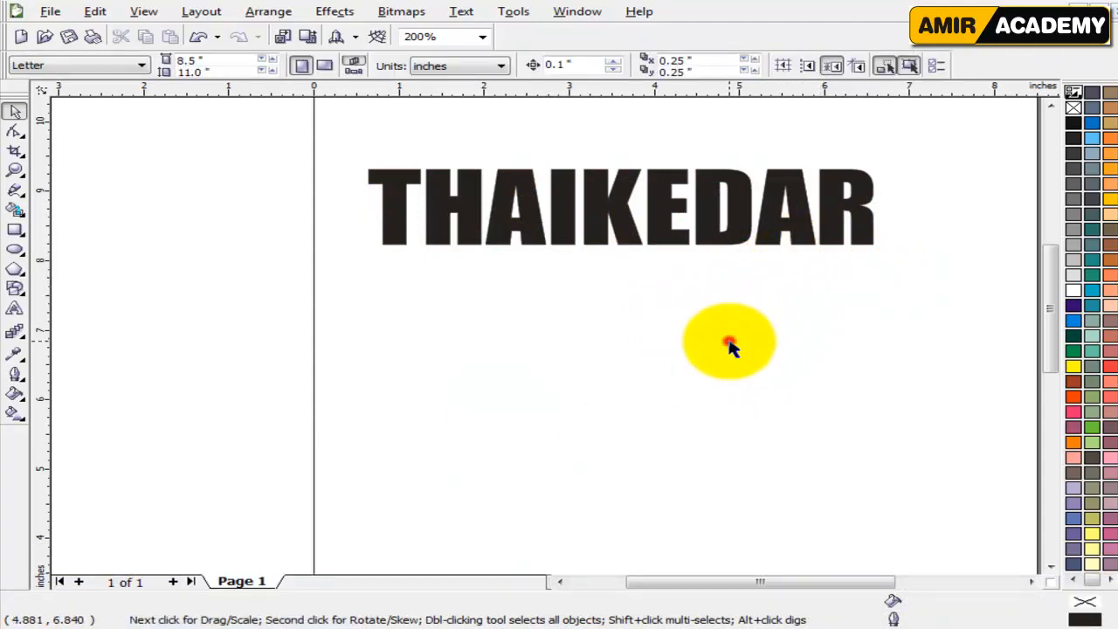
Switch to InPage, write the Urdu word ٹھیکیدار on the first line of the page and select it.
click(240, 627)
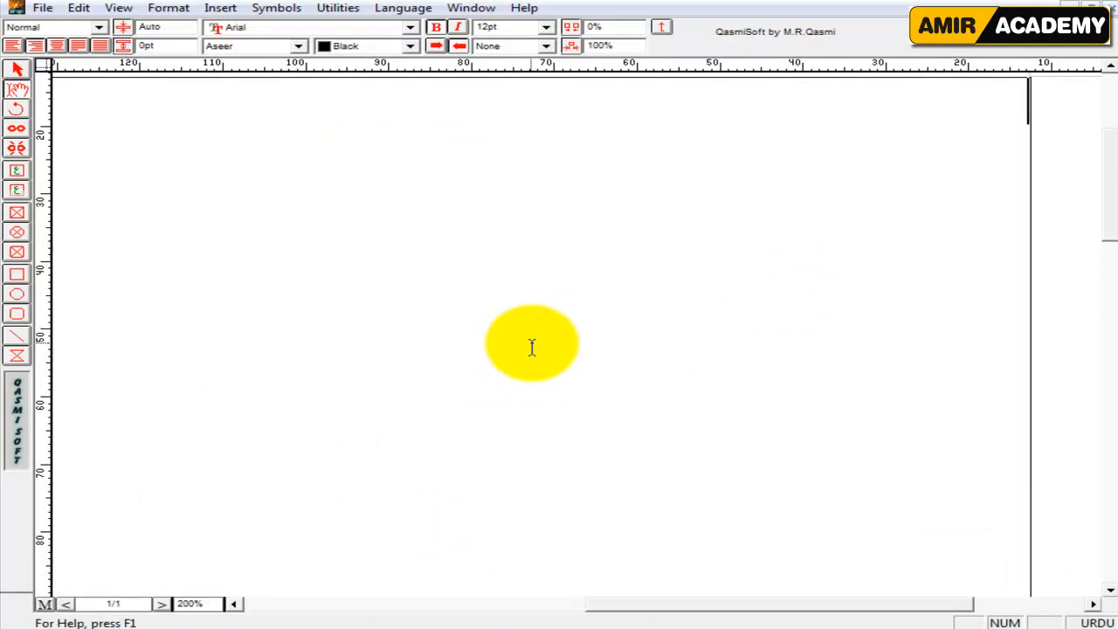
click(640, 295)
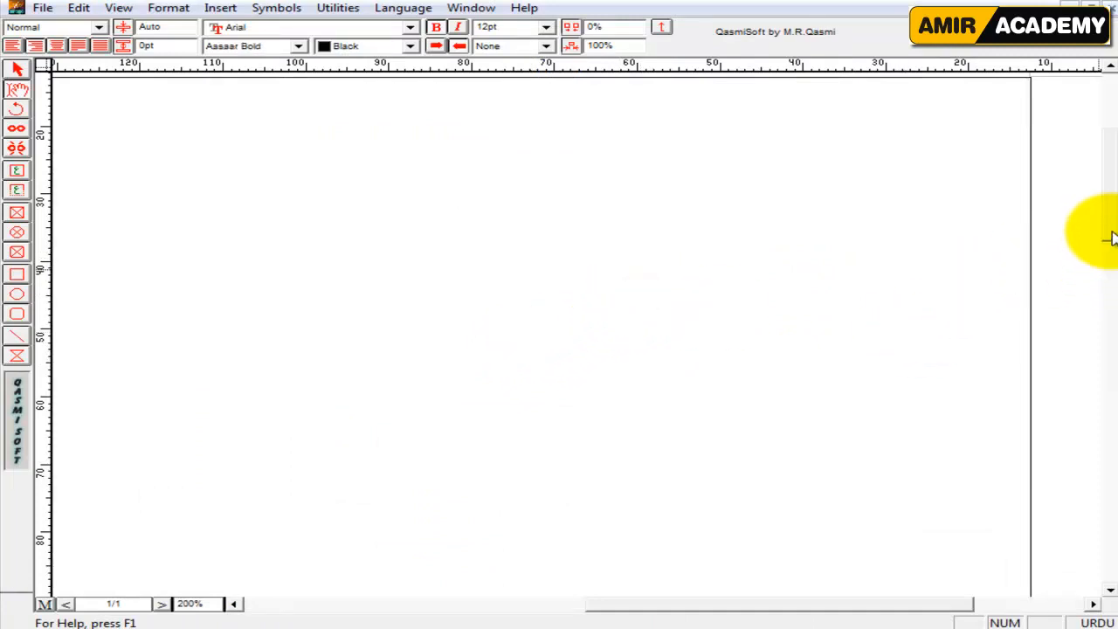
drag(1110, 232, 1108, 198)
click(581, 240)
click(925, 313)
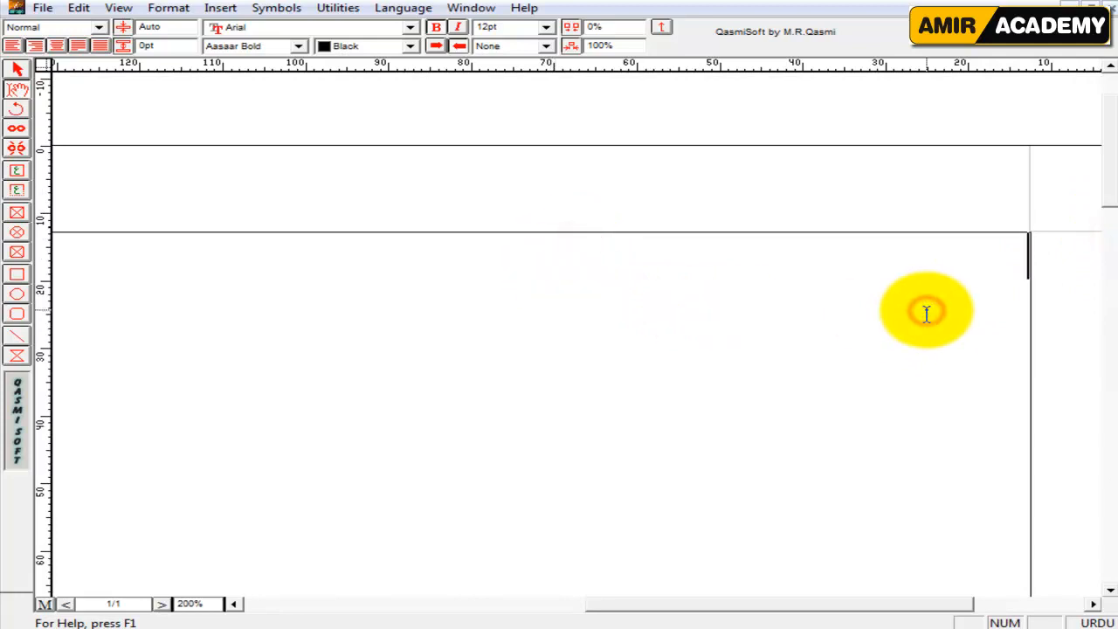
text(ٹھیکیدار)
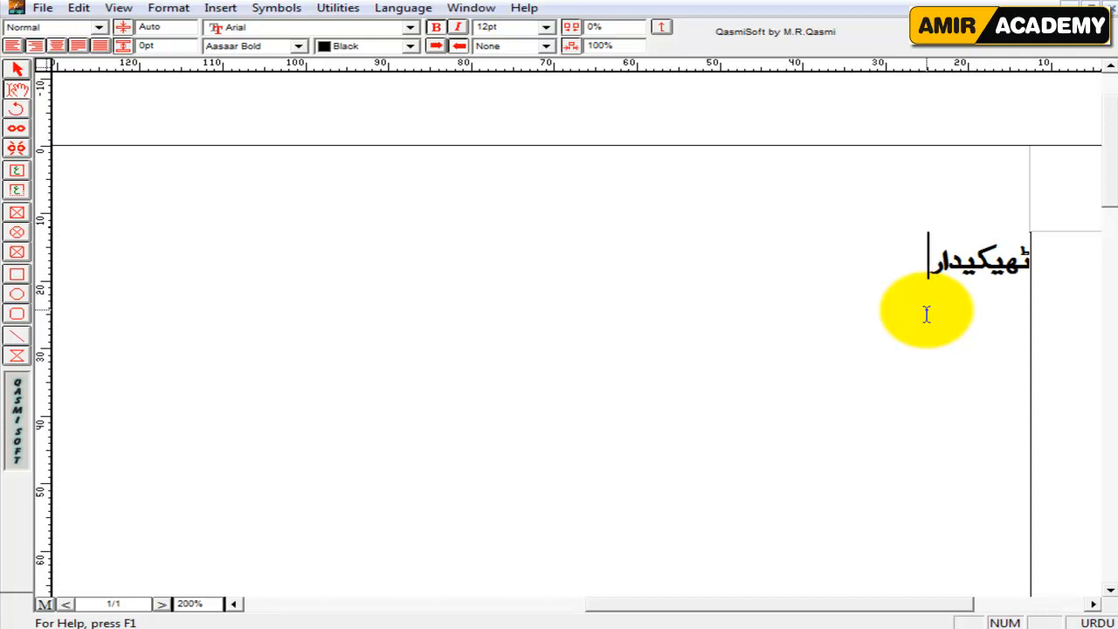
key(ctrl+a)
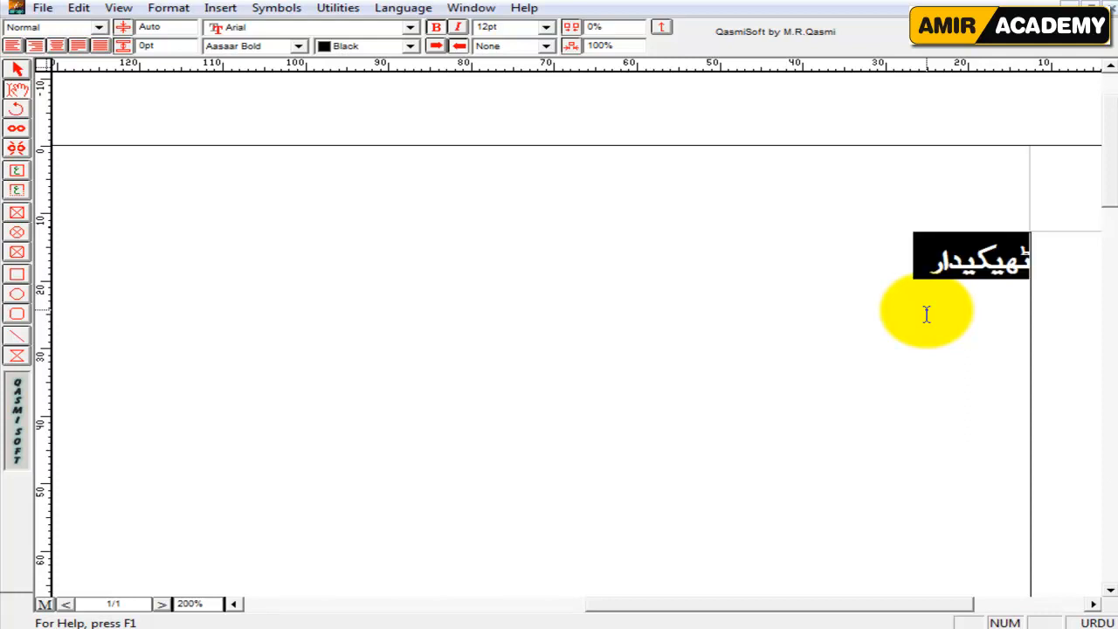
Try the Noori Nastaliq and Aasaar fonts on the Urdu word.
click(279, 45)
scroll(282, 92, up, 2)
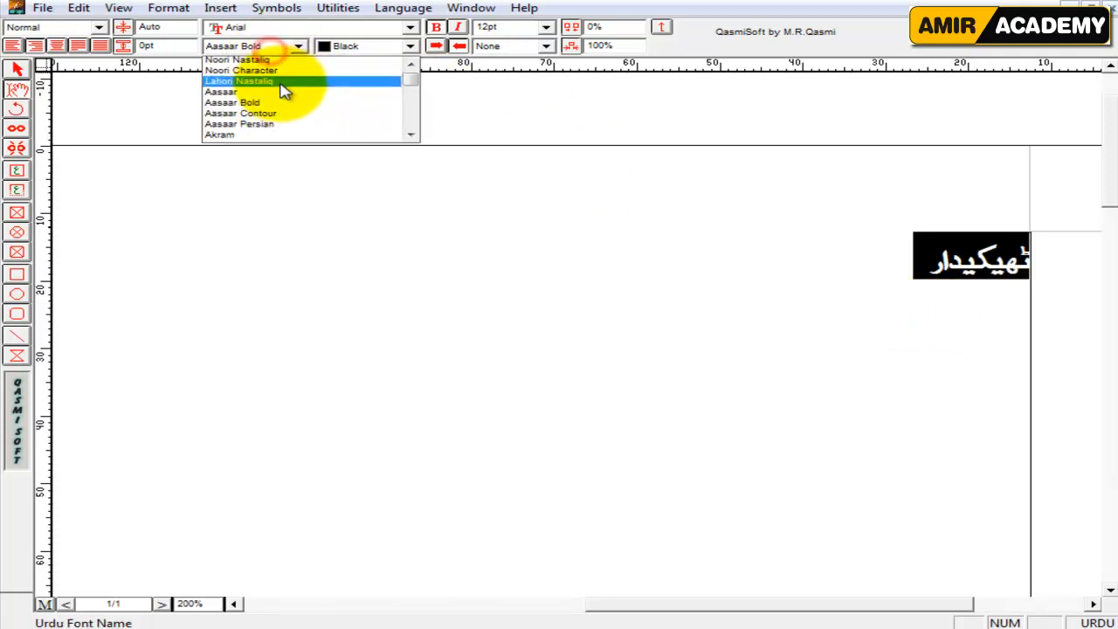
click(266, 62)
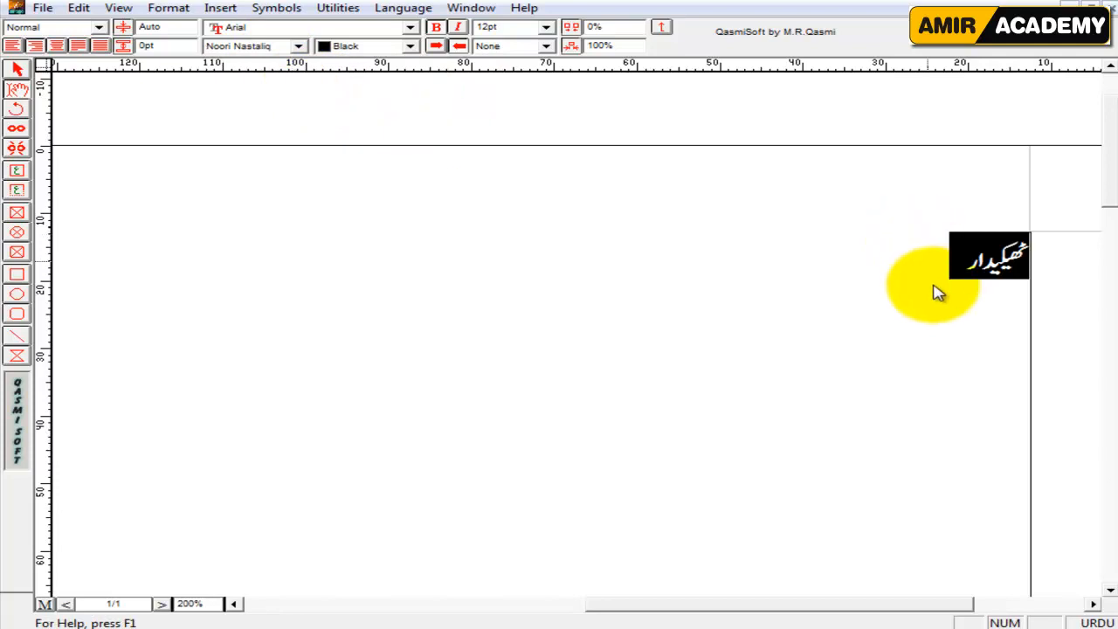
click(238, 46)
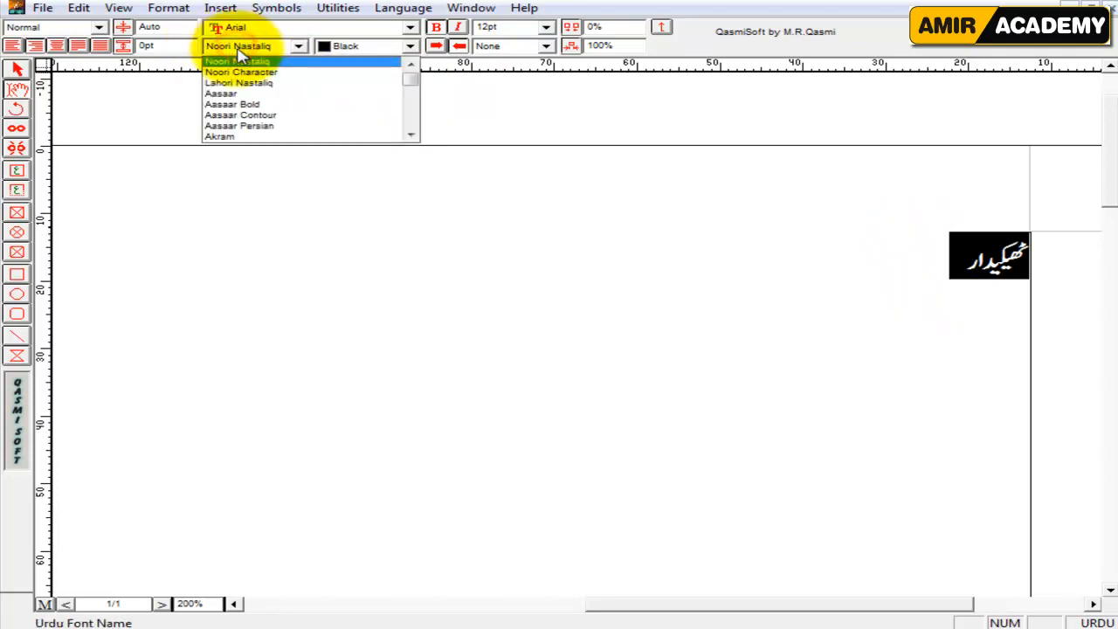
click(232, 94)
Set the Urdu word ٹھیکیدار in the Aseer font.
click(249, 52)
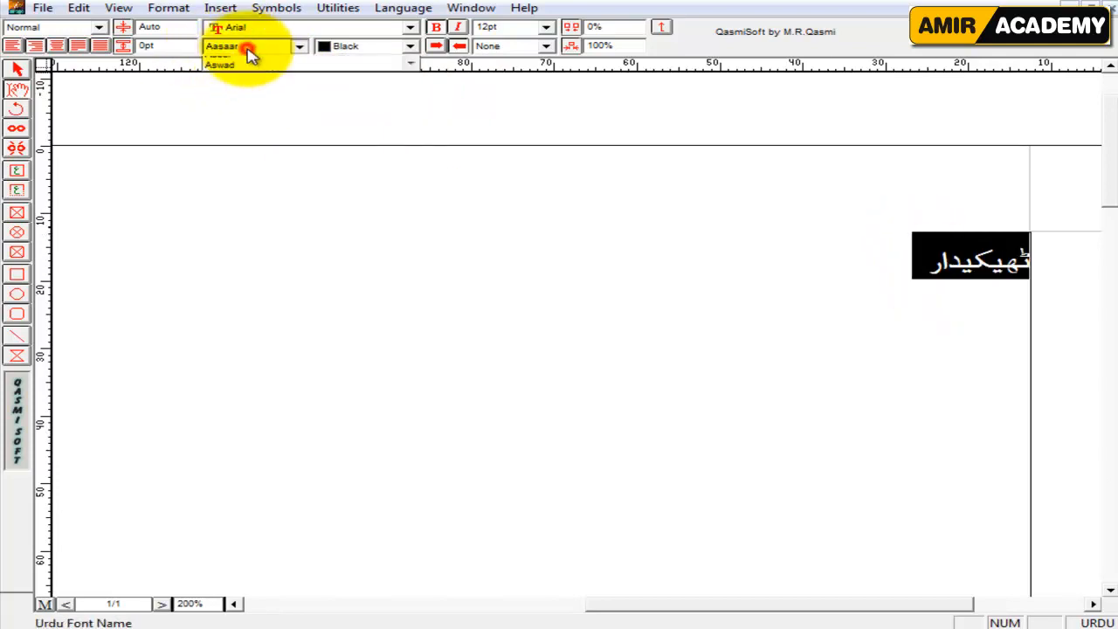
scroll(250, 119, down, 1)
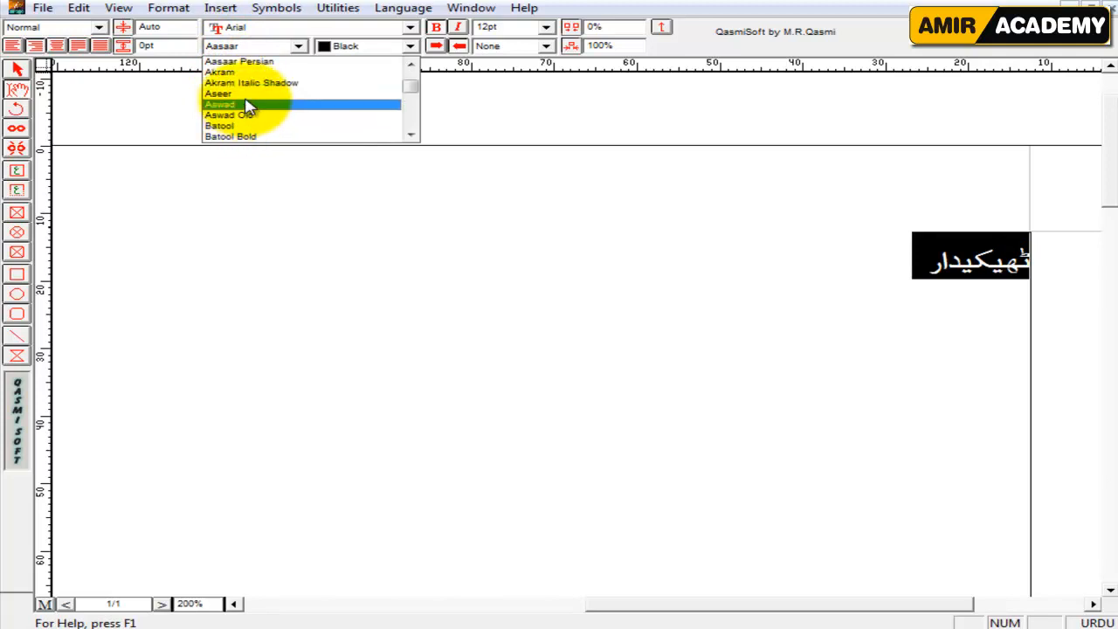
click(245, 94)
click(812, 279)
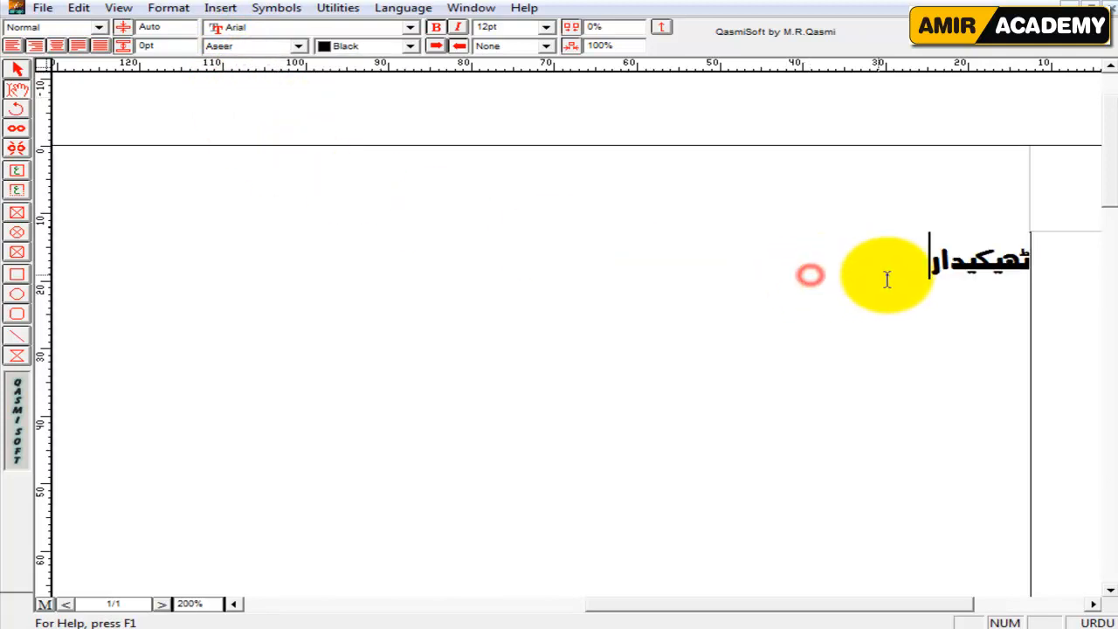
Check the slogan in the reference logo picture and write آپ کے خوابوں کی تعمیر on a second line.
key(Return)
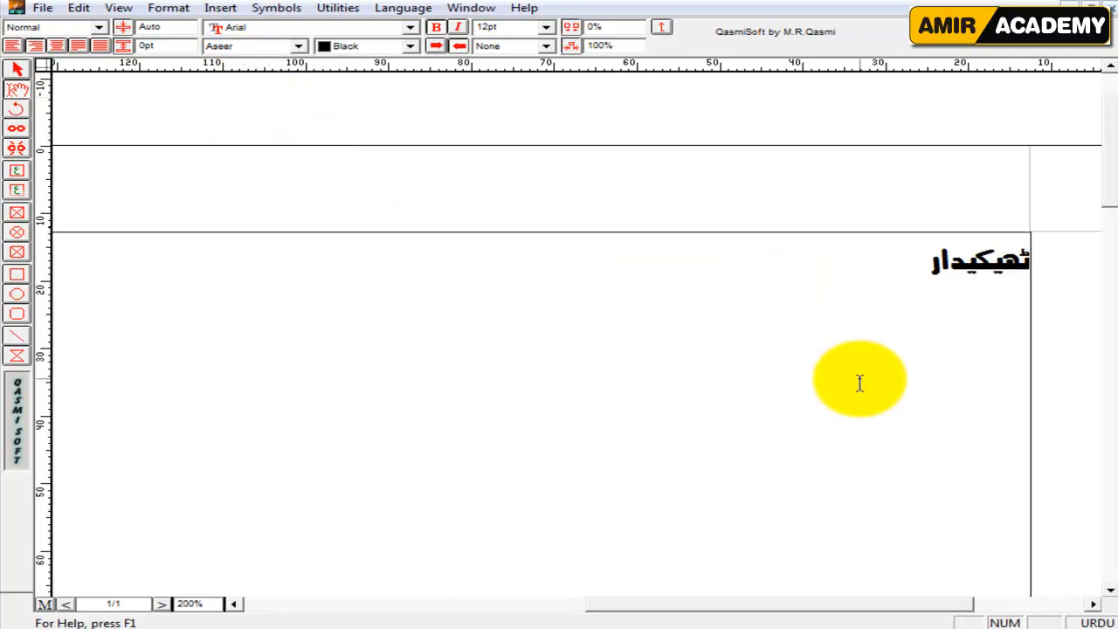
click(706, 628)
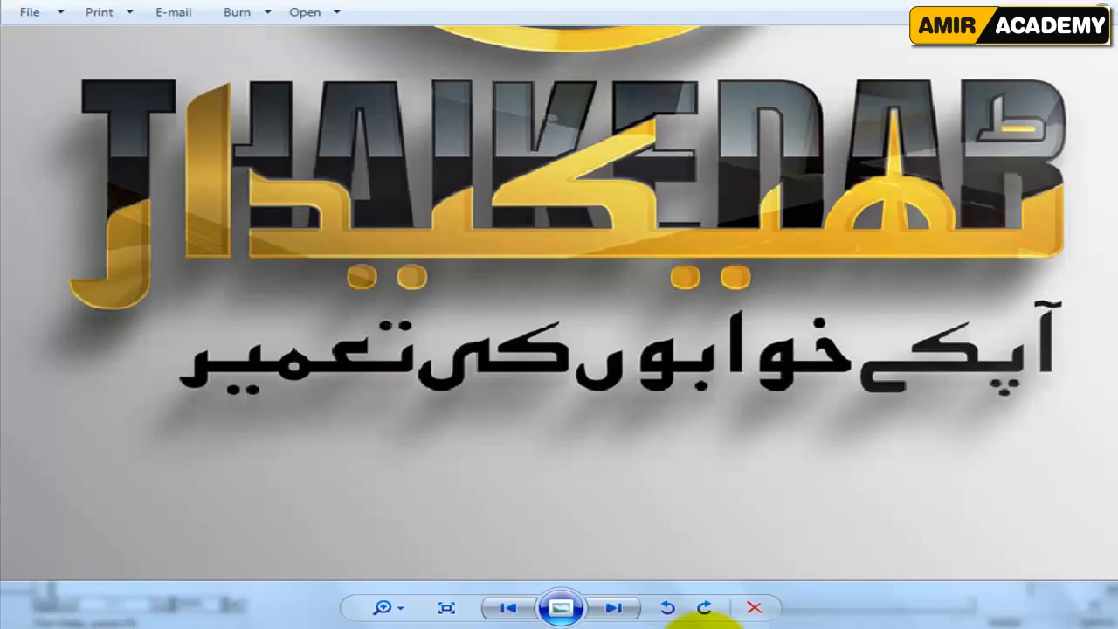
click(704, 623)
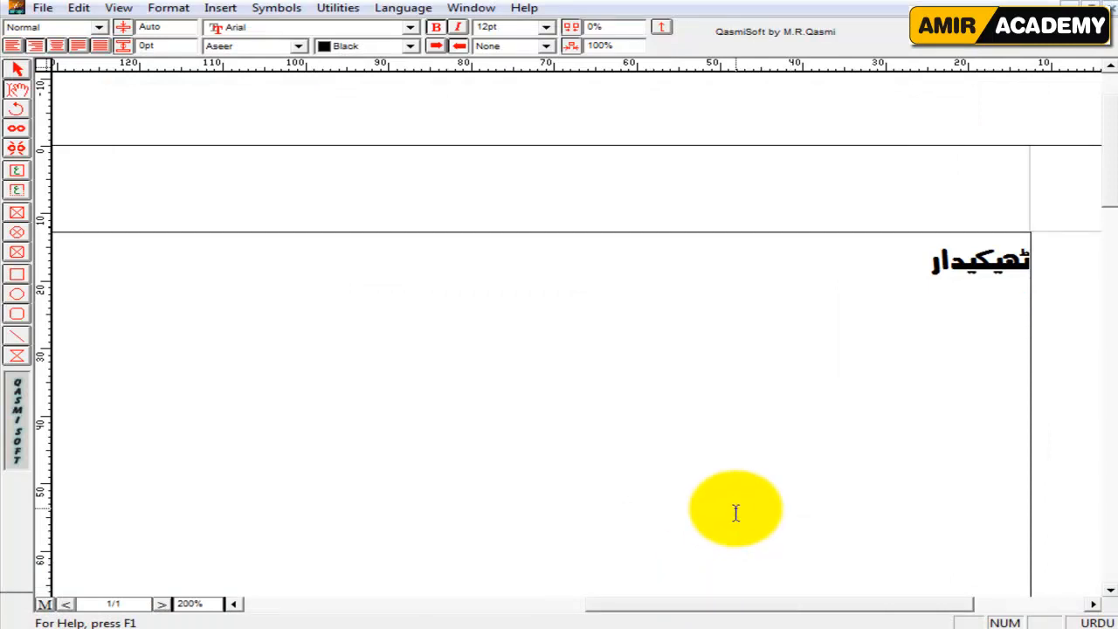
text(ابوں کی تعمیر)
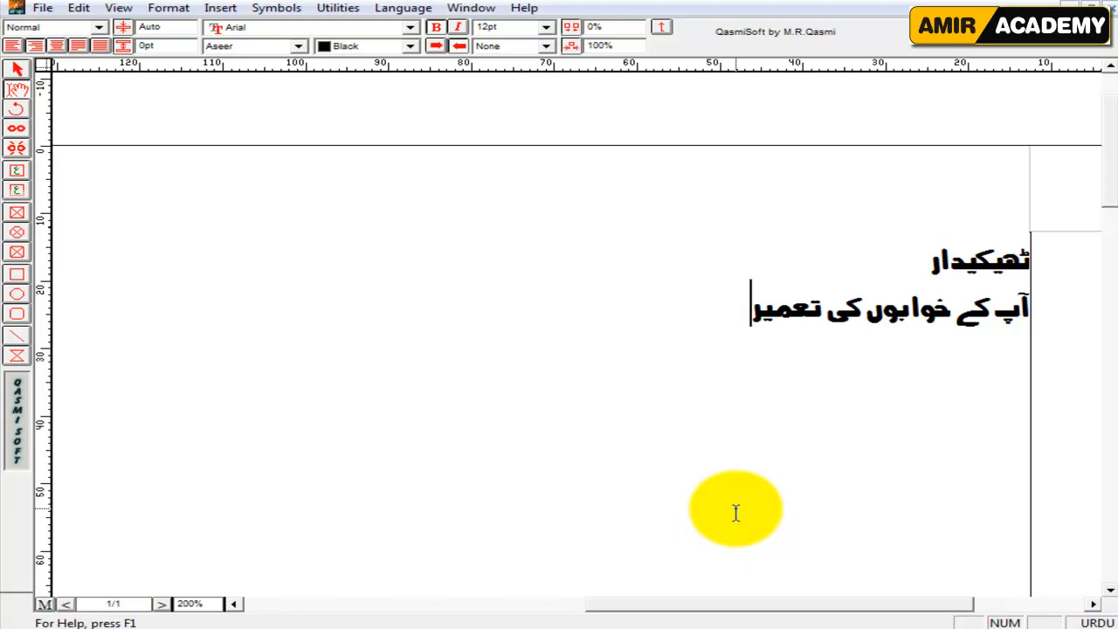
Select the text frame holding both Urdu lines as an object and copy it.
click(19, 75)
click(533, 312)
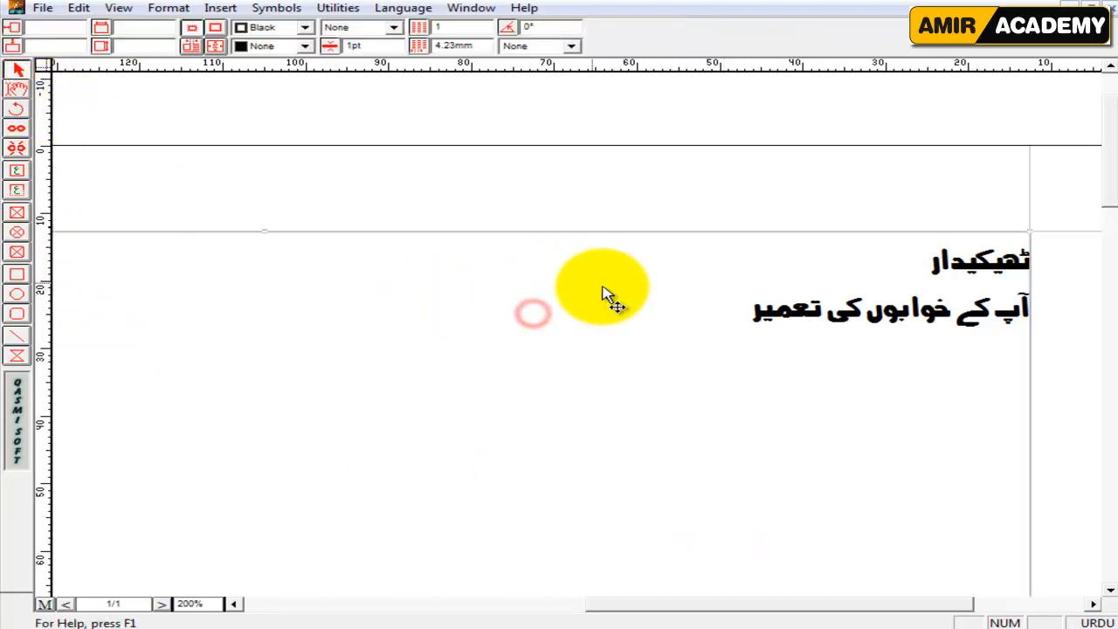
right_click(559, 318)
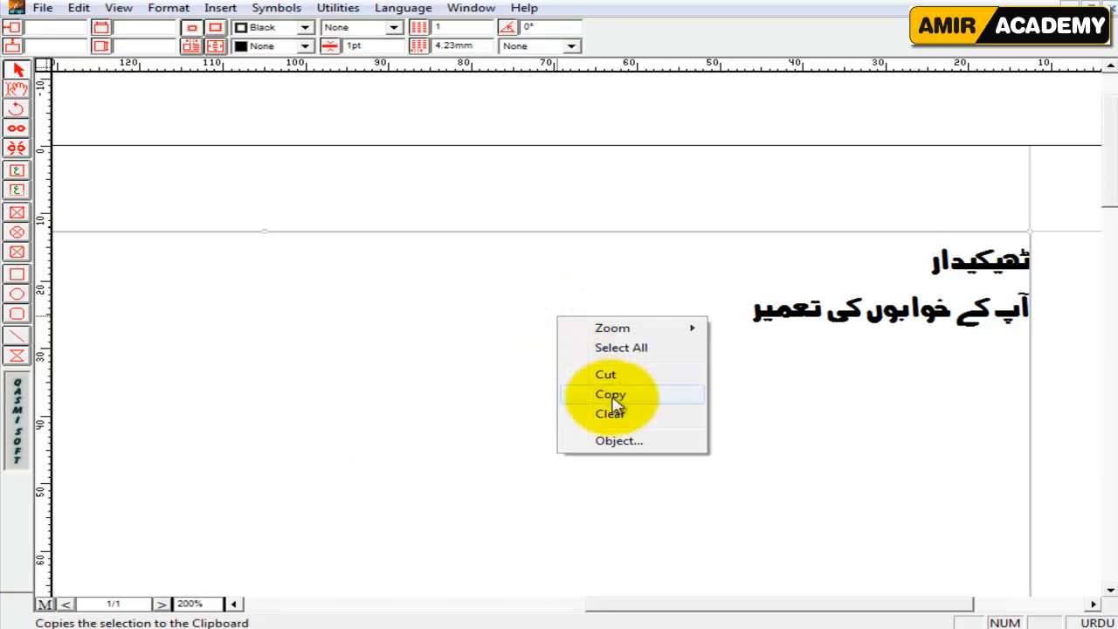
click(612, 395)
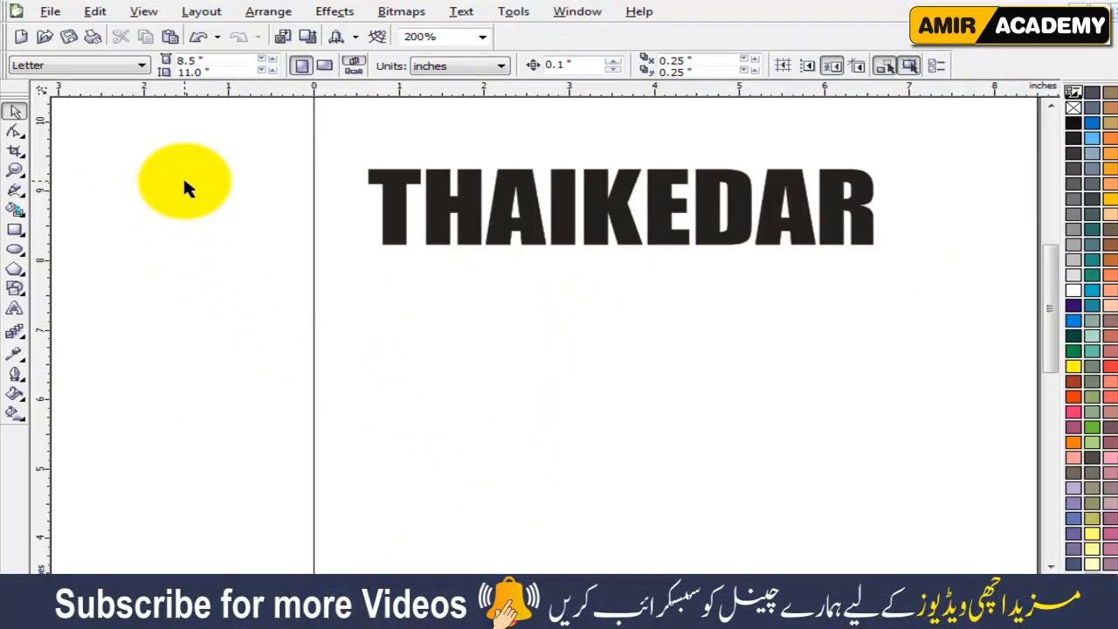
right_click(185, 181)
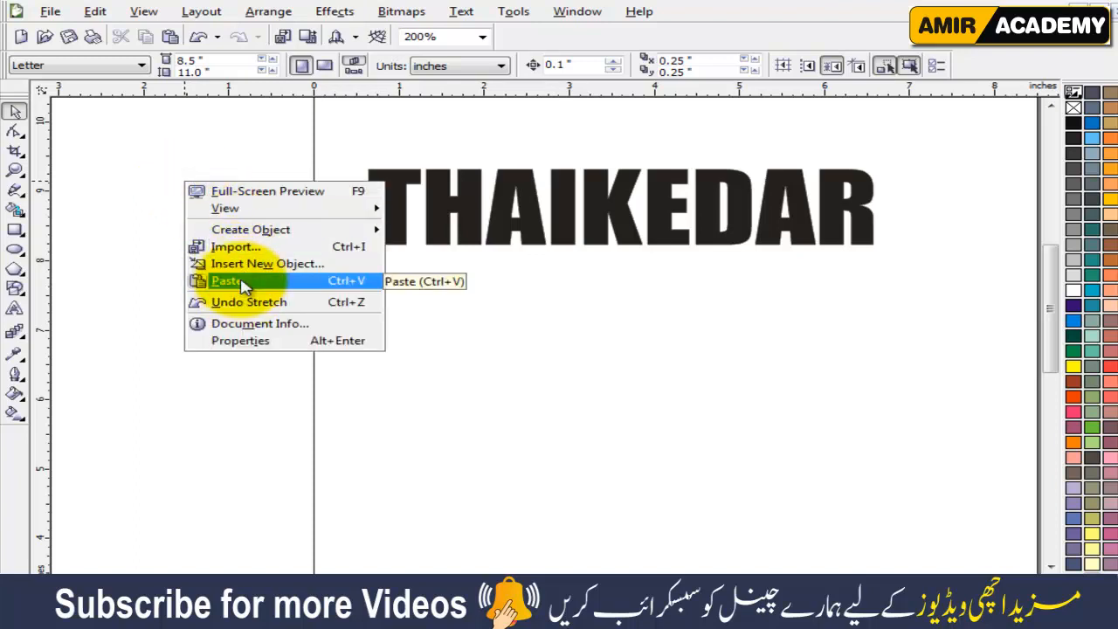
click(202, 138)
click(96, 12)
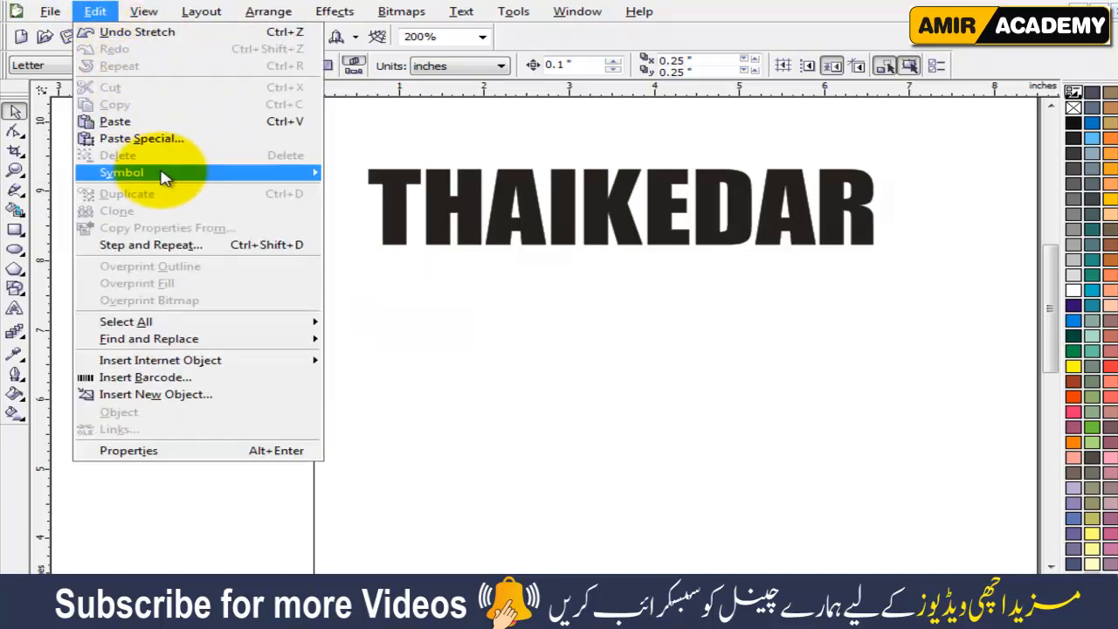
mouse_move(162, 169)
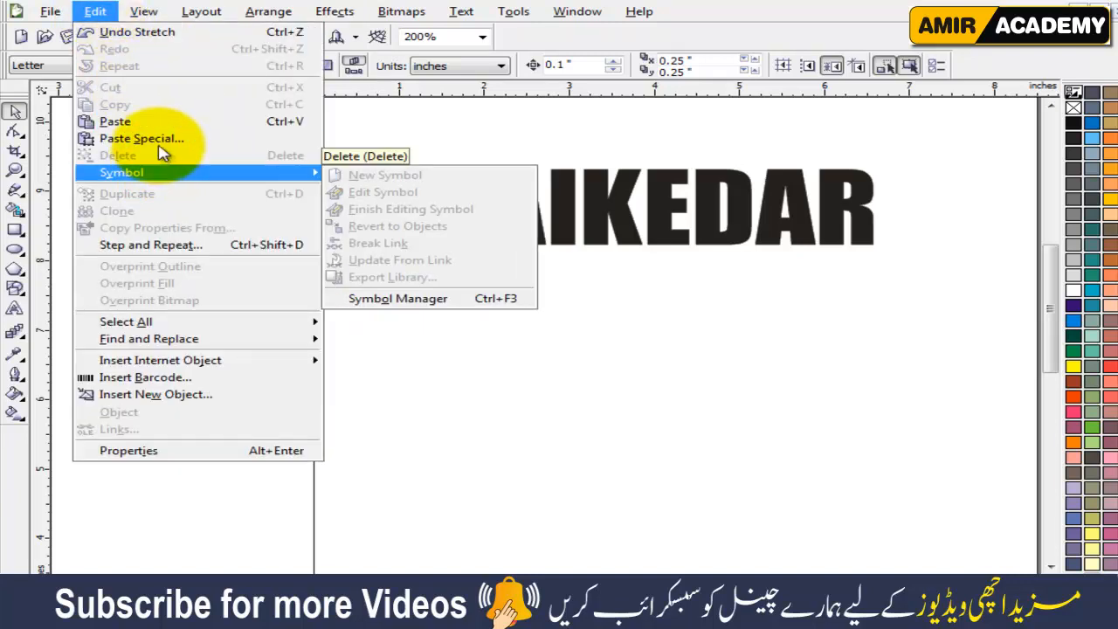
click(178, 497)
Paste the copied Urdu text into the drawing and scale it down to about 3.7 inches wide below THAIKEDAR.
right_click(235, 184)
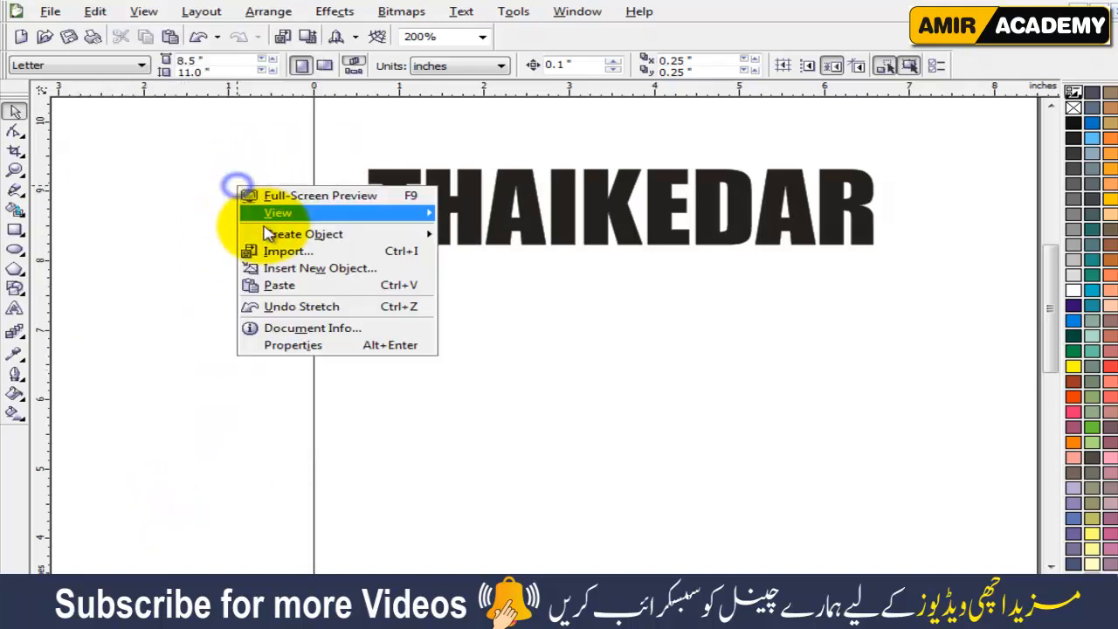
click(283, 285)
key(shift+F2)
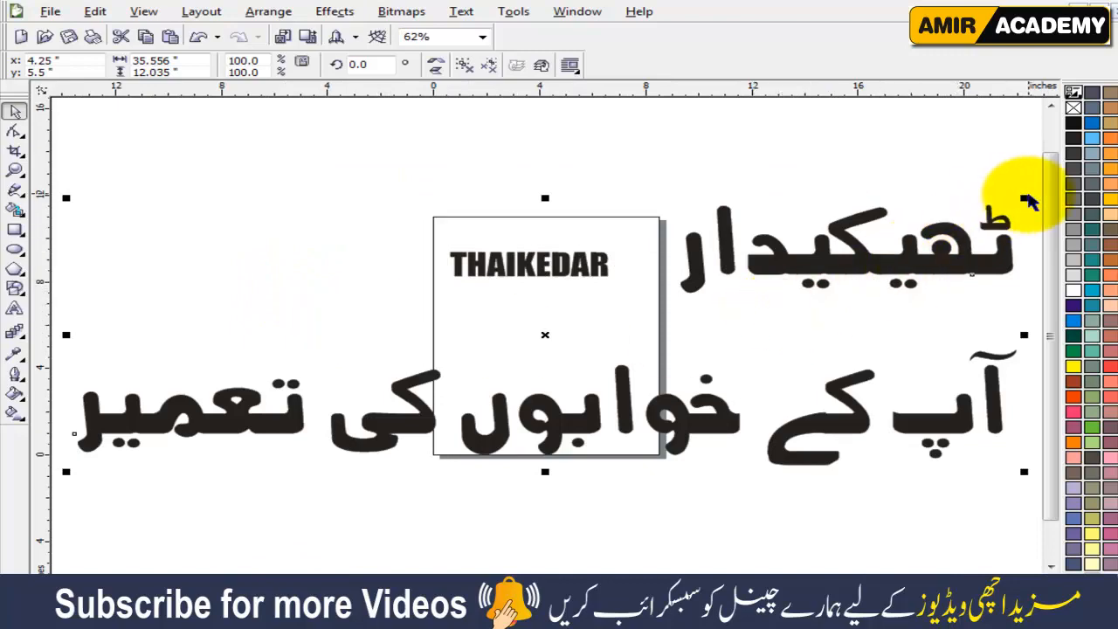
drag(1023, 199, 759, 317)
drag(567, 344, 552, 306)
scroll(532, 267, up, 5)
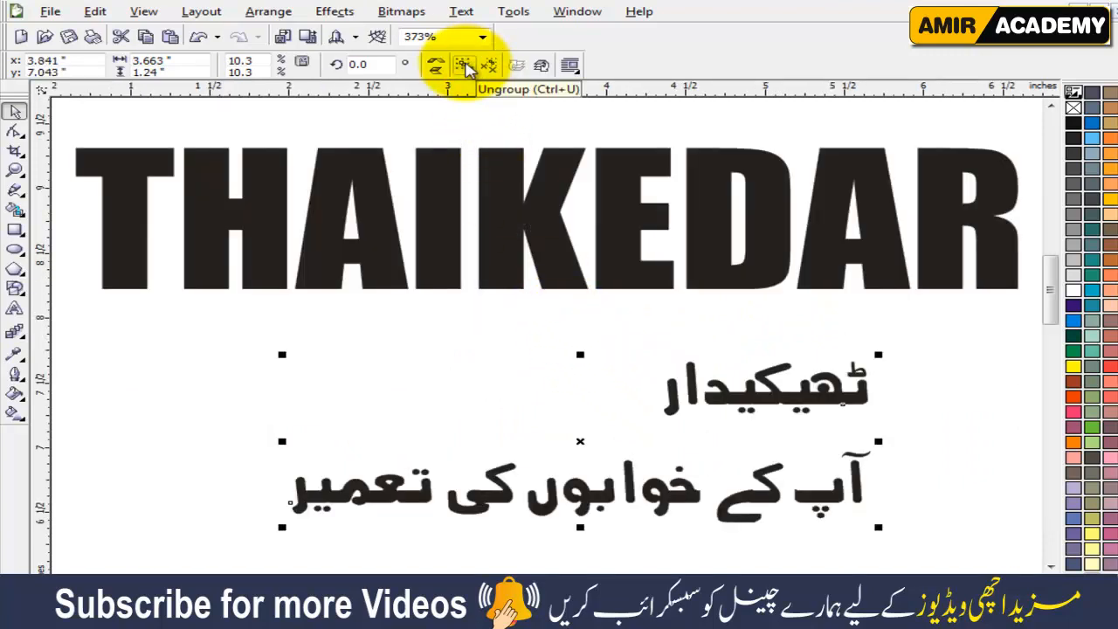
Ungroup the pasted Urdu text and convert it to curves.
click(464, 67)
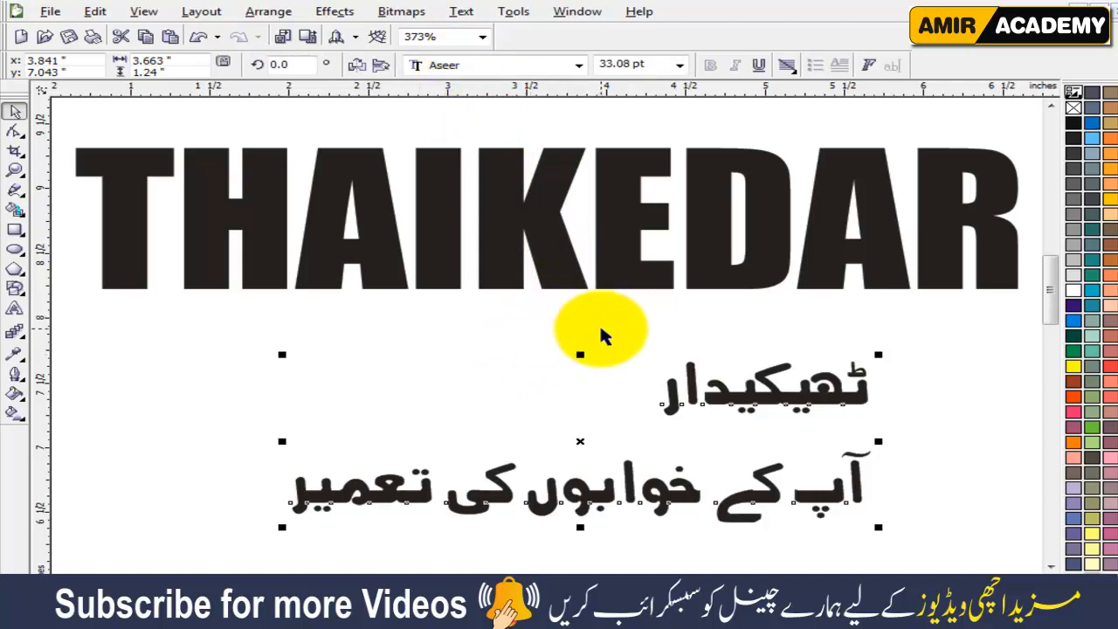
key(ctrl+q)
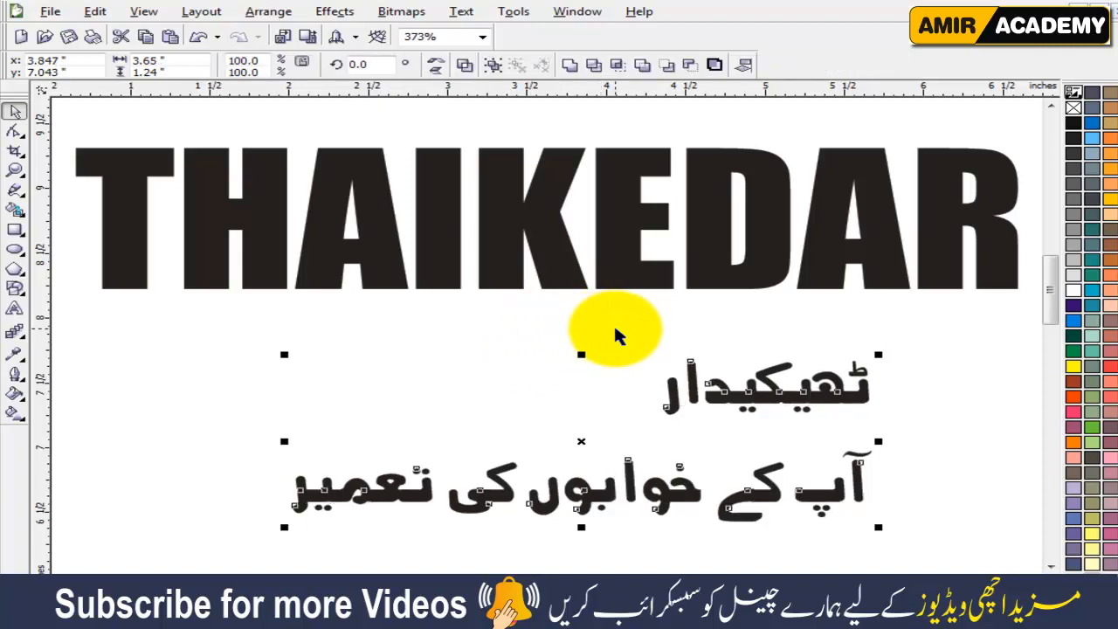
click(905, 349)
Move all letter shapes of ٹھیکیدار together so the word sits centred between THAIKEDAR and the slogan.
drag(939, 327, 610, 430)
drag(724, 379, 520, 379)
click(753, 398)
Try to nudge the word آپ closer to کے in the slogan.
drag(948, 427, 746, 524)
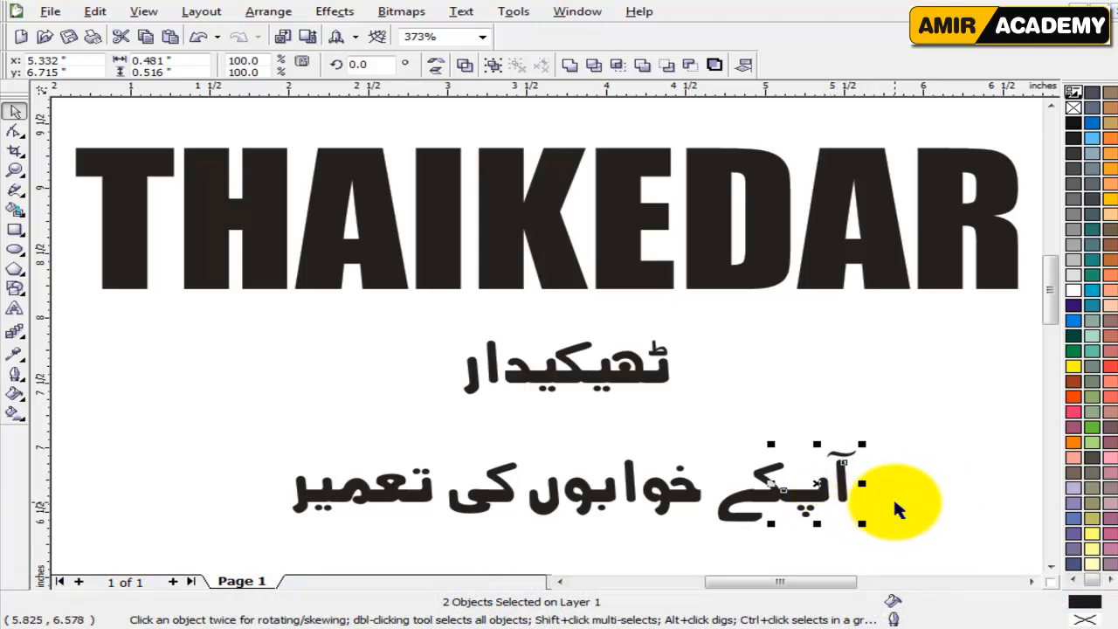
click(843, 381)
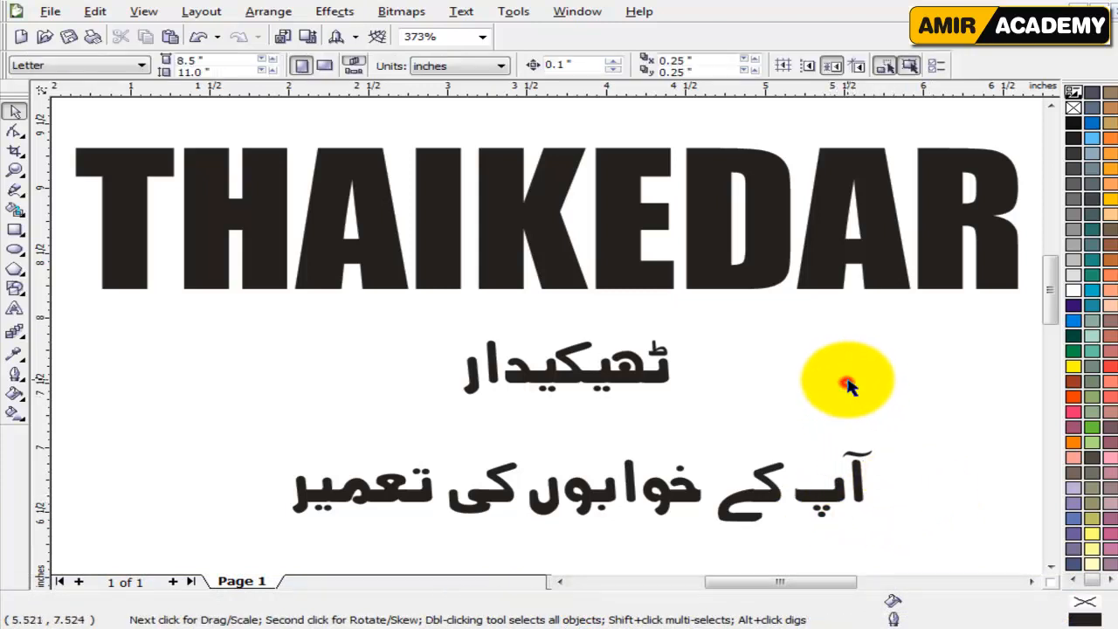
Set the nudge distance to 0.01 inch and close up the gaps between آپ, کے and خوابوں in the slogan.
click(558, 64)
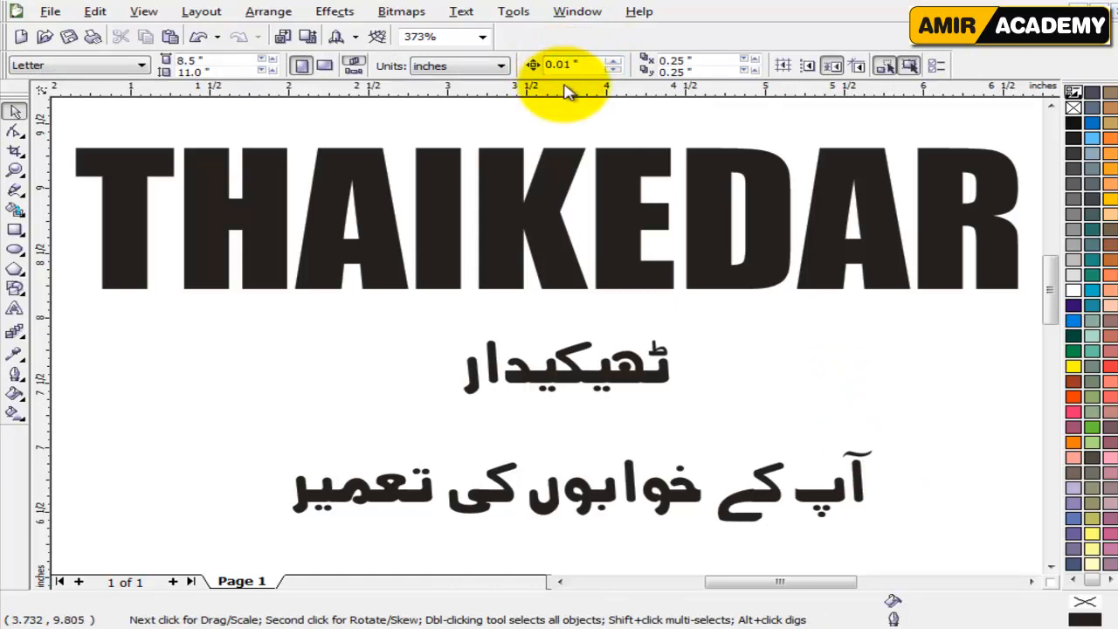
drag(932, 416, 781, 553)
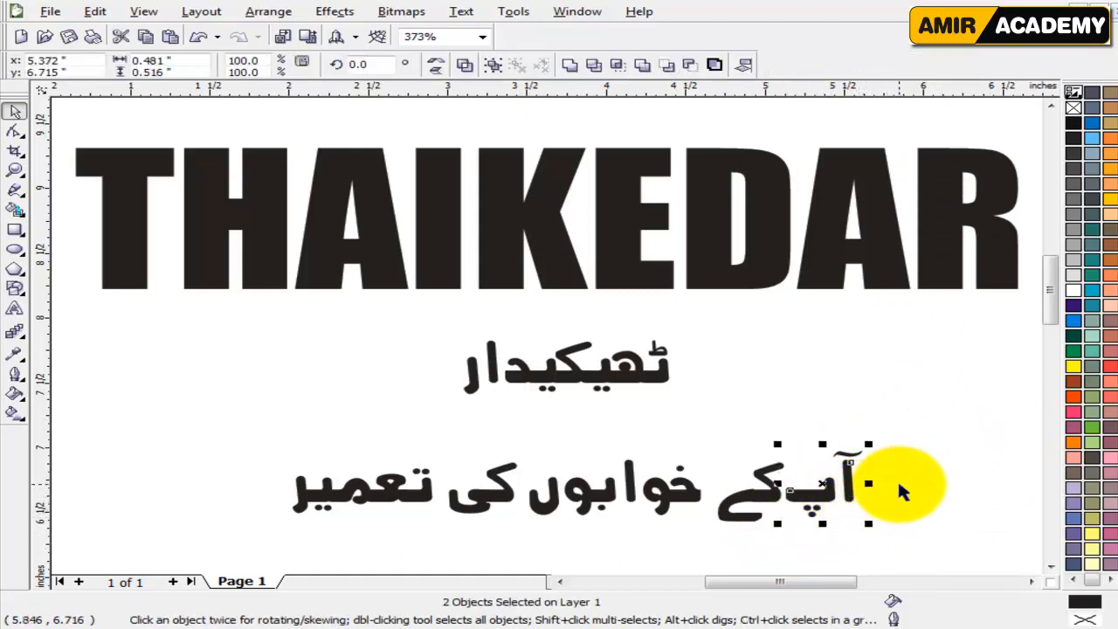
drag(899, 414, 699, 542)
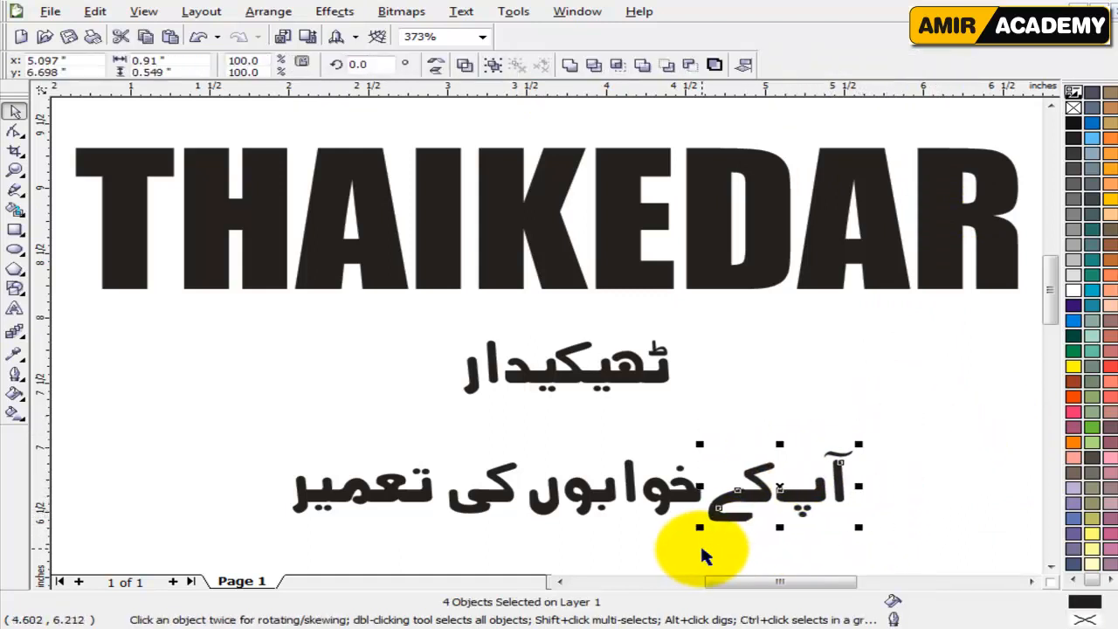
Close up the remaining gaps between the words of the slogan آپ کے خوابوں کی تعمیر.
drag(897, 414, 639, 541)
drag(895, 415, 618, 554)
click(896, 441)
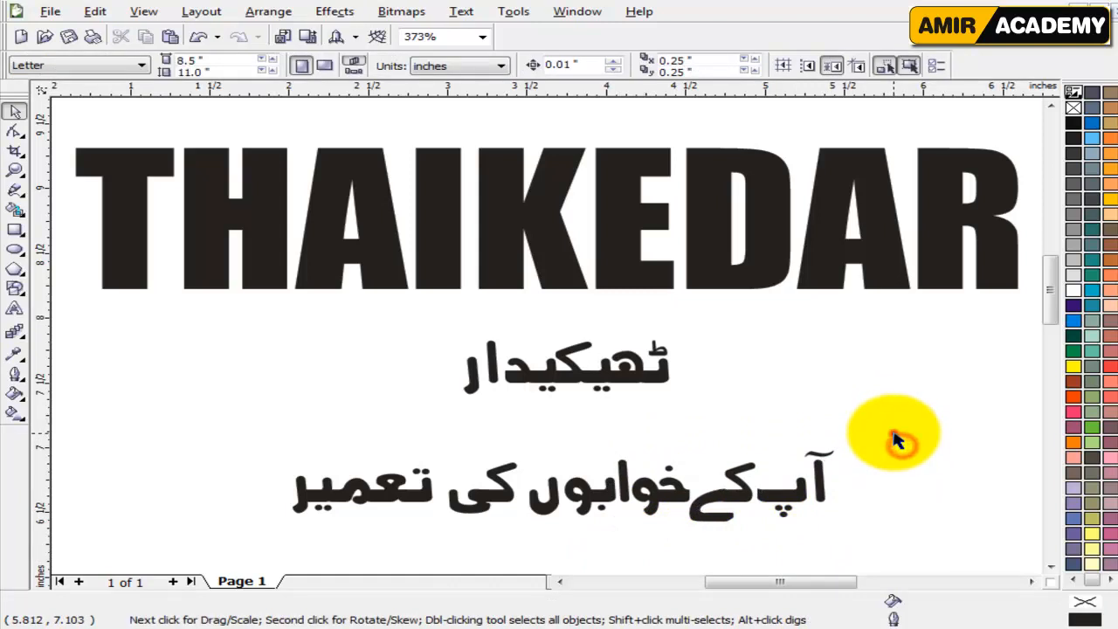
drag(892, 430, 519, 544)
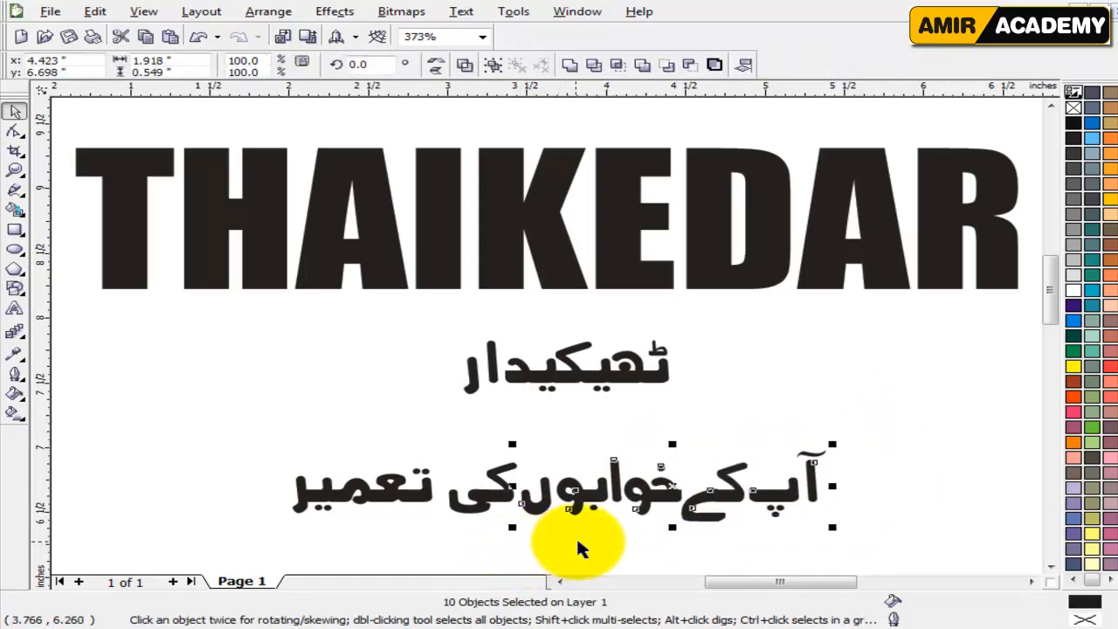
drag(209, 447, 468, 534)
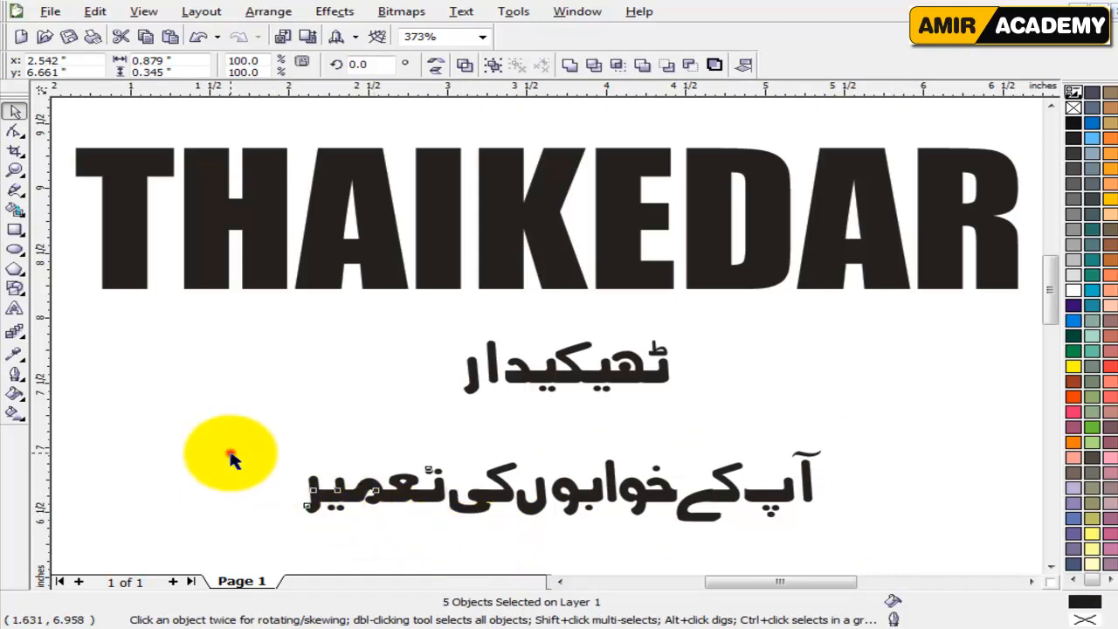
Weld all letter shapes of the Urdu slogan into a single curve.
drag(219, 447, 856, 548)
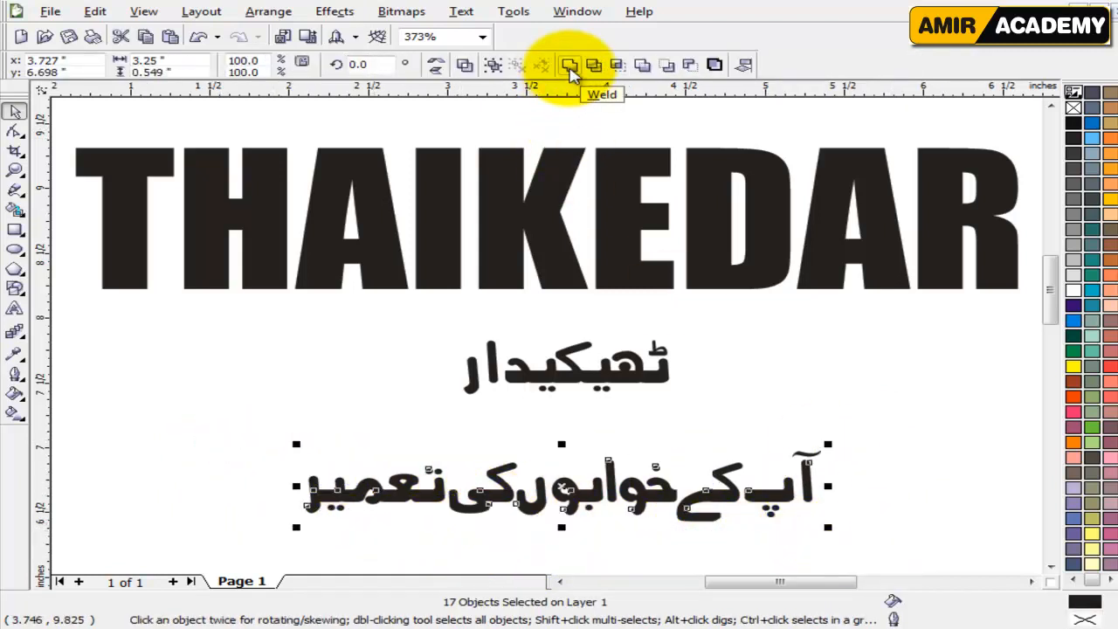
click(569, 67)
click(823, 392)
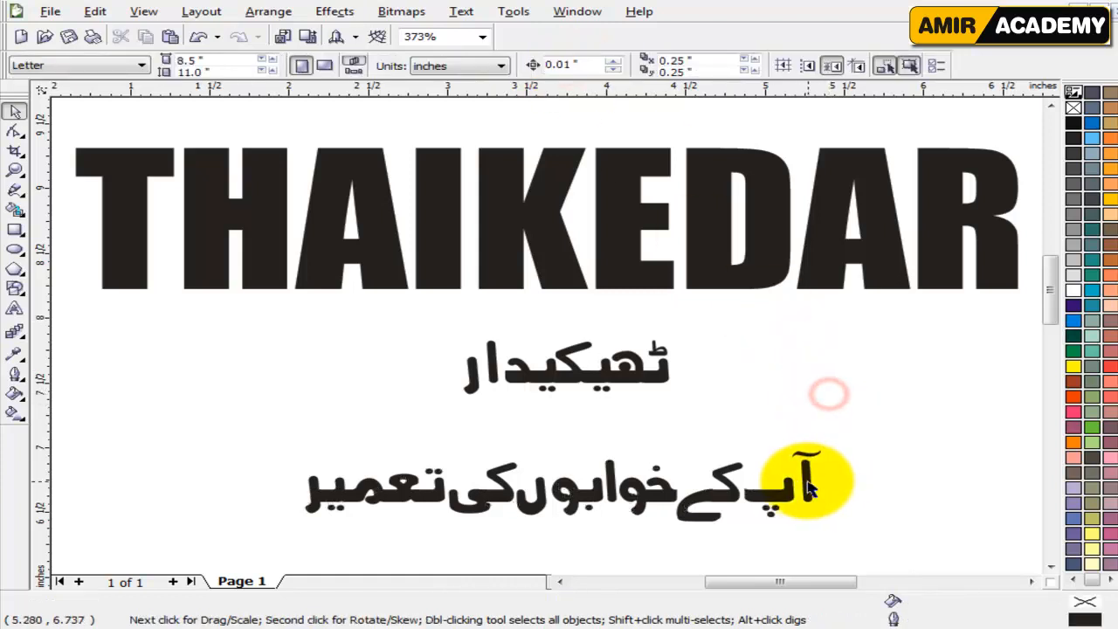
Move the welded slogan slightly up towards the word ٹھیکیدار, keeping it roughly centred below.
drag(813, 479, 820, 488)
click(834, 431)
click(794, 498)
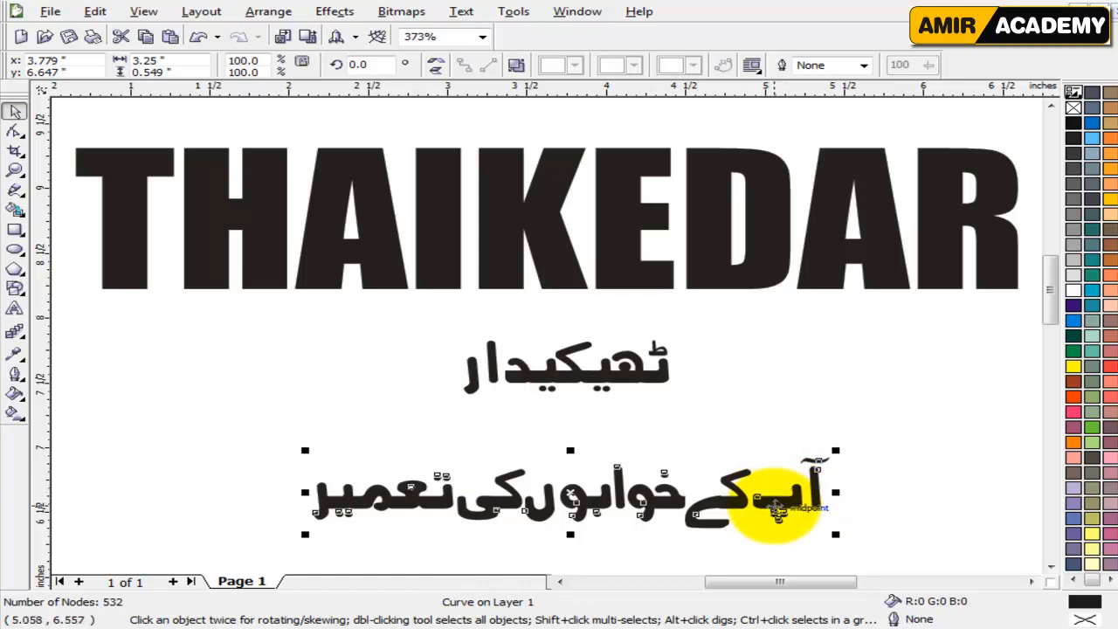
drag(775, 509, 770, 488)
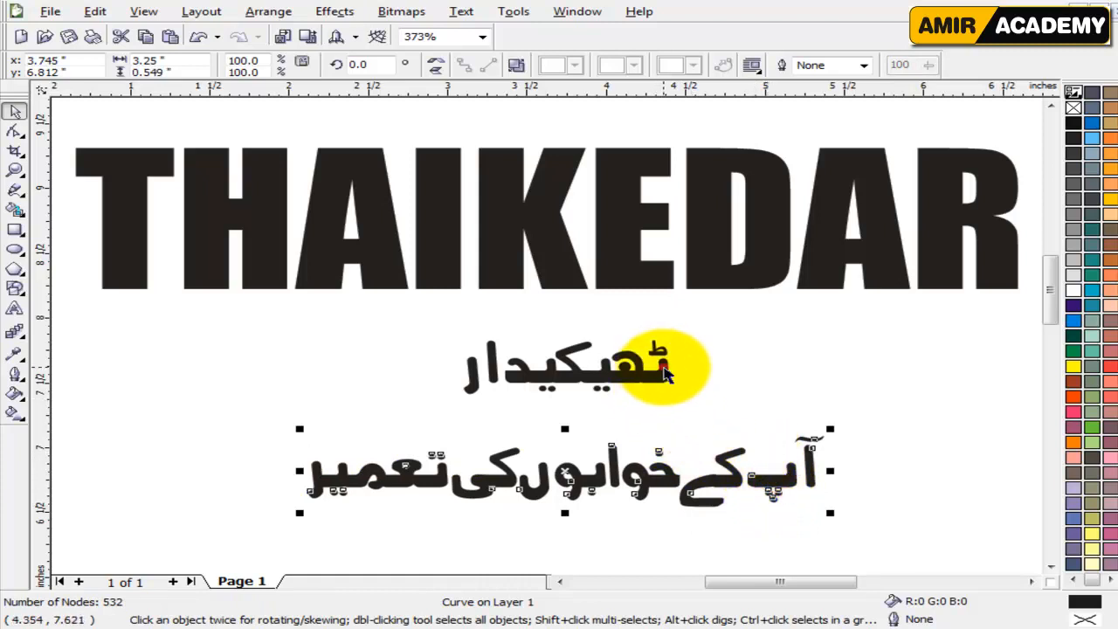
drag(664, 368, 804, 351)
drag(636, 371, 688, 343)
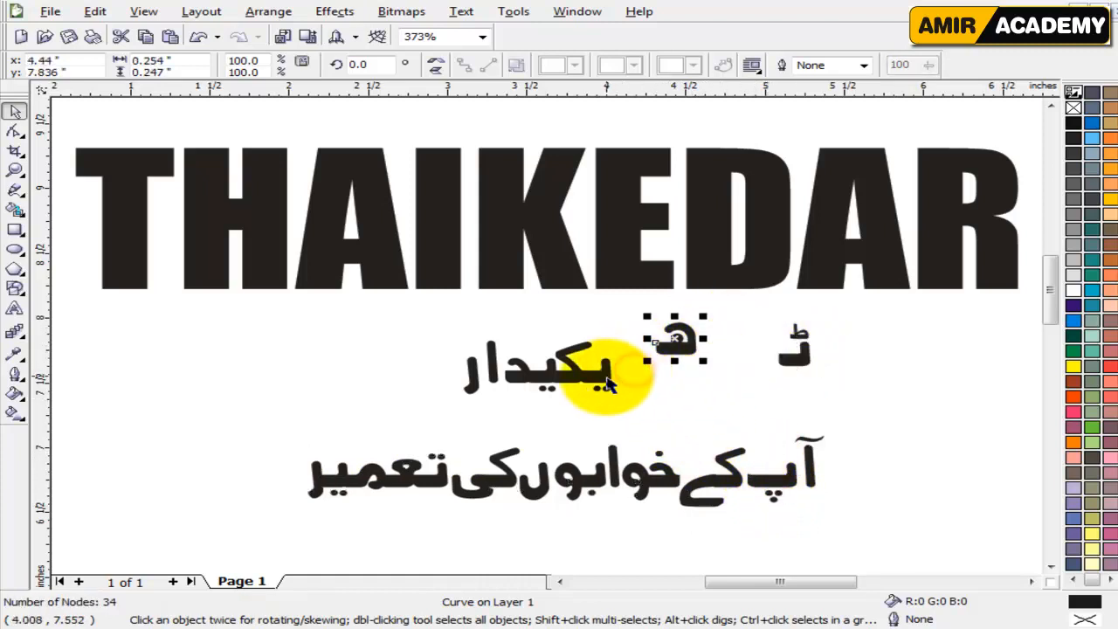
key(ctrl+z)
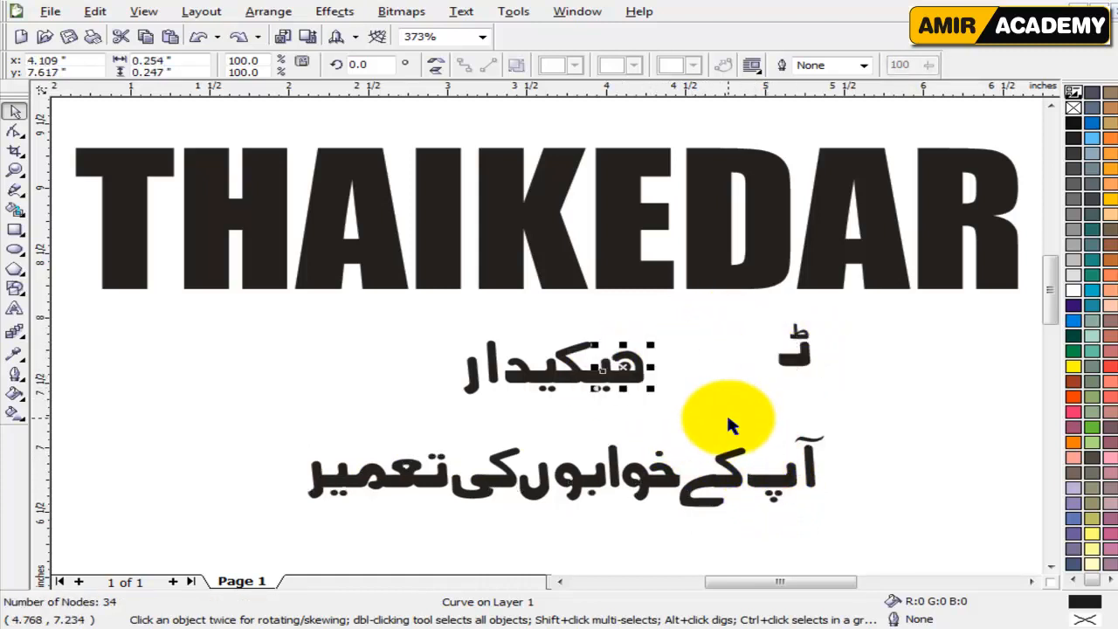
key(ctrl+z)
click(796, 485)
key(F10)
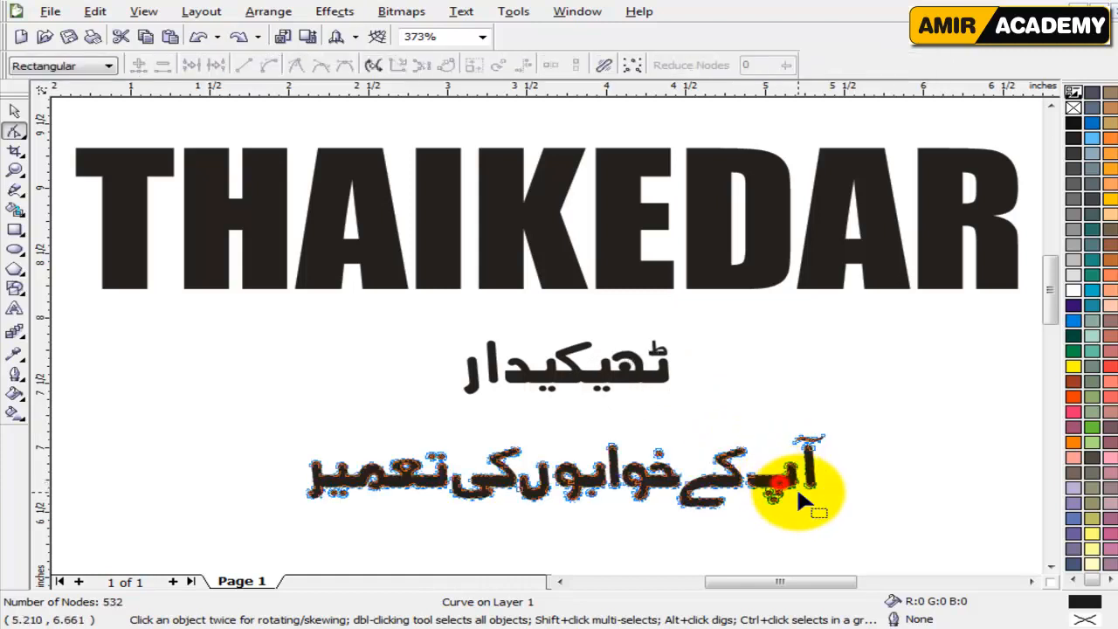
click(15, 111)
click(861, 407)
Enlarge the whole word ٹھیکیدار to about 5.03 by 1.62 inches, move it up over the lower part of THAIKEDAR and fill it cyan.
drag(744, 312, 374, 424)
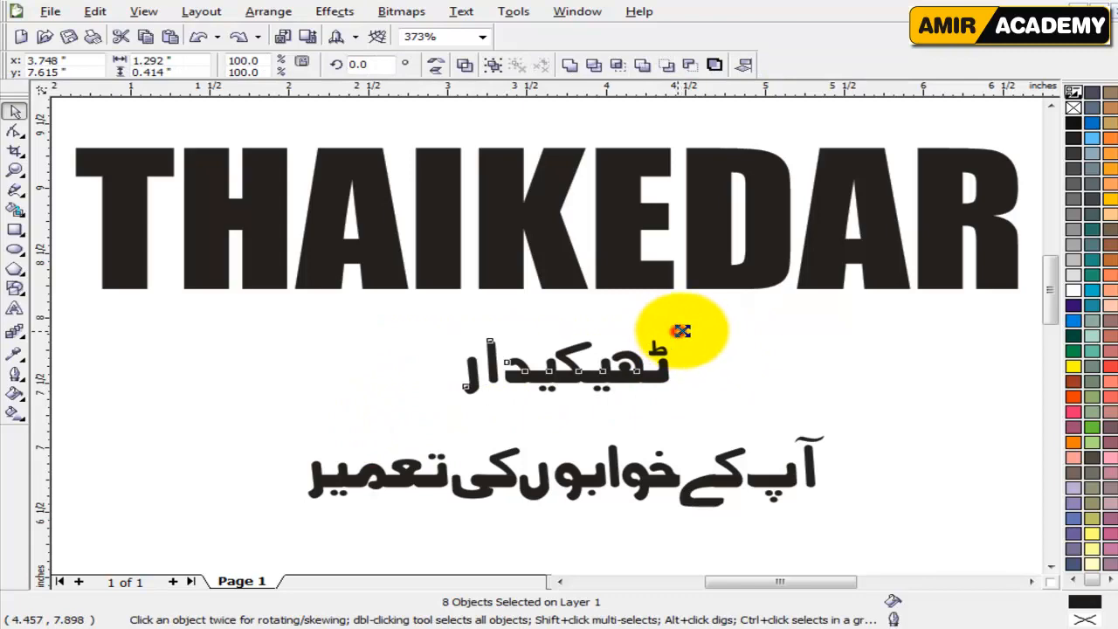
drag(681, 330, 886, 337)
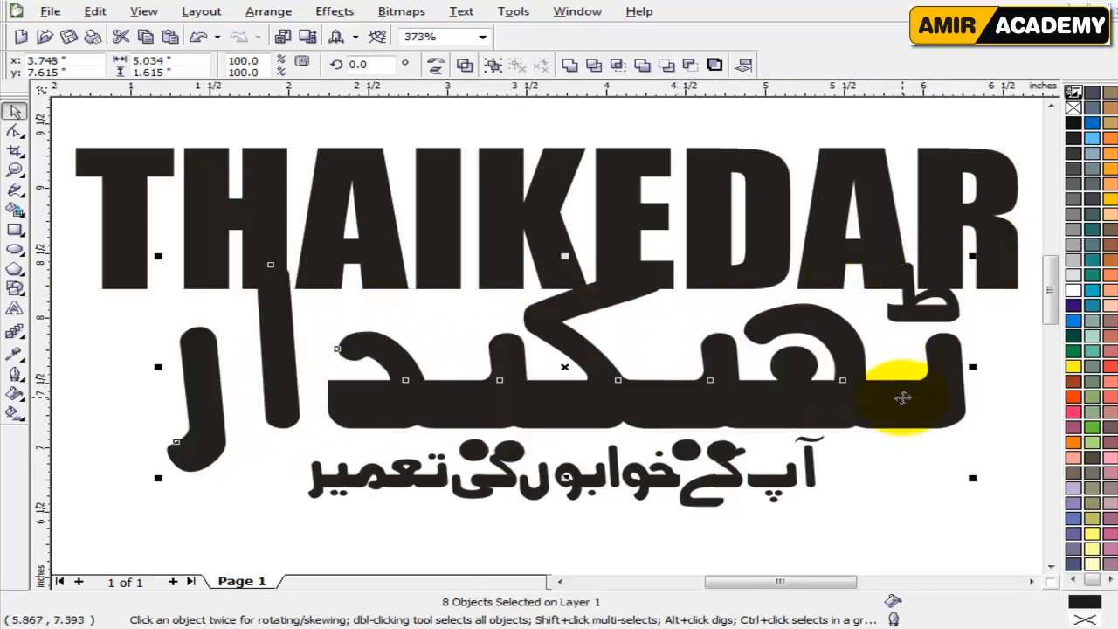
drag(853, 399, 811, 349)
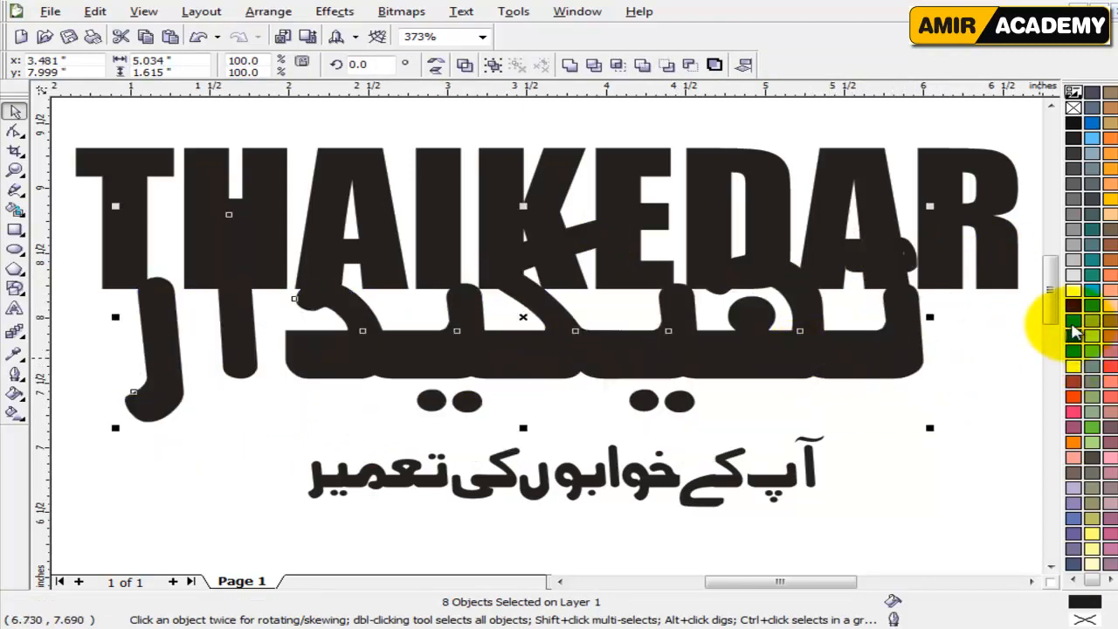
click(1073, 320)
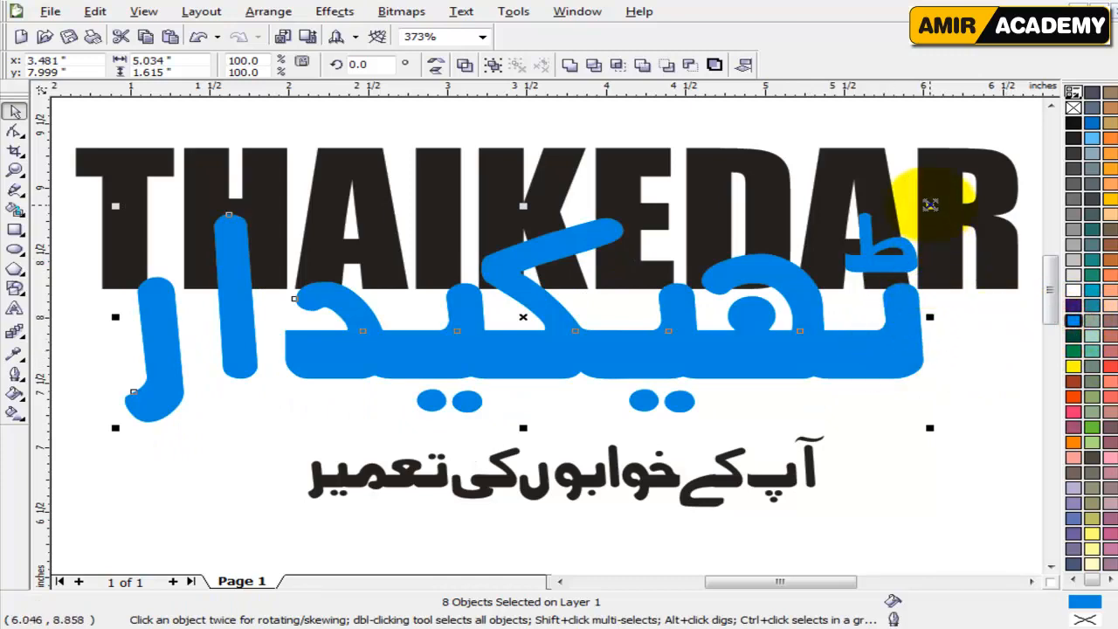
Enlarge the cyan ٹھیکیدار further to span the full width of THAIKEDAR, with its base stroke just below the English letters.
drag(930, 205, 985, 169)
drag(950, 376, 994, 325)
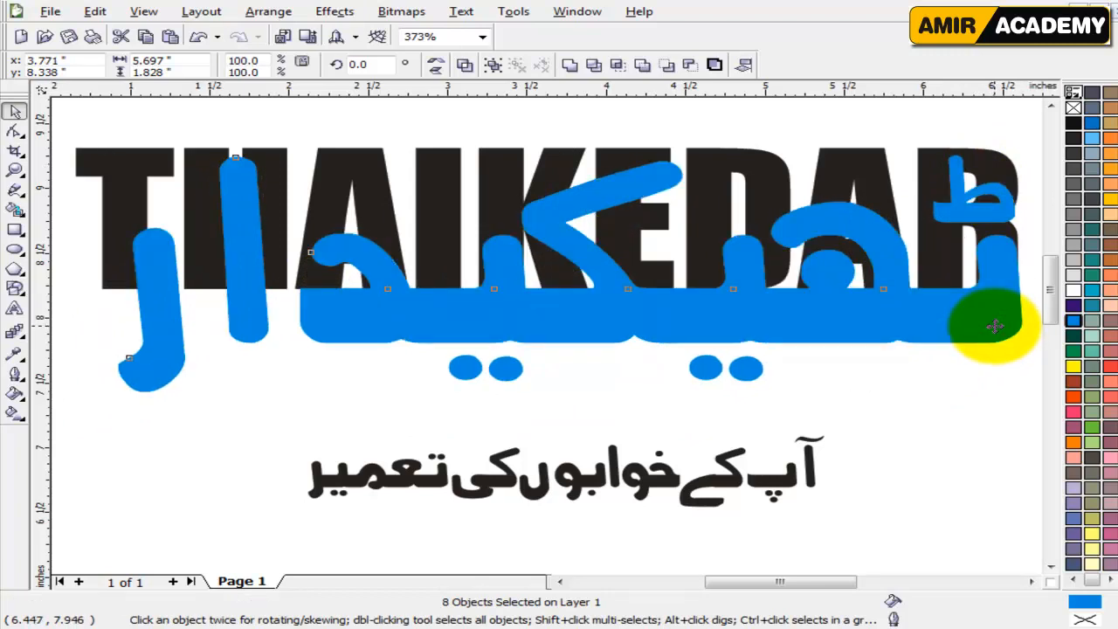
drag(994, 325, 993, 328)
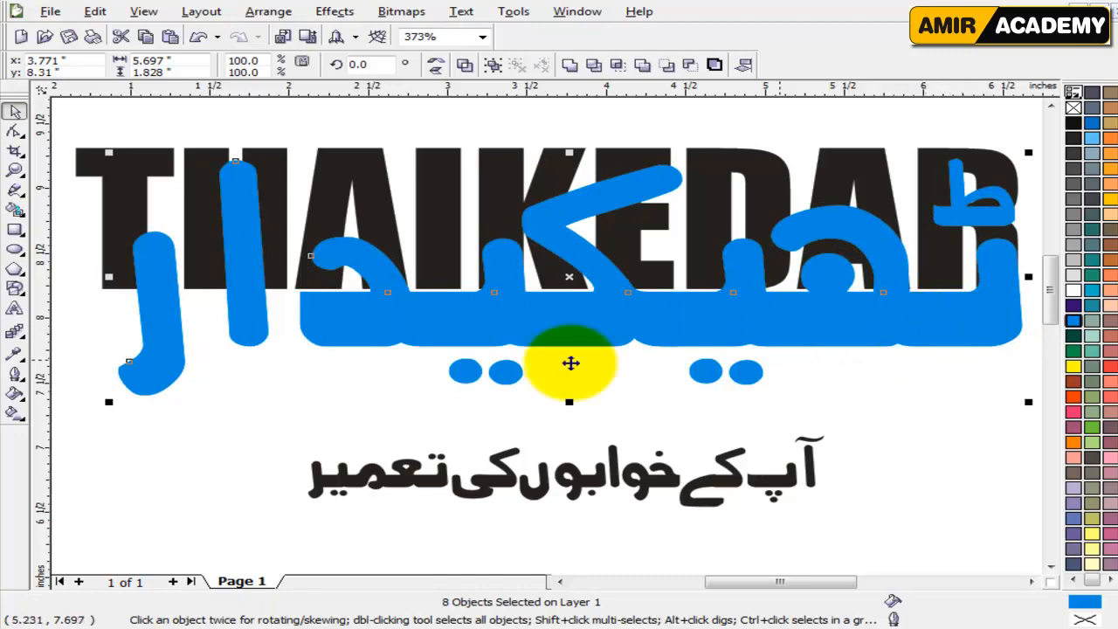
drag(110, 400, 77, 412)
click(203, 456)
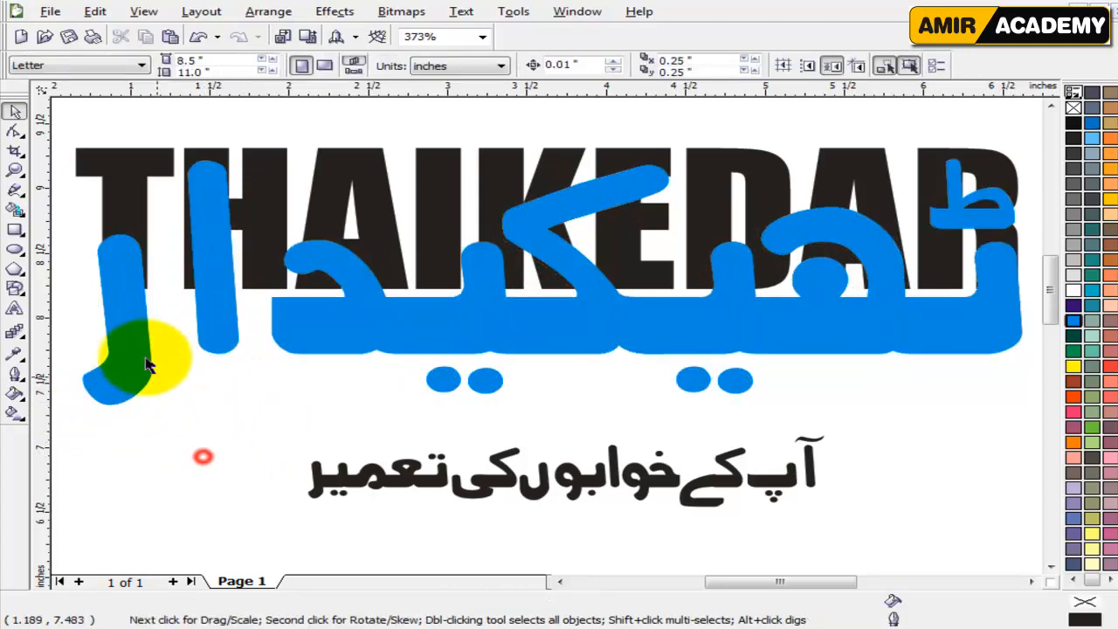
Rotate the cyan letter ر to about 356.2 degrees so its stem stands upright, and move it up over the stem of the T.
click(128, 293)
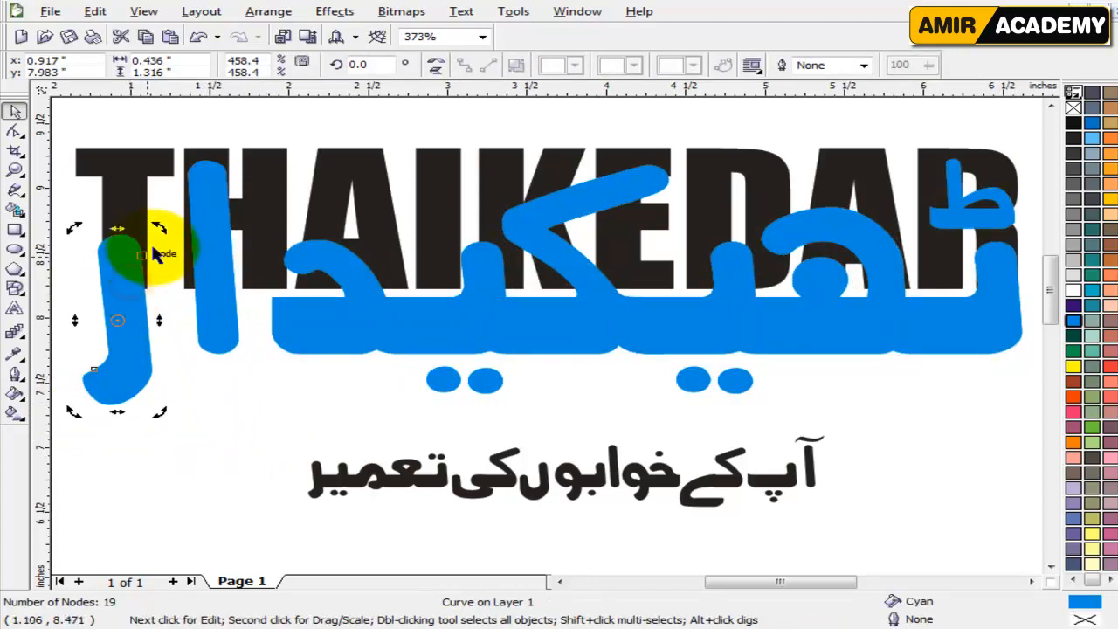
click(163, 417)
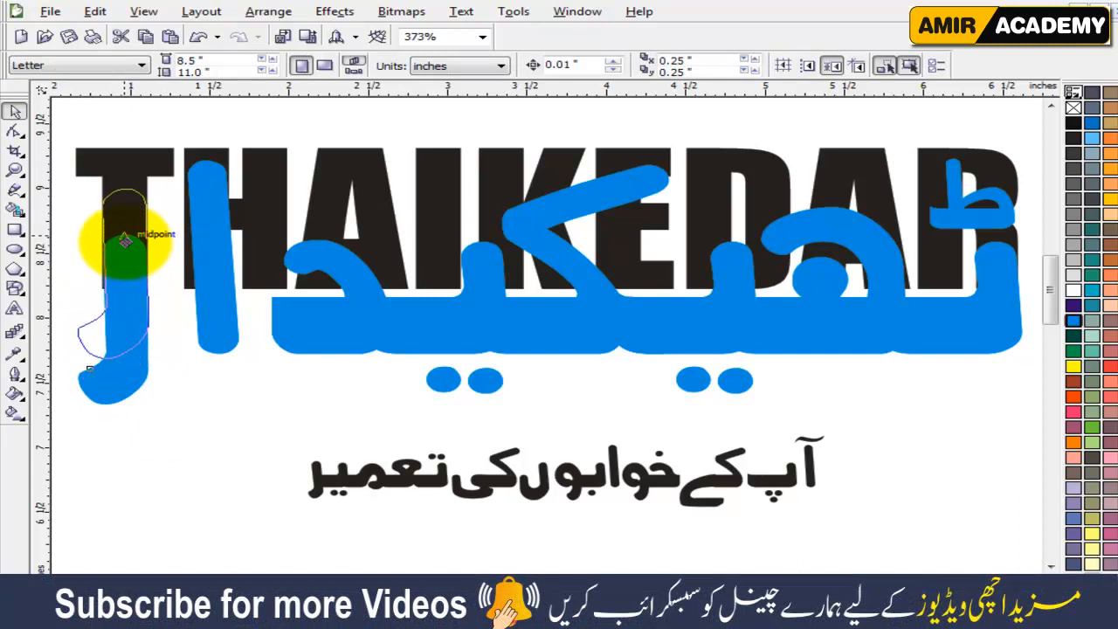
click(124, 240)
scroll(96, 255, up, 2)
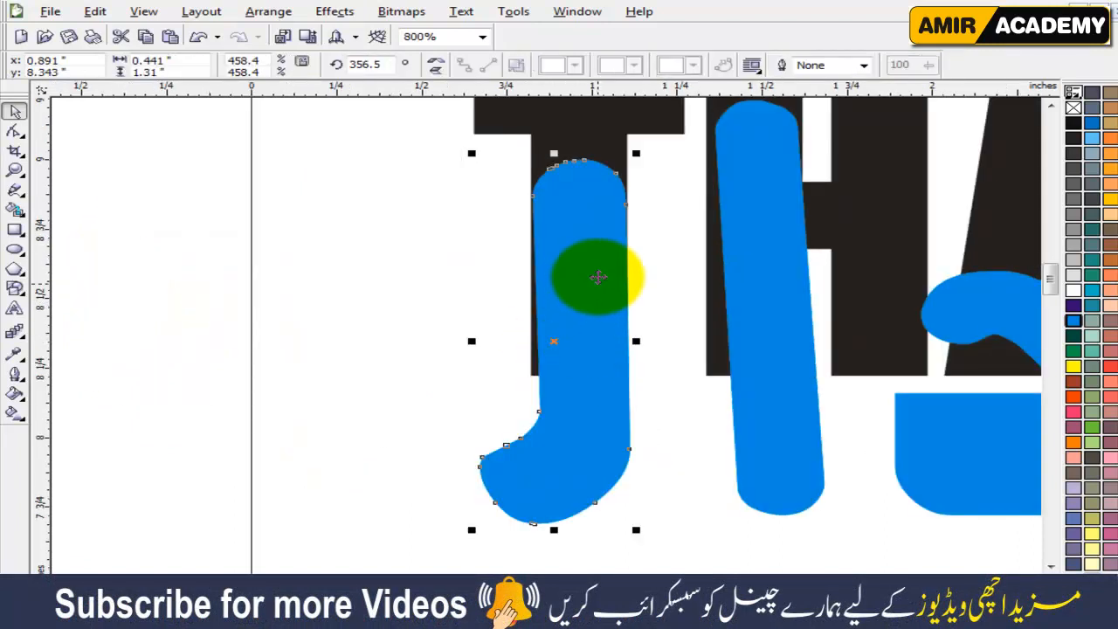
click(593, 269)
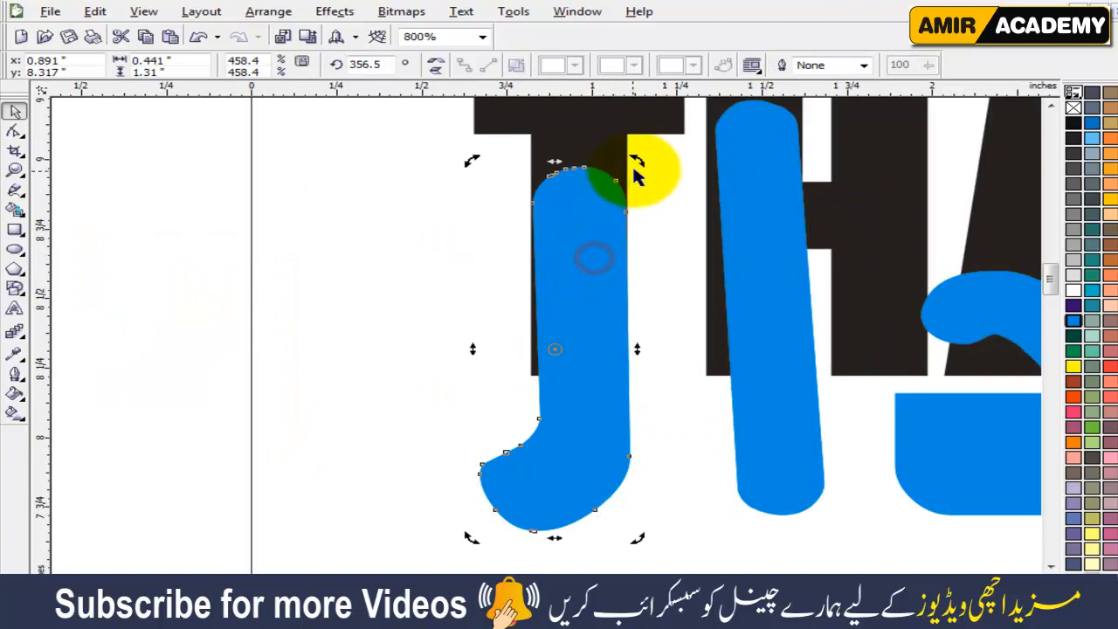
drag(635, 158, 640, 161)
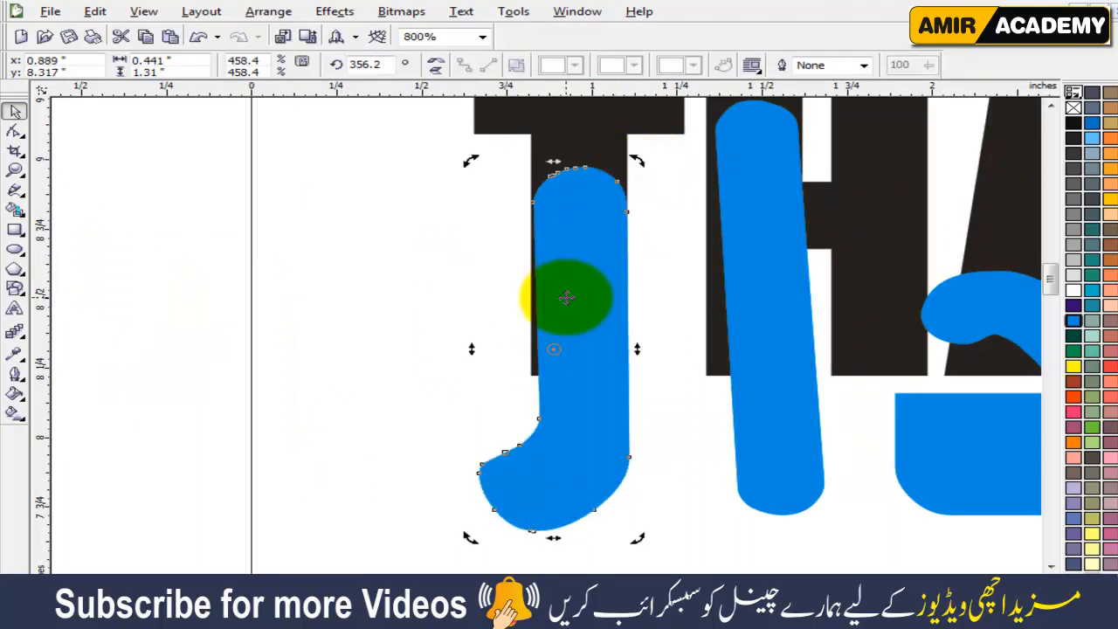
click(567, 297)
Stretch the letter ر wider so it covers the full width of the T's stem, and align it there.
drag(640, 348, 647, 348)
drag(602, 400, 598, 400)
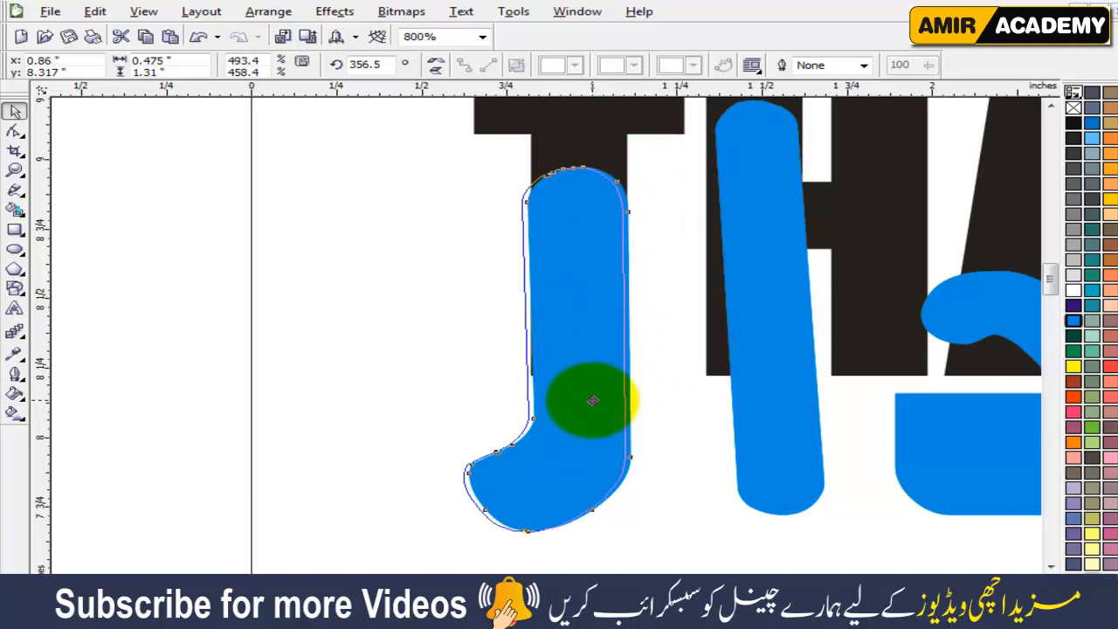
drag(592, 399, 591, 395)
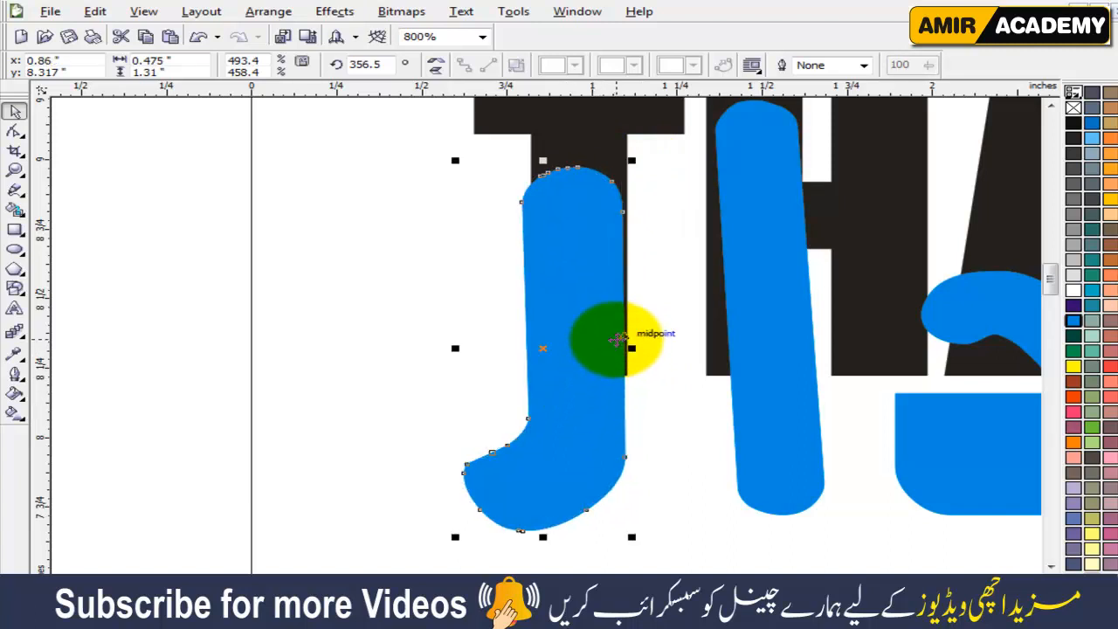
drag(629, 348, 636, 374)
Rotate the cyan letter ا to about 356.8 degrees and move it over the first stem of the H.
click(778, 367)
click(782, 410)
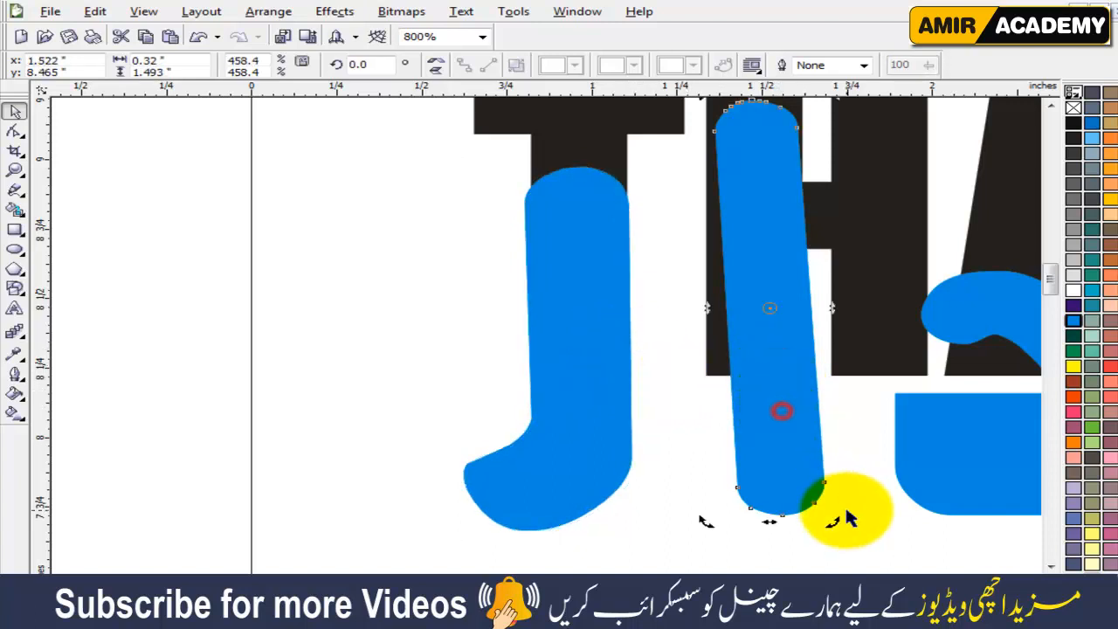
drag(836, 523, 824, 529)
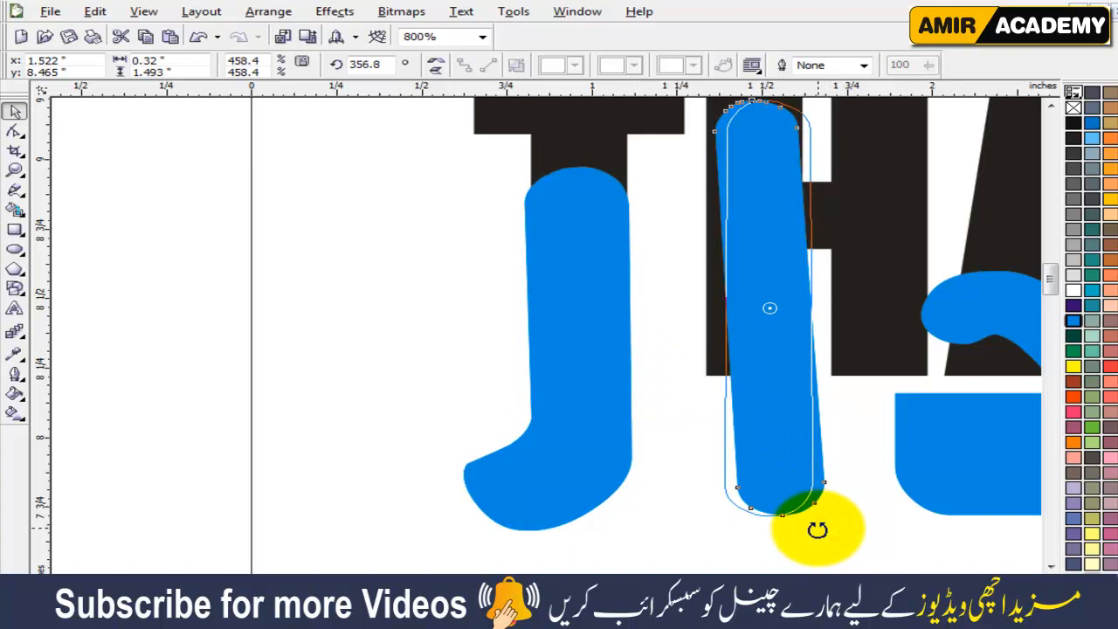
click(788, 357)
drag(792, 268, 775, 296)
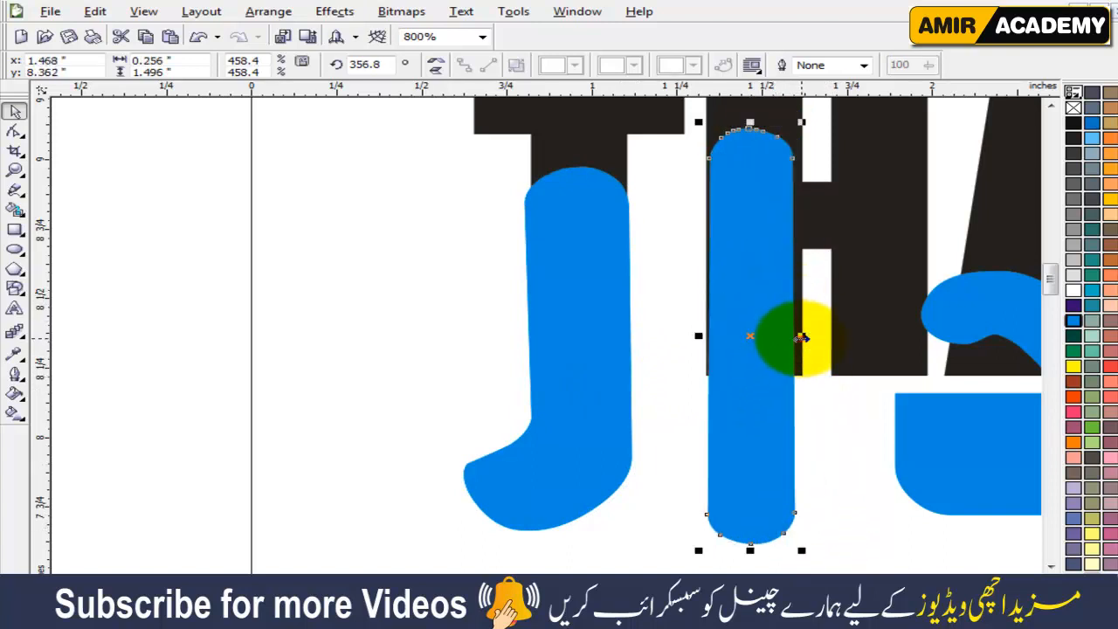
Widen the letter ا to about 0.3 inch to match the H's first stem and raise its tip level with the top of the H.
drag(800, 337, 808, 336)
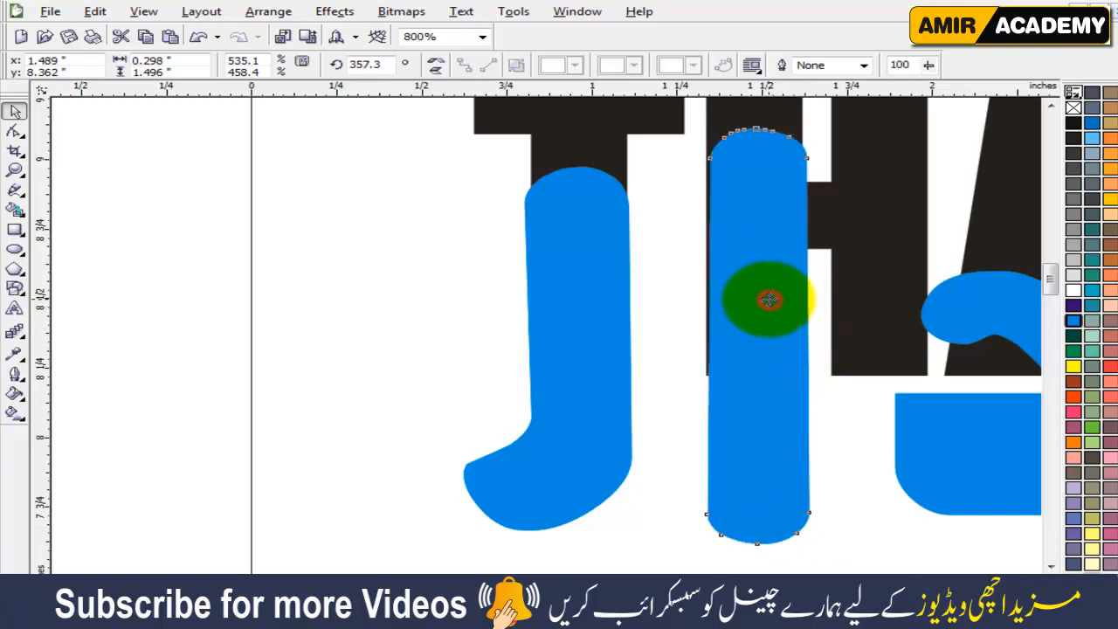
scroll(811, 317, down, 1)
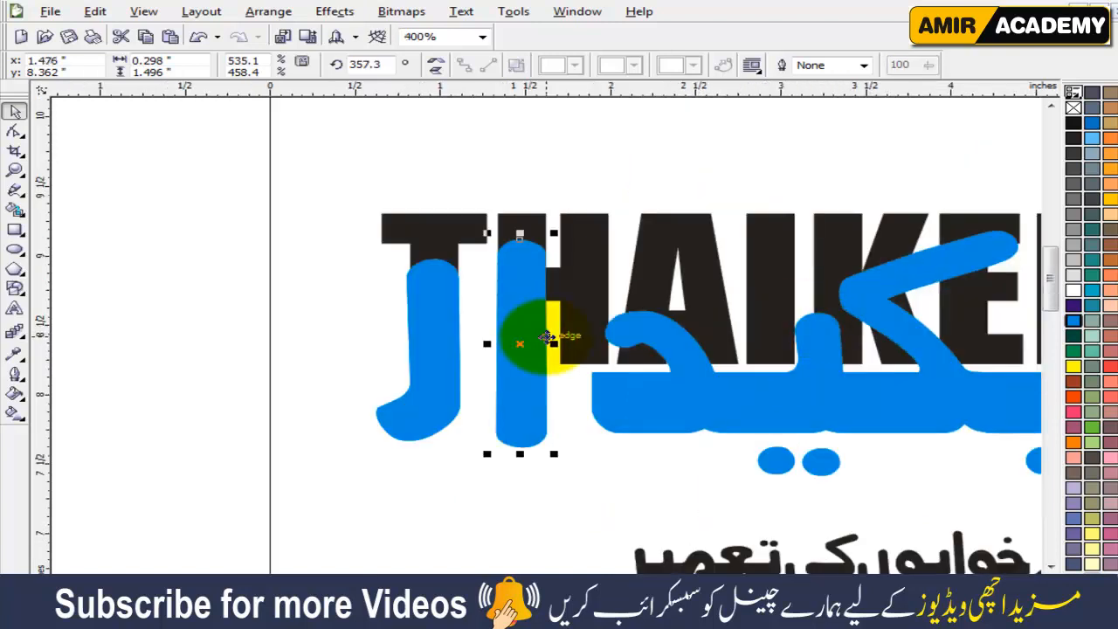
scroll(543, 310, up, 1)
drag(559, 334, 535, 264)
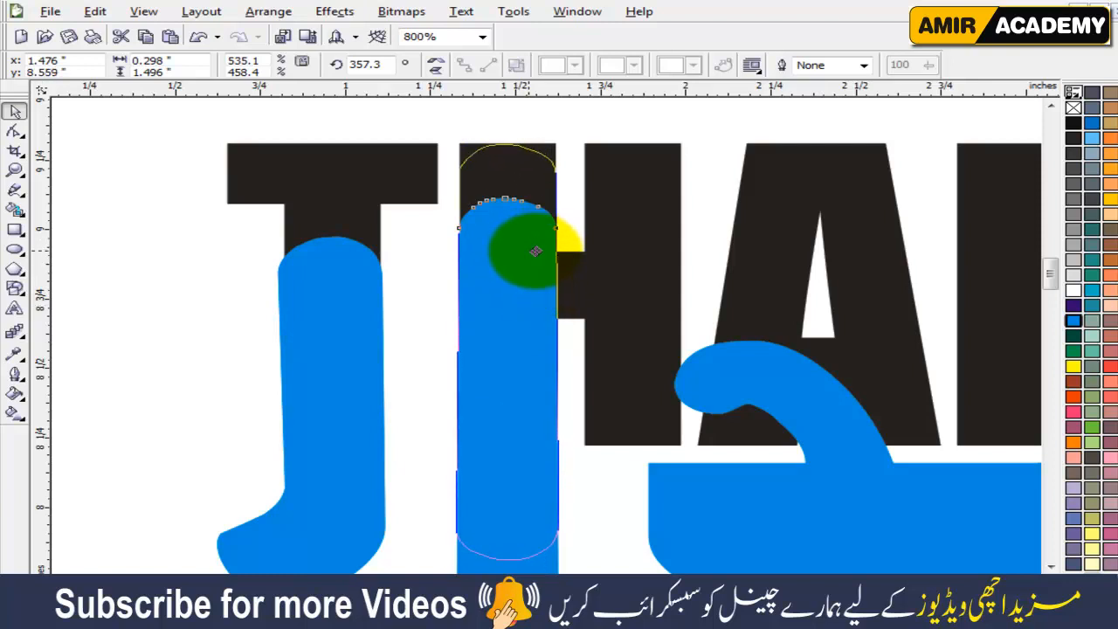
drag(535, 251, 537, 254)
scroll(559, 325, down, 1)
click(276, 368)
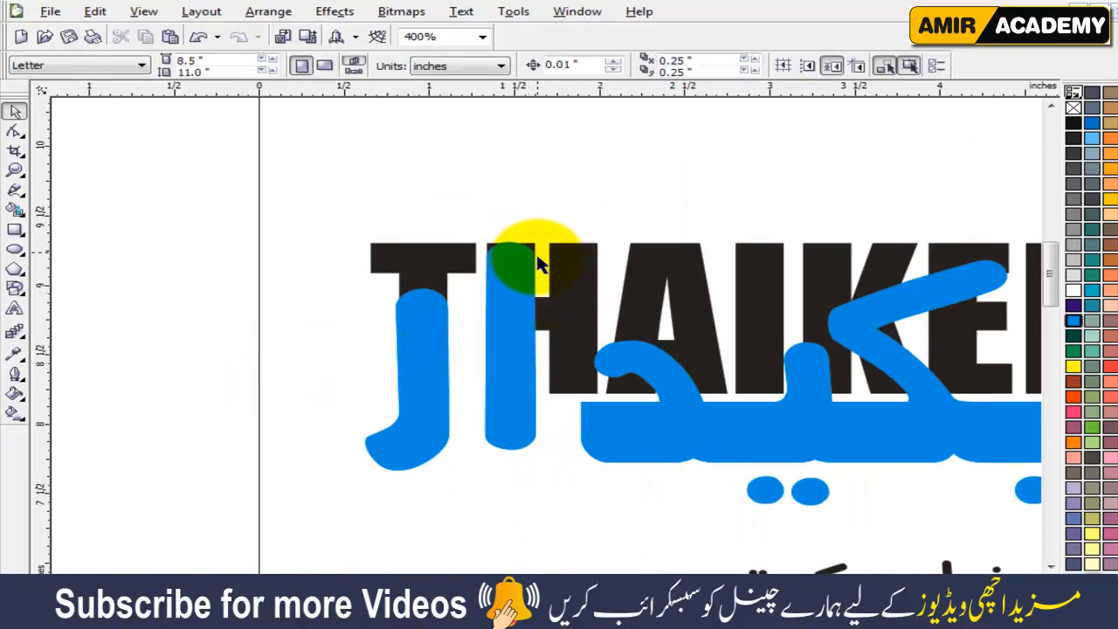
Select the six remaining connected letter shapes of ٹھیکیدار and move them up so their base stroke overlaps the bottom edge of THAIKEDAR.
scroll(768, 576, right, 3)
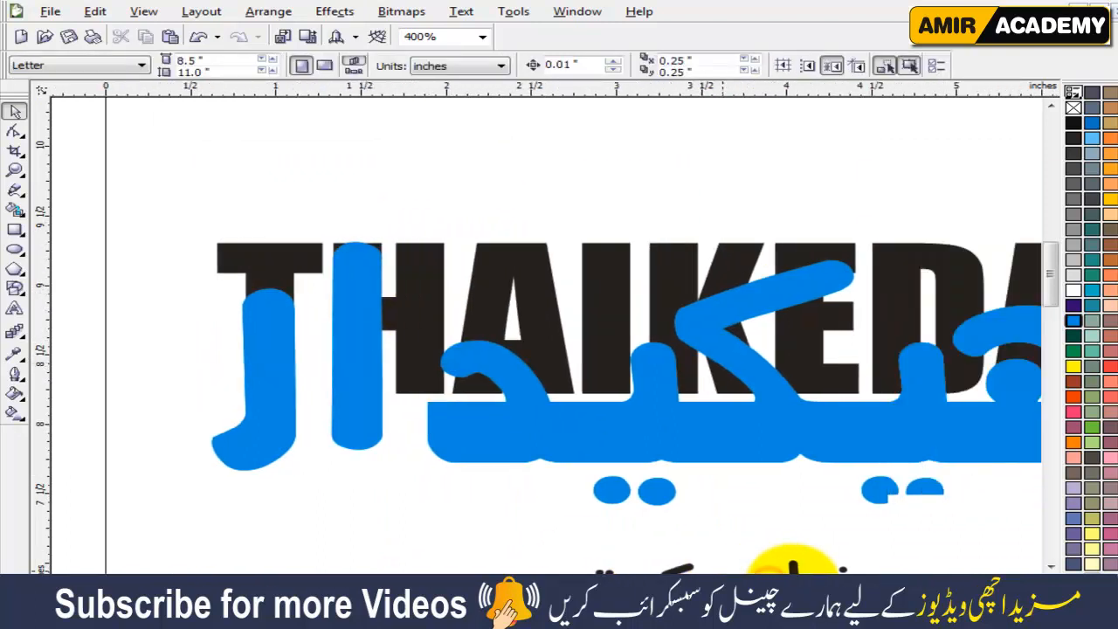
key(F3)
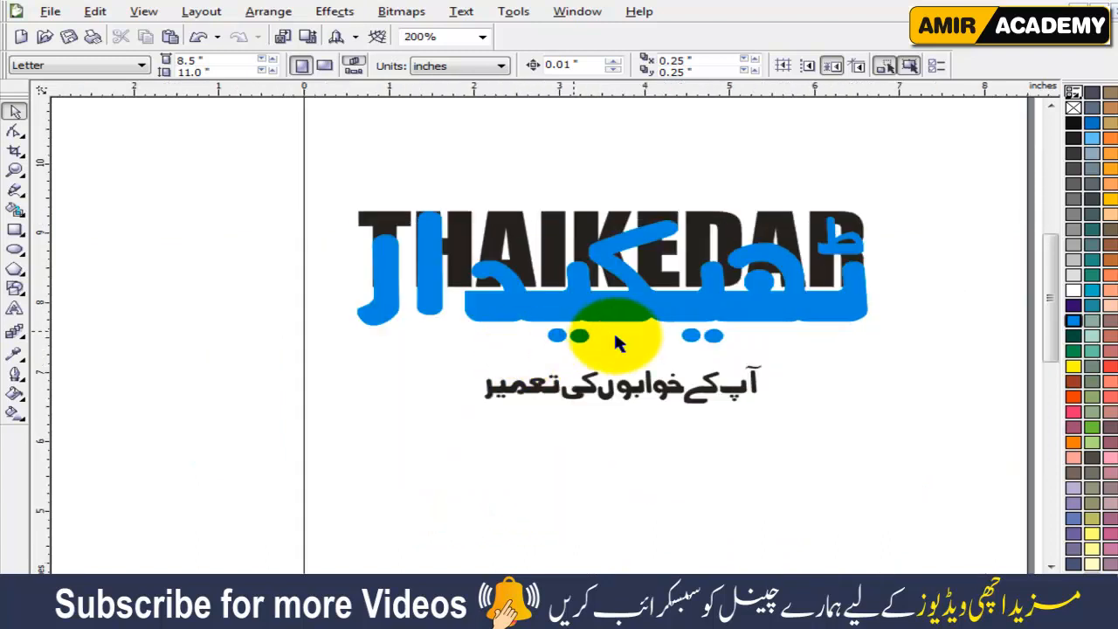
drag(901, 207, 450, 358)
scroll(449, 292, up, 2)
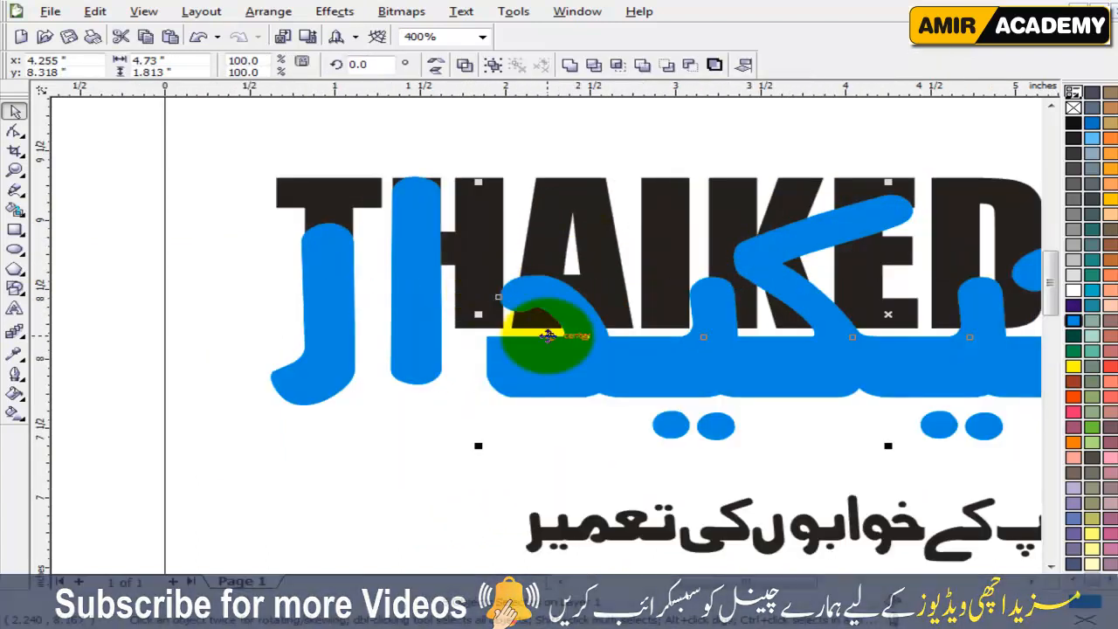
drag(581, 356, 579, 338)
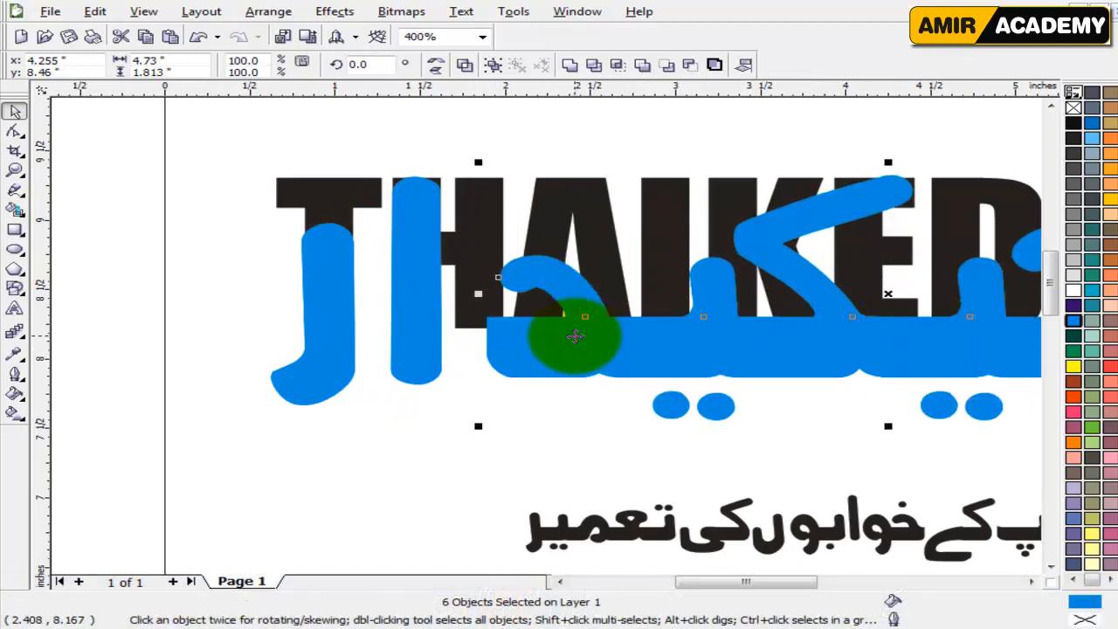
Nudge the six connected letter shapes of ٹھیکیدار left until they sit close beside the letter ا.
key(Left)
key(Left)
key(Left)
key(Left)
key(Left)
key(Left)
key(Left)
key(Left)
key(Left)
key(Left)
key(Left)
key(Left)
key(Left)
key(Left)
key(Left)
key(Left)
key(Left)
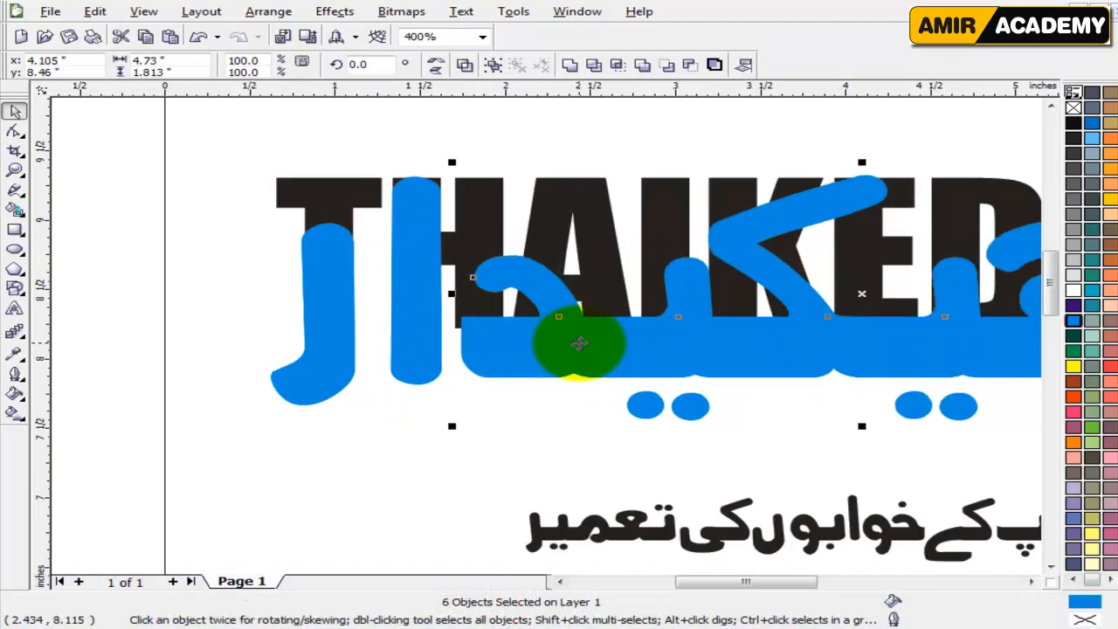
key(Left)
scroll(823, 357, down, 2)
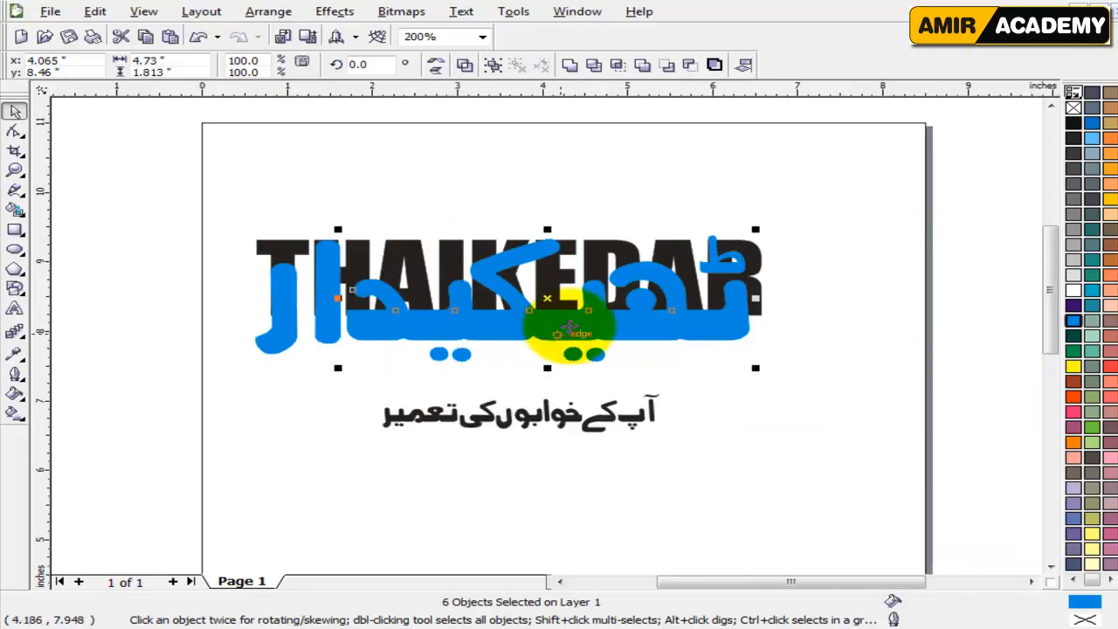
Stretch the six connected letter shapes to about 4.93 inches wide so their far end reaches the outer edge of the R.
scroll(609, 310, up, 2)
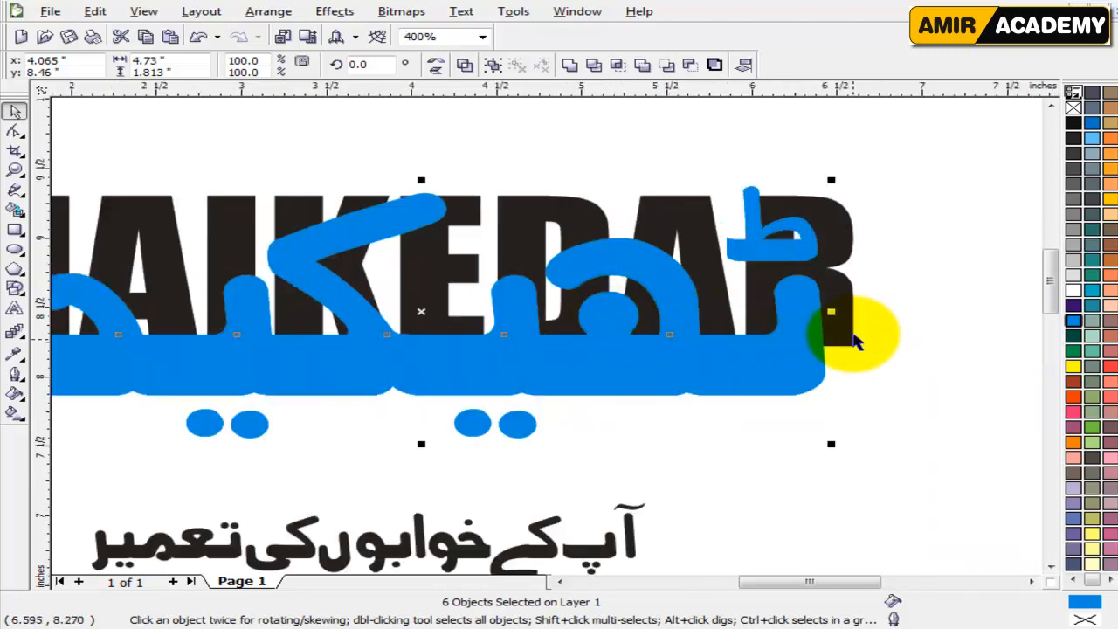
drag(834, 313, 866, 310)
scroll(867, 323, up, 1)
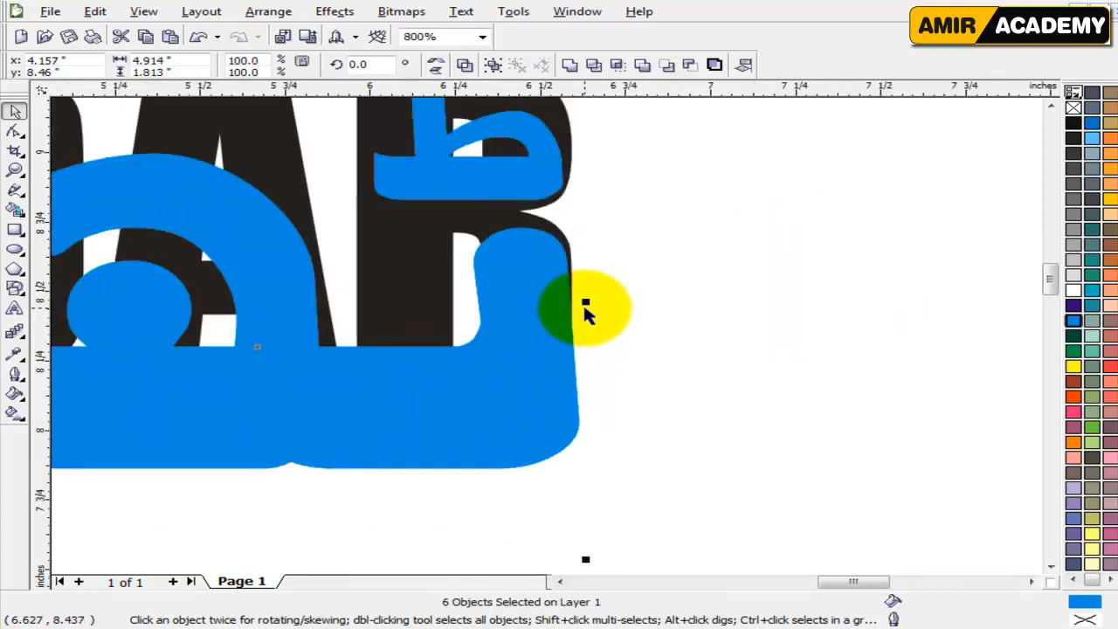
drag(590, 303, 595, 302)
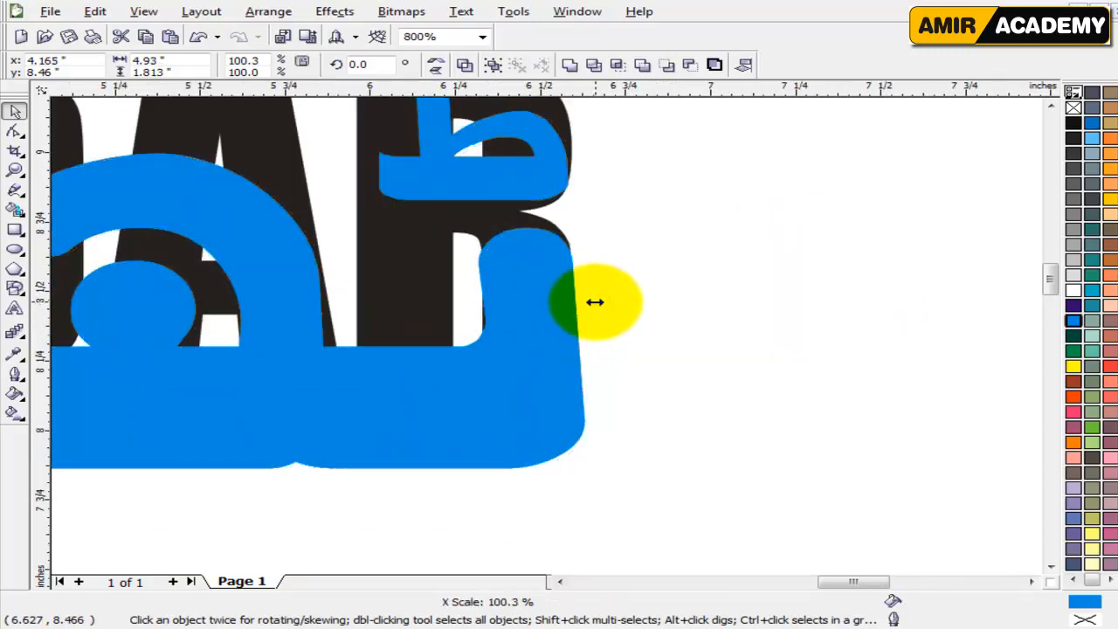
scroll(579, 304, down, 1)
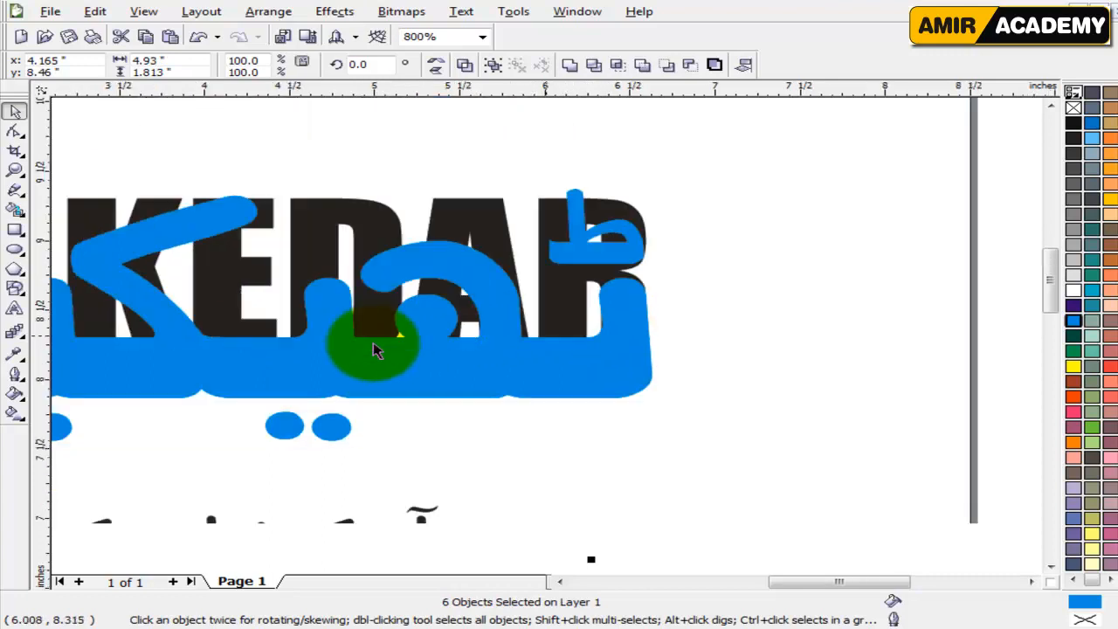
click(528, 436)
click(601, 262)
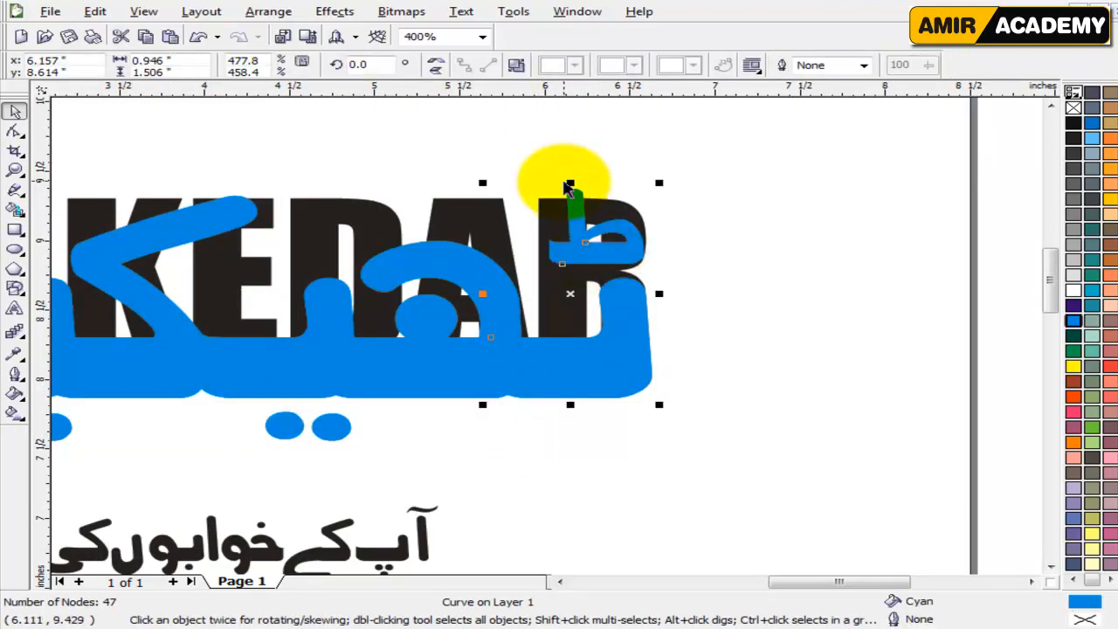
click(778, 269)
scroll(428, 379, down, 2)
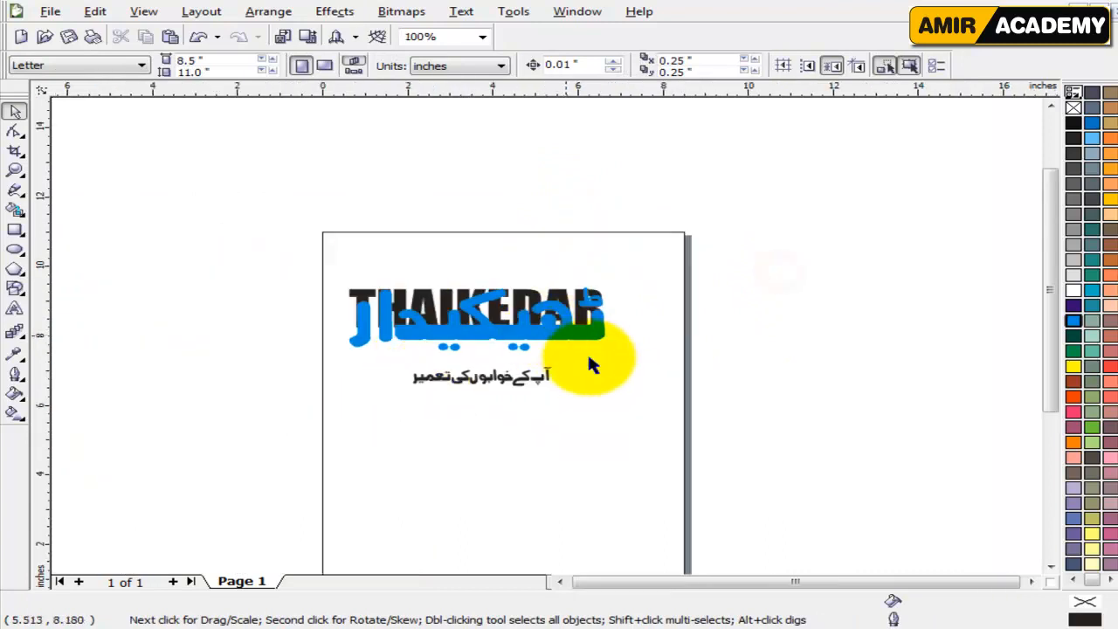
scroll(515, 345, up, 1)
scroll(543, 330, up, 1)
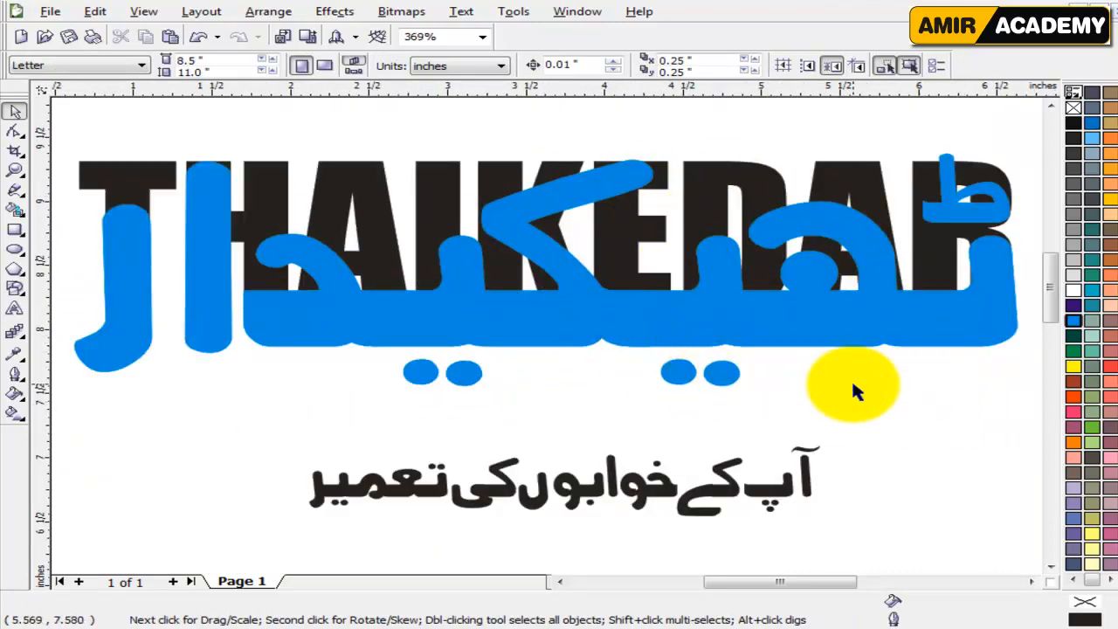
click(200, 300)
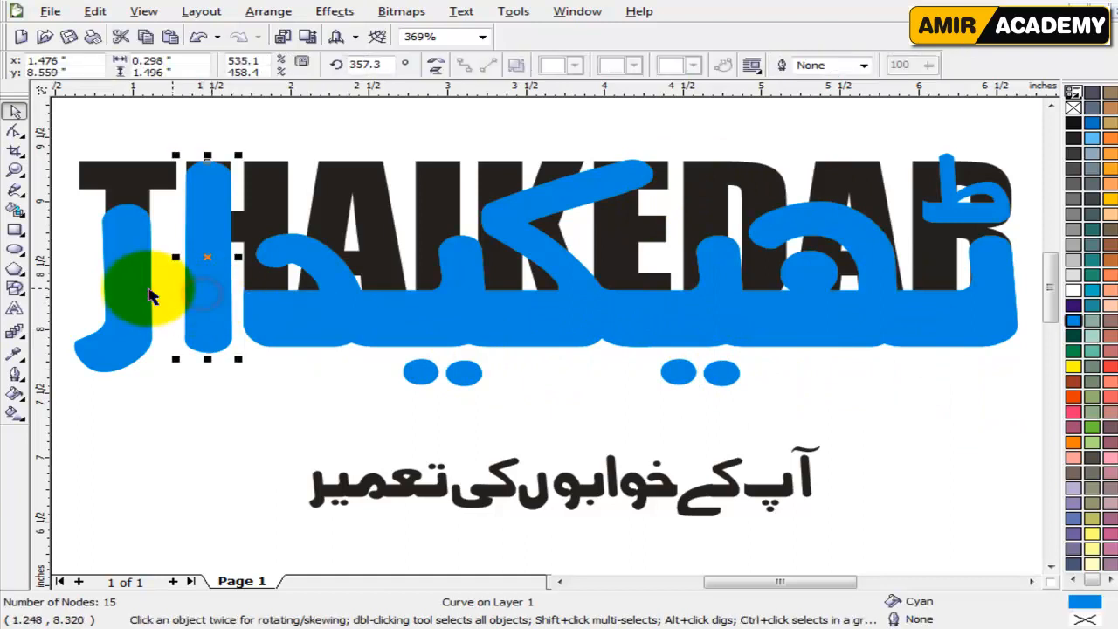
click(157, 416)
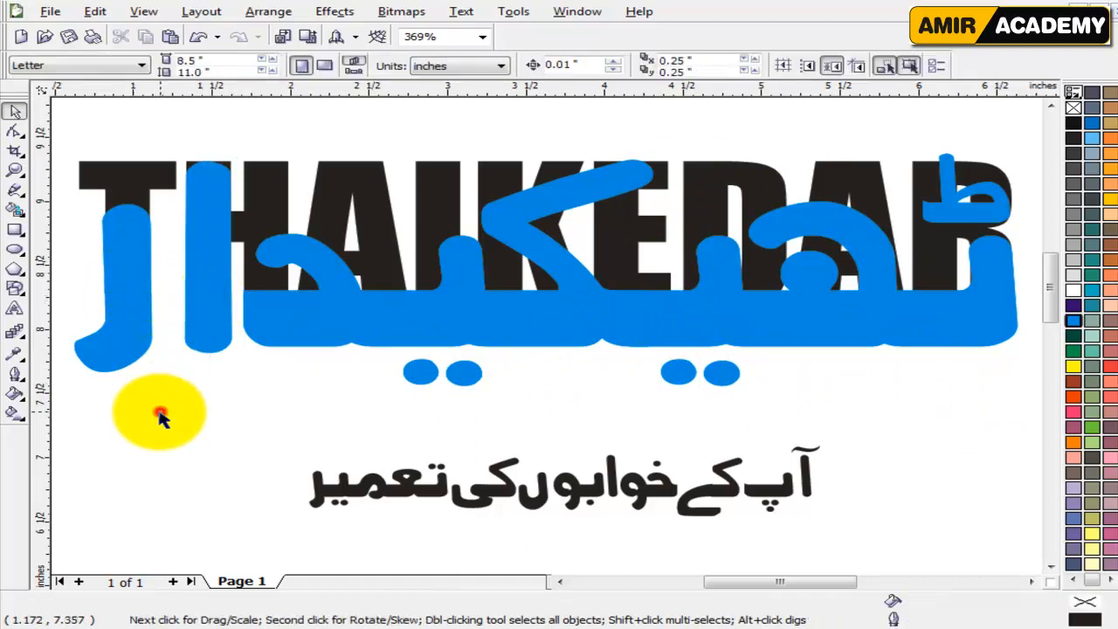
click(125, 324)
shift+click(220, 322)
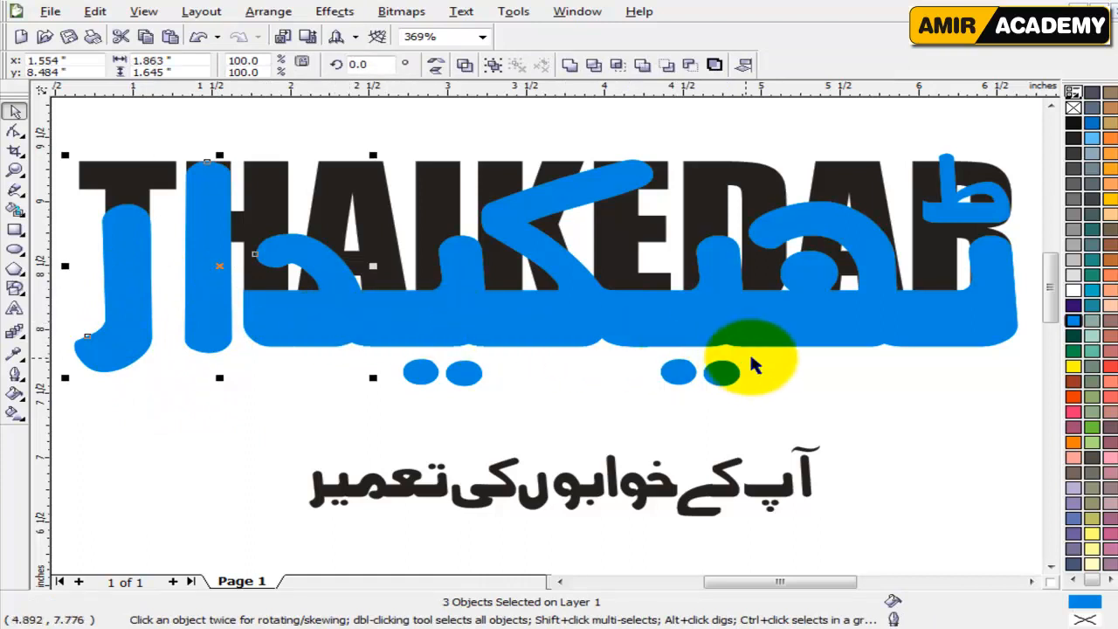
click(900, 377)
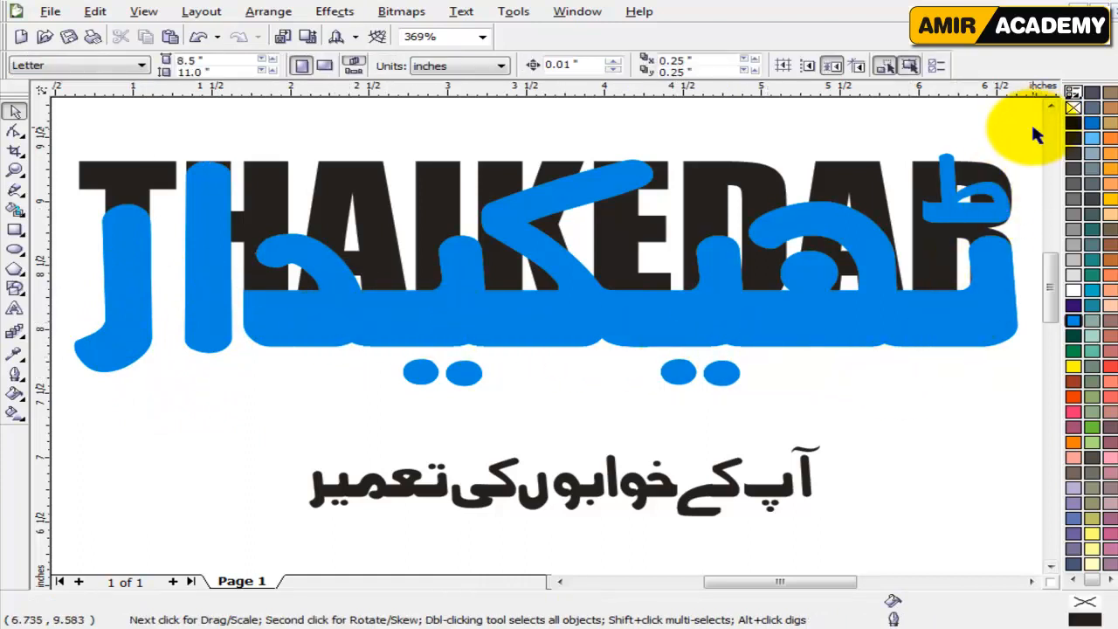
Weld all the cyan letter shapes of ٹھیکیدار, including the separate ر, into a single curve.
drag(1034, 120, 197, 407)
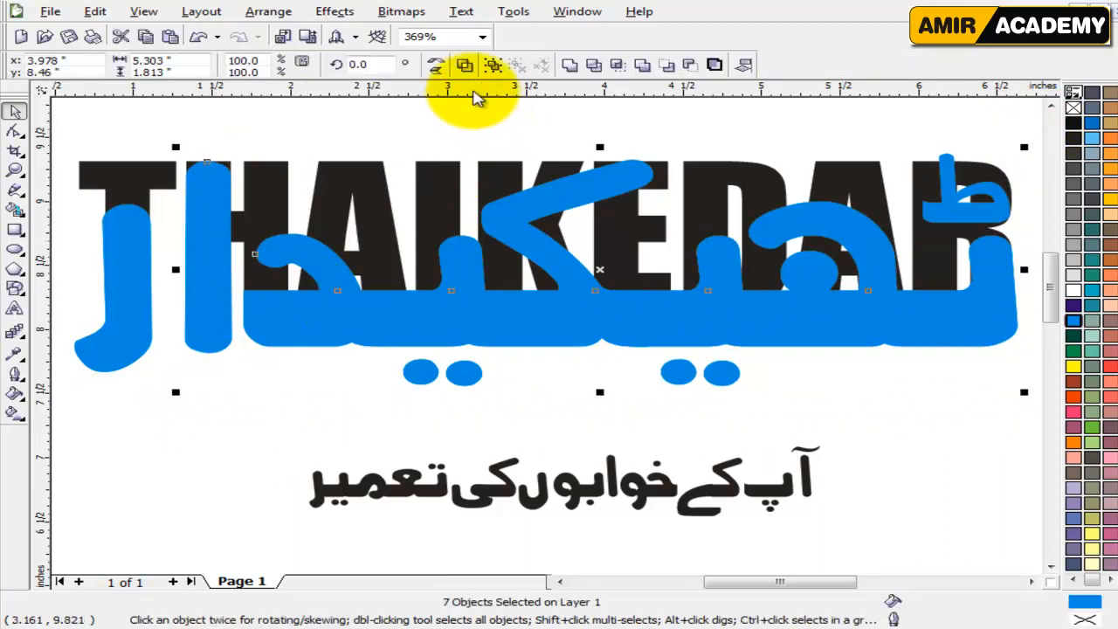
click(568, 64)
click(112, 332)
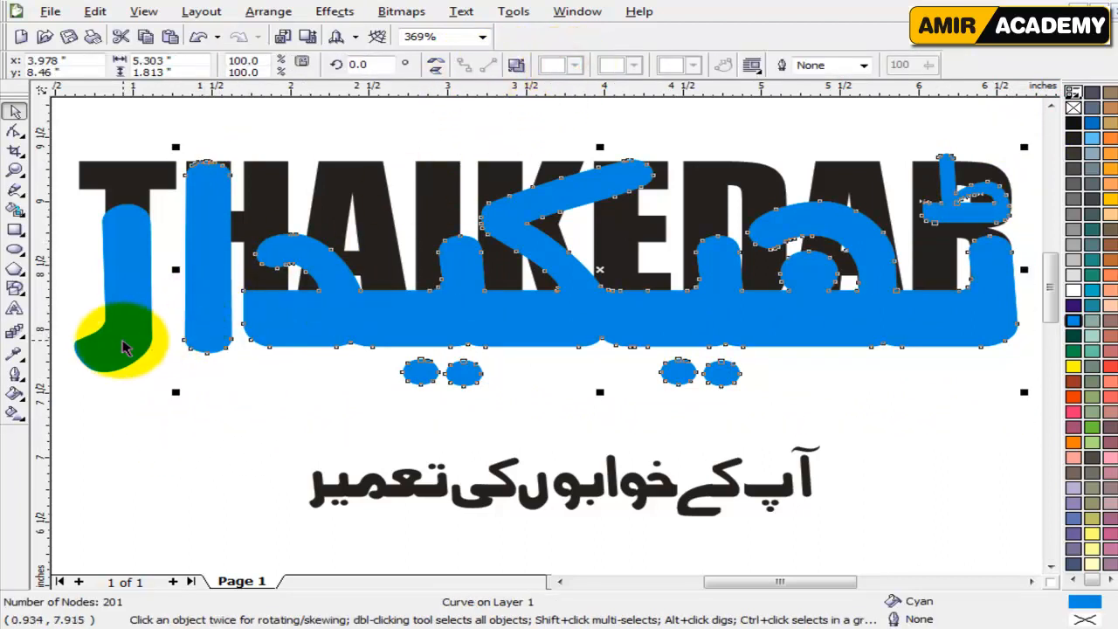
shift+click(219, 324)
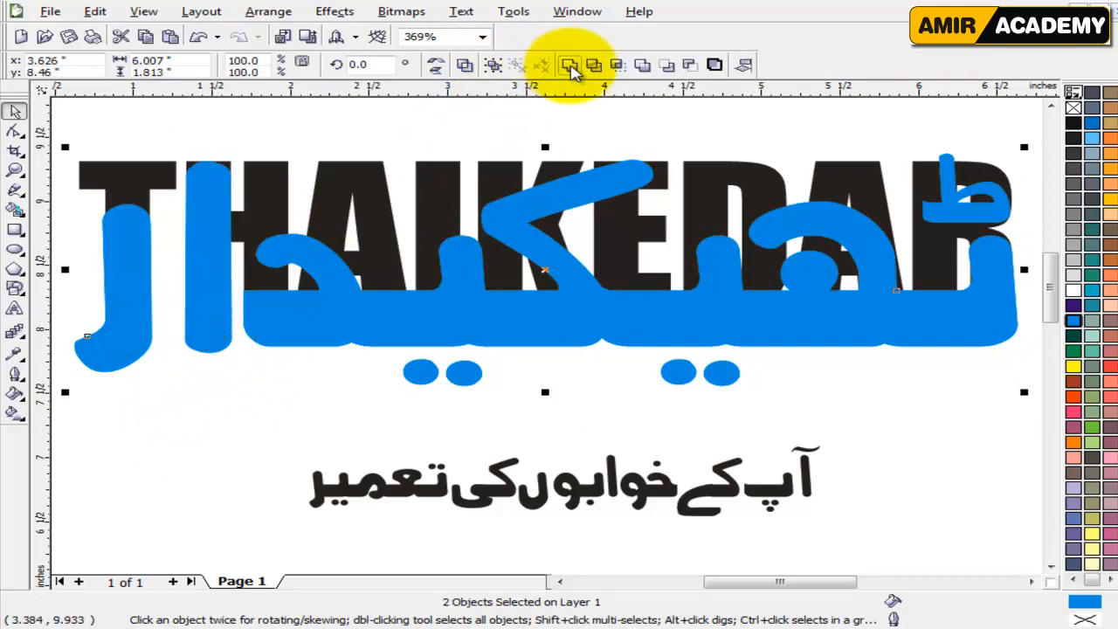
click(569, 65)
click(475, 129)
click(559, 267)
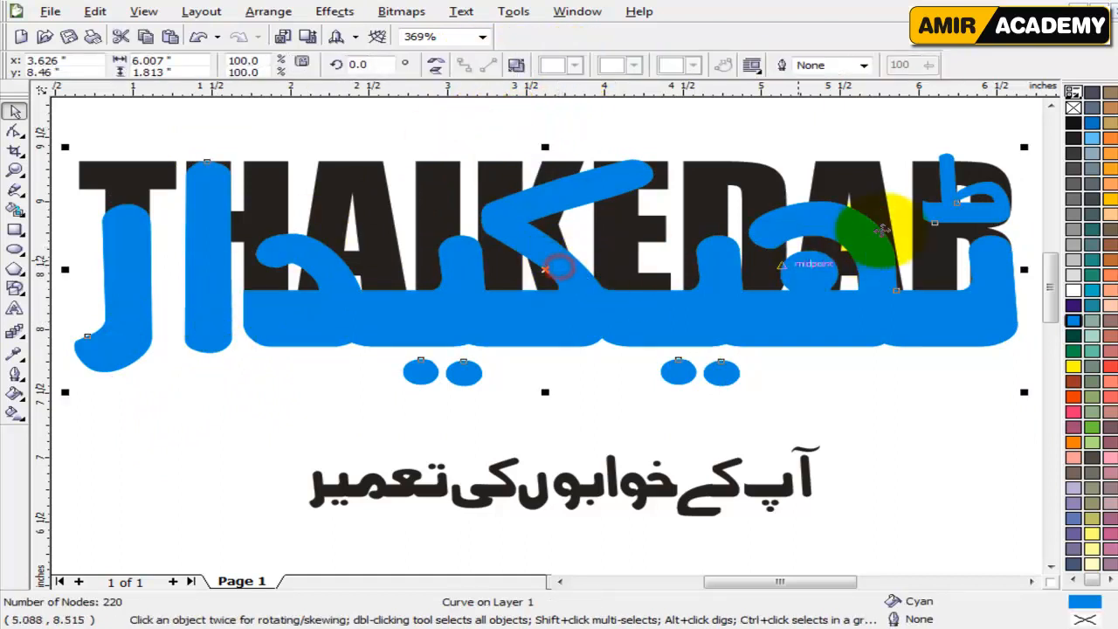
Break the welded cyan ٹھیکیدار curve apart into its separate pieces.
scroll(985, 199, up, 2)
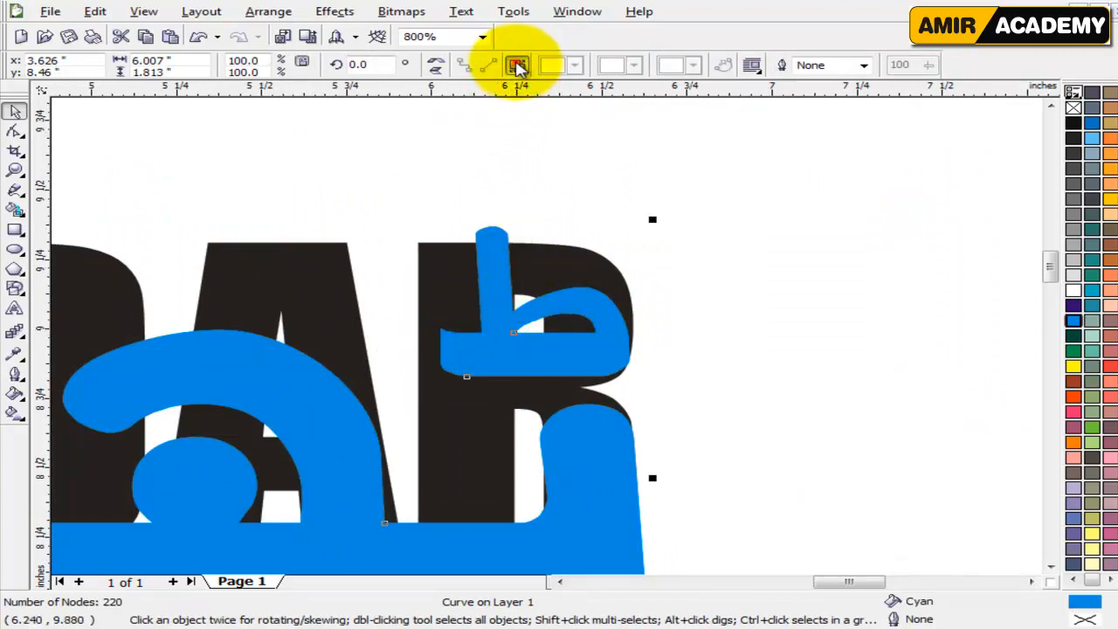
click(515, 64)
click(724, 297)
Scale the small ط mark down proportionally to about 0.32 inch wide and position it inside the upper half of the R.
drag(720, 168, 415, 387)
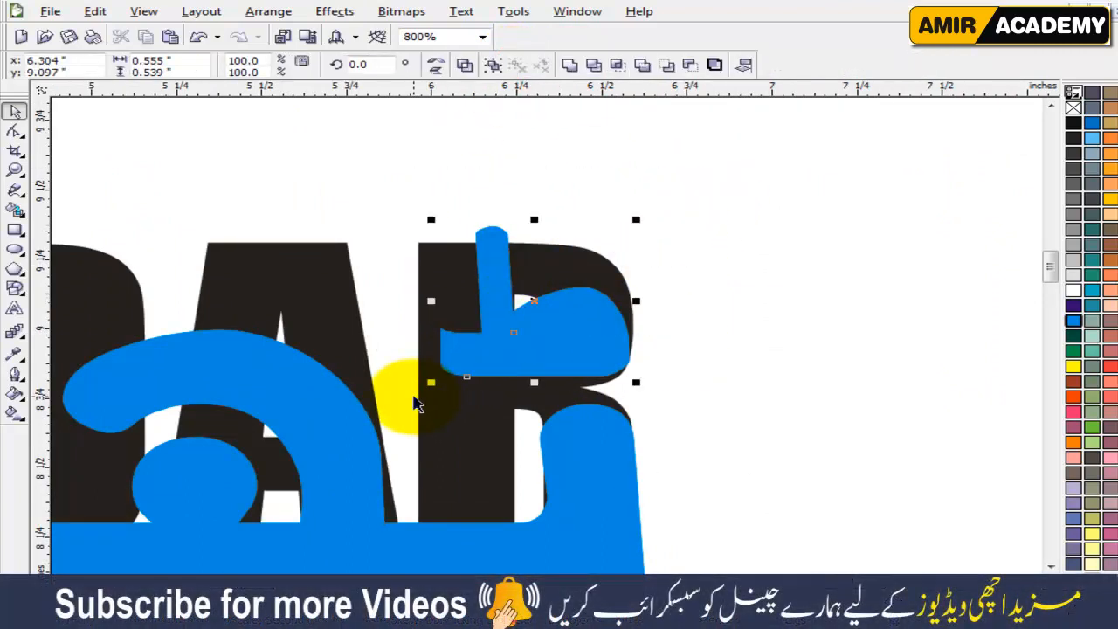
drag(638, 385, 547, 370)
scroll(544, 337, up, 1)
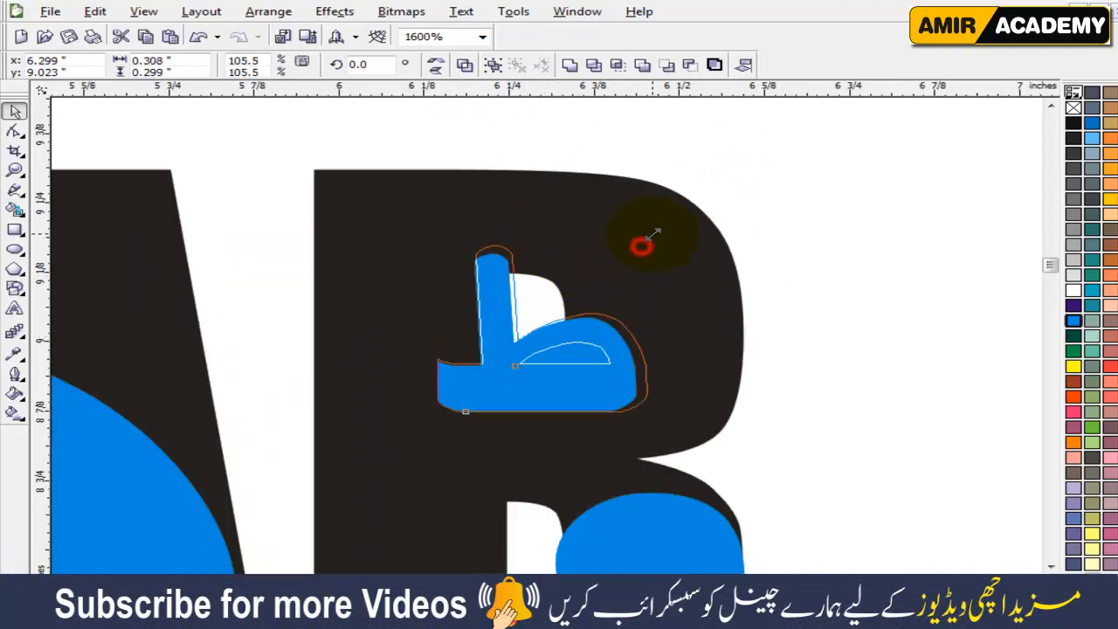
drag(653, 235, 664, 225)
mouse_move(566, 338)
mouse_down()
mouse_move(572, 325)
mouse_move(580, 343)
mouse_move(583, 329)
mouse_up()
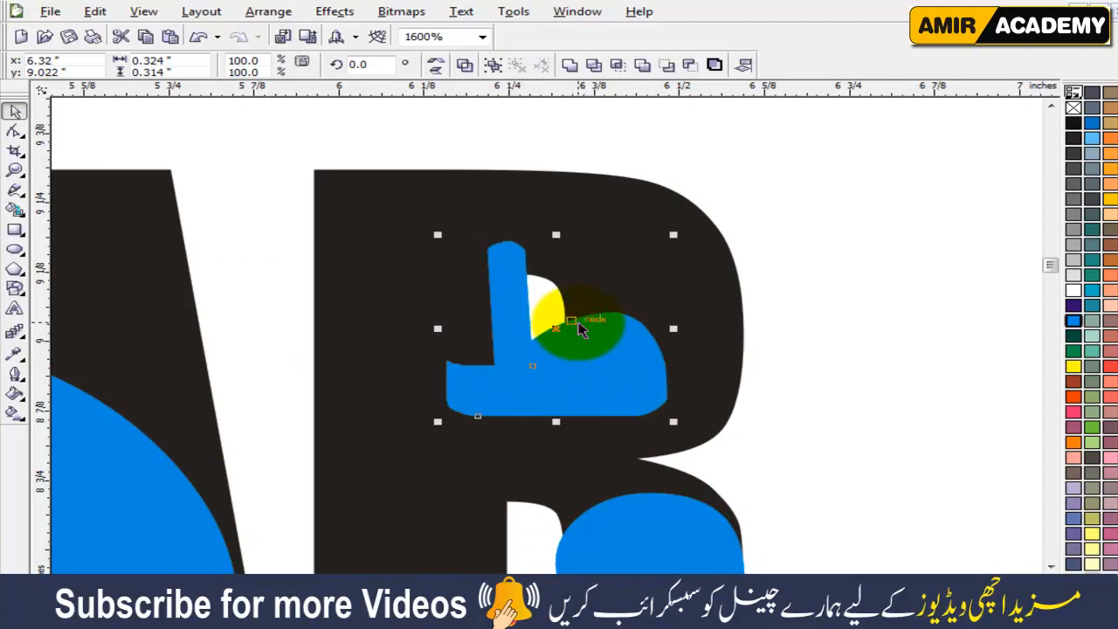
Combine the pieces of the small ط mark over the R so its inner opening is cut out.
click(838, 298)
click(696, 270)
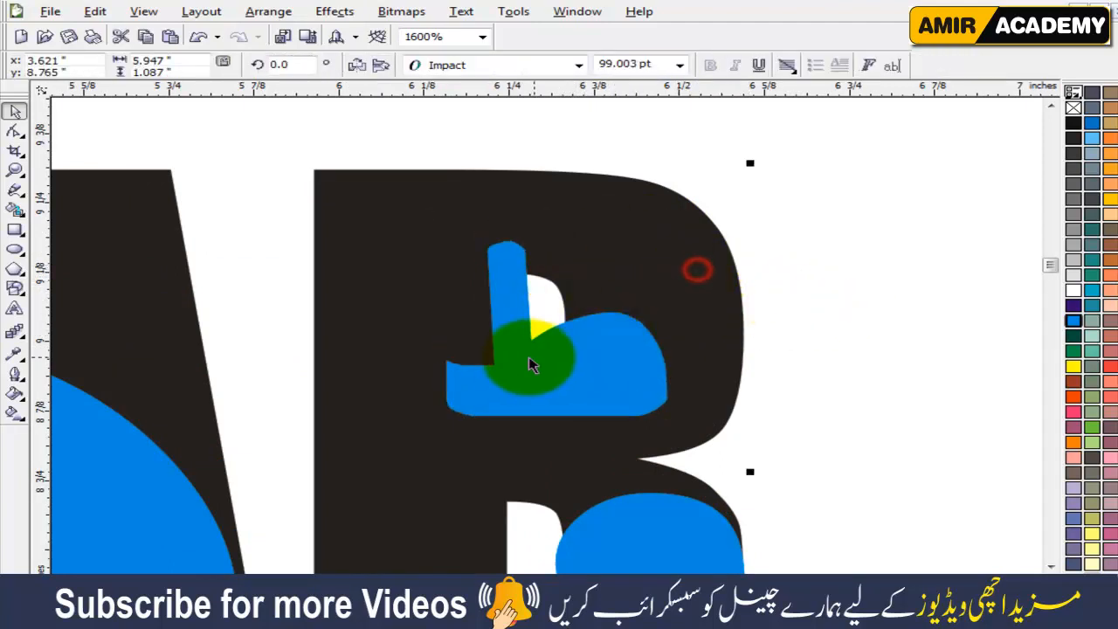
click(773, 289)
drag(829, 182, 396, 441)
click(464, 68)
scroll(567, 336, down, 2)
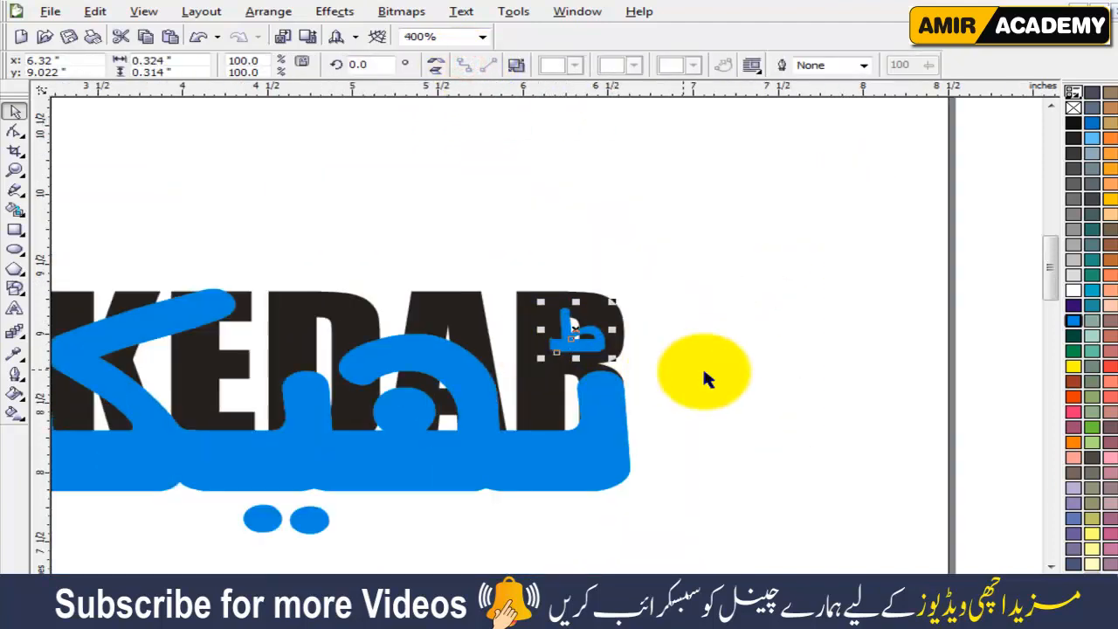
click(704, 373)
key(F4)
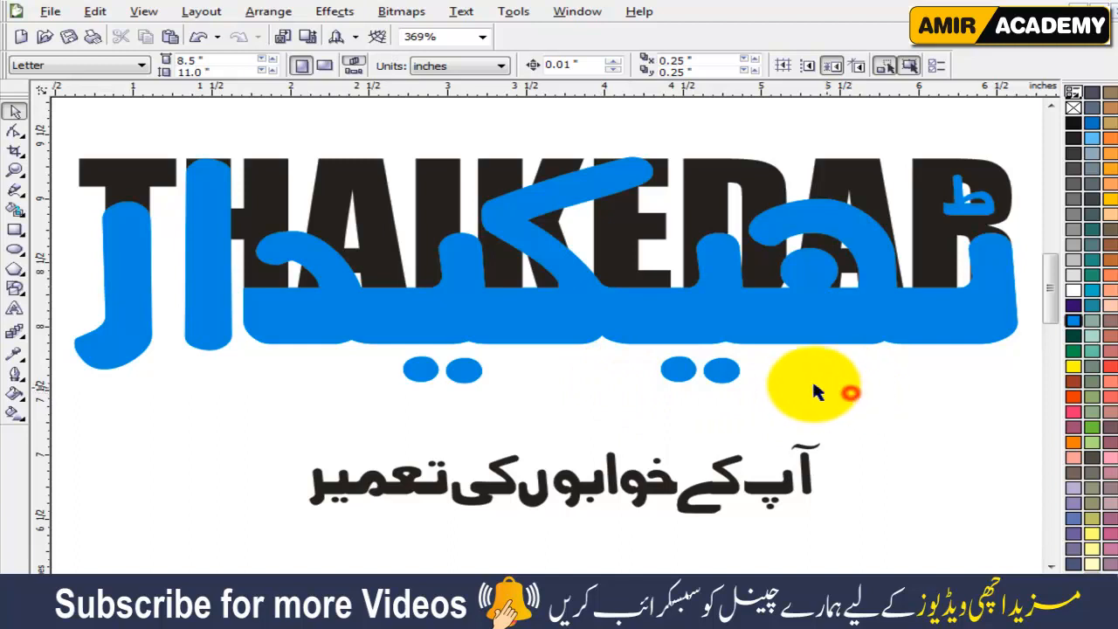
click(529, 322)
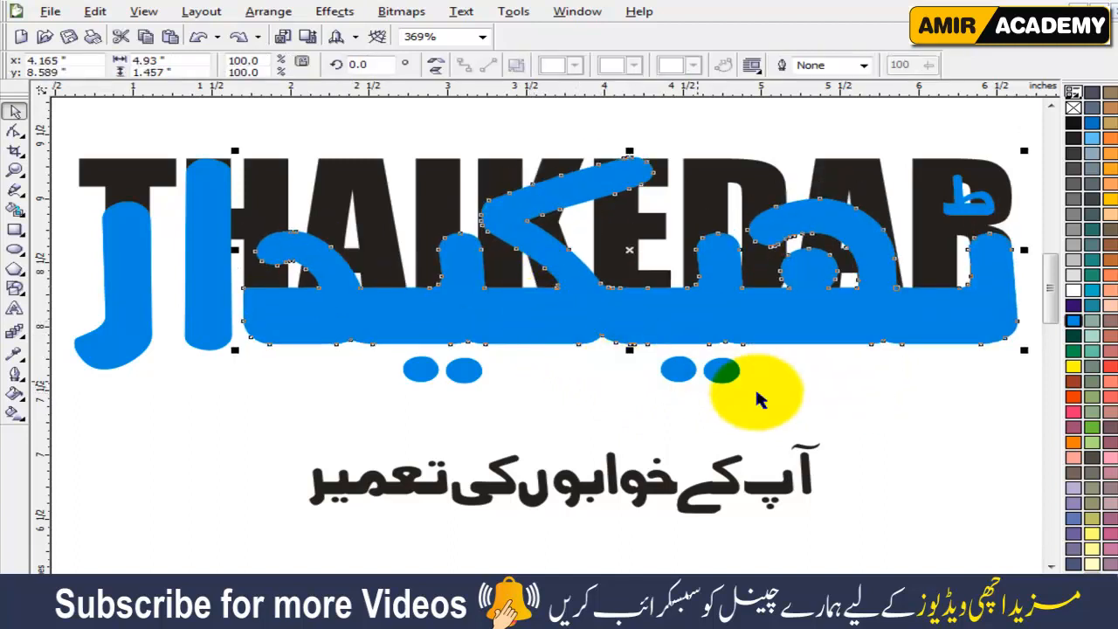
click(721, 371)
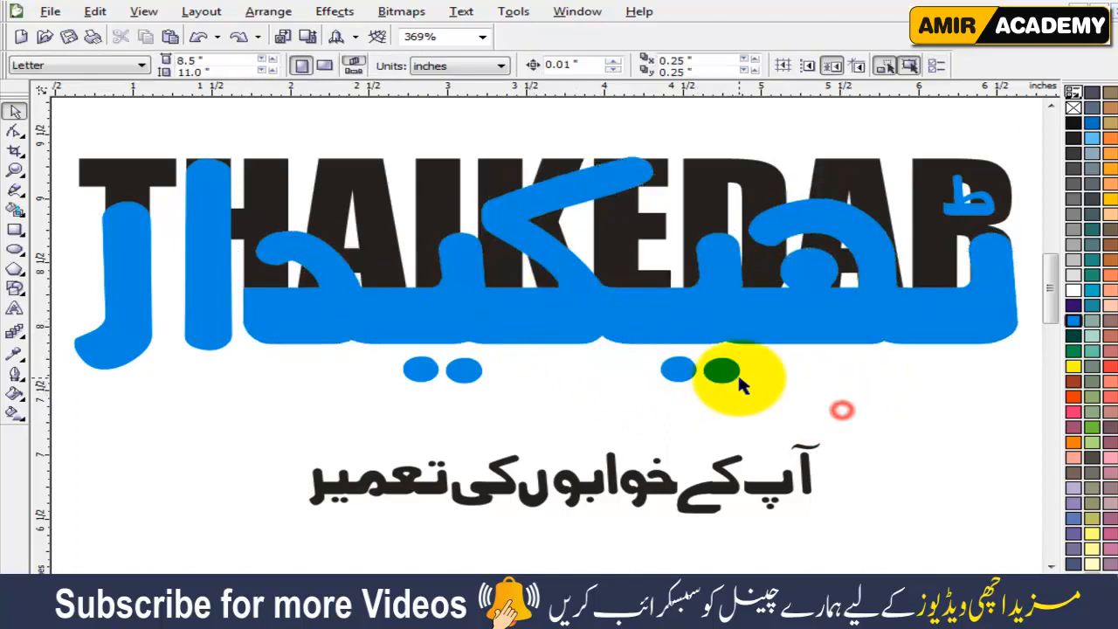
click(270, 394)
click(212, 297)
click(182, 403)
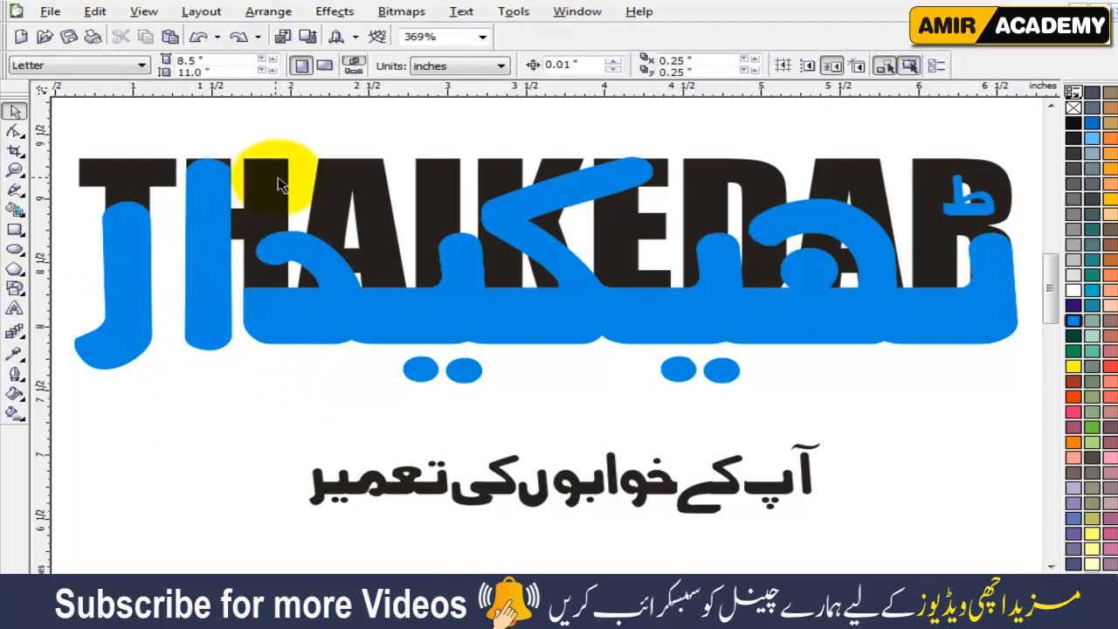
Duplicate the black THAIKEDAR text directly above the logo, leaving the original beneath the cyan lettering.
click(367, 177)
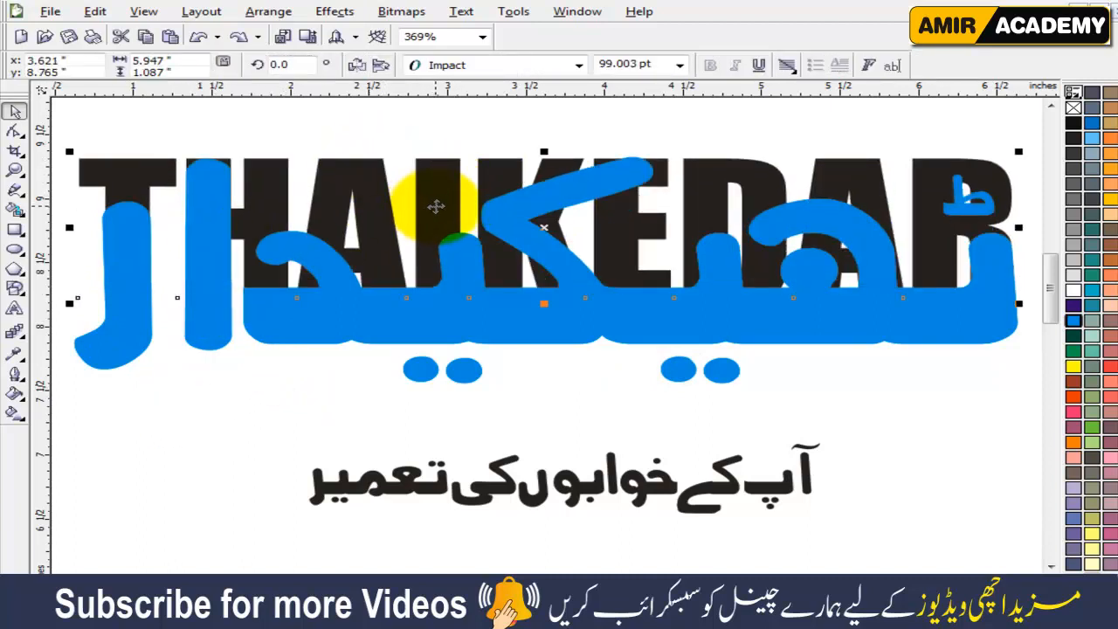
scroll(470, 242, down, 1)
drag(533, 300, 524, 192)
click(349, 425)
scroll(350, 424, up, 1)
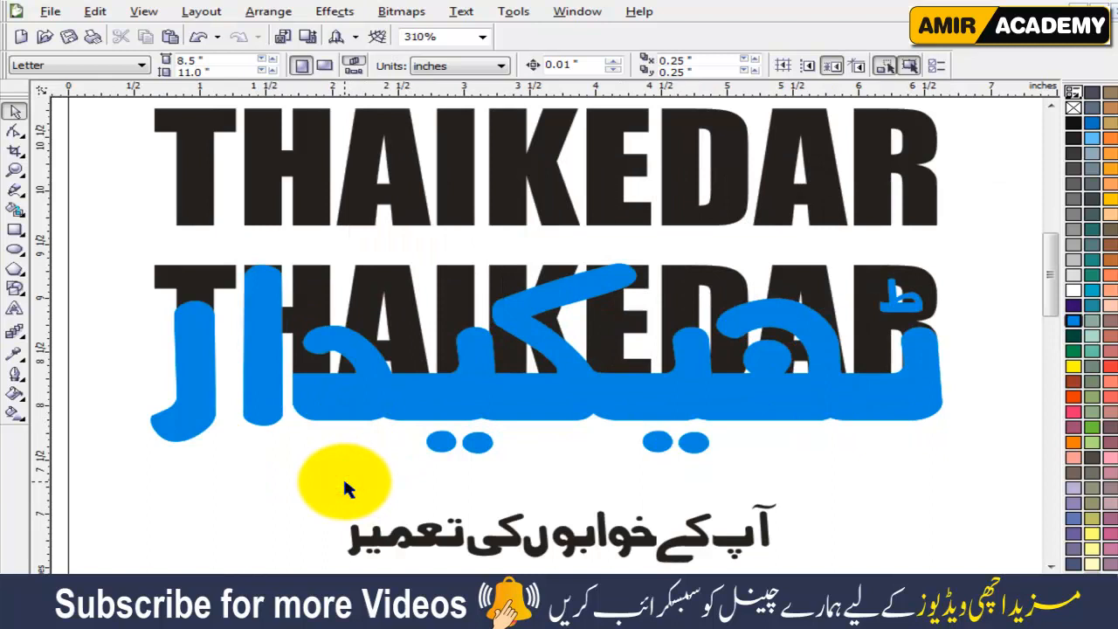
Convert the lower THAIKEDAR text beneath the cyan lettering to curves.
click(405, 286)
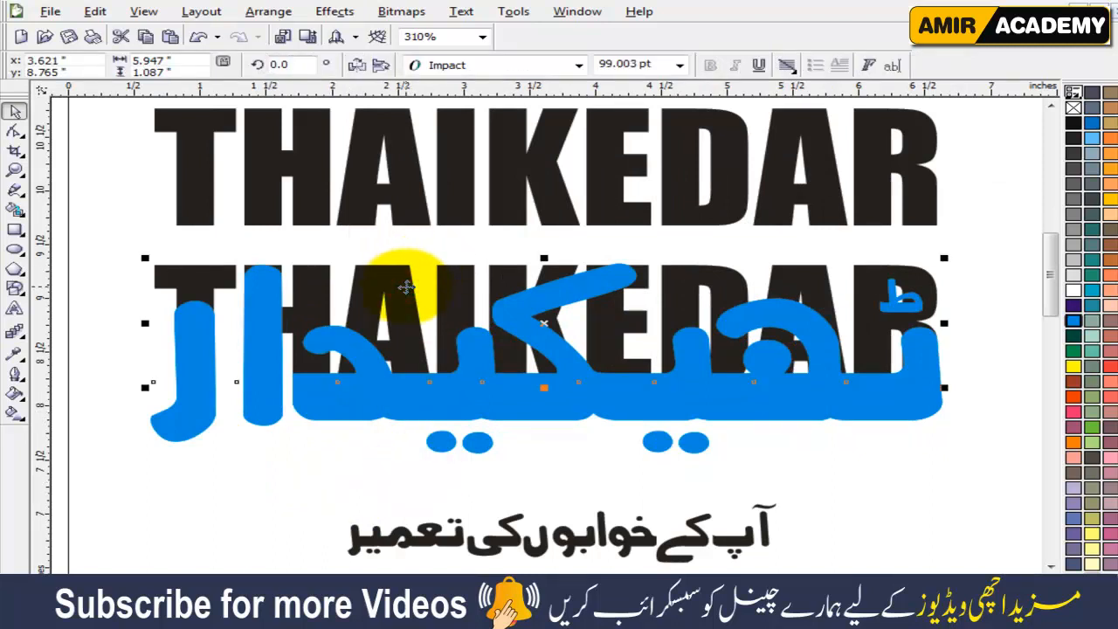
key(ctrl+q)
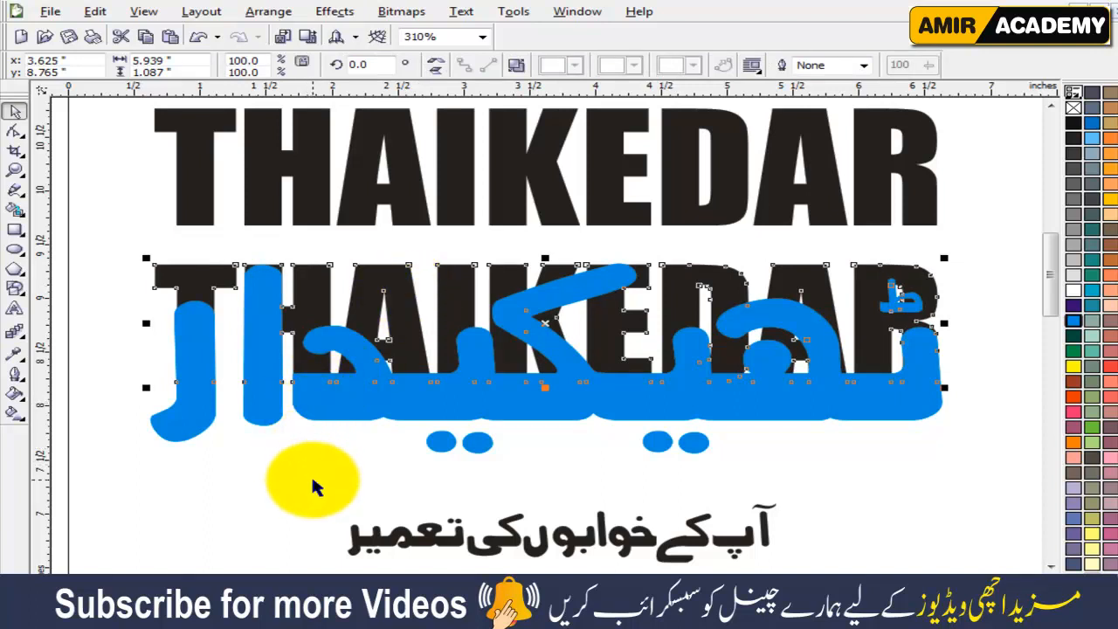
click(515, 68)
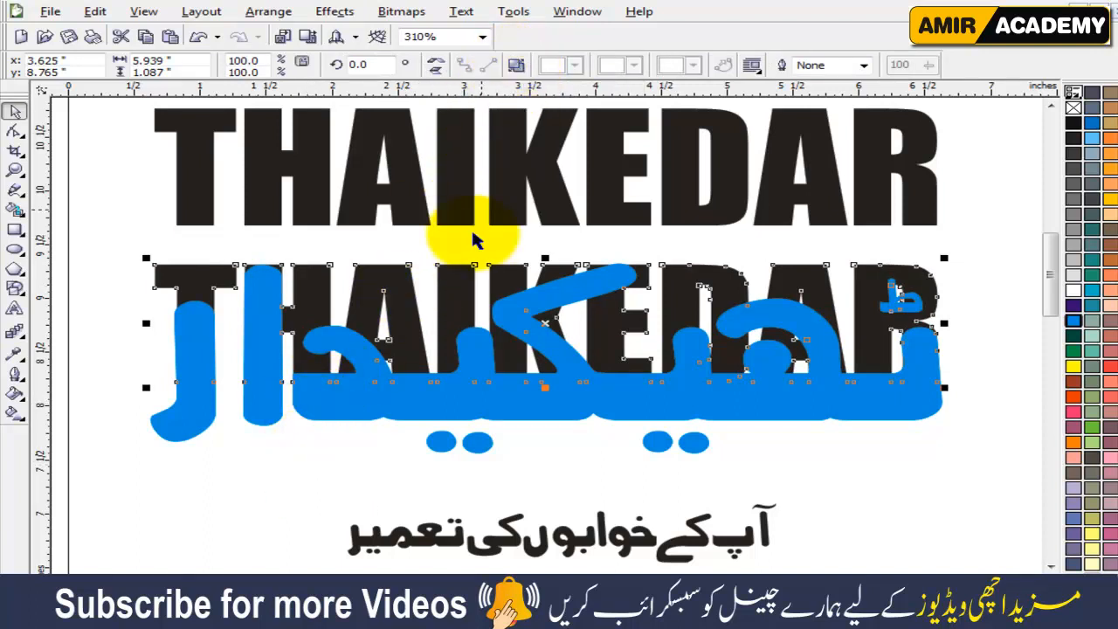
click(251, 488)
click(262, 381)
click(249, 488)
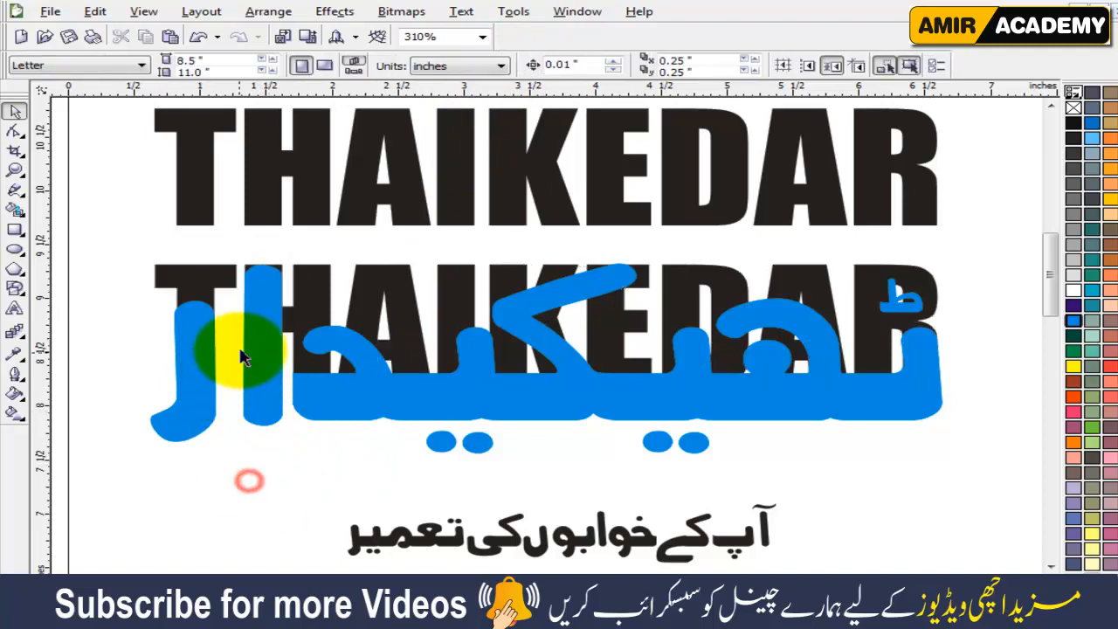
Delete the top and bottom corner nodes of the H's outer stem in the lower black text, removing the stem behind the cyan alif.
key(F10)
click(317, 281)
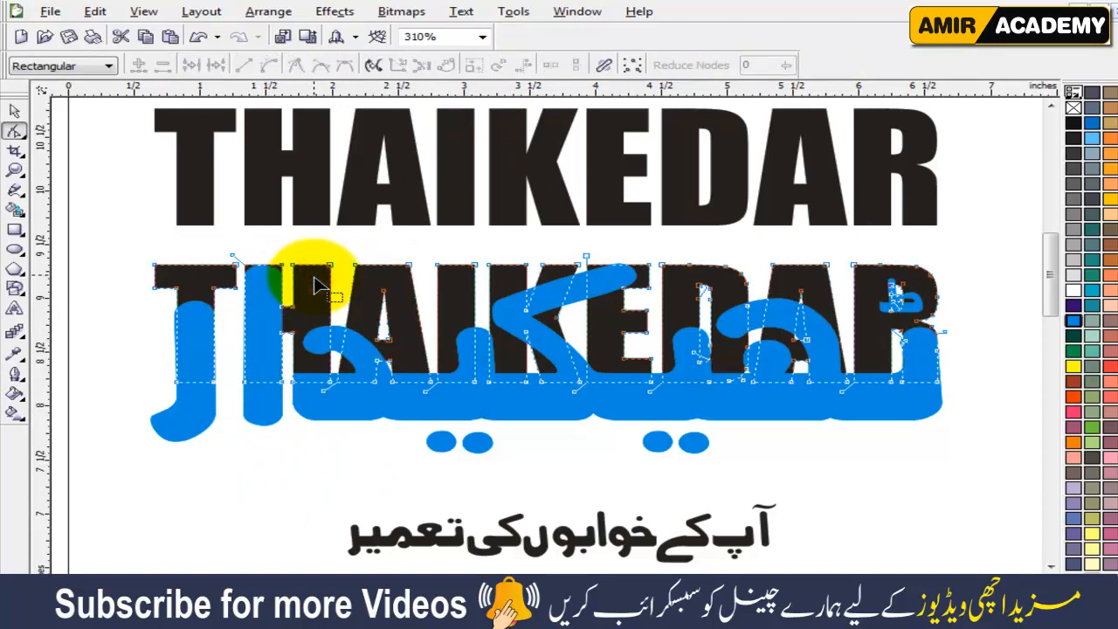
scroll(314, 288, up, 2)
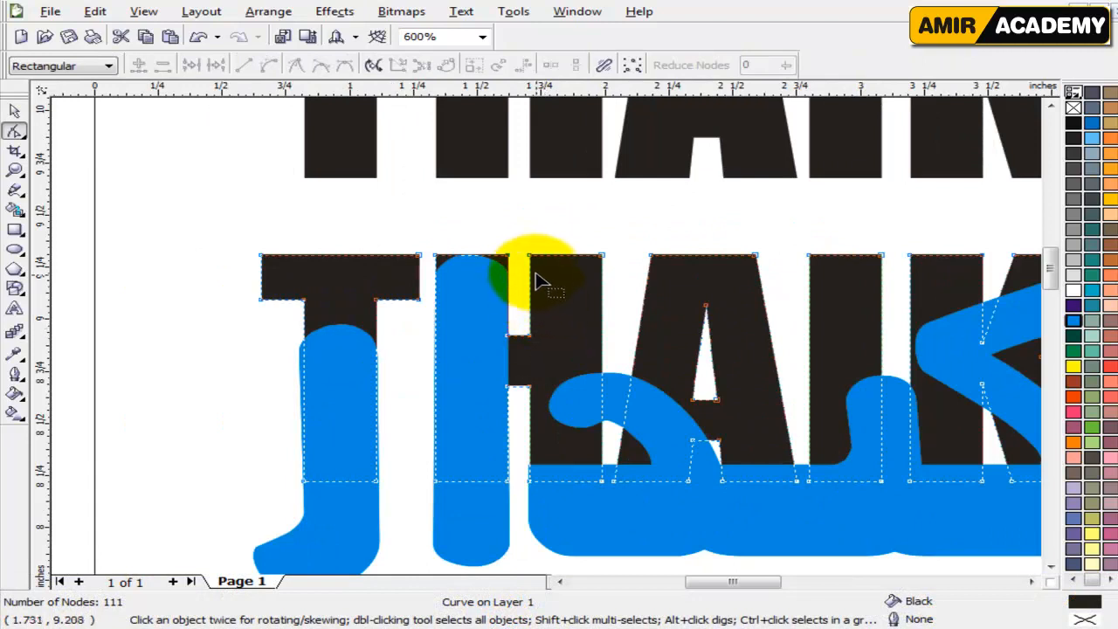
drag(517, 236, 431, 298)
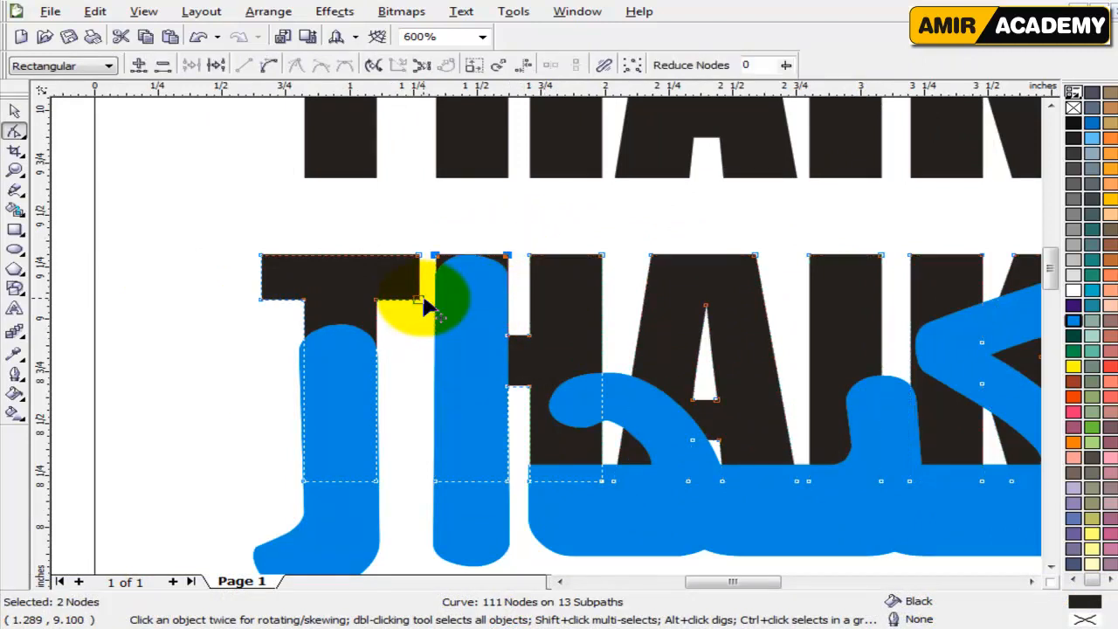
key(Delete)
drag(422, 514, 519, 460)
key(Delete)
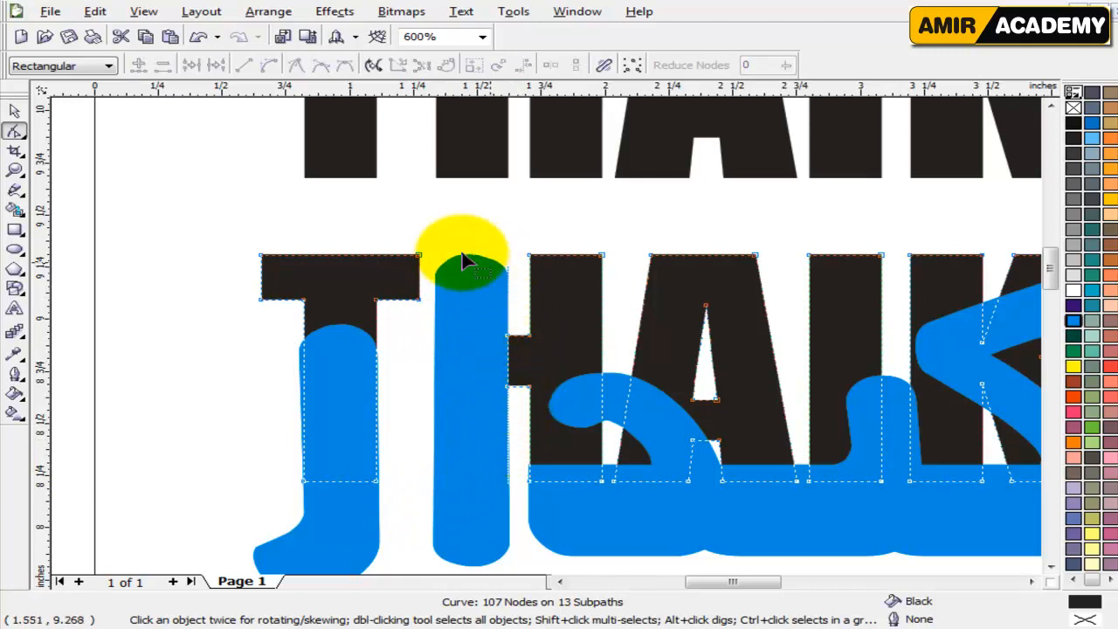
click(14, 109)
click(216, 159)
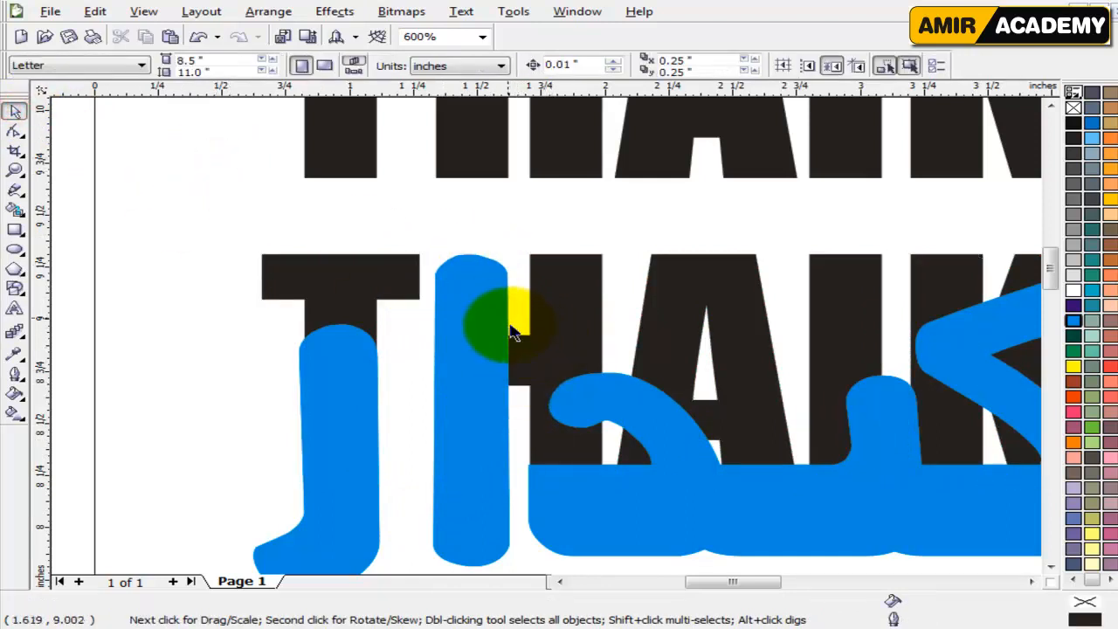
click(535, 312)
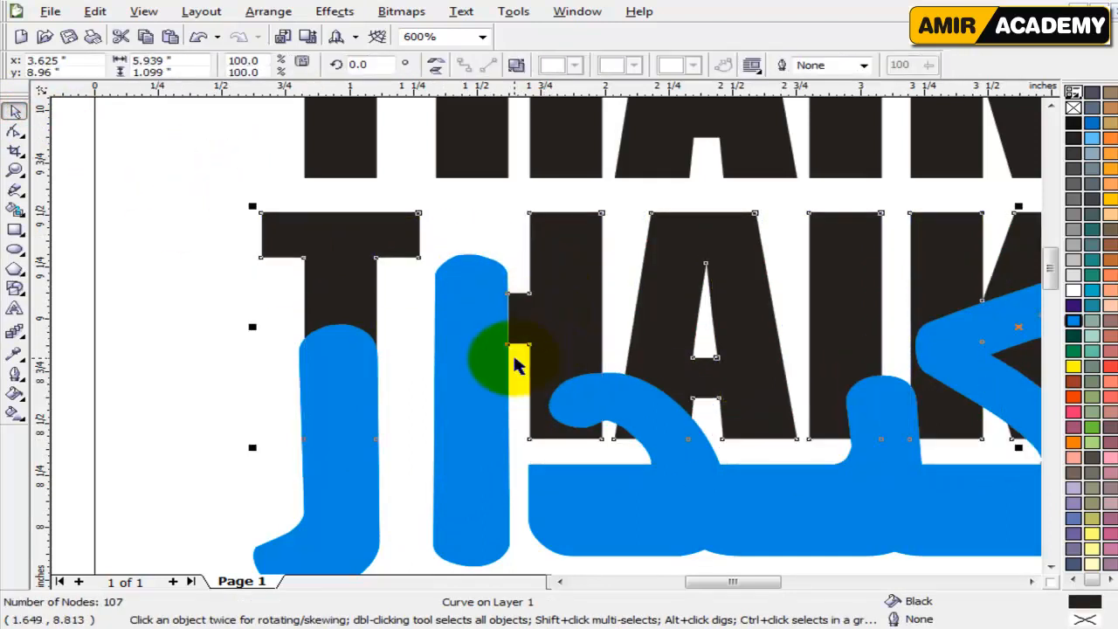
key(Down)
key(Down)
scroll(562, 371, down, 1)
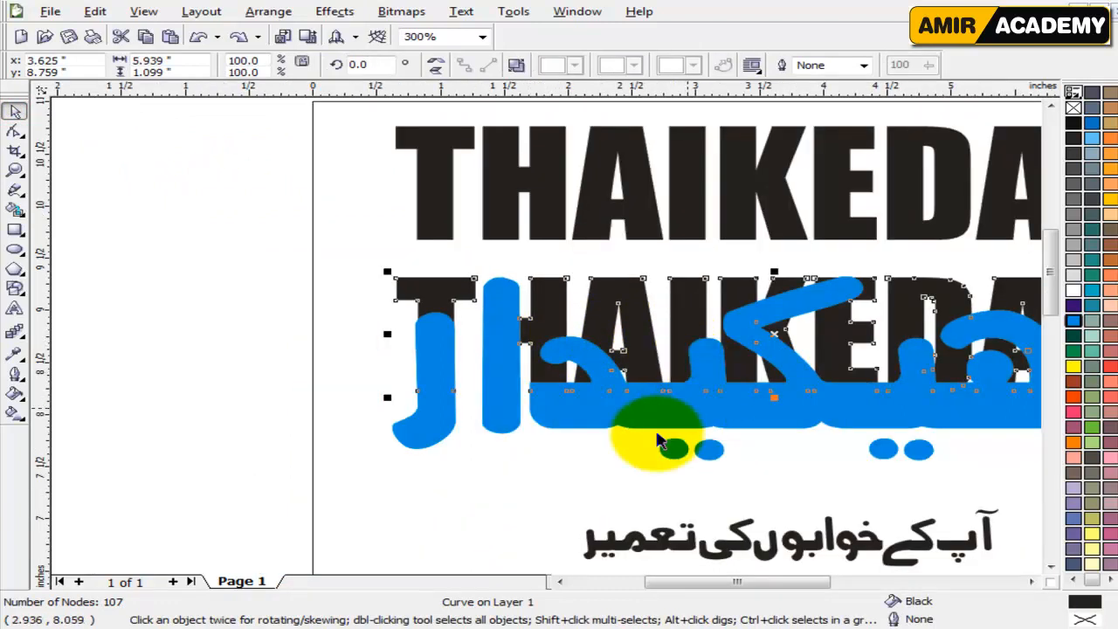
click(592, 469)
drag(758, 594, 786, 594)
click(567, 383)
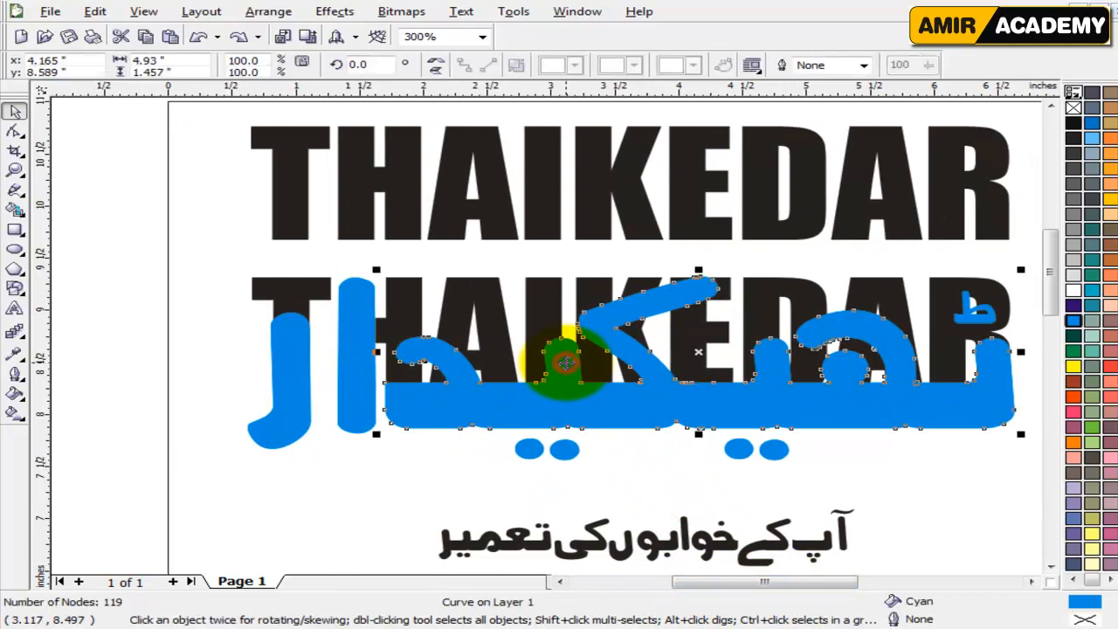
click(615, 491)
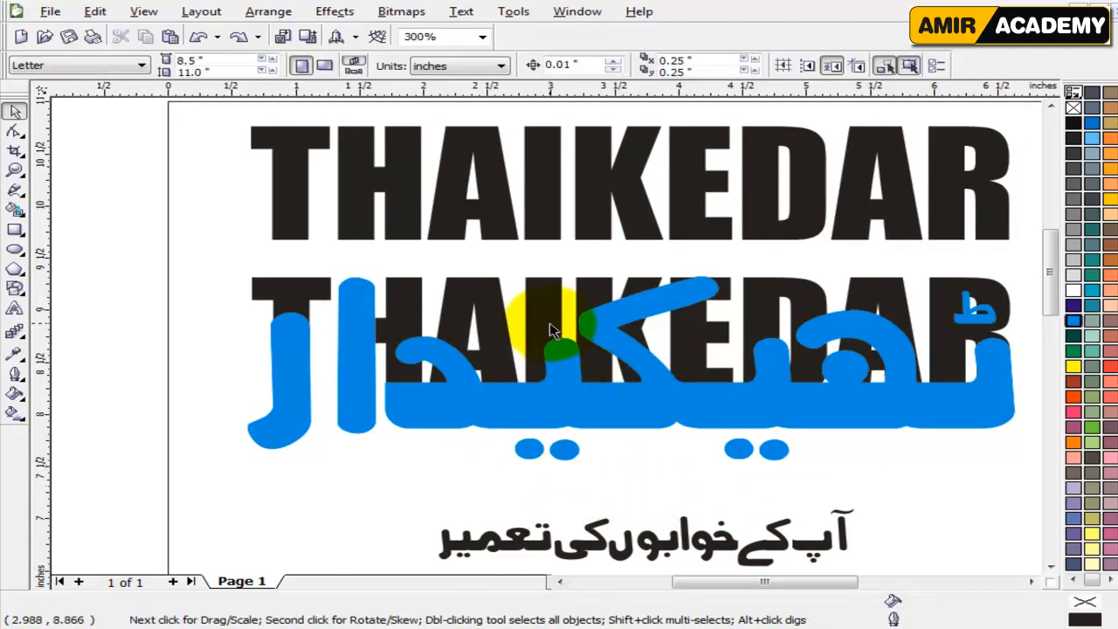
Break the lower black THAIKEDAR curve apart into separate pieces.
click(548, 321)
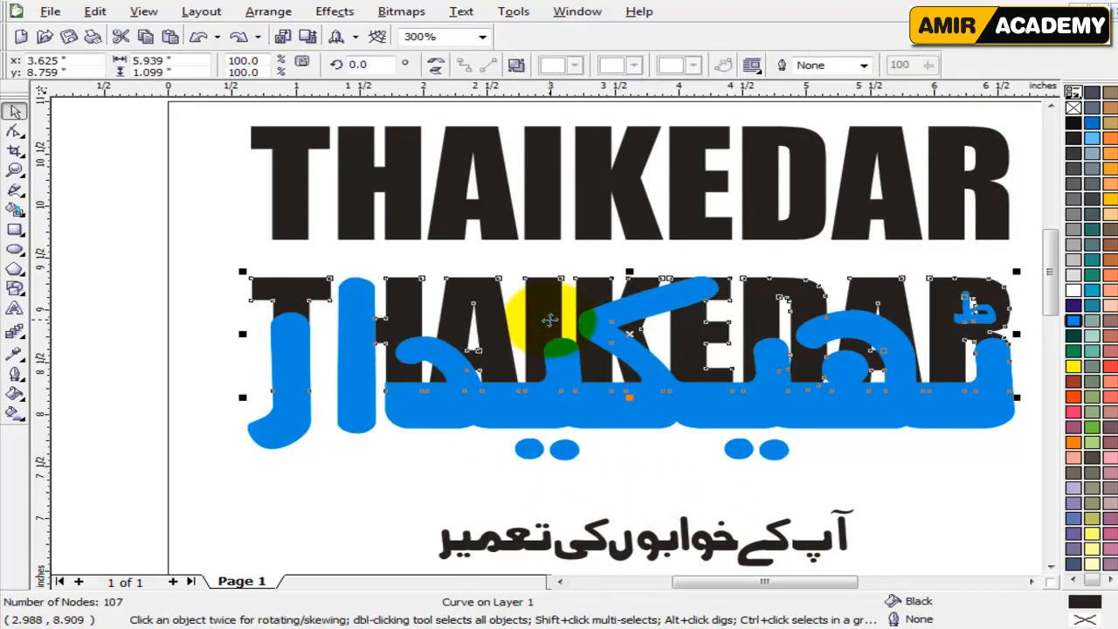
click(516, 66)
click(673, 464)
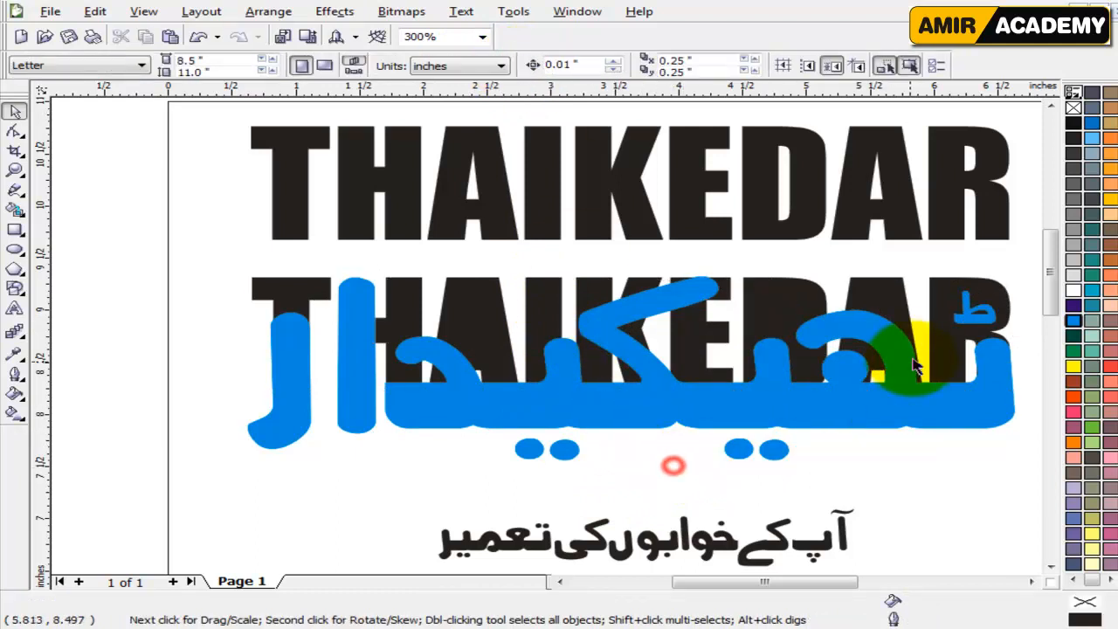
Move the small cyan ط mark off the R and delete the leftover black piece of its inner opening.
scroll(1004, 322, up, 1)
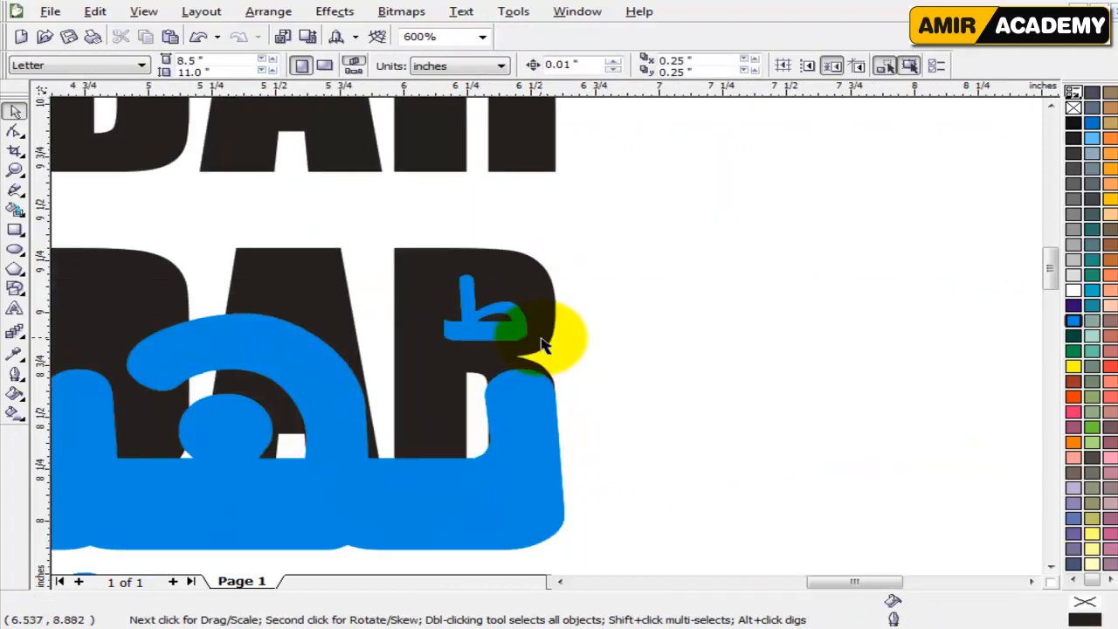
double_click(491, 292)
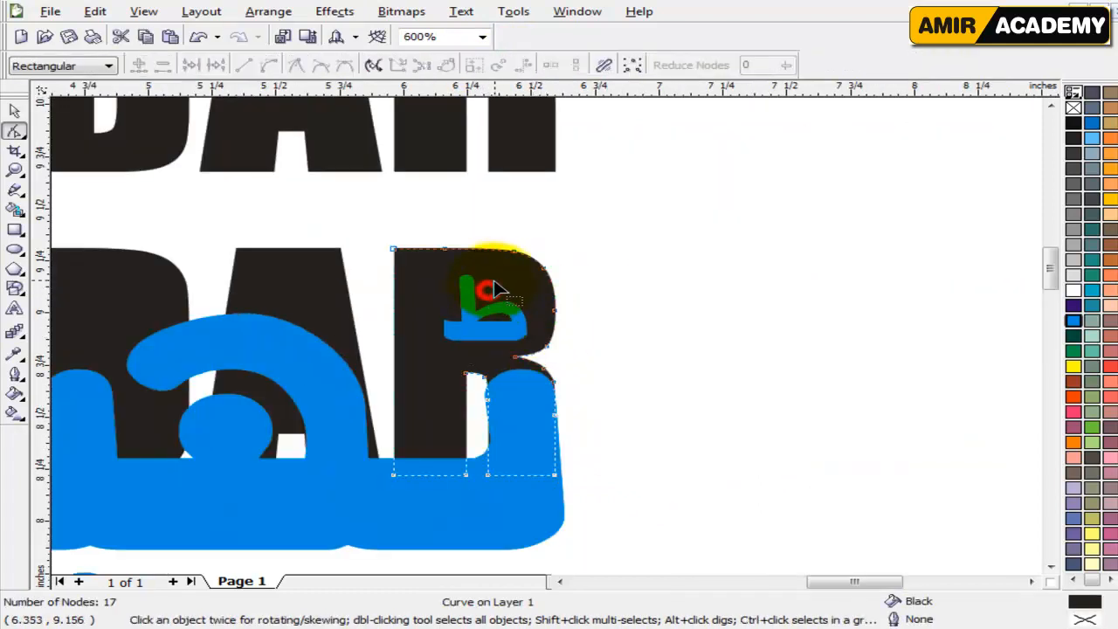
click(13, 109)
drag(629, 229, 400, 365)
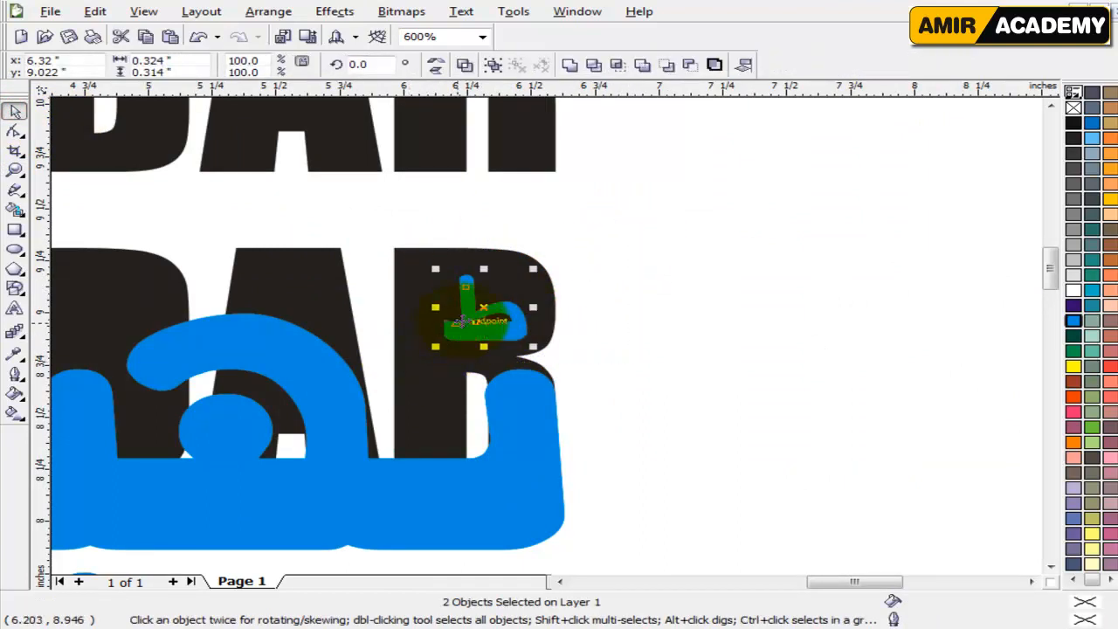
mouse_move(485, 301)
mouse_down()
mouse_move(696, 278)
mouse_move(736, 221)
mouse_move(756, 238)
mouse_move(618, 349)
mouse_up()
click(639, 397)
key(Delete)
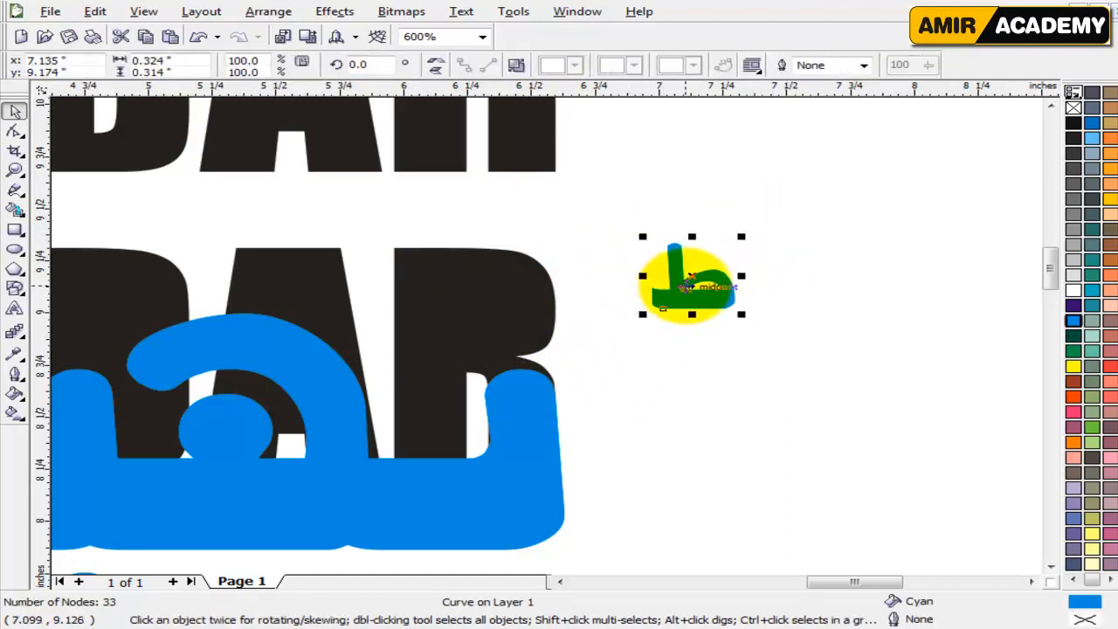
Move the small ط mark back inside the upper half of the lower R.
drag(687, 285, 499, 310)
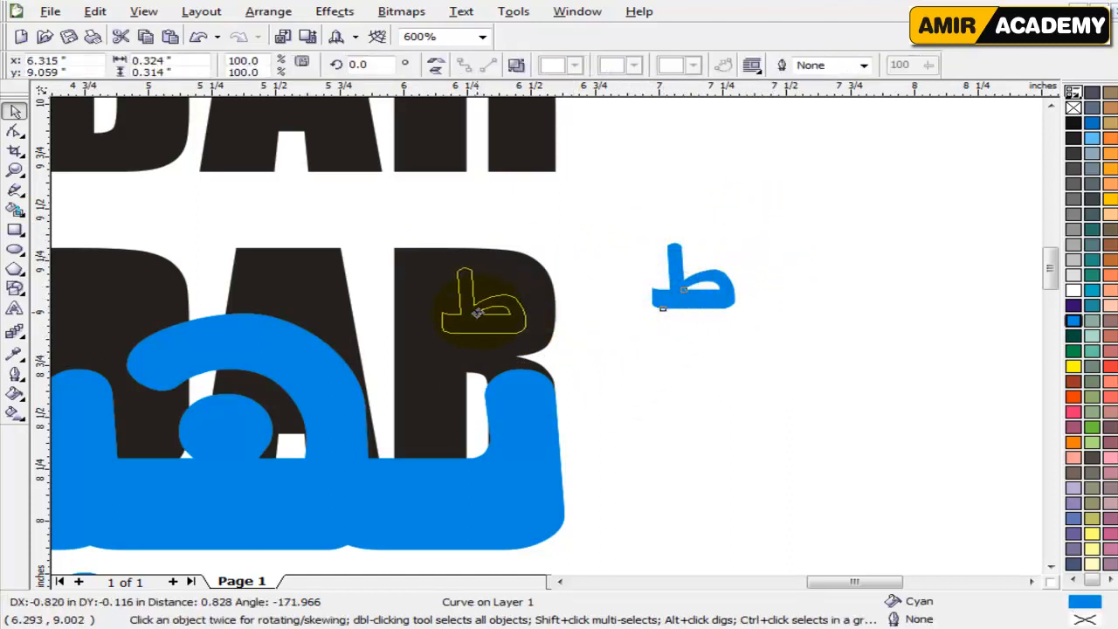
drag(478, 312, 480, 310)
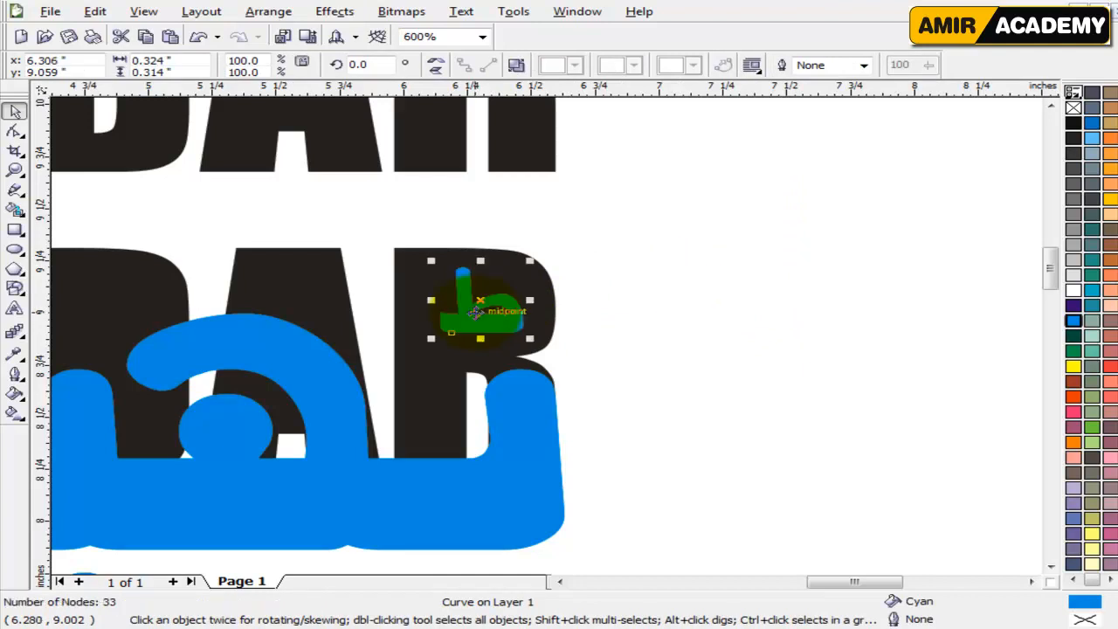
click(696, 331)
scroll(288, 445, down, 1)
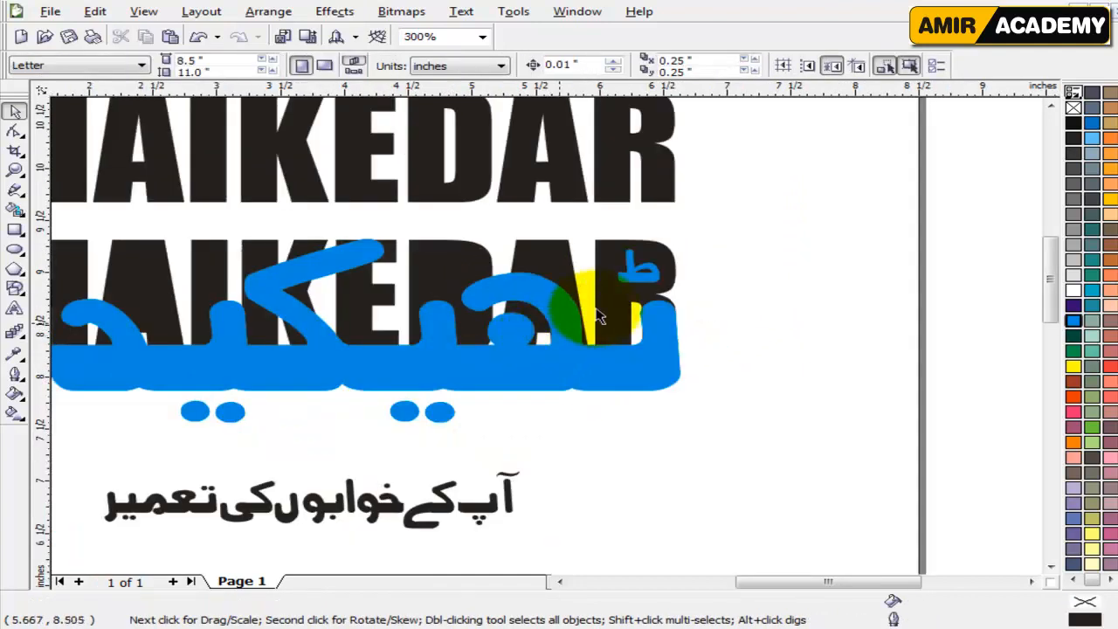
scroll(579, 321, up, 1)
click(624, 282)
click(788, 320)
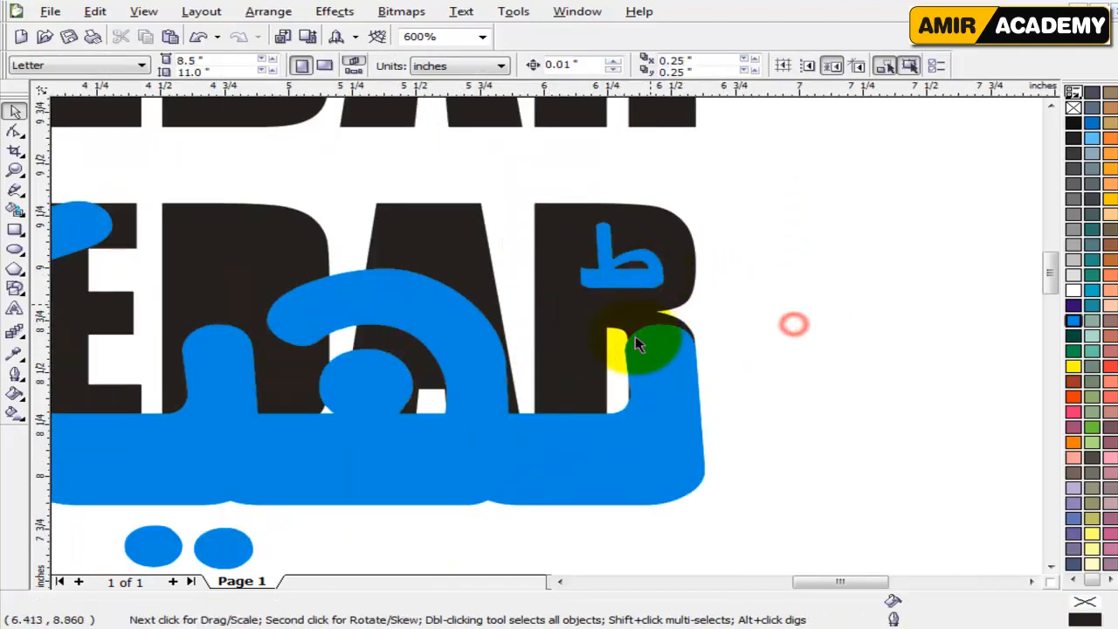
click(600, 288)
click(812, 326)
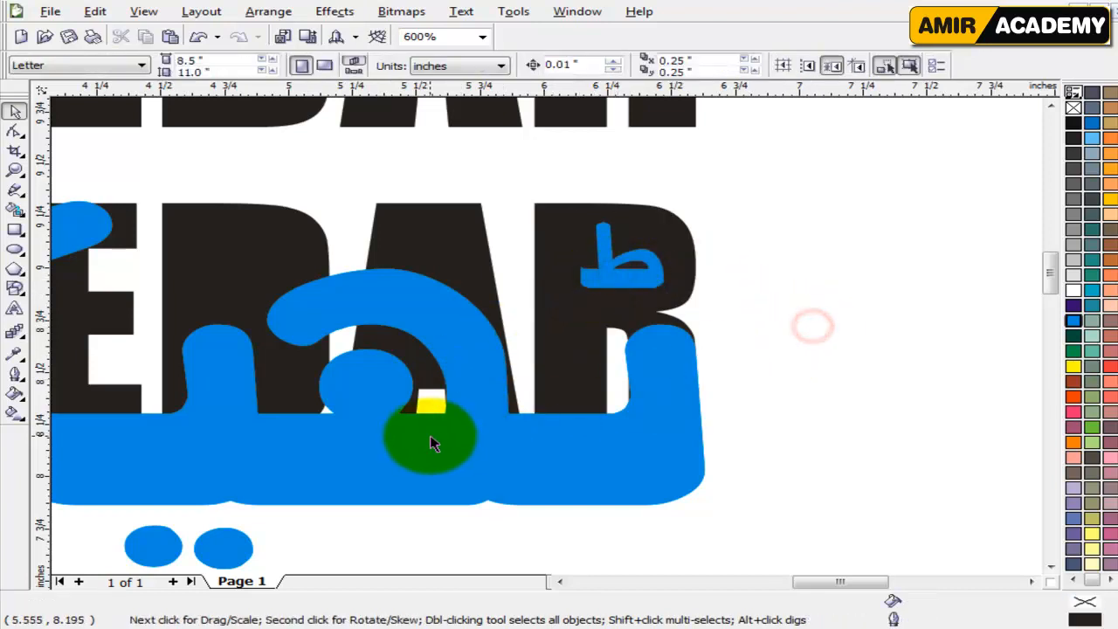
scroll(430, 435, down, 1)
click(627, 398)
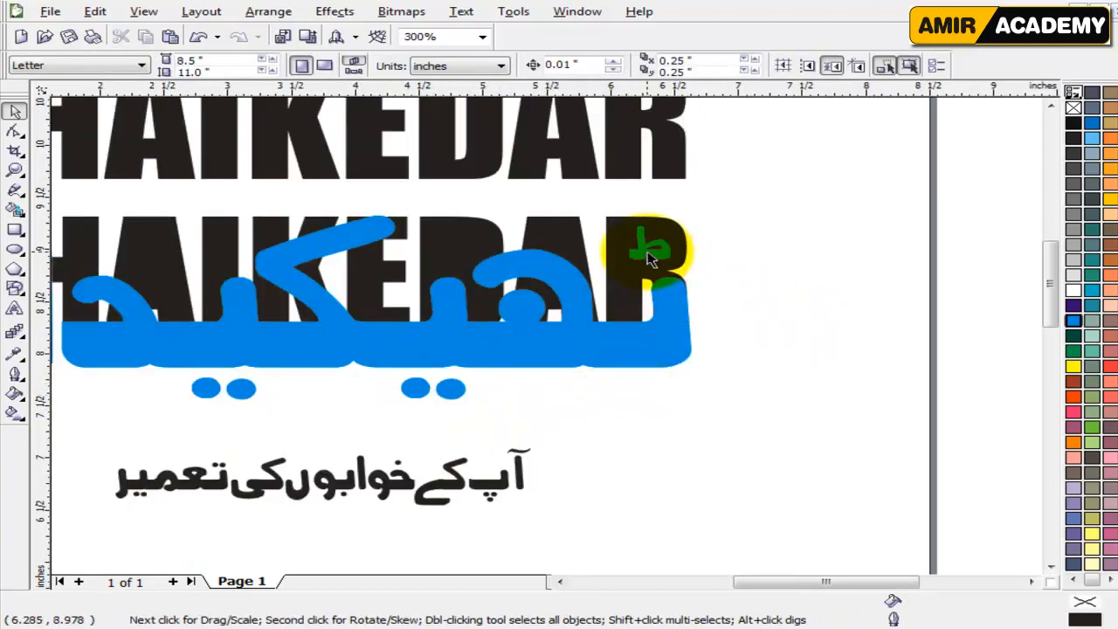
Move the small ط mark clear of the R and combine the lower black I, K, E, D, A and R pieces into one curve.
drag(648, 258, 740, 254)
click(732, 381)
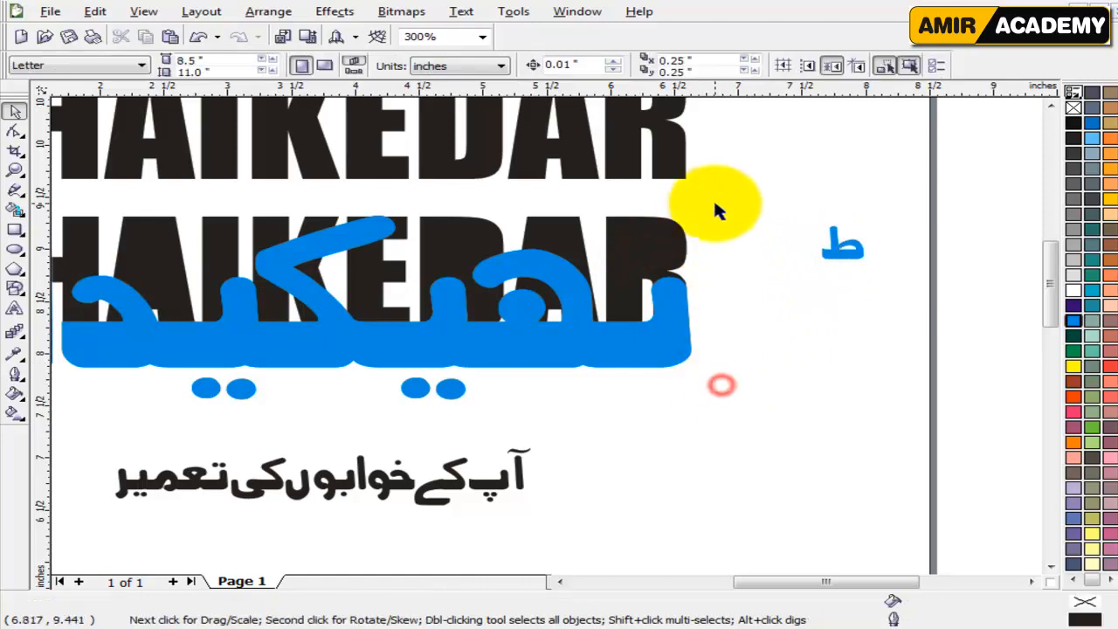
drag(728, 193, 184, 391)
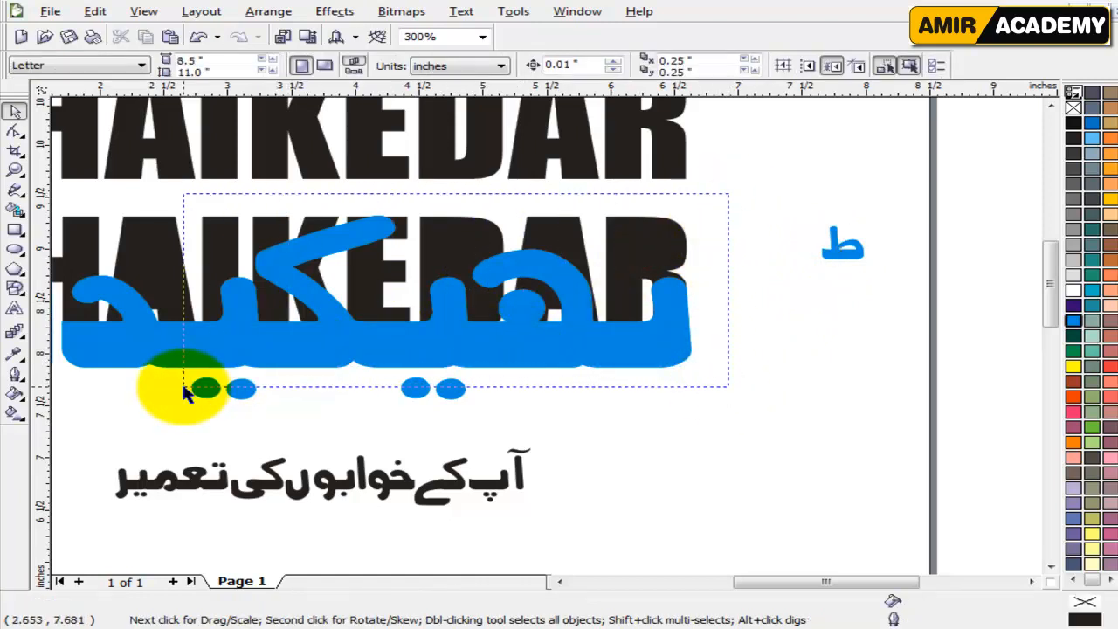
drag(184, 391, 185, 392)
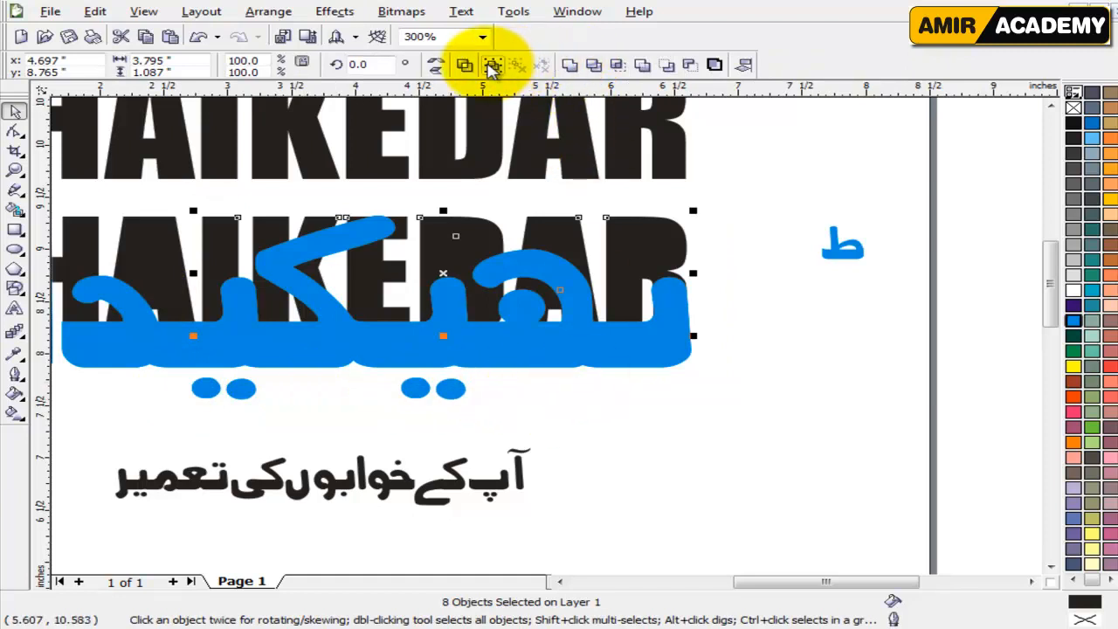
click(461, 66)
click(637, 367)
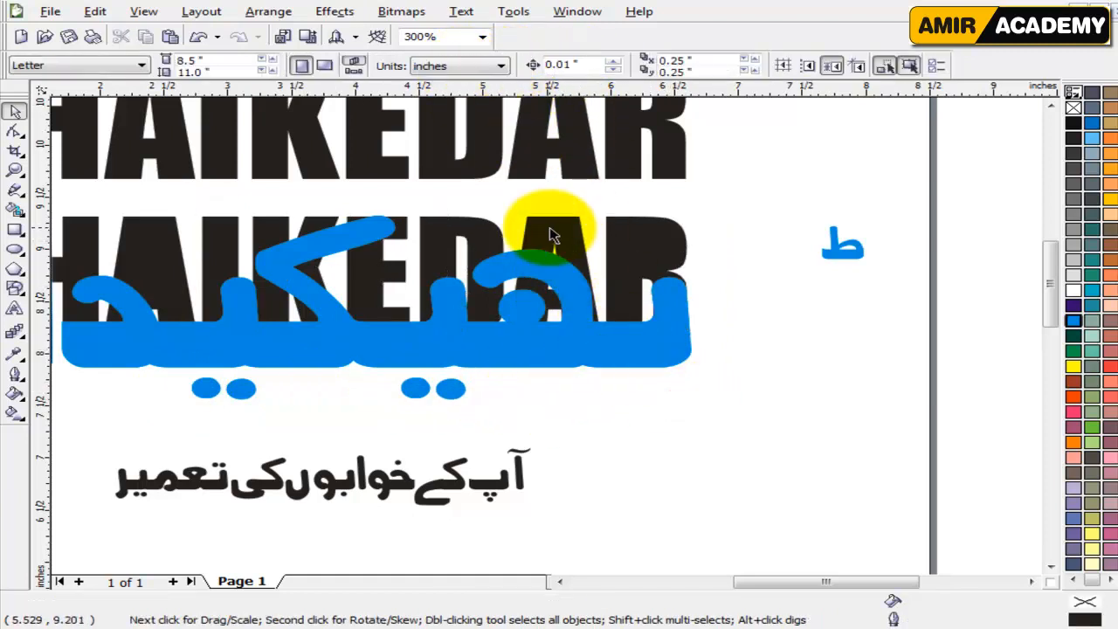
Combine the first A of the lower black text with its inner opening so the counter is cut out.
drag(778, 585, 723, 591)
click(369, 421)
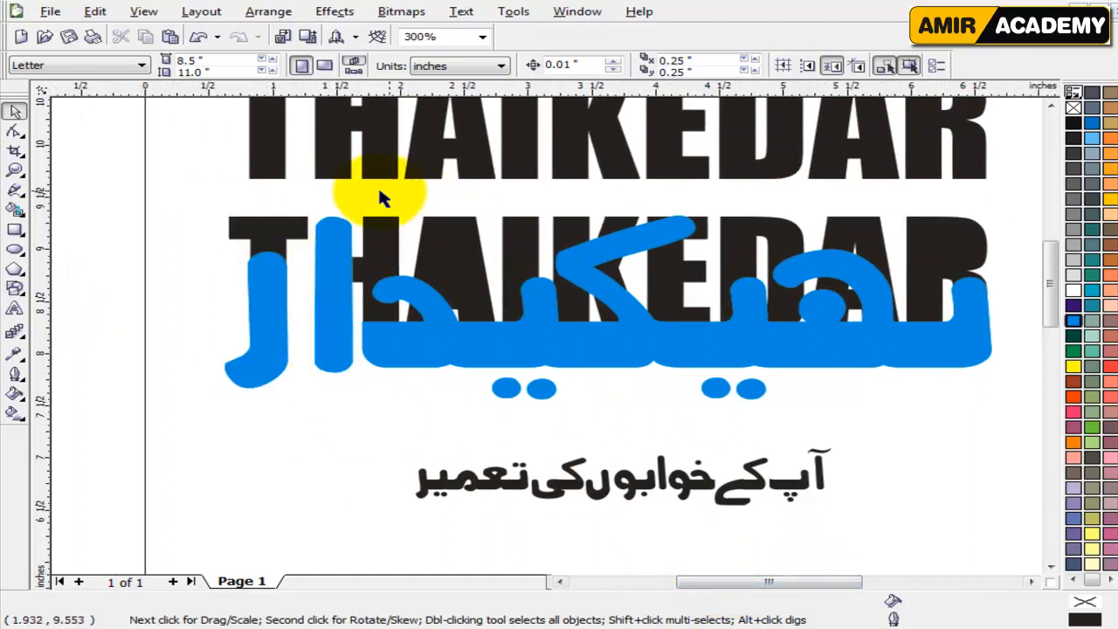
drag(371, 188, 539, 360)
click(463, 63)
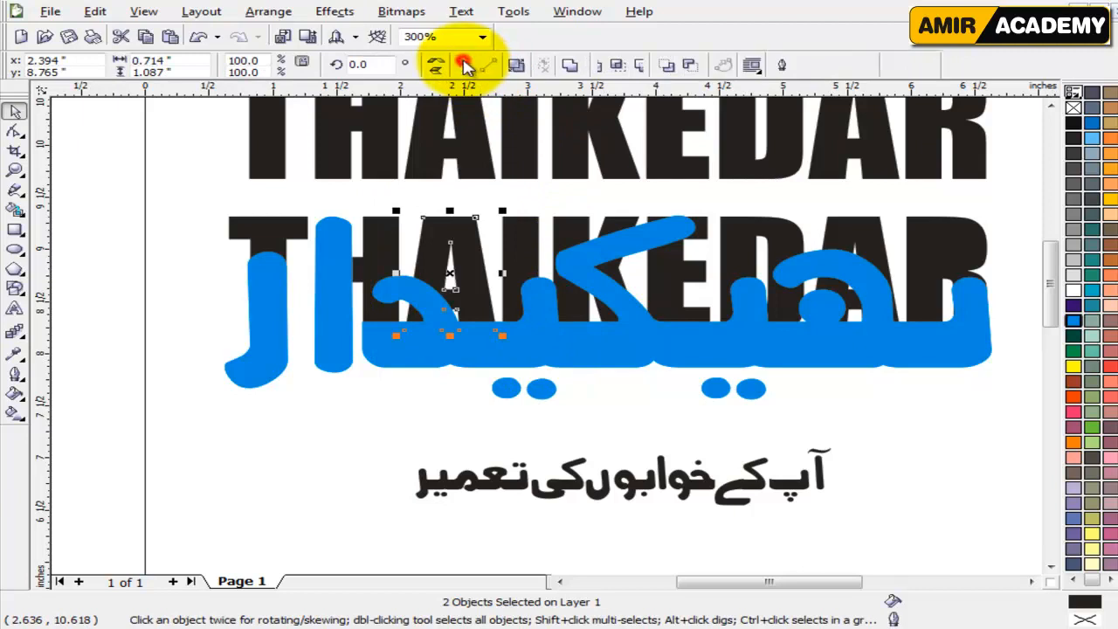
click(385, 453)
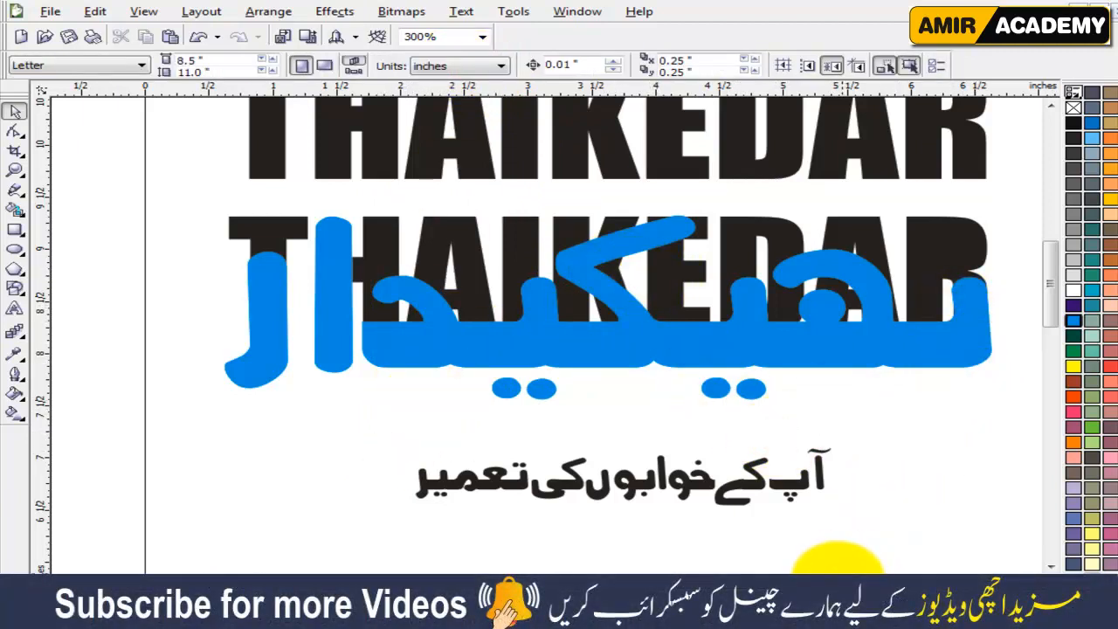
Place the small ط mark back inside the upper half of the lower R, centred at about X 6.275, Y 9.06 inches.
drag(841, 583, 865, 581)
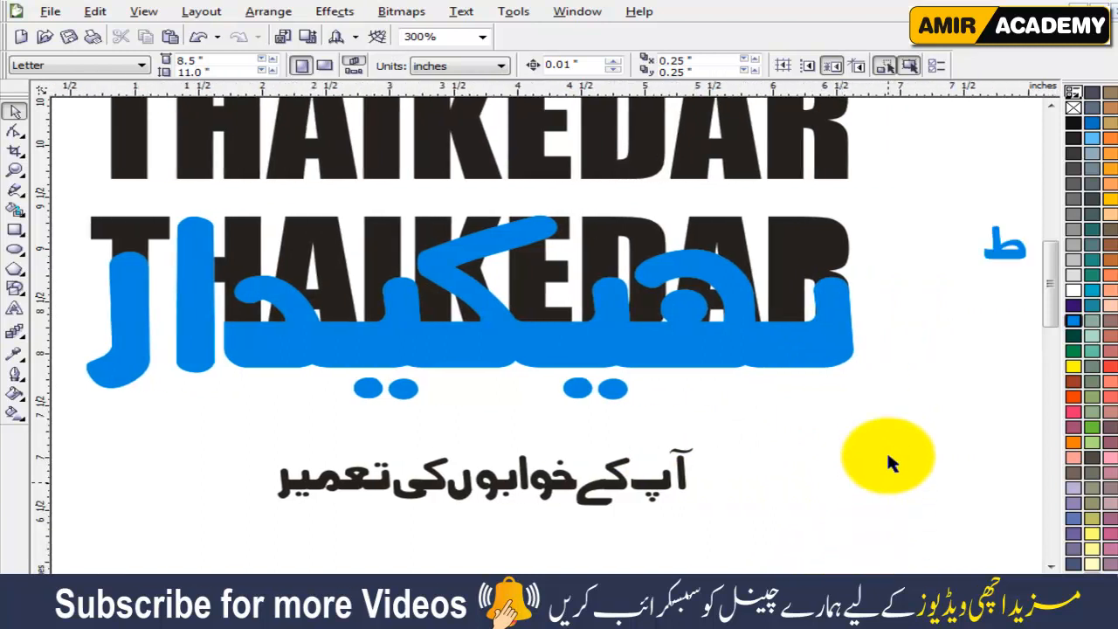
click(888, 446)
drag(1004, 251, 796, 251)
scroll(797, 251, up, 3)
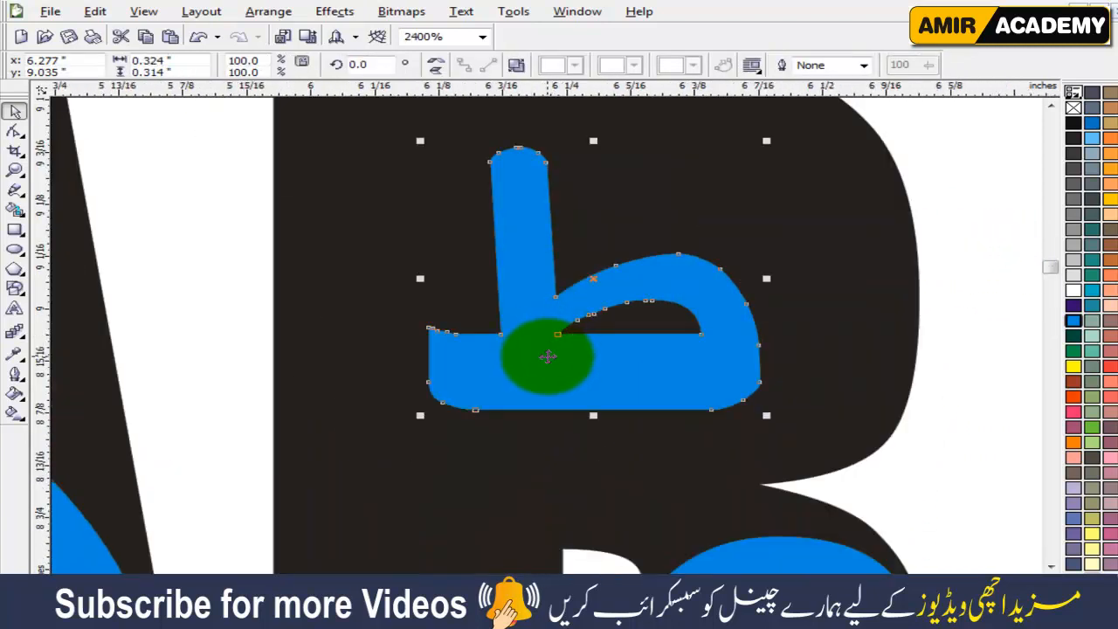
drag(547, 355, 542, 335)
scroll(539, 345, down, 2)
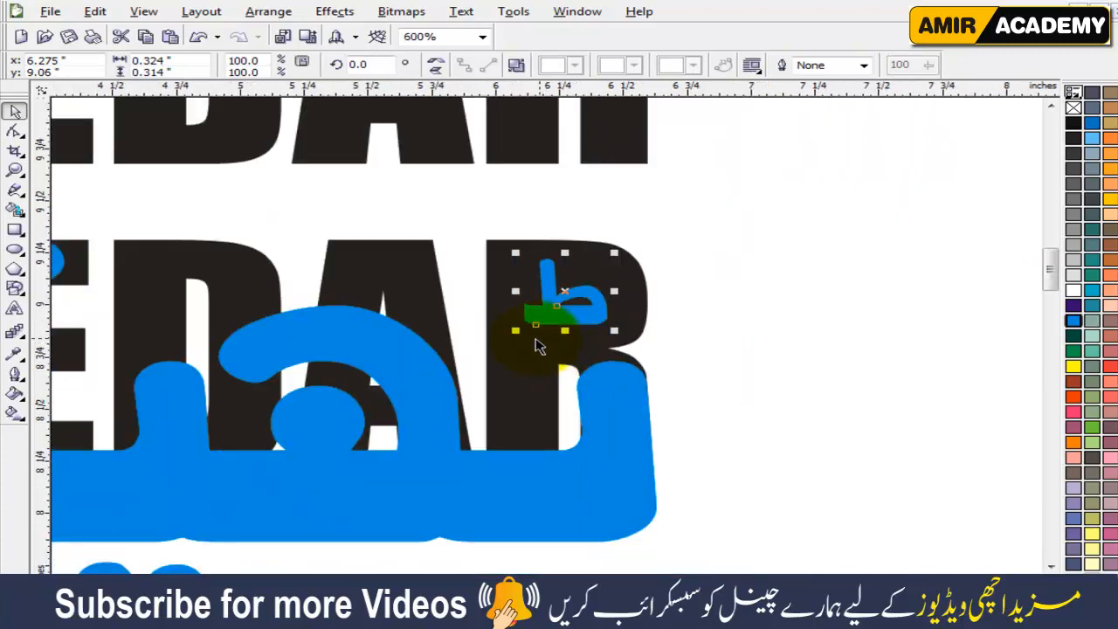
scroll(536, 338, down, 1)
click(718, 373)
drag(604, 295, 702, 274)
key(ctrl+z)
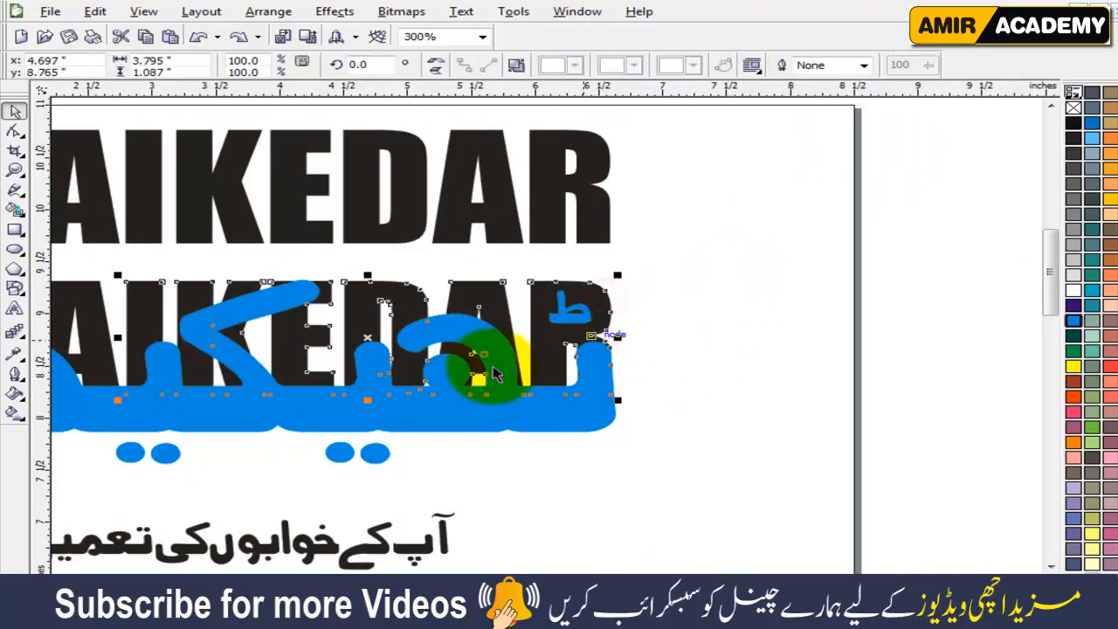
Combine the lower black T and H with the joined IKEDAR letters into one curve, and delete that curve from beneath the cyan lettering.
scroll(291, 357, down, 1)
scroll(499, 332, up, 1)
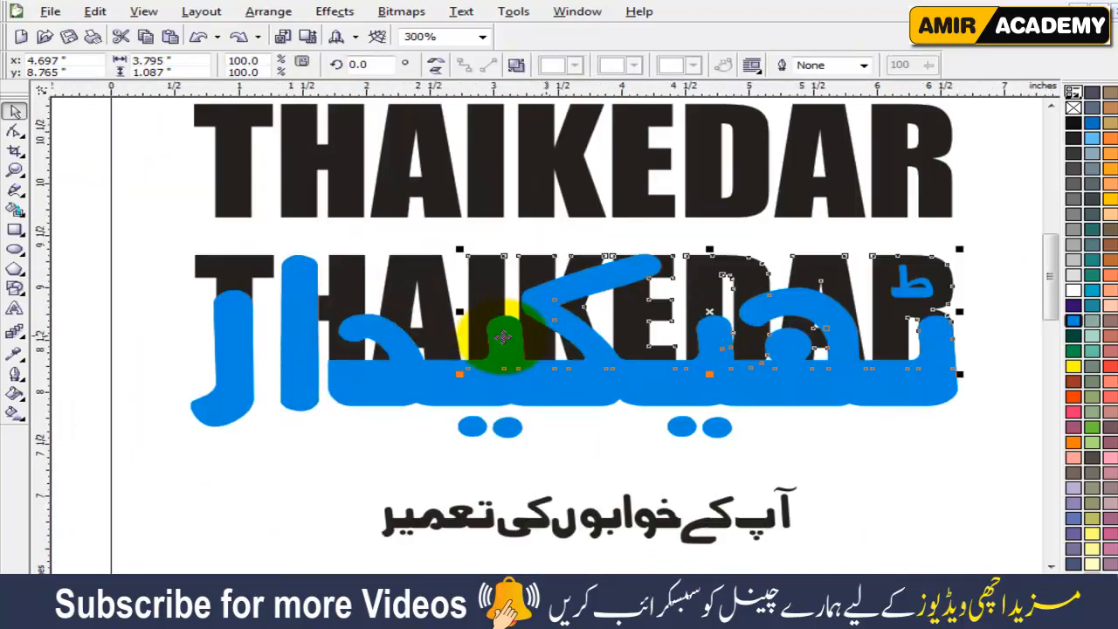
shift+click(350, 261)
shift+click(226, 259)
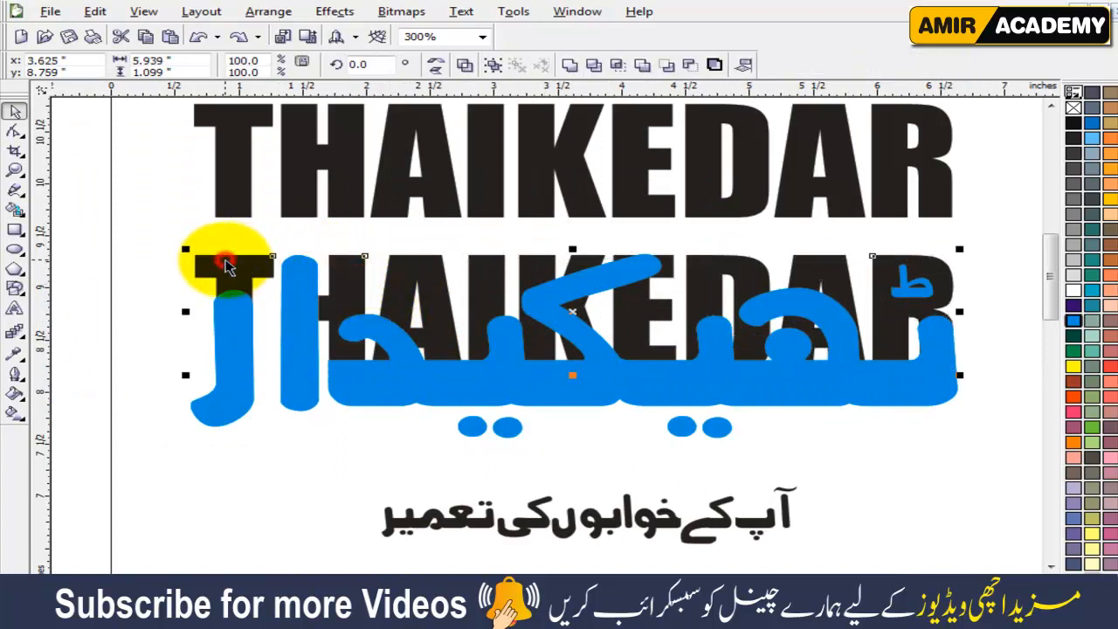
click(464, 68)
key(Delete)
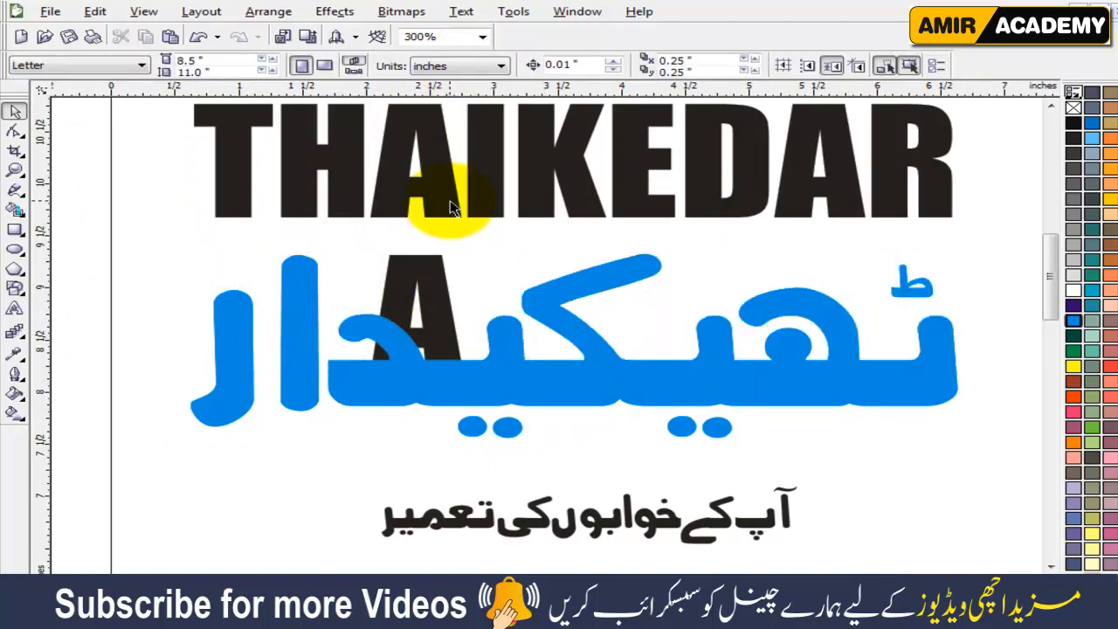
Restore the deleted lower black letters and combine them with the first A into a single THAIKEDAR curve.
key(ctrl+z)
shift+click(417, 273)
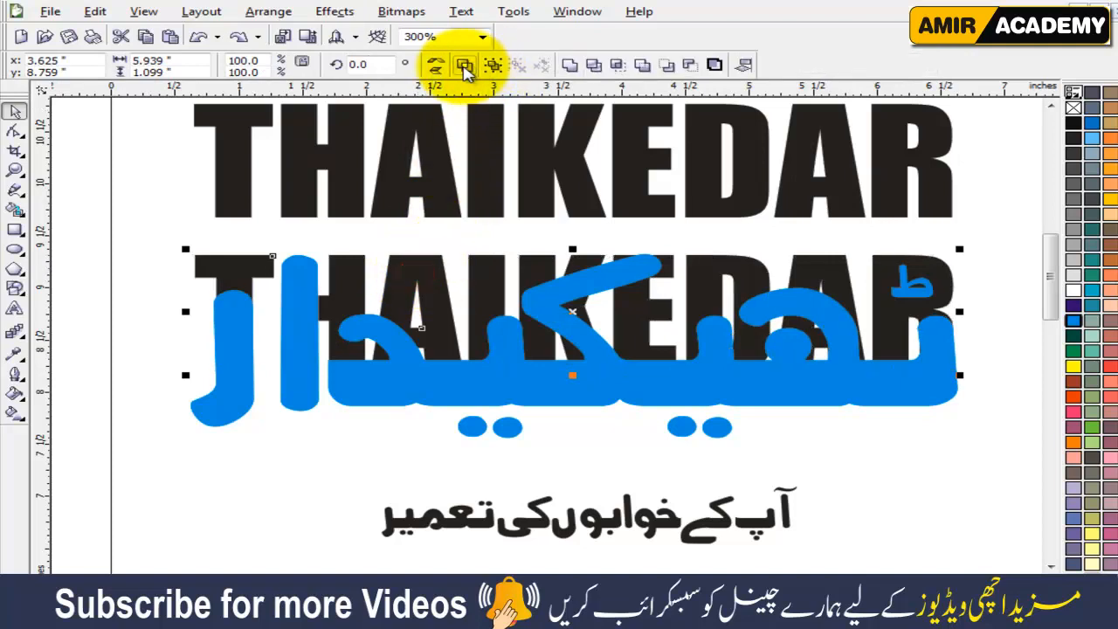
click(465, 65)
click(304, 491)
drag(410, 287, 437, 215)
key(ctrl+z)
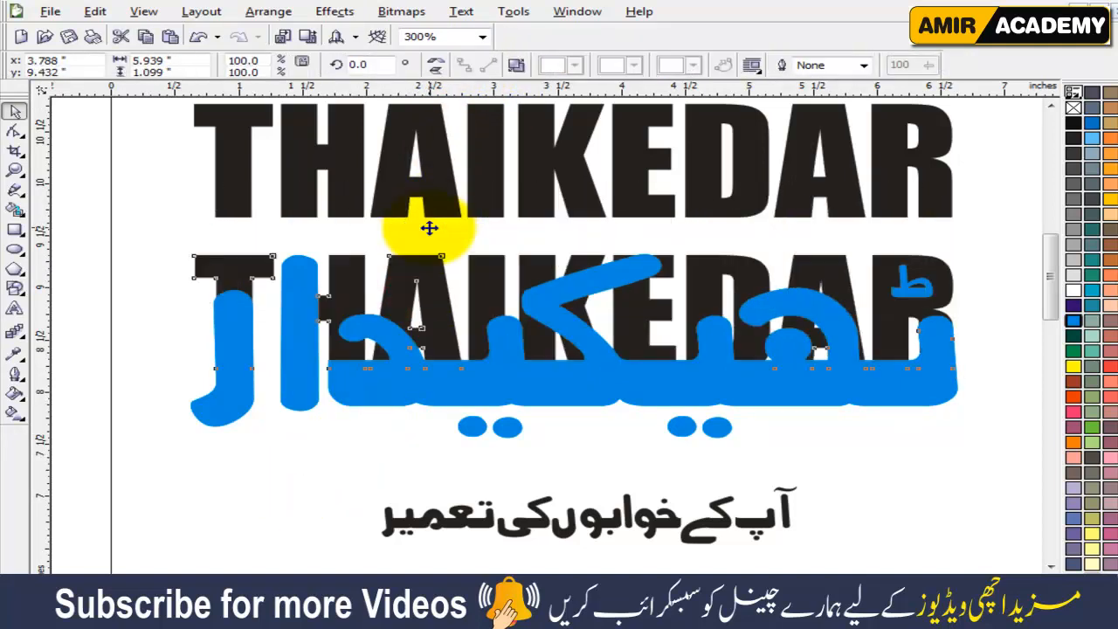
click(853, 478)
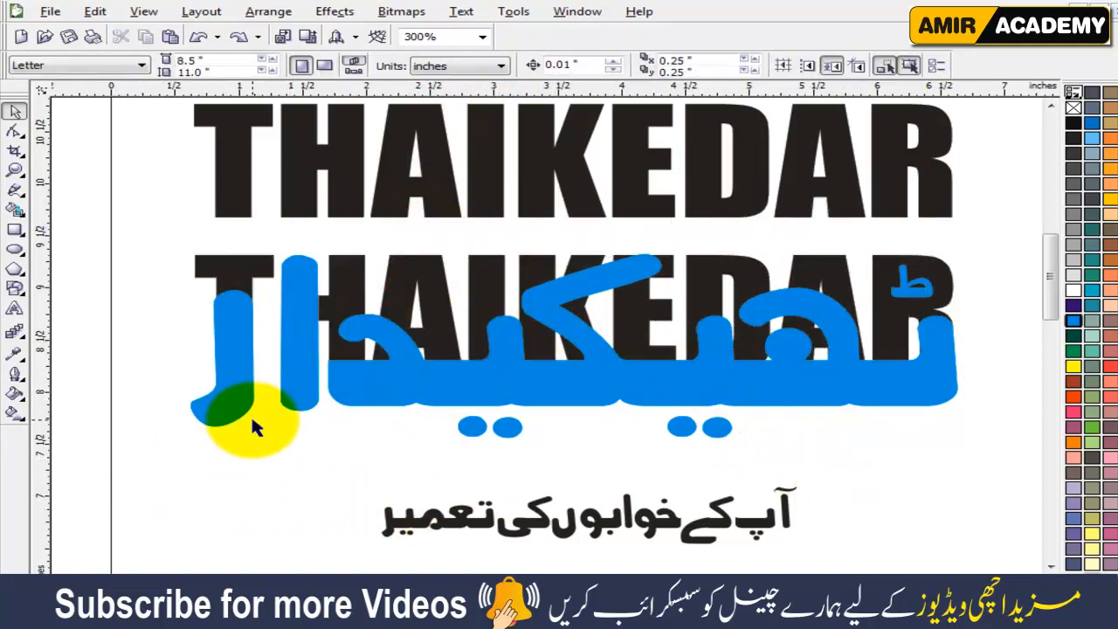
Group all the cyan lettering pieces, including the four dots below and the small ط mark.
click(218, 396)
shift+click(386, 378)
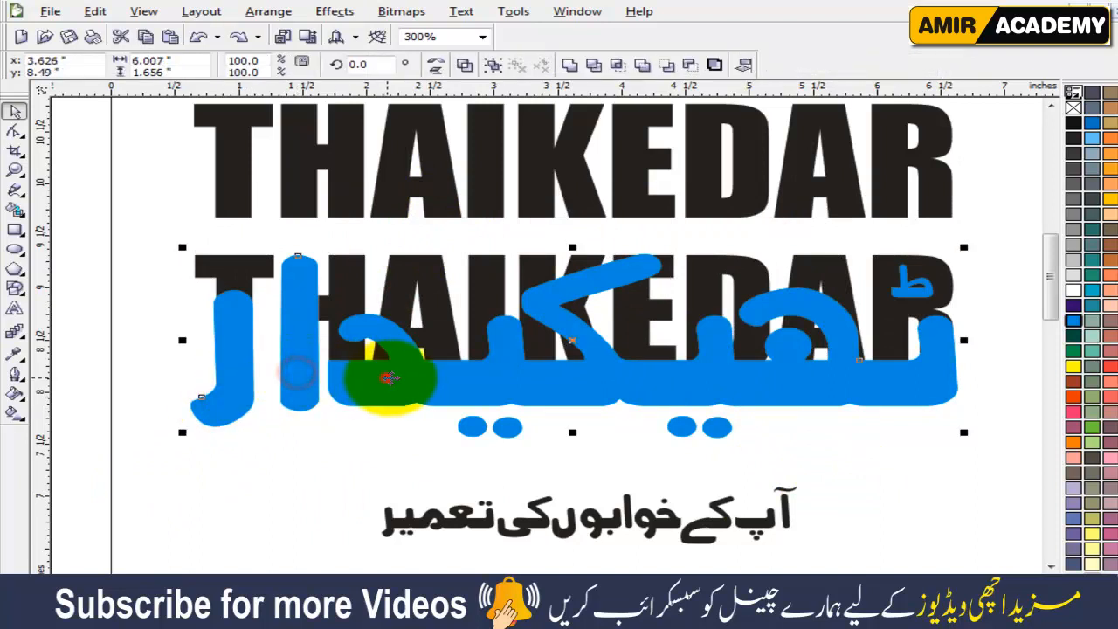
drag(422, 461, 548, 404)
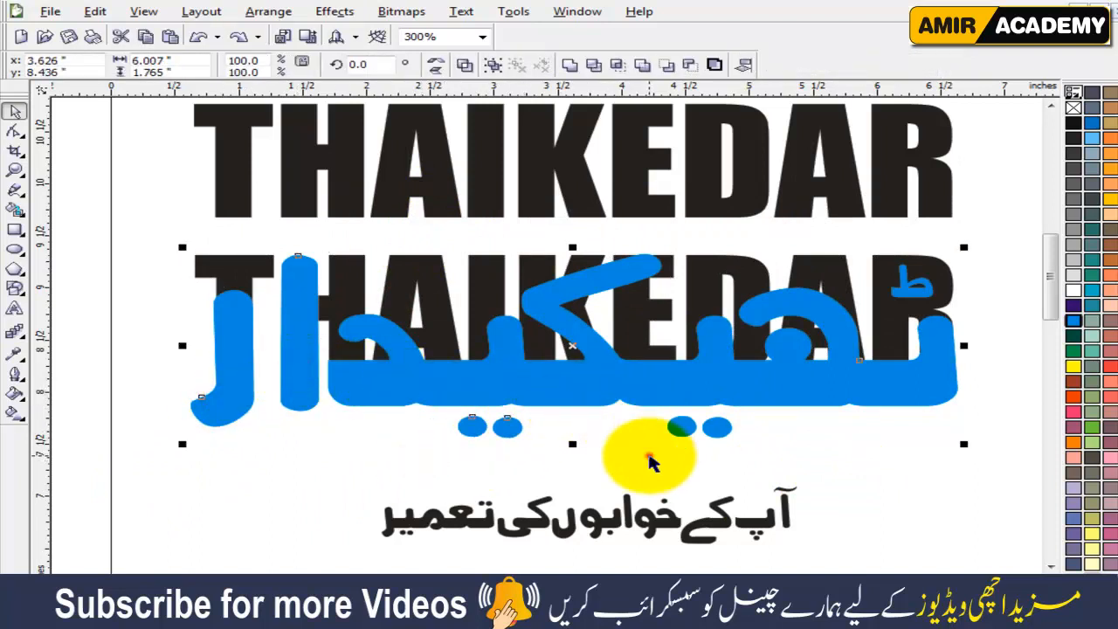
drag(648, 457, 750, 402)
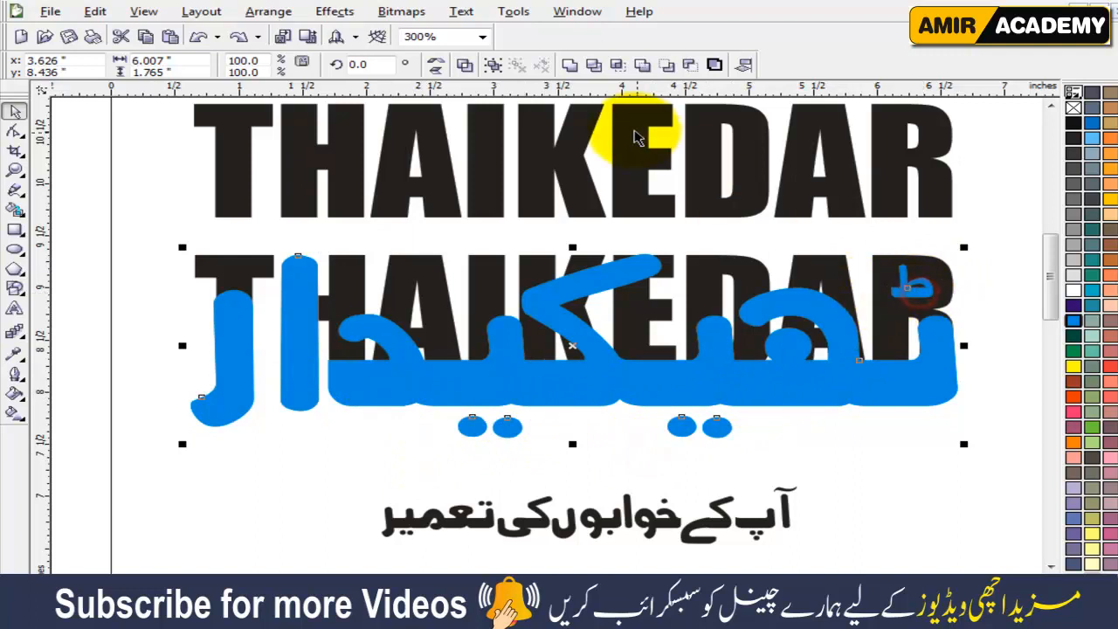
key(ctrl+g)
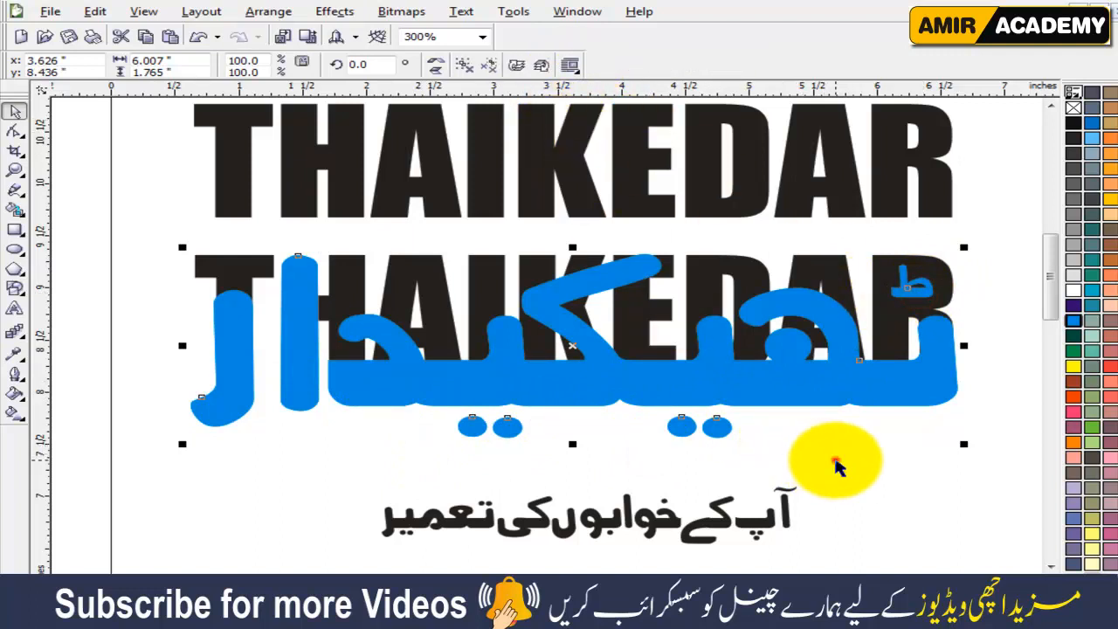
click(832, 454)
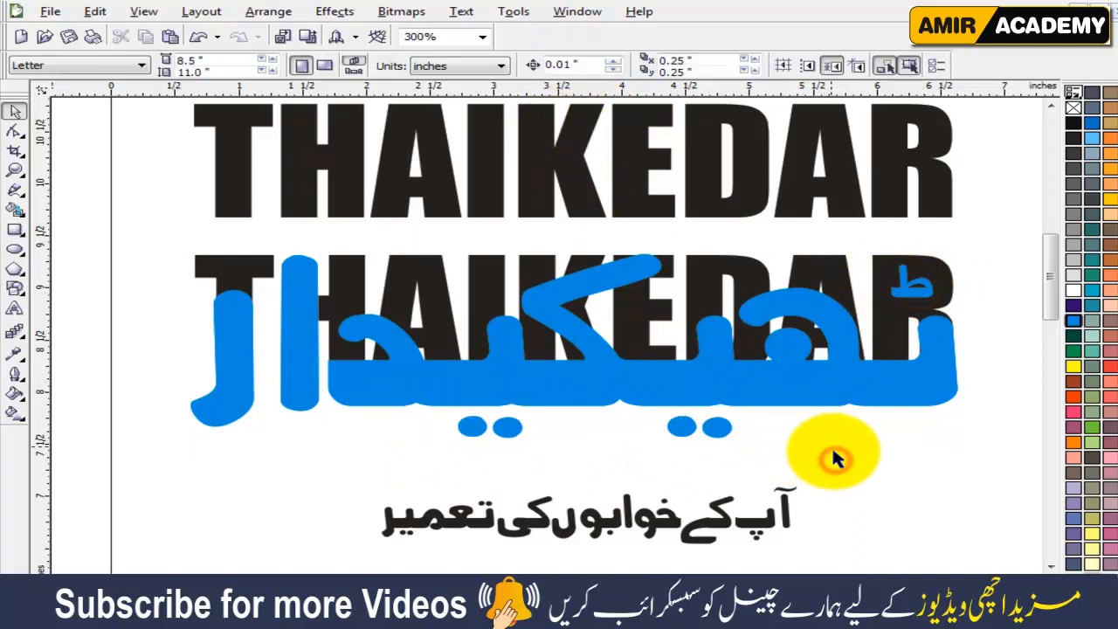
Enlarge the Urdu slogan to about 141%, roughly 4.58 inches wide, and raise it closer beneath the cyan lettering.
click(781, 505)
drag(810, 461, 898, 473)
drag(828, 501, 828, 484)
click(952, 481)
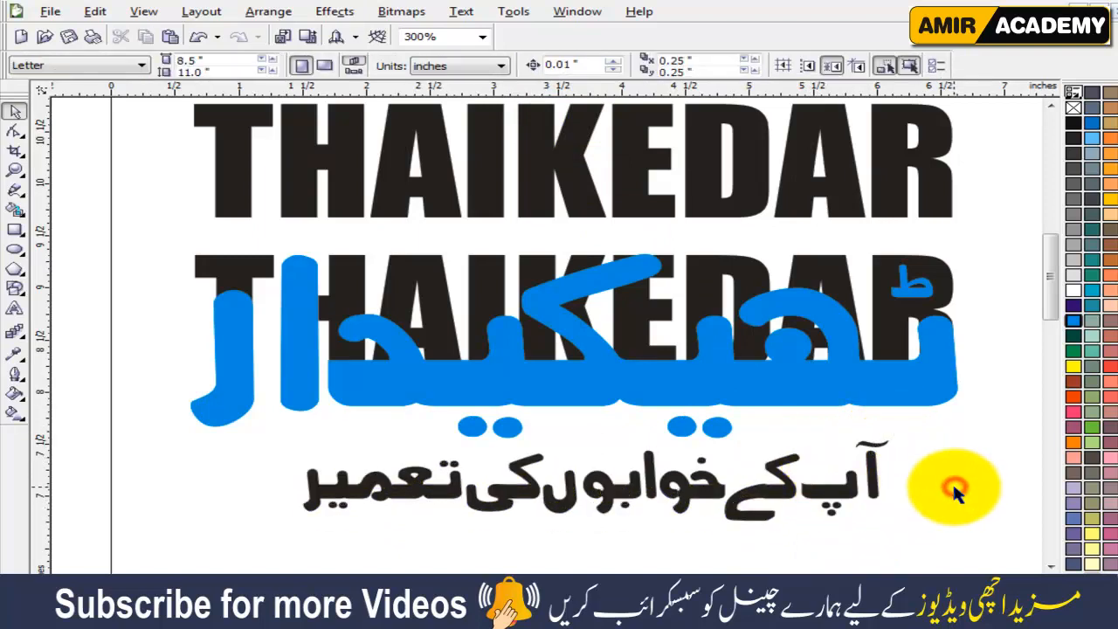
scroll(950, 485, up, 1)
click(968, 490)
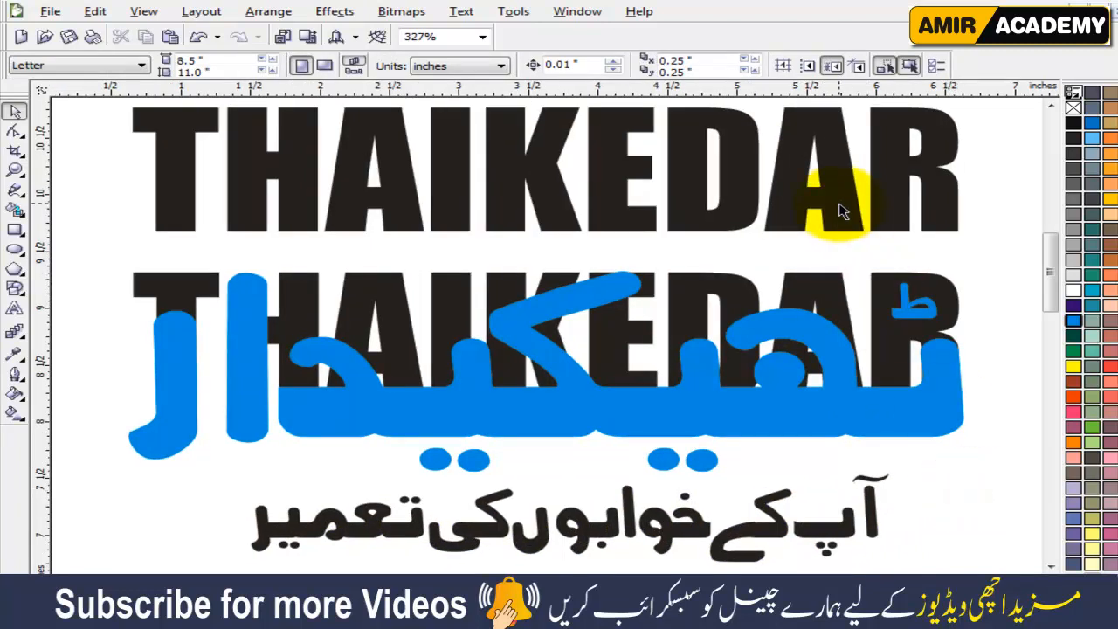
click(975, 485)
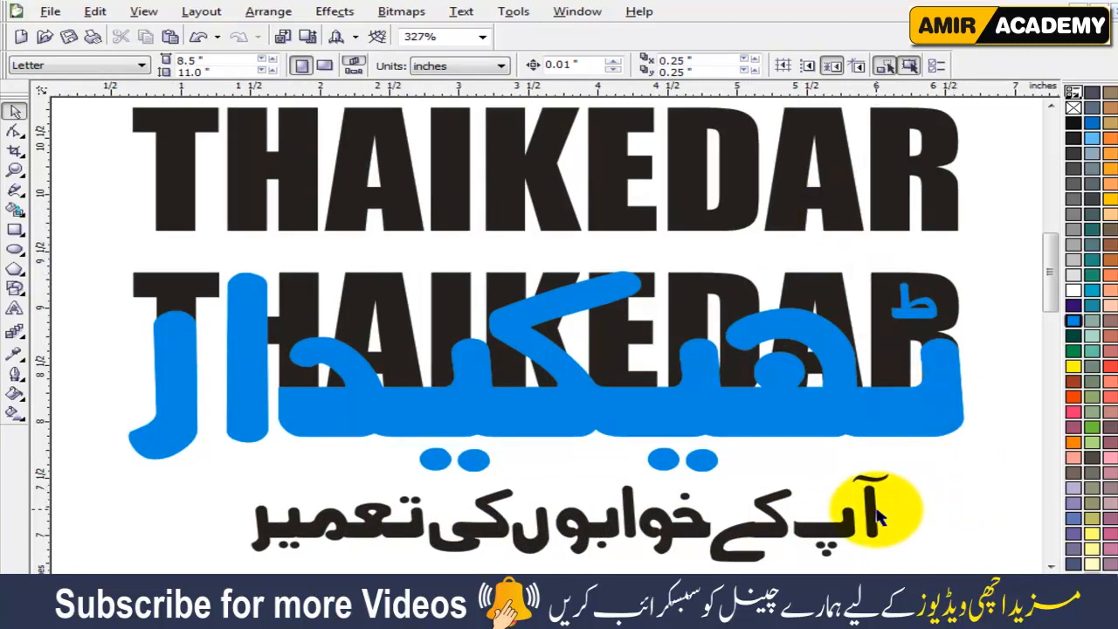
Nudge the Urdu slogan slightly upward, centring it at about X 3.796, Y 7.205 inches.
click(862, 411)
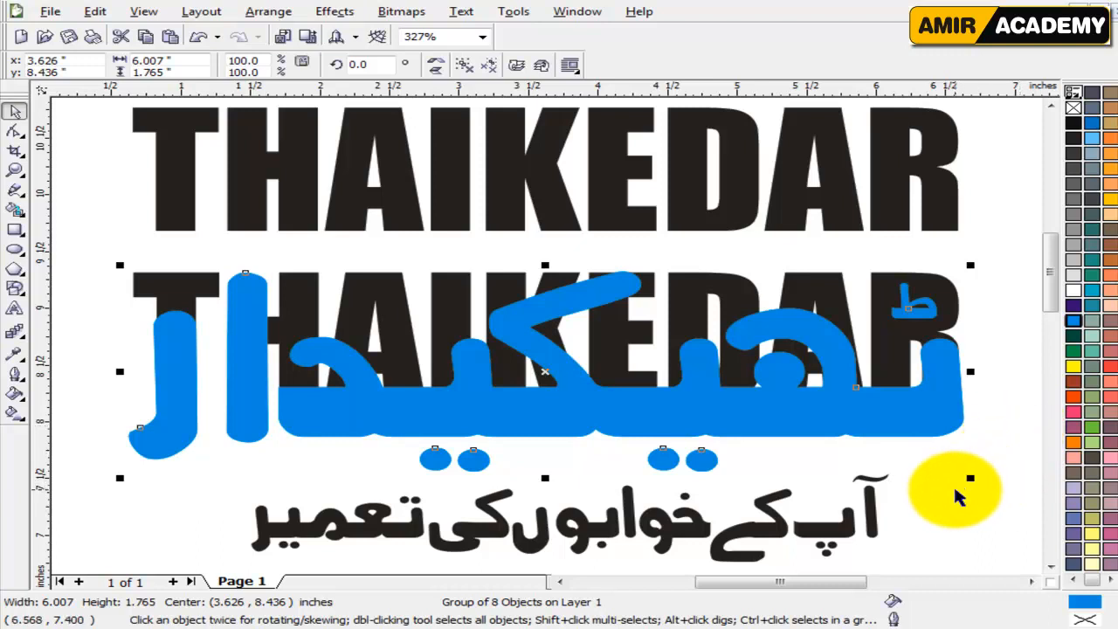
drag(843, 528, 840, 520)
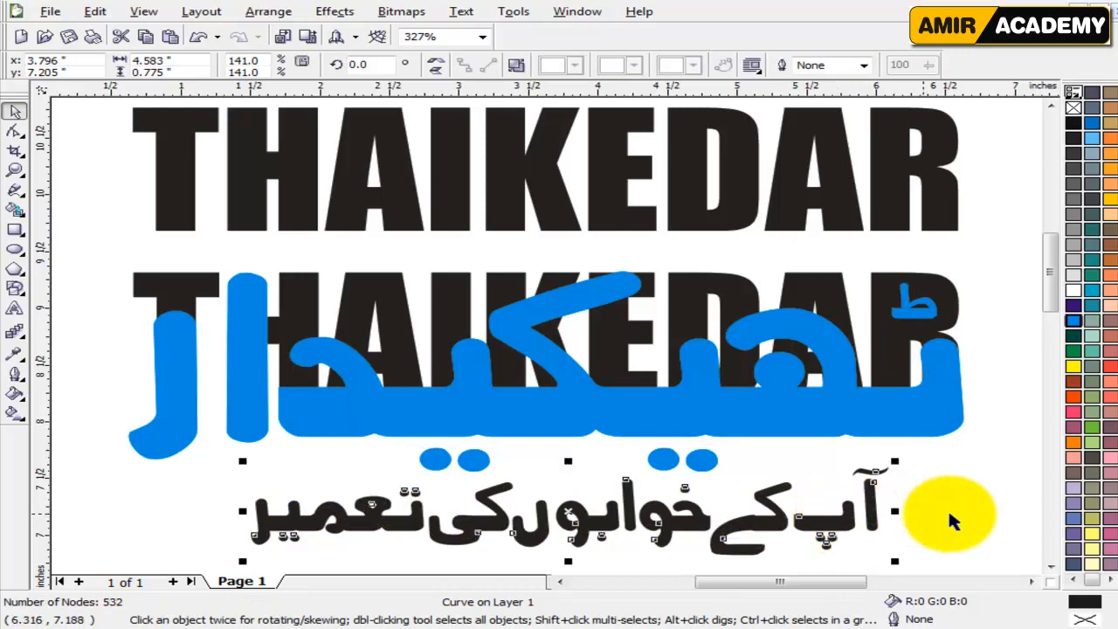
click(965, 510)
Compare the black THAIKEDAR curve and the cyan group with the finished reference logo image.
click(941, 400)
click(974, 508)
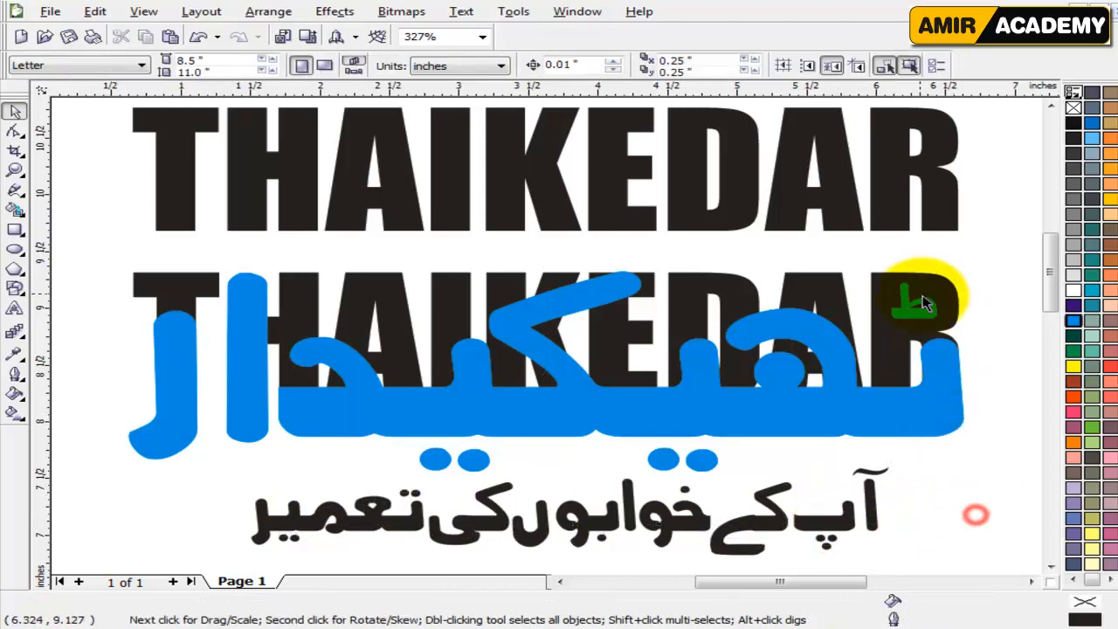
click(838, 289)
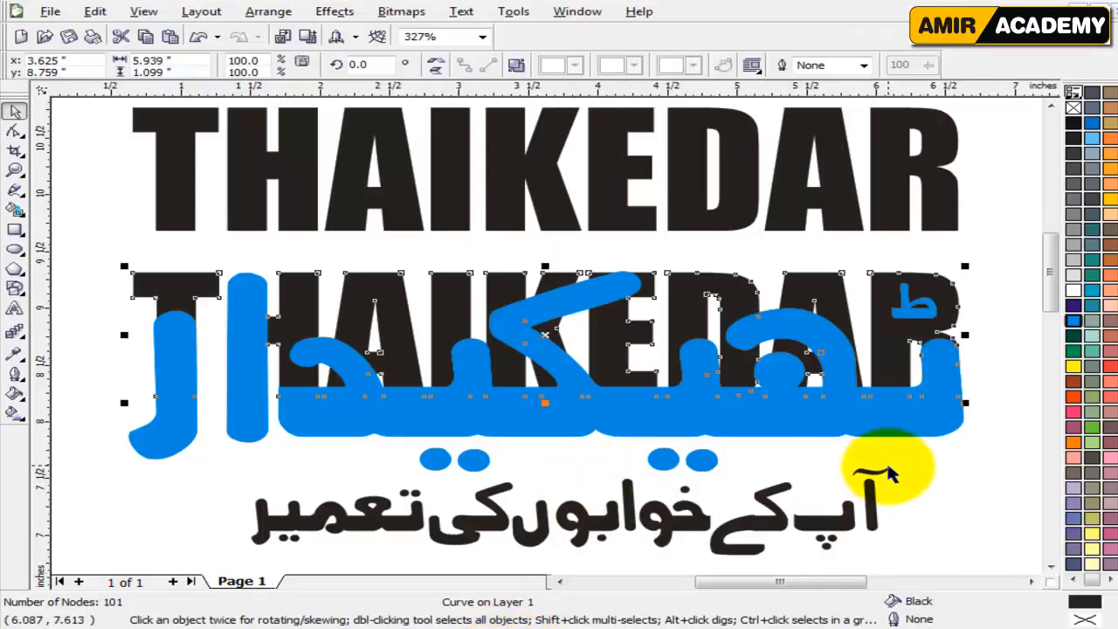
click(988, 495)
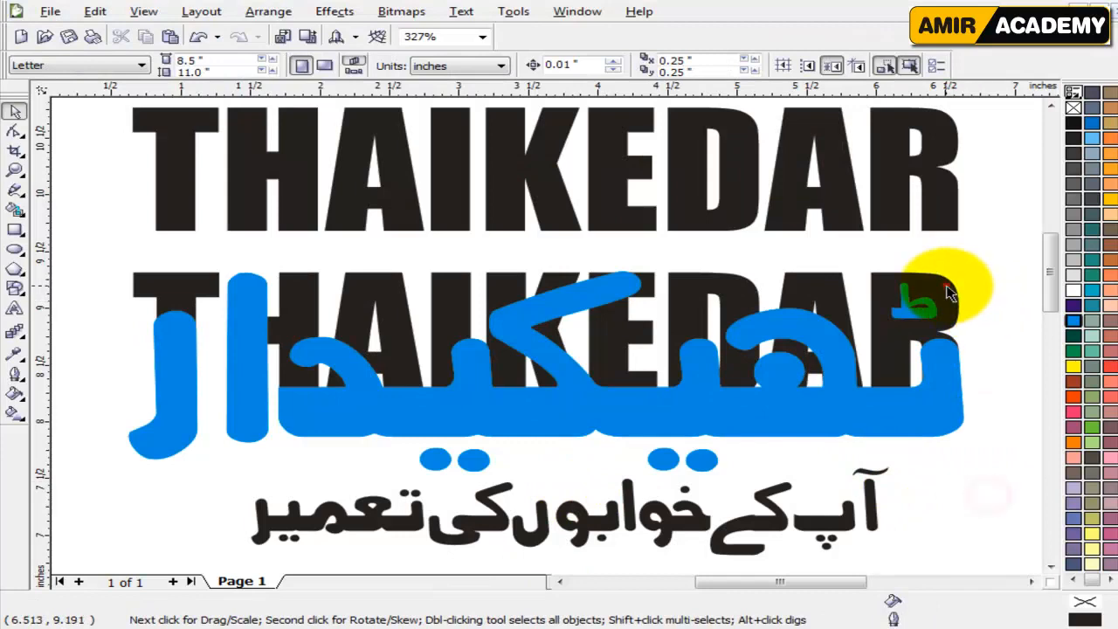
click(947, 290)
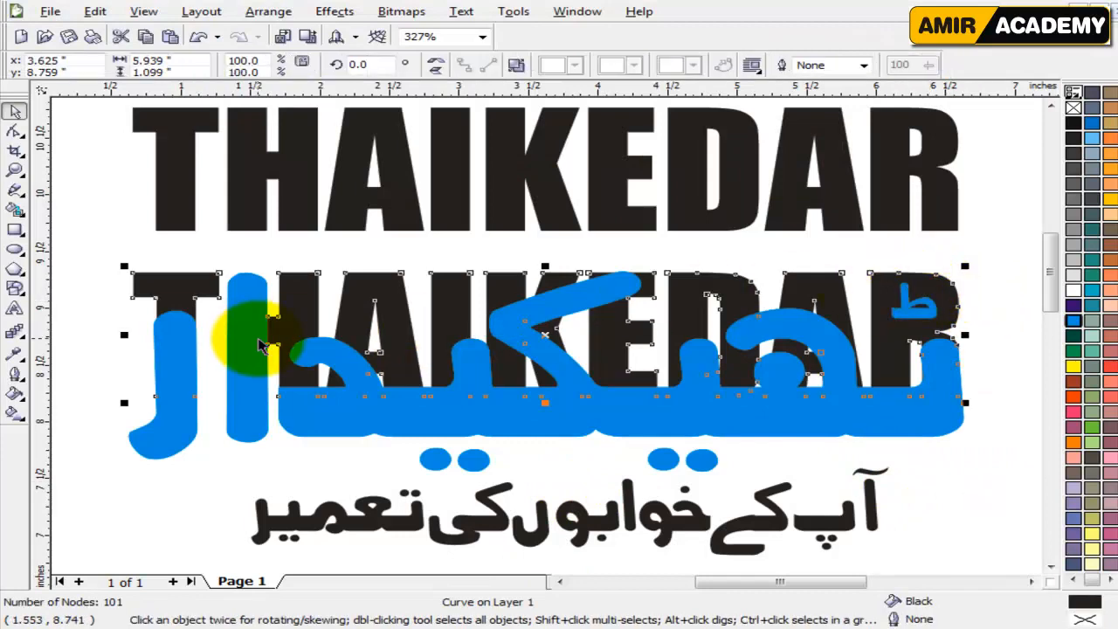
click(563, 406)
click(982, 475)
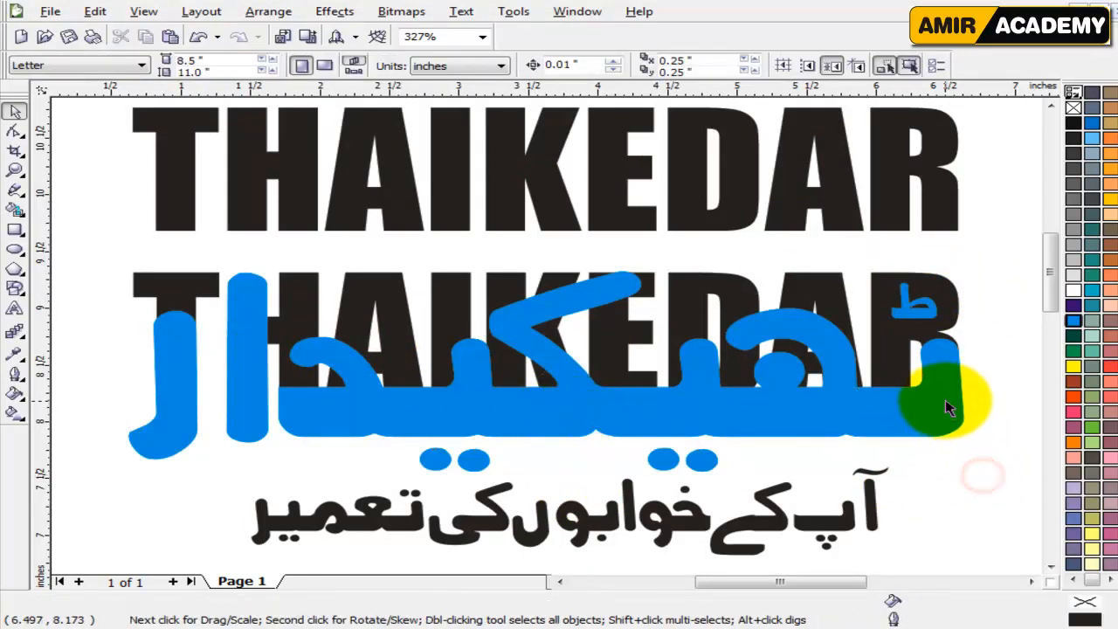
Move the cyan lettering group about 1 inch straight down, clear of the lower black THAIKEDAR curve.
drag(949, 409, 940, 530)
click(981, 428)
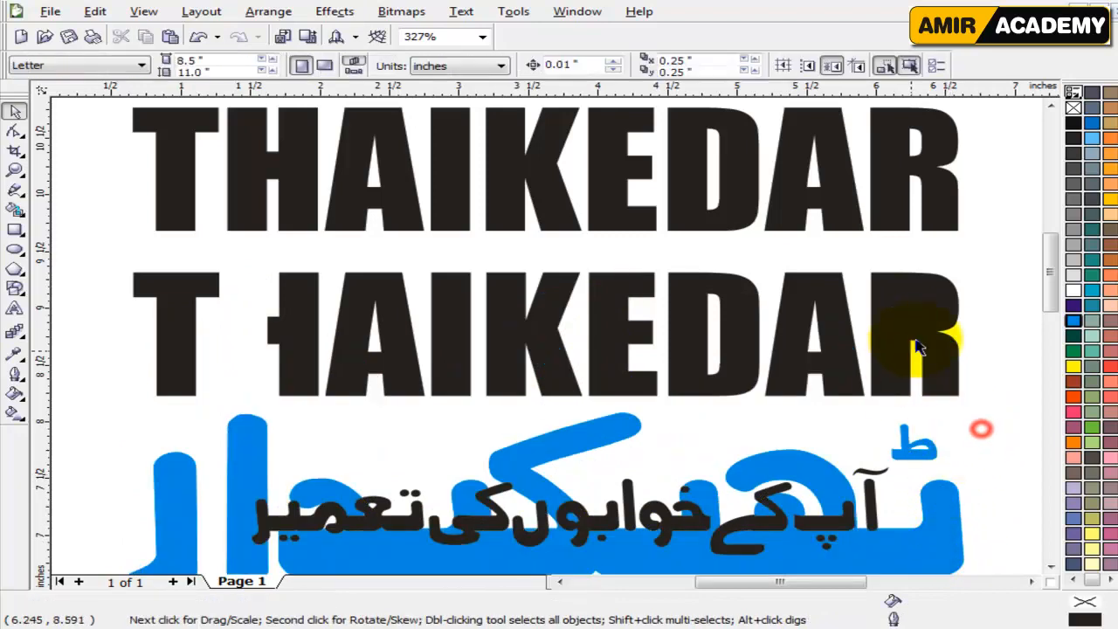
click(917, 322)
click(110, 419)
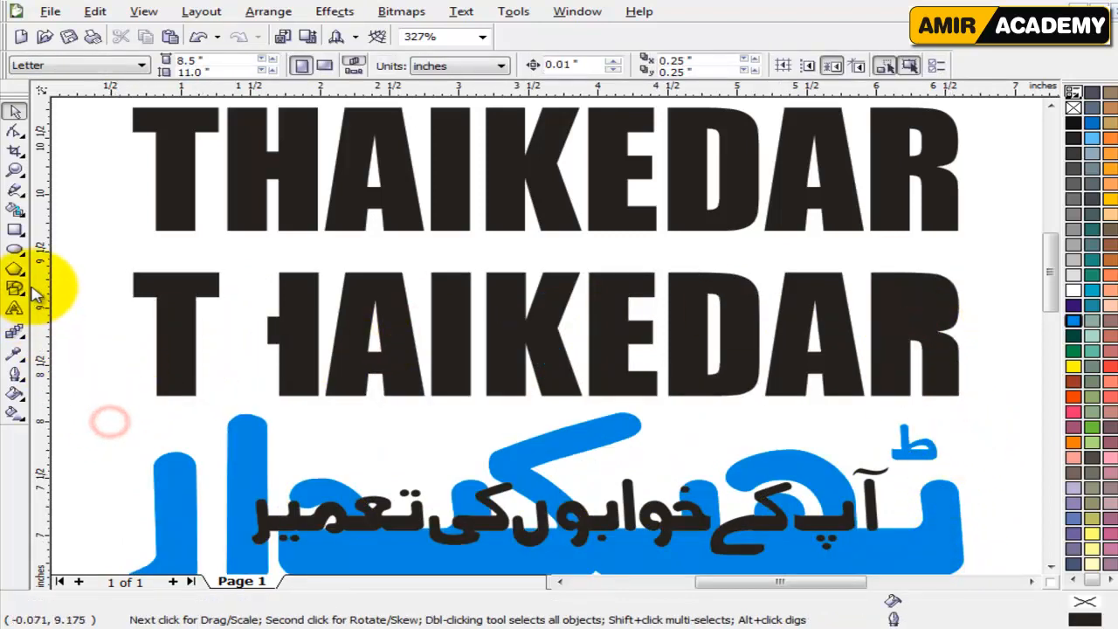
Draw five straight diagonal hairlines with the Freehand tool, crossing one another over the T to D portion of the lower black THAIKEDAR.
click(15, 190)
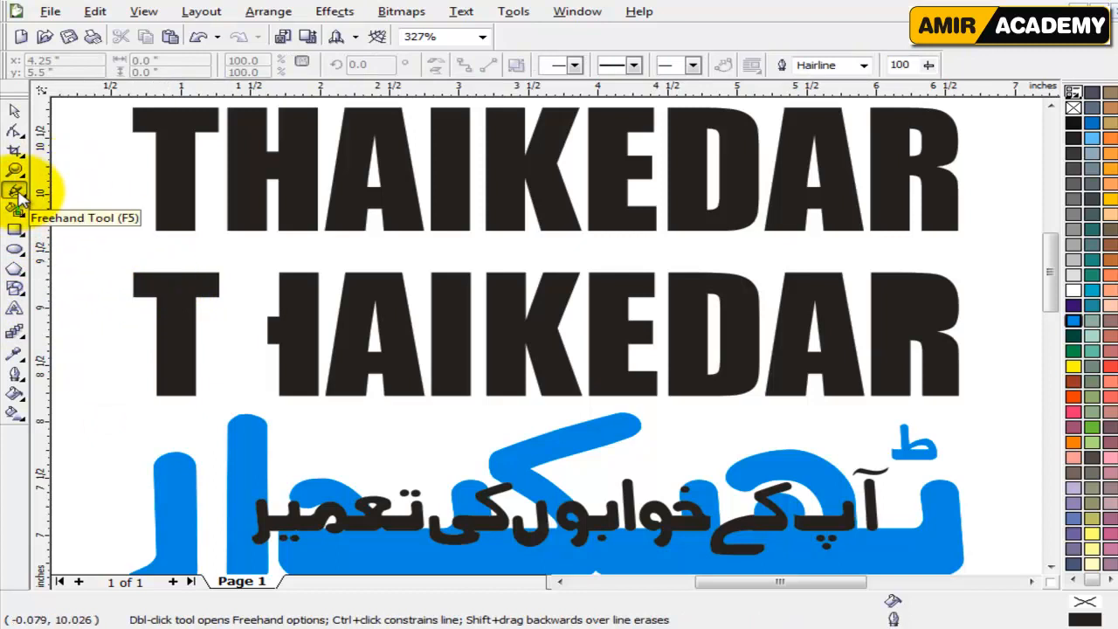
click(132, 273)
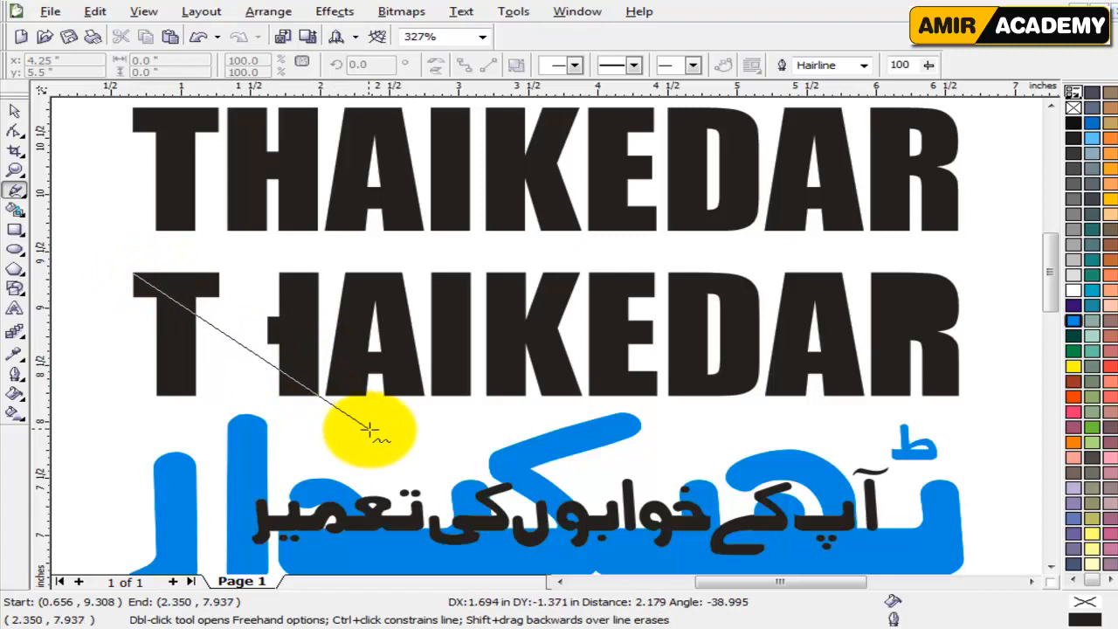
click(371, 433)
click(442, 257)
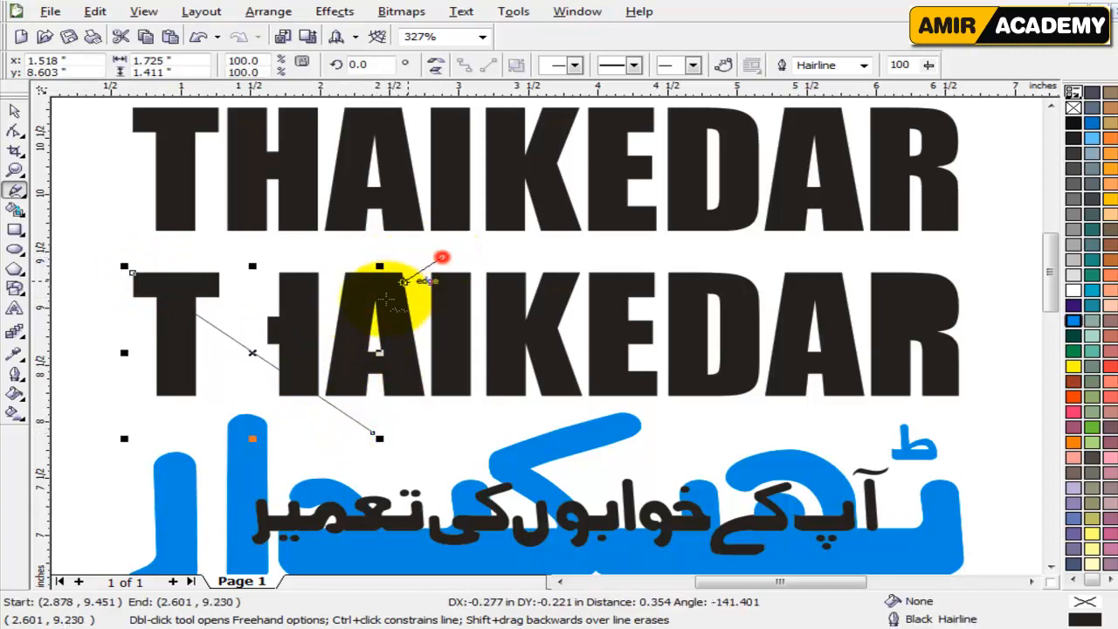
click(155, 396)
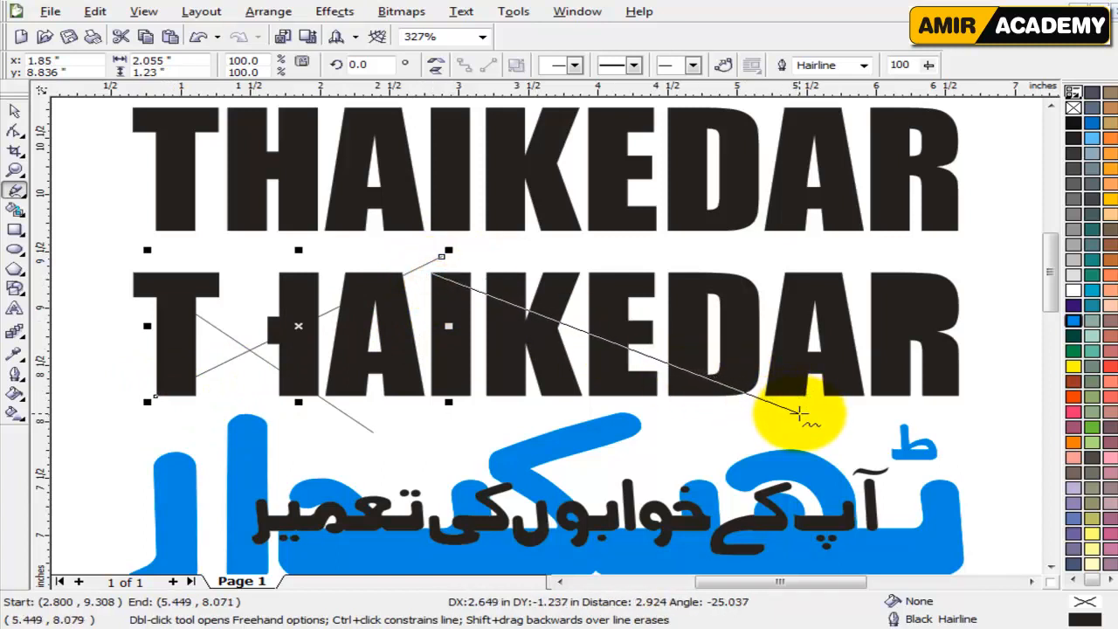
click(800, 414)
click(760, 255)
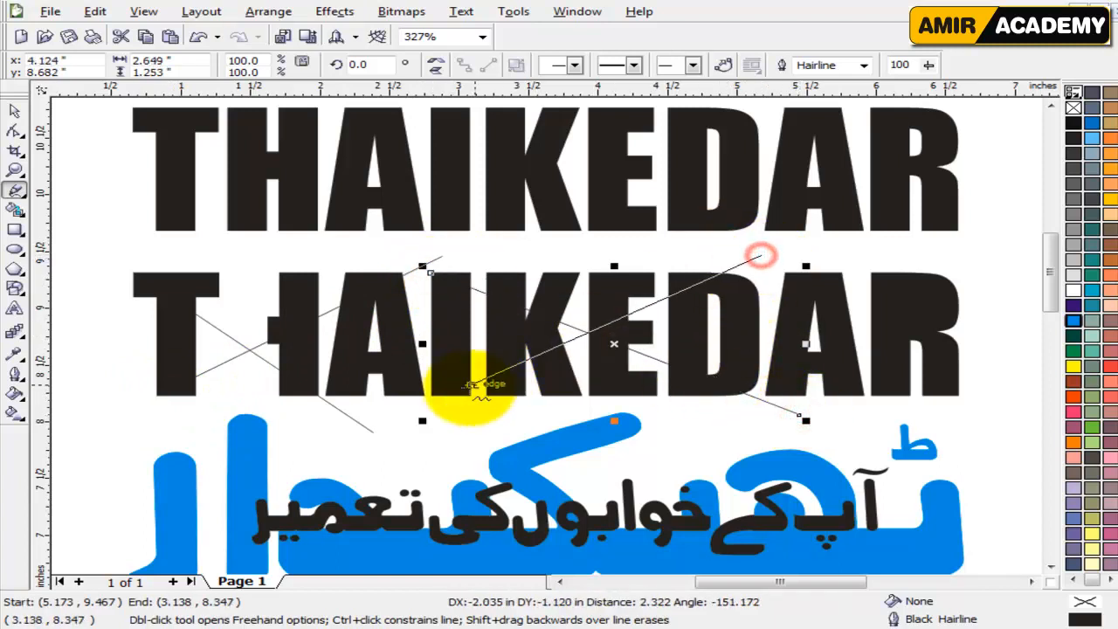
click(393, 406)
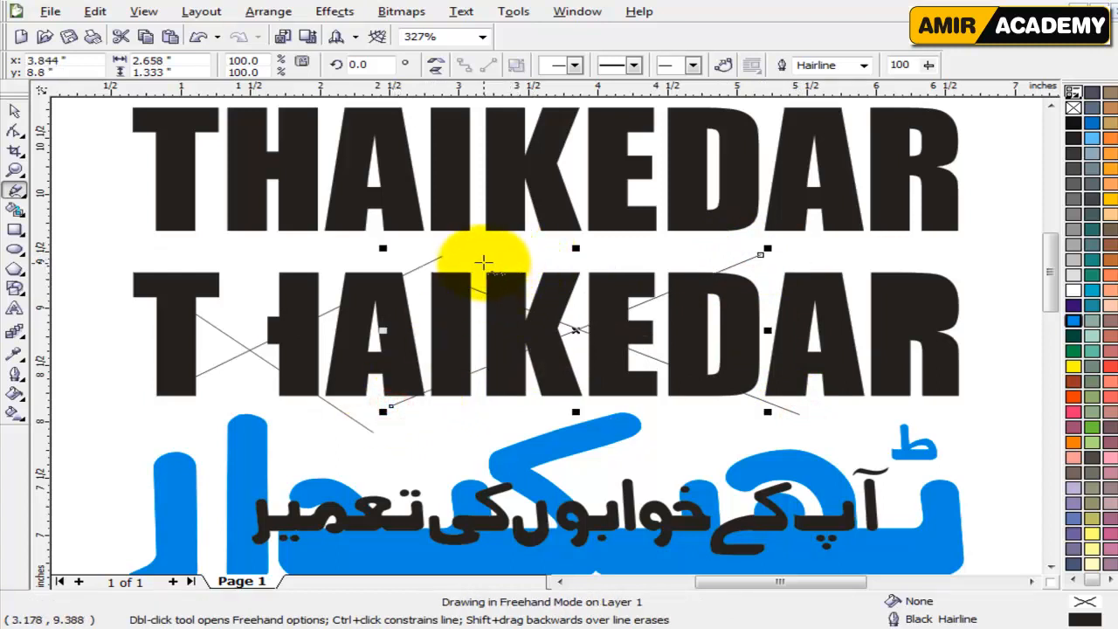
click(522, 253)
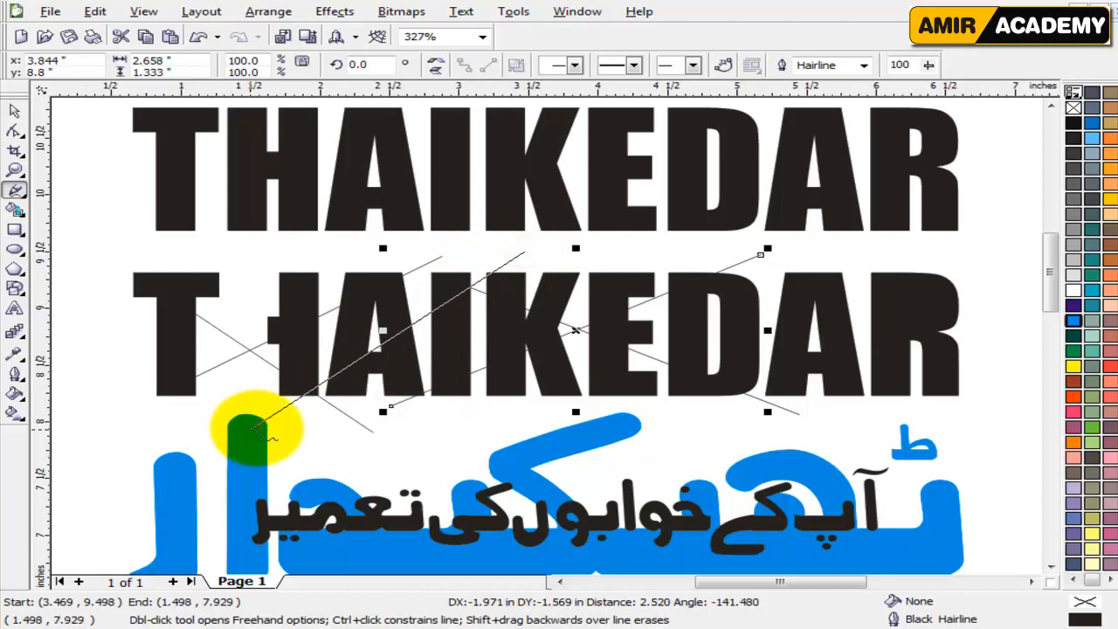
click(281, 424)
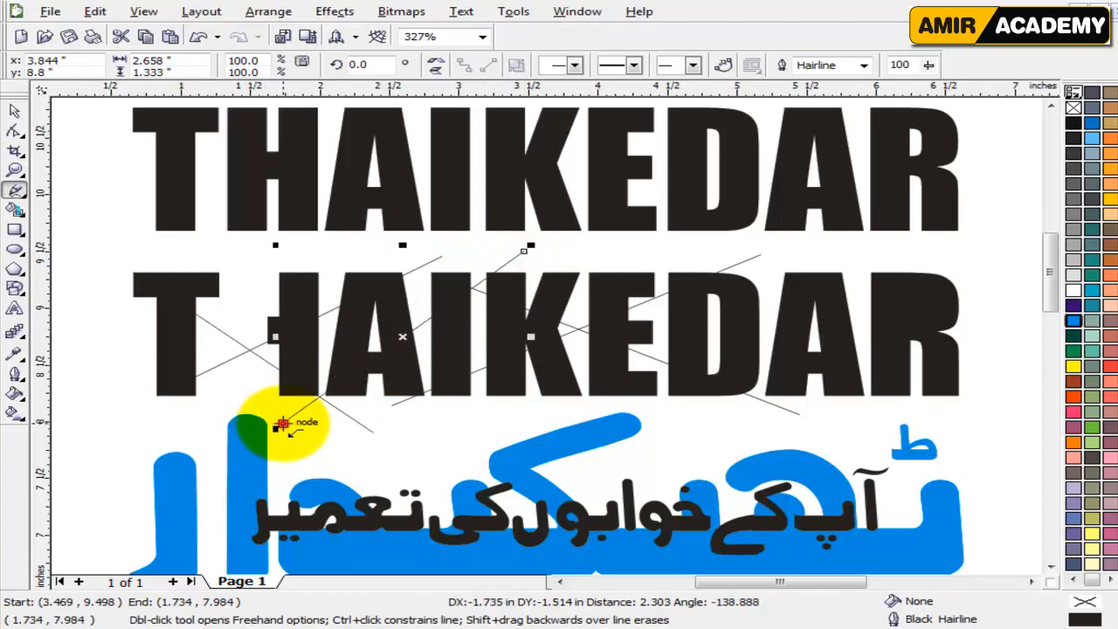
Draw three more straight diagonal hairlines over the D, A and R of the lower black lettering.
click(670, 260)
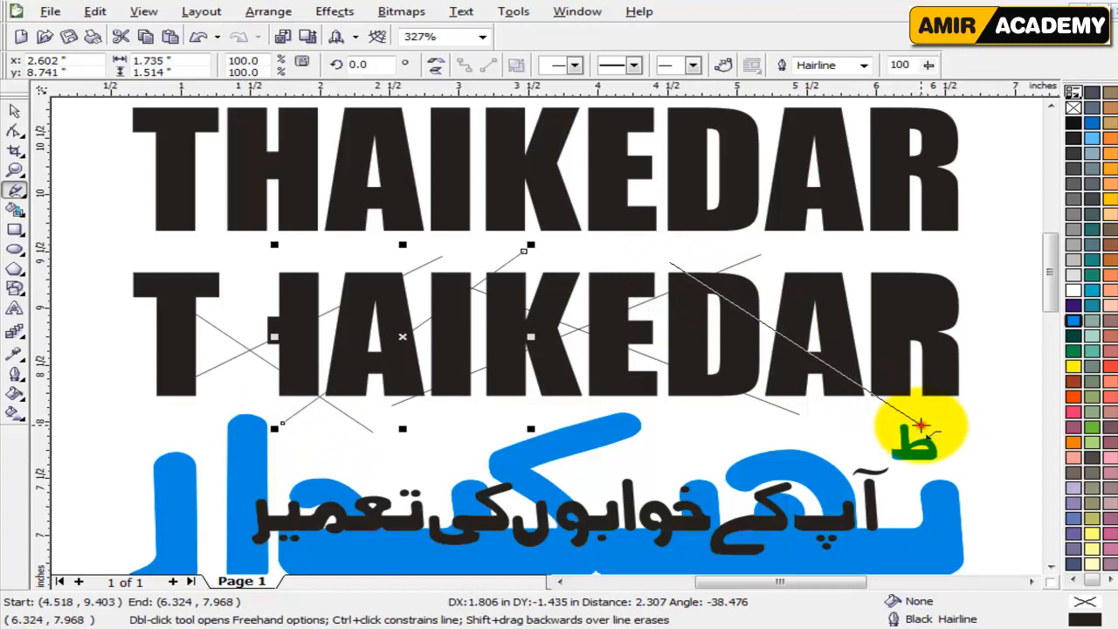
click(920, 424)
click(964, 260)
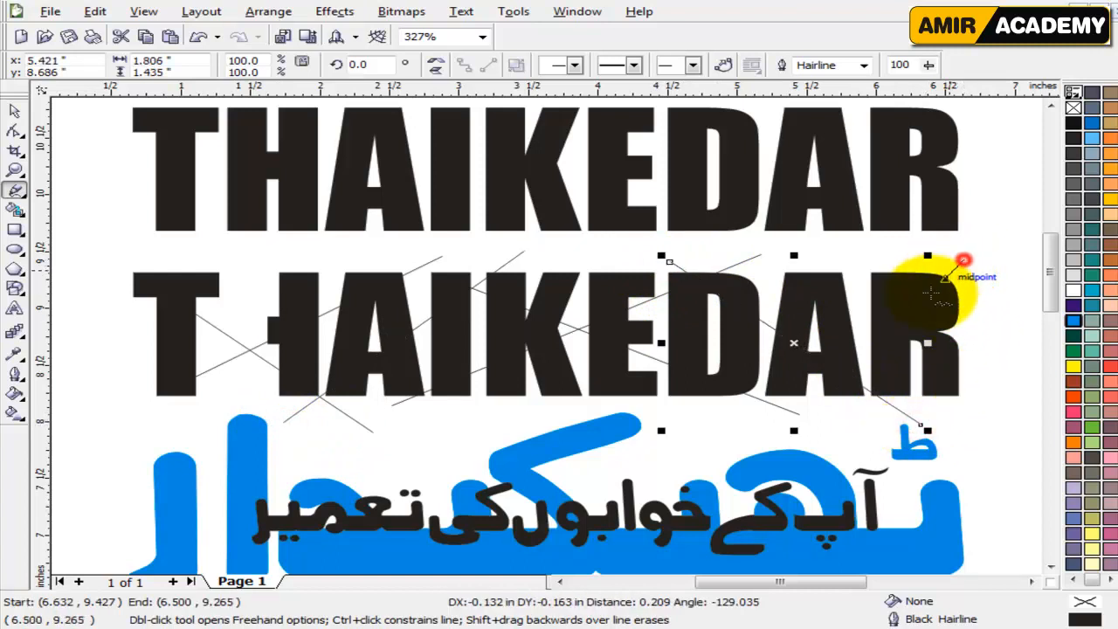
click(676, 426)
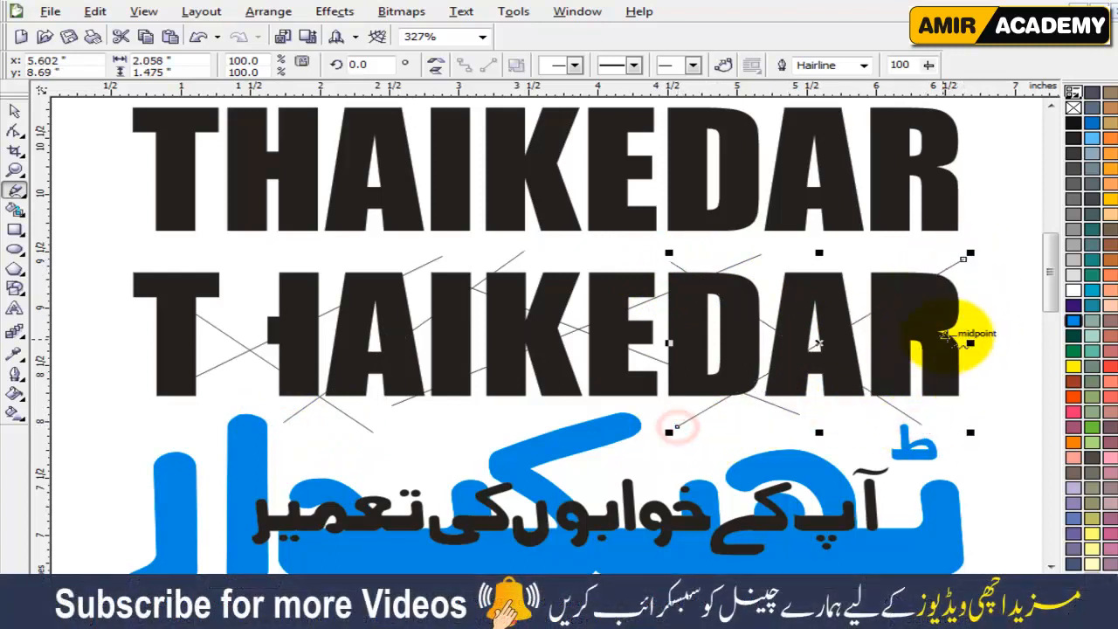
click(980, 319)
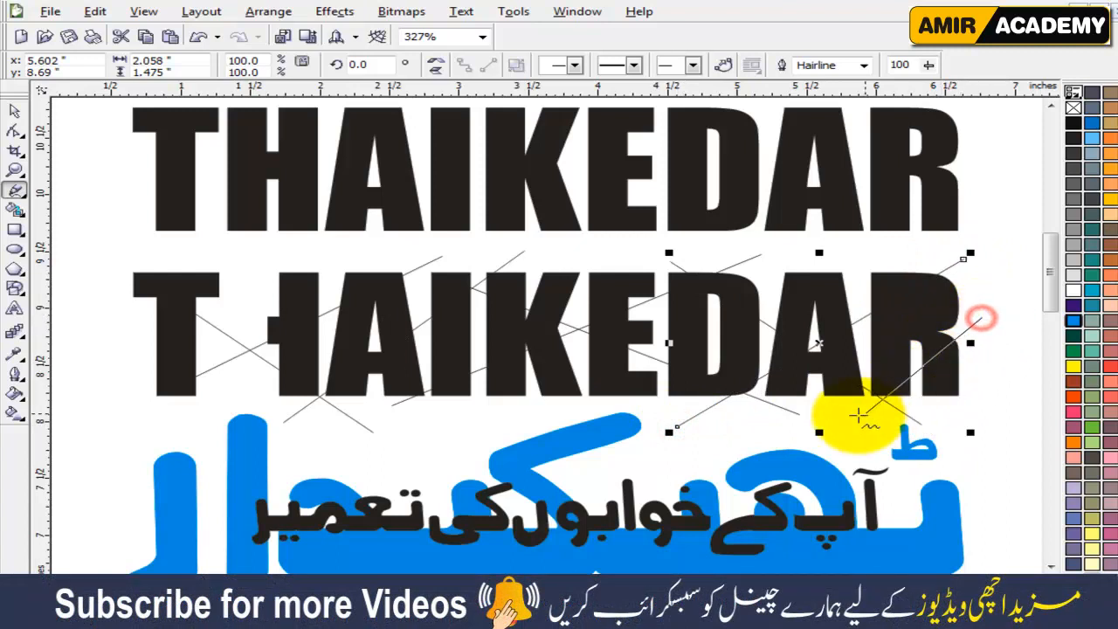
click(783, 431)
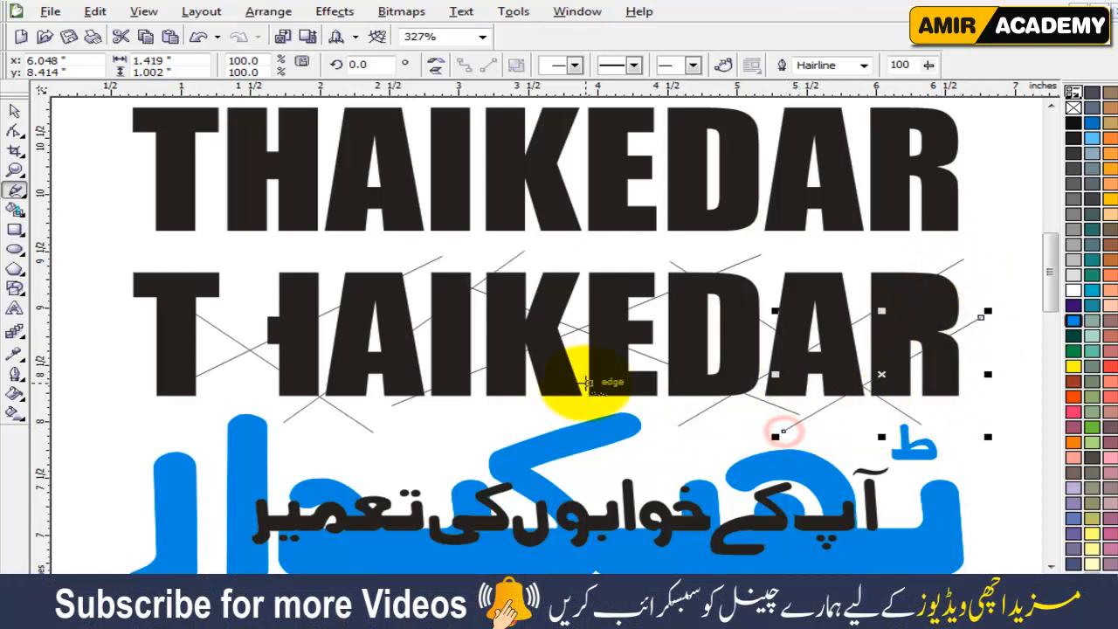
Give the lower THAIKEDAR curve a white fill and a black hairline outline.
click(14, 111)
click(105, 341)
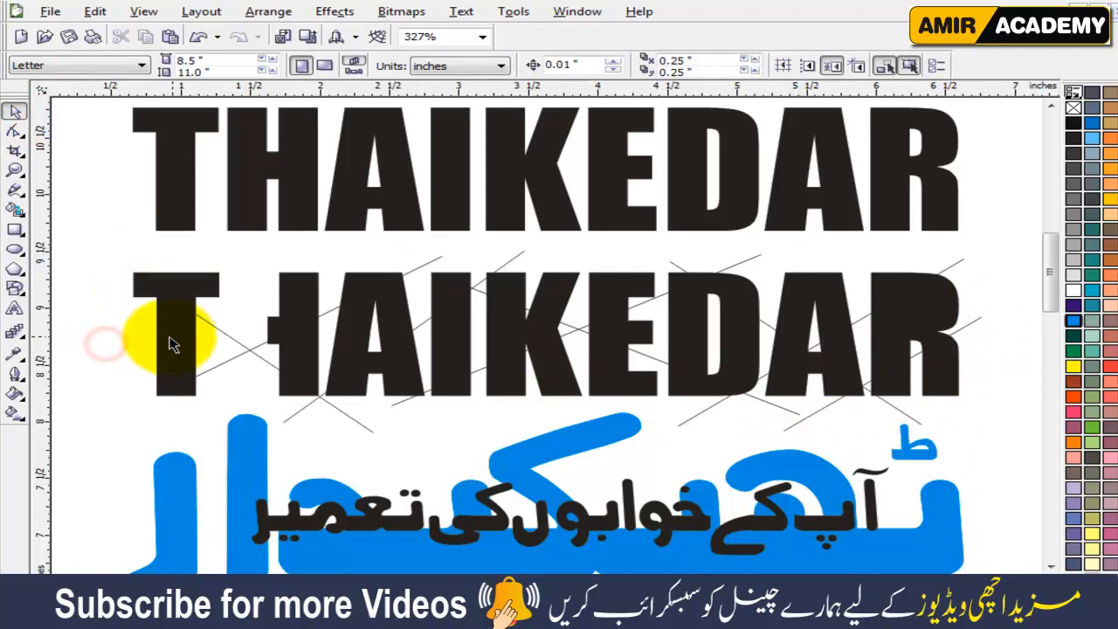
click(172, 343)
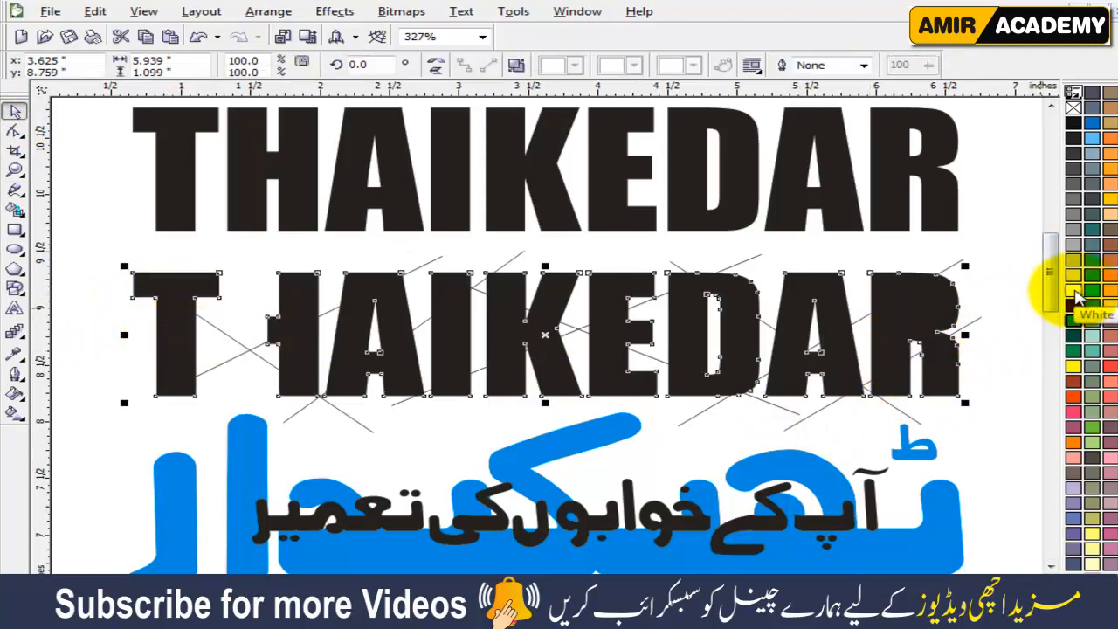
click(1076, 297)
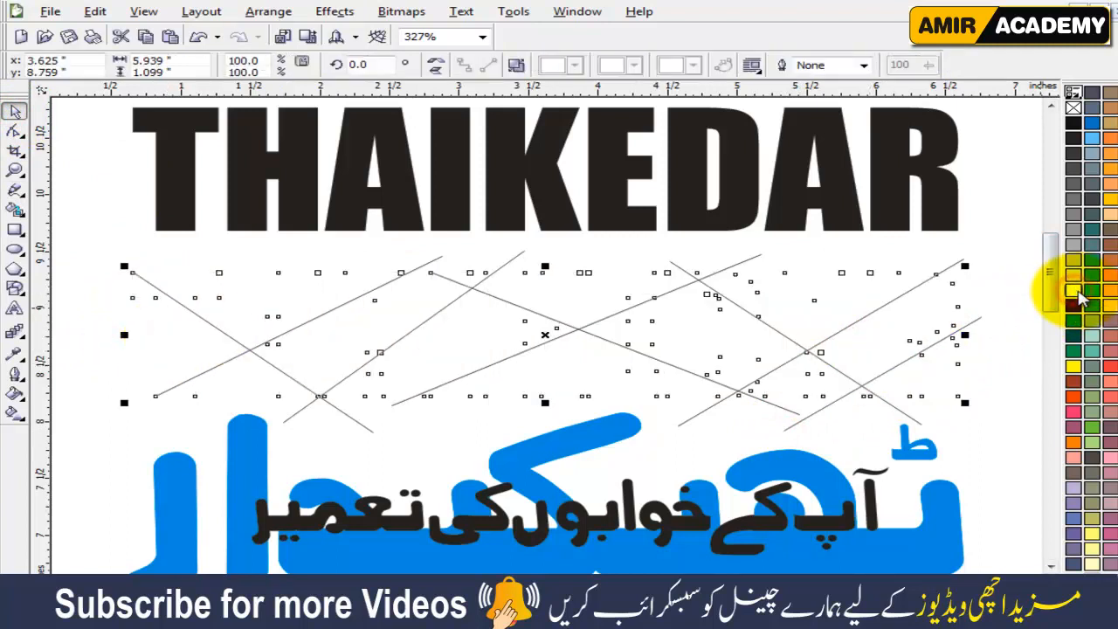
right_click(1074, 123)
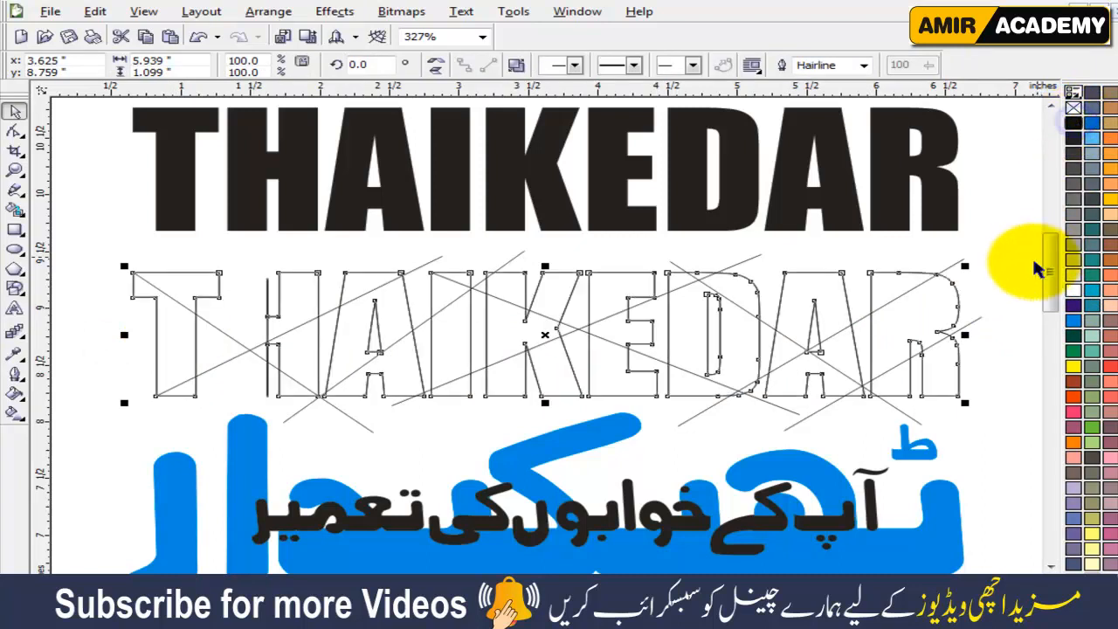
click(1015, 334)
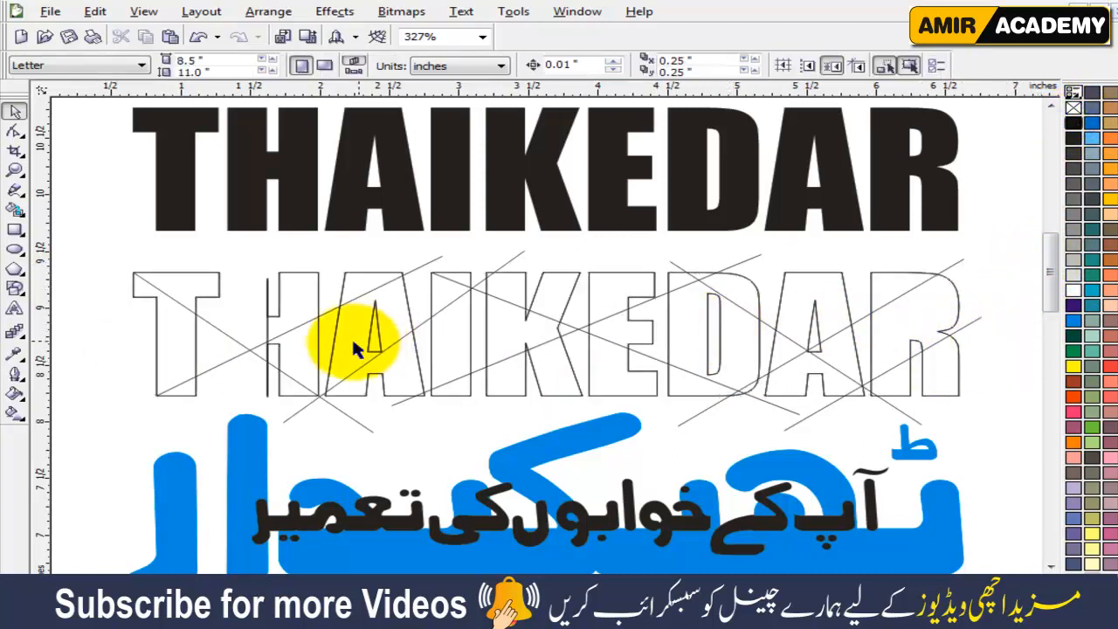
Smart Fill selected line-bounded regions of the T, H, first A, I and K in the lower lettering with orange.
click(15, 210)
click(179, 288)
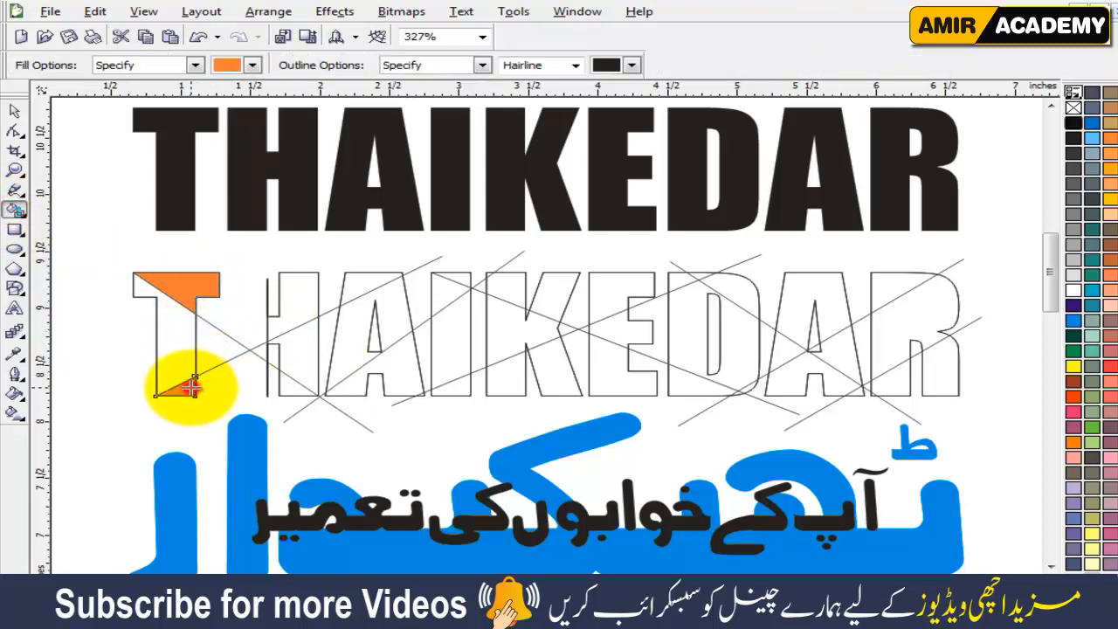
click(298, 312)
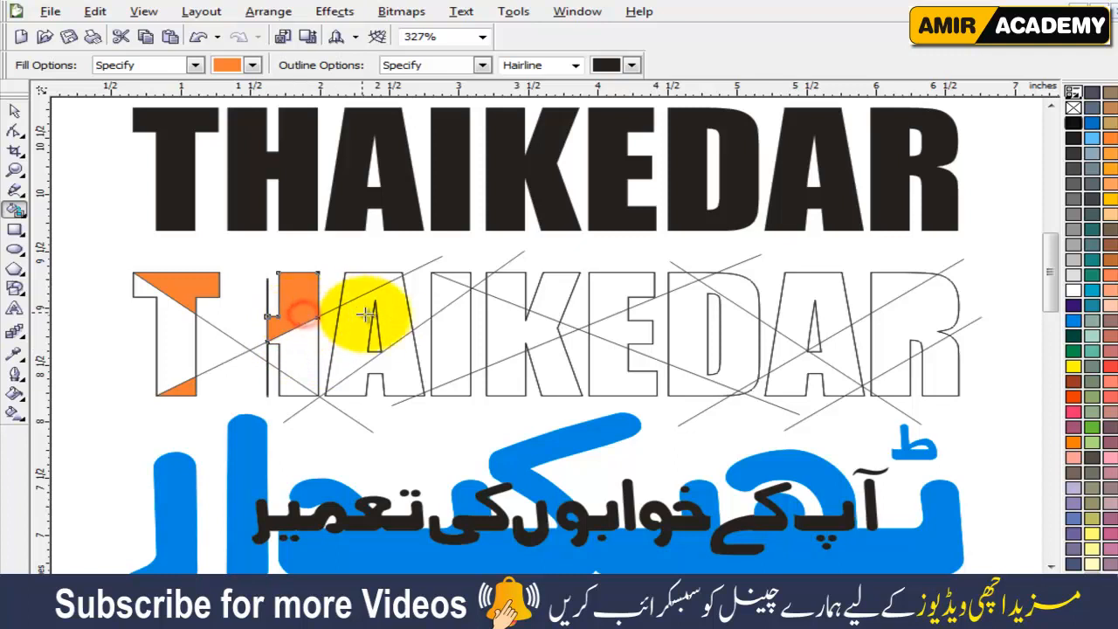
click(393, 328)
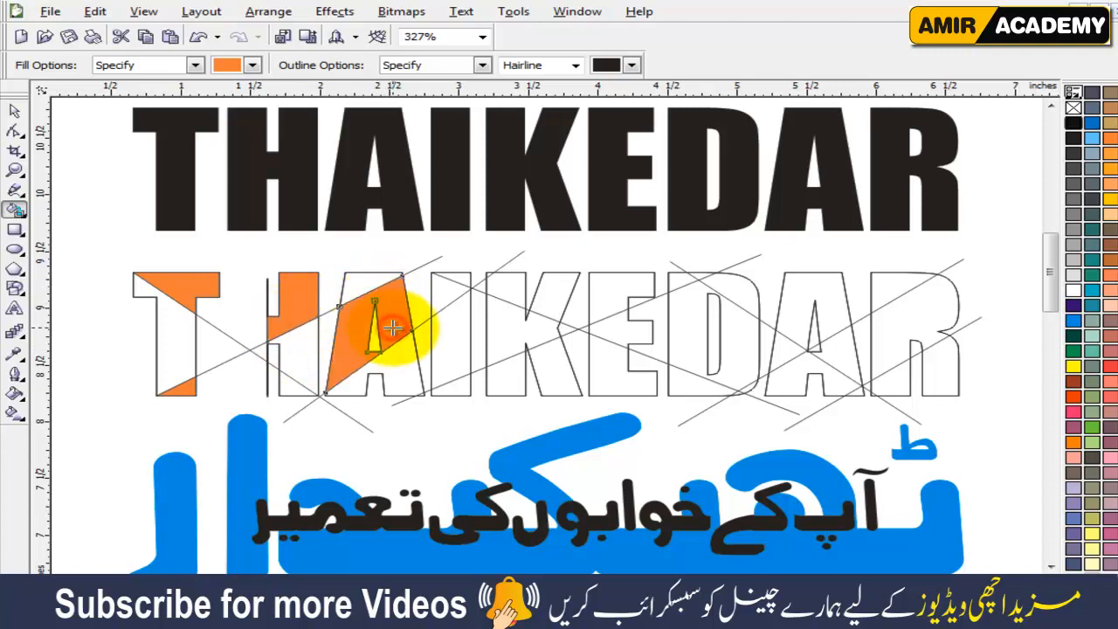
click(465, 278)
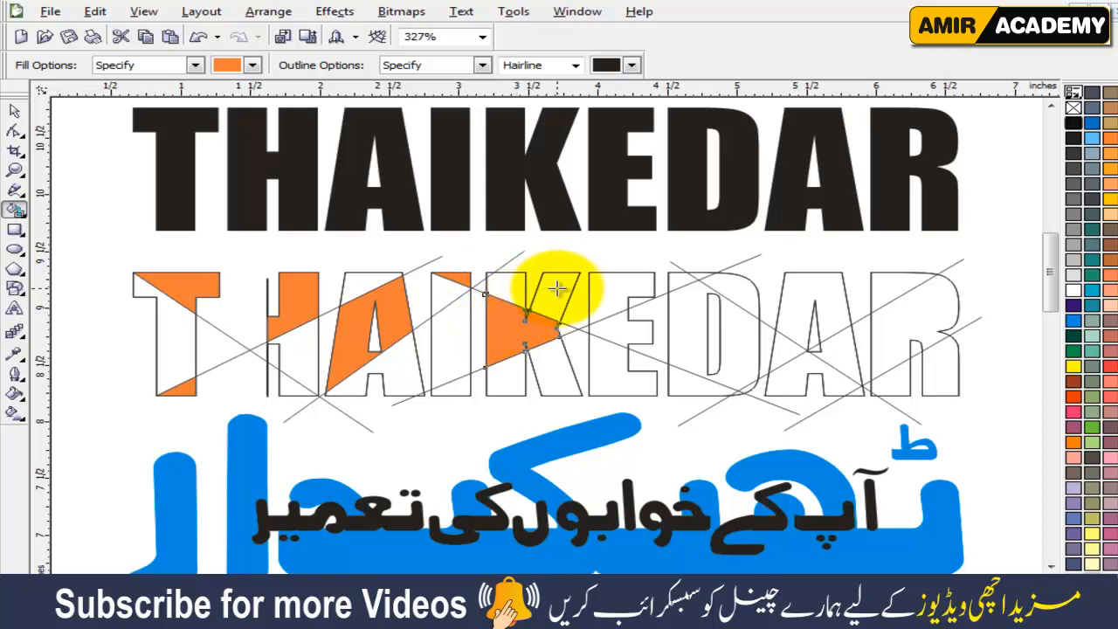
Smart Fill selected regions of the E, D, second A and R, plus the middle of the I, with the same orange.
click(651, 284)
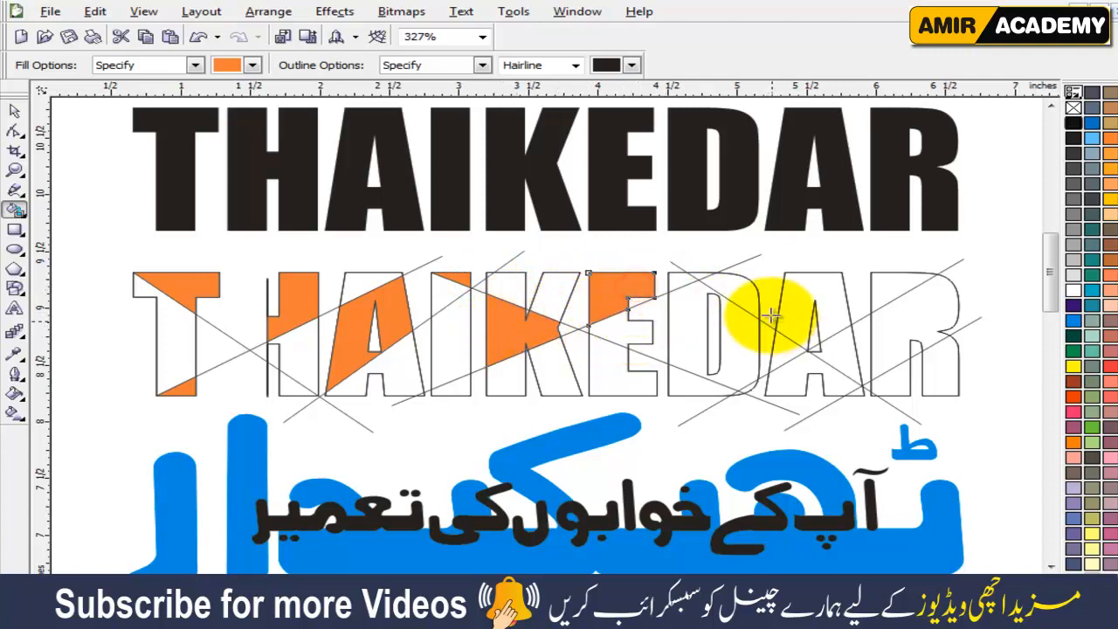
click(738, 290)
click(836, 358)
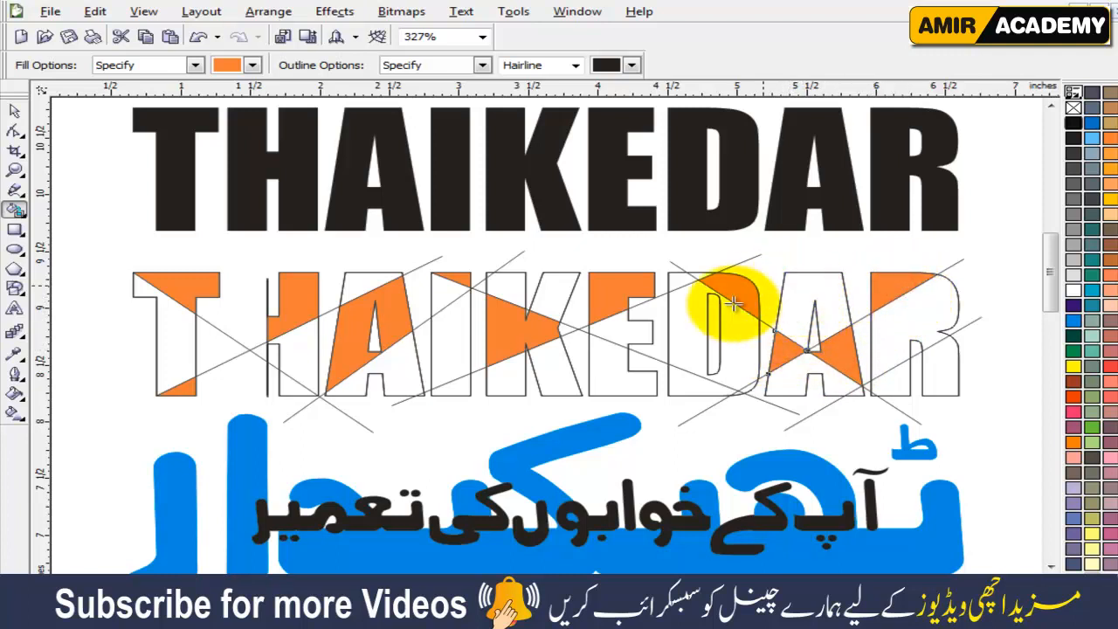
click(693, 339)
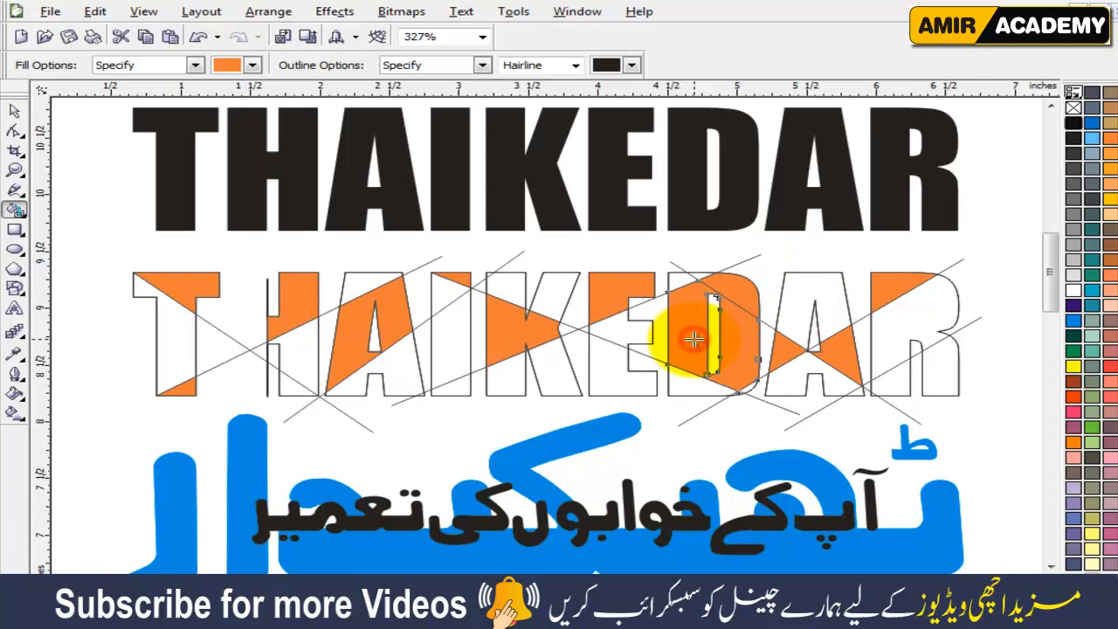
key(ctrl+z)
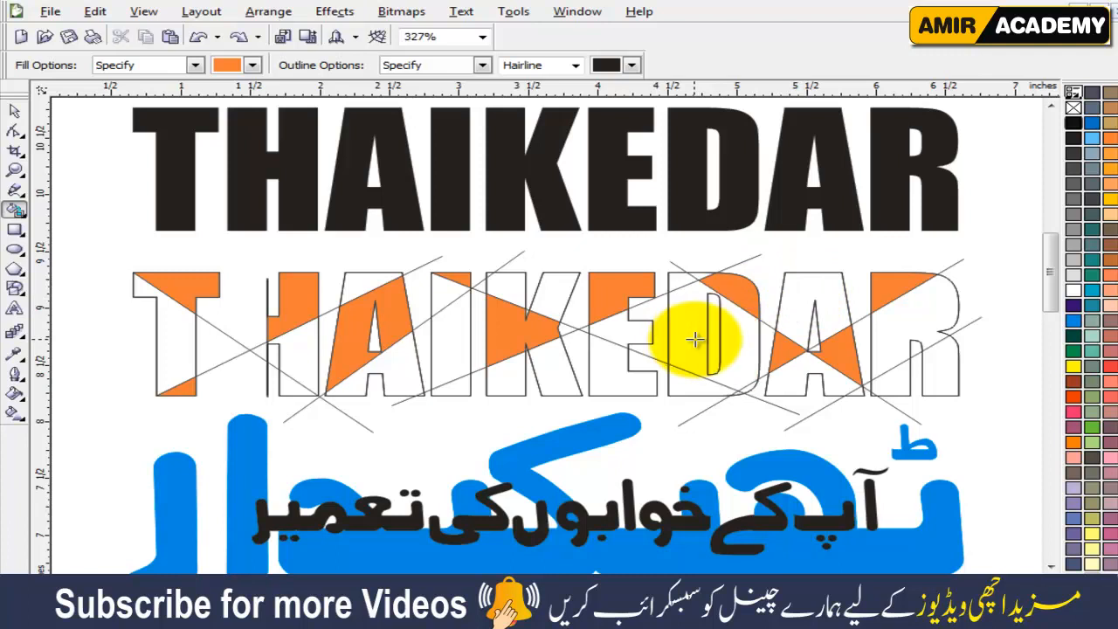
click(686, 280)
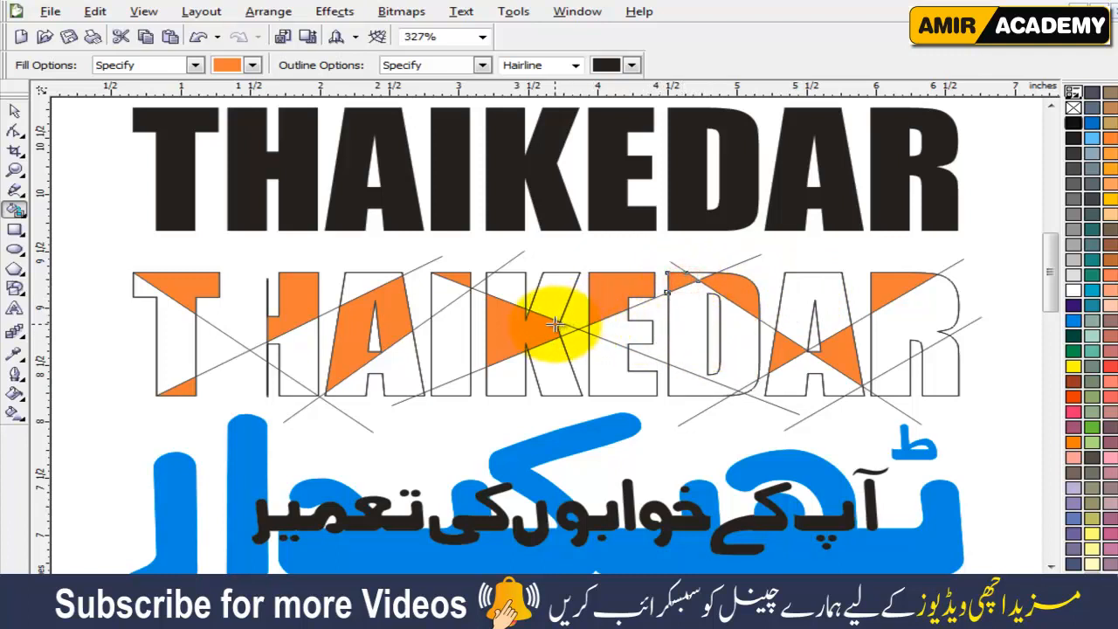
click(441, 299)
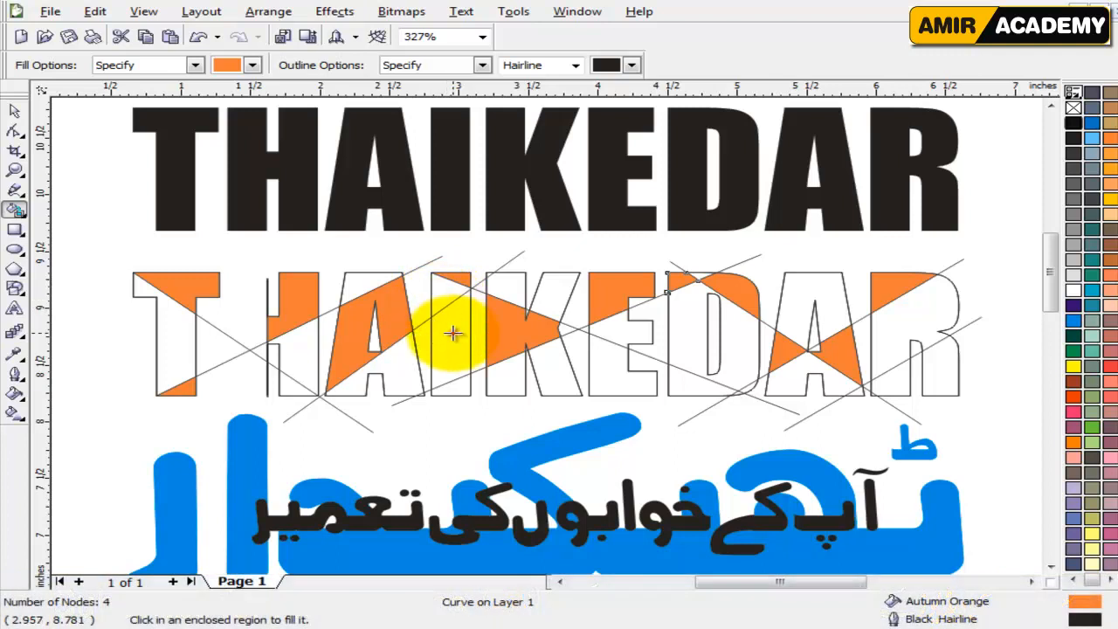
Delete the two diagonal hairlines that cross between the T and H of the lower lettering.
click(13, 111)
click(77, 401)
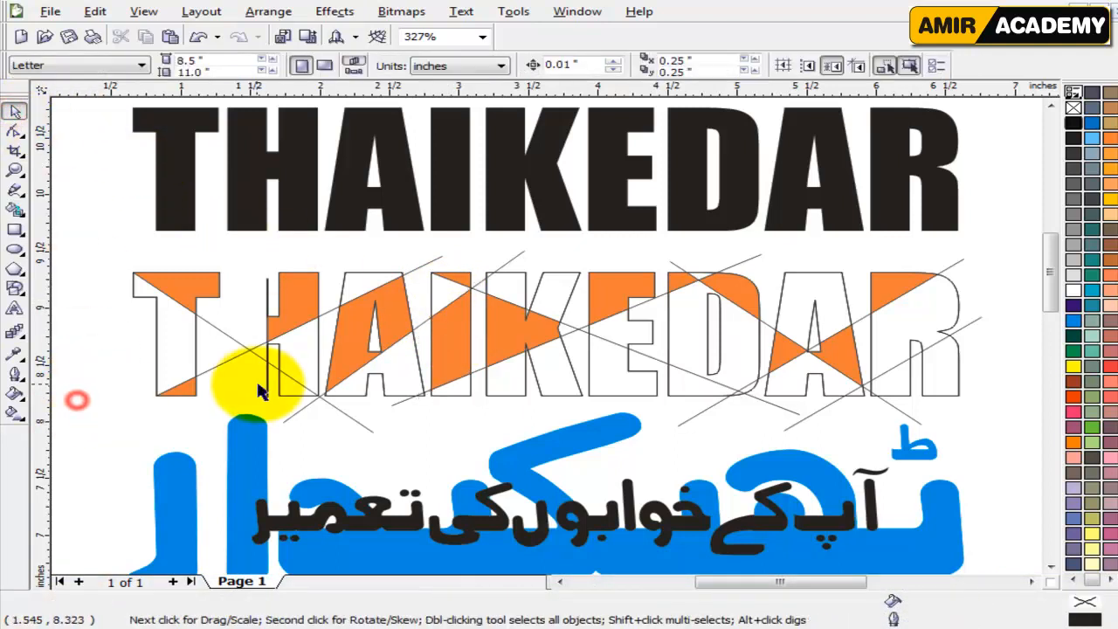
click(249, 350)
click(244, 348)
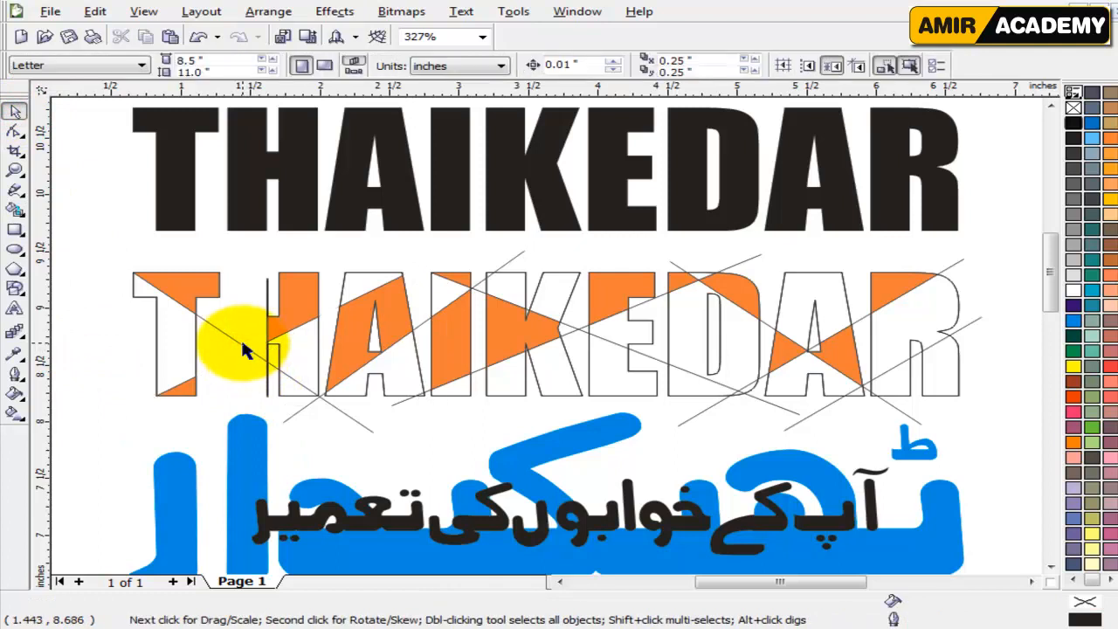
click(239, 343)
key(Delete)
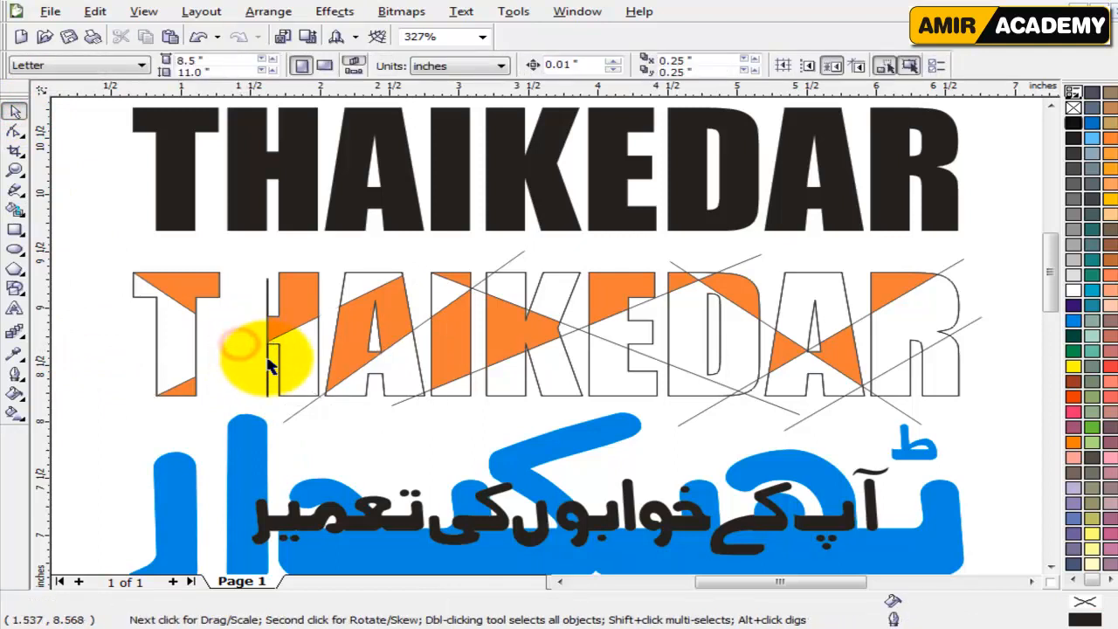
Delete the remaining diagonal hairlines over the A to R portion of the lower THAIKEDAR, keeping the orange pieces.
click(518, 255)
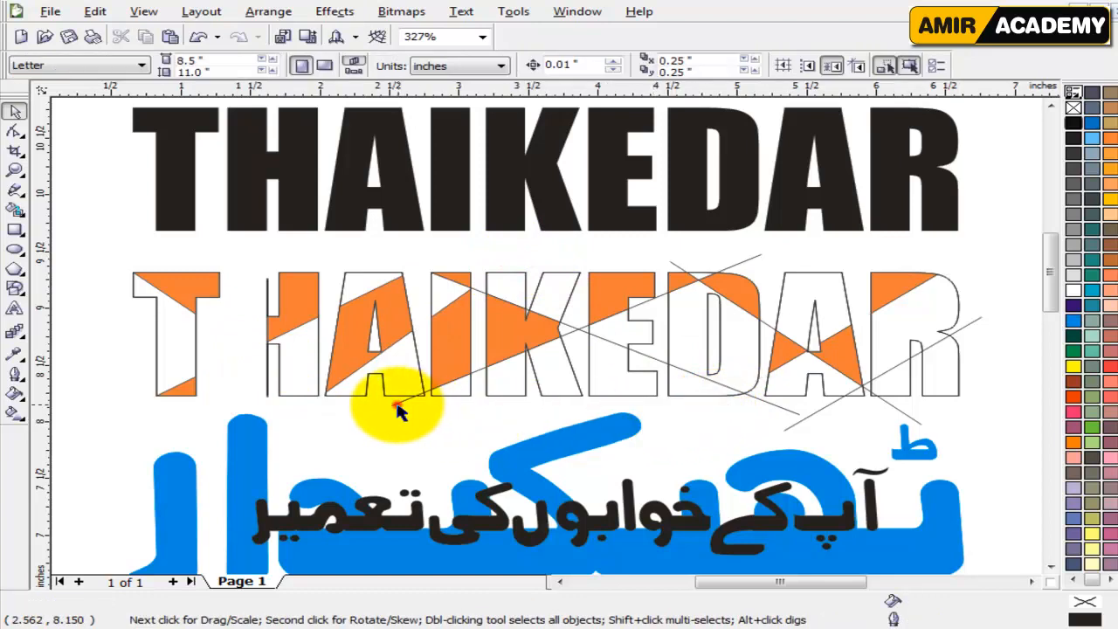
click(909, 417)
key(Delete)
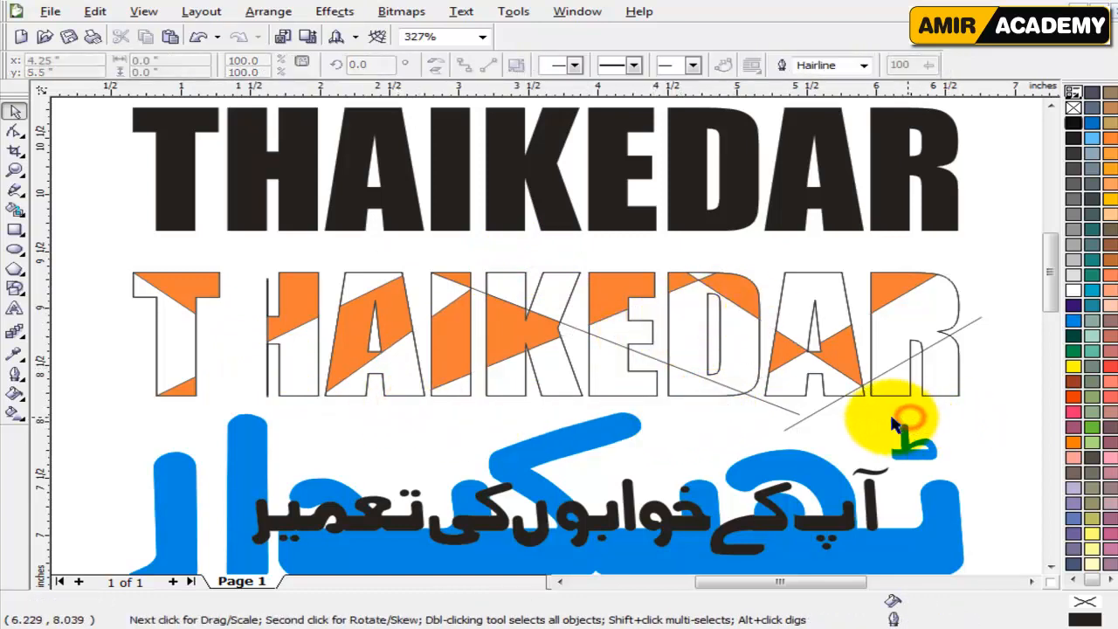
click(812, 413)
key(Delete)
click(779, 404)
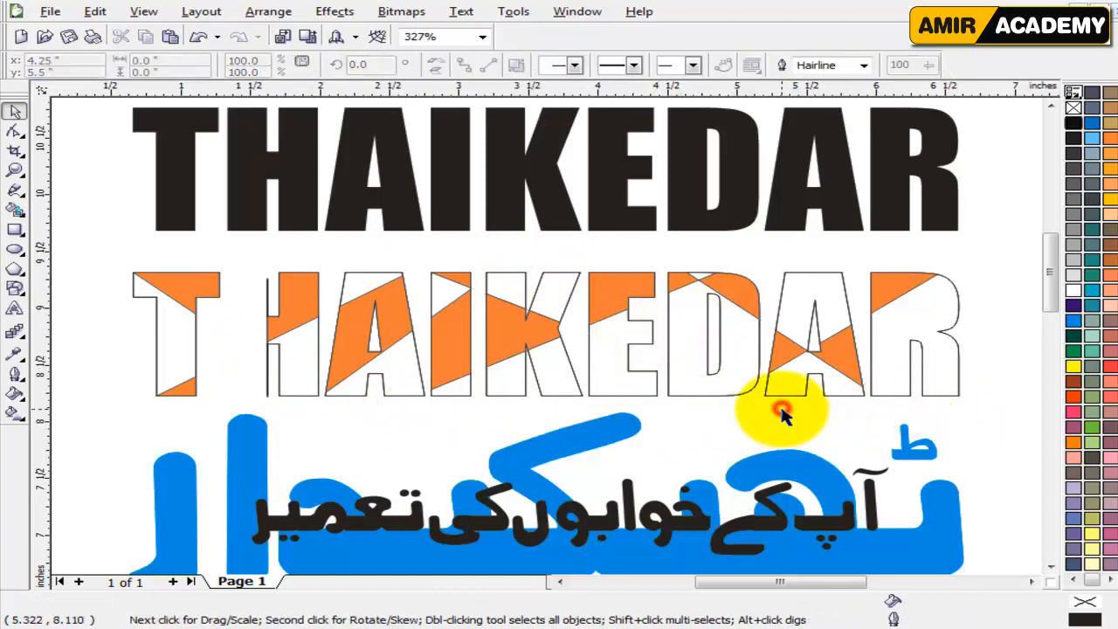
key(Delete)
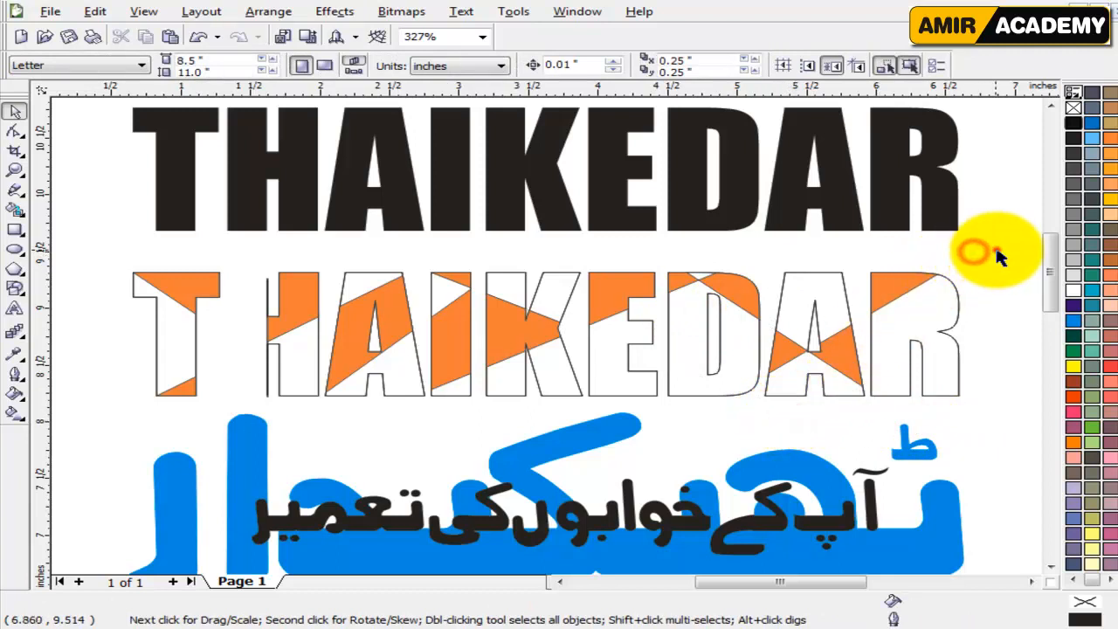
Select all the orange pieces in the lower lettering, recolor them light gray and remove their outlines.
drag(996, 252, 96, 393)
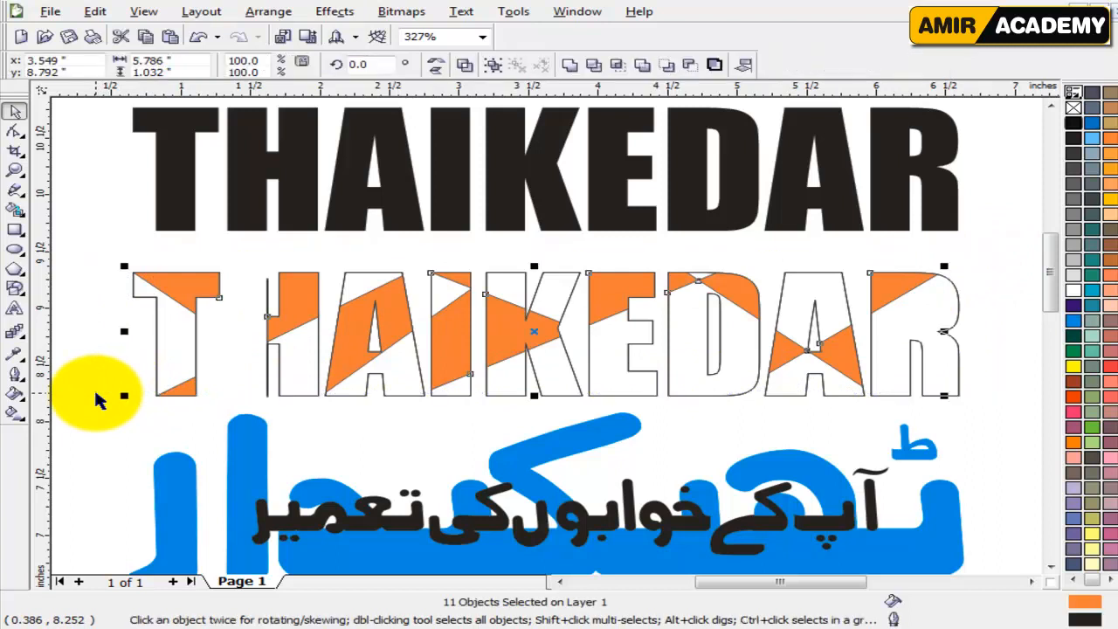
key(Delete)
key(ctrl+z)
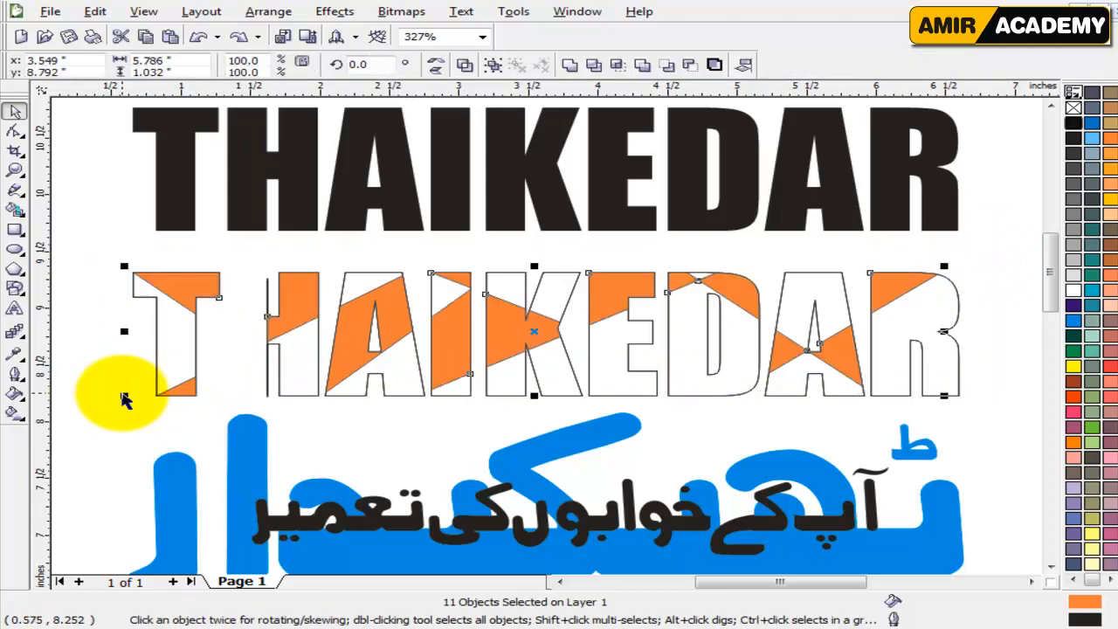
shift+click(341, 346)
shift+click(188, 392)
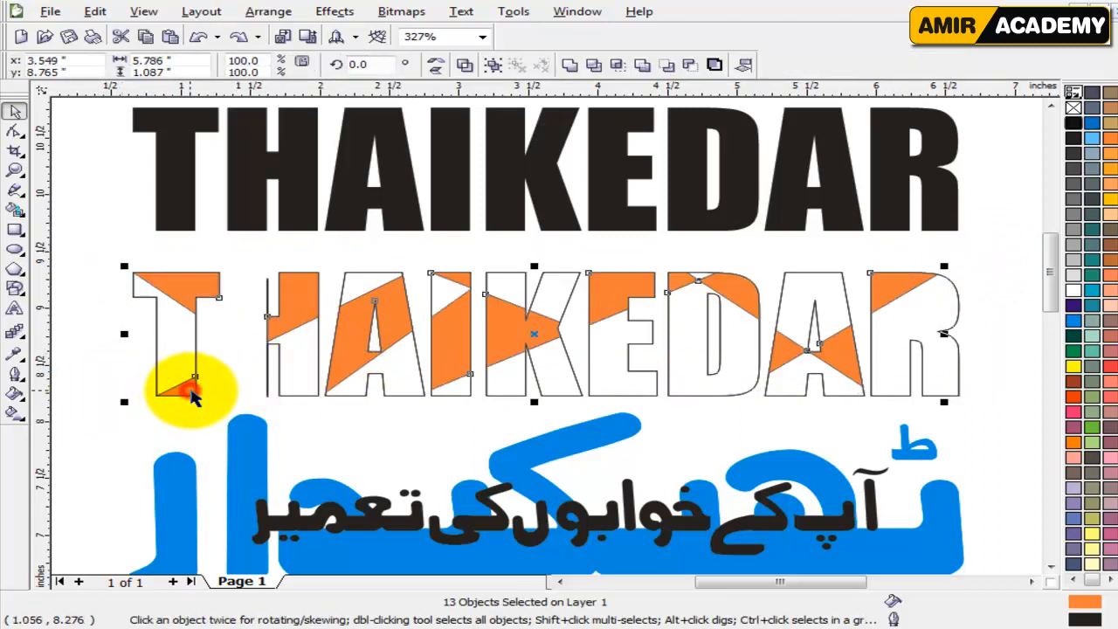
click(1073, 261)
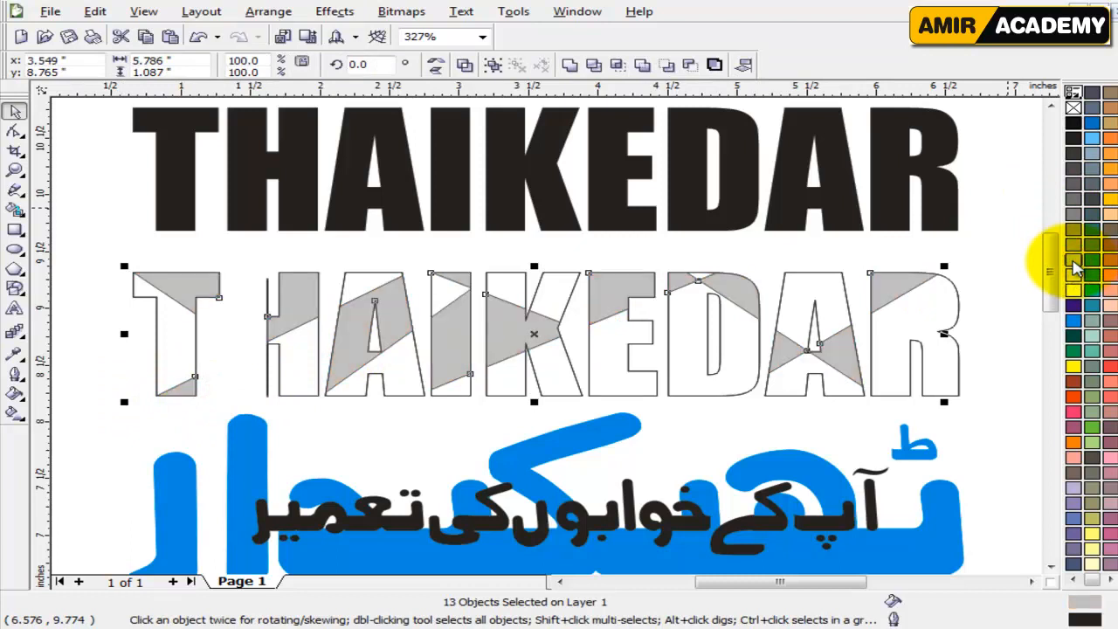
right_click(1073, 109)
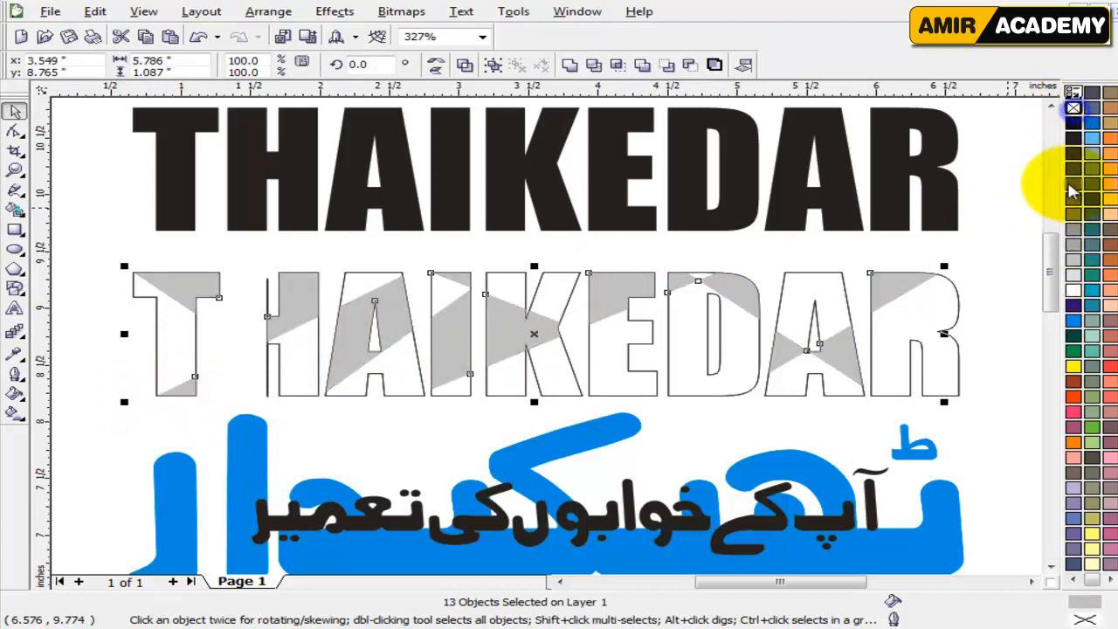
Fill the lower THAIKEDAR curve behind the gray pieces with black.
click(1013, 341)
click(961, 361)
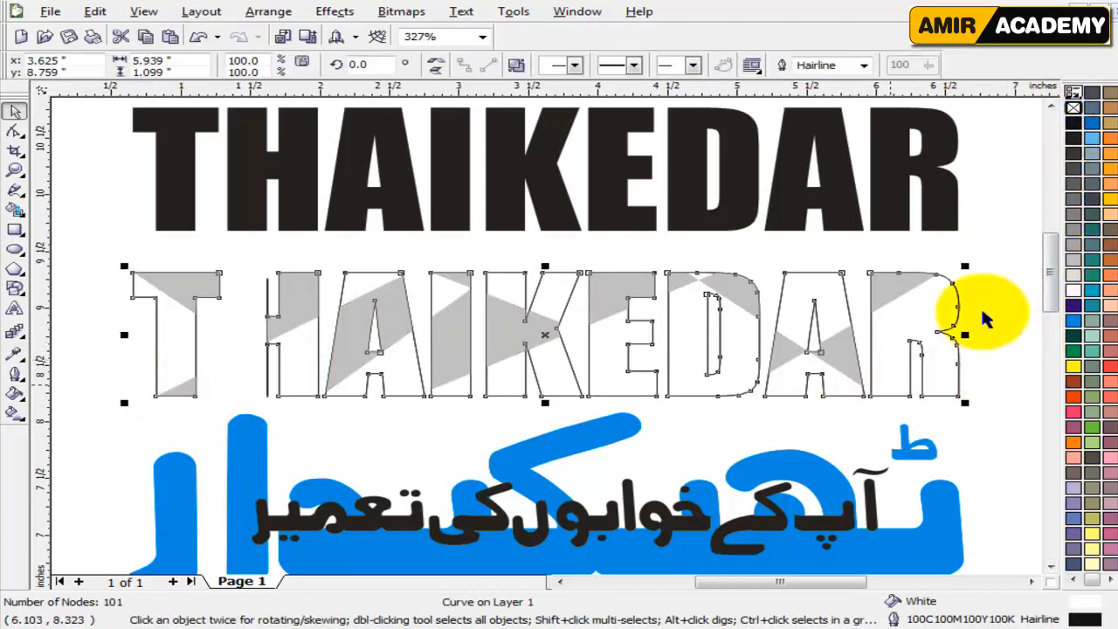
click(1074, 125)
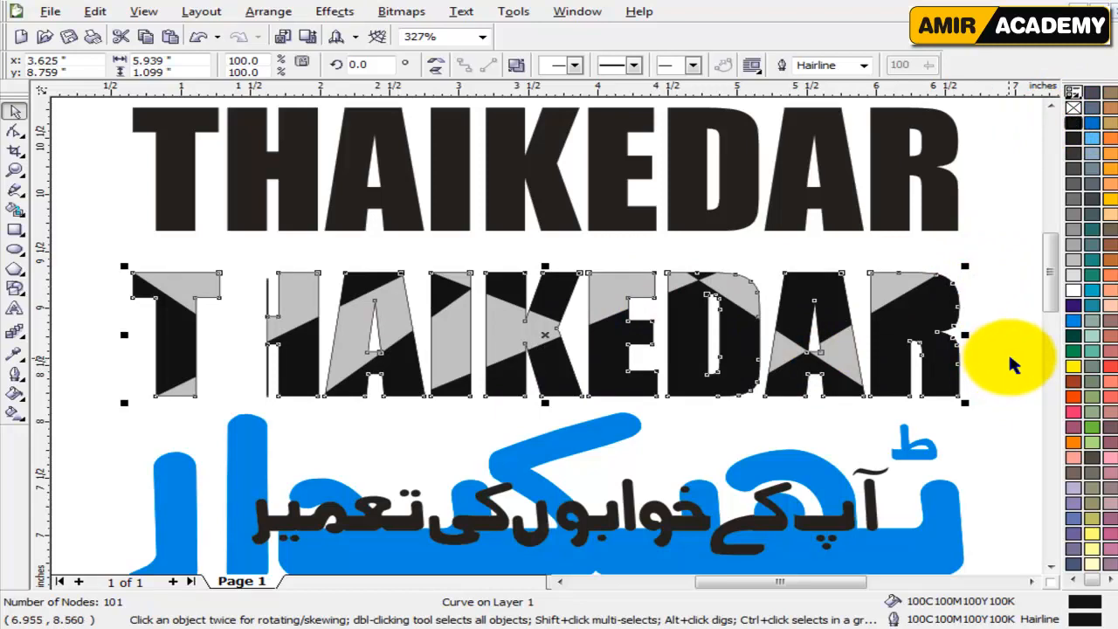
Give the lower THAIKEDAR curve a 2.0 pt cyan outline with rounded corners and line caps, placed behind the fill and scaled with the image.
key(F12)
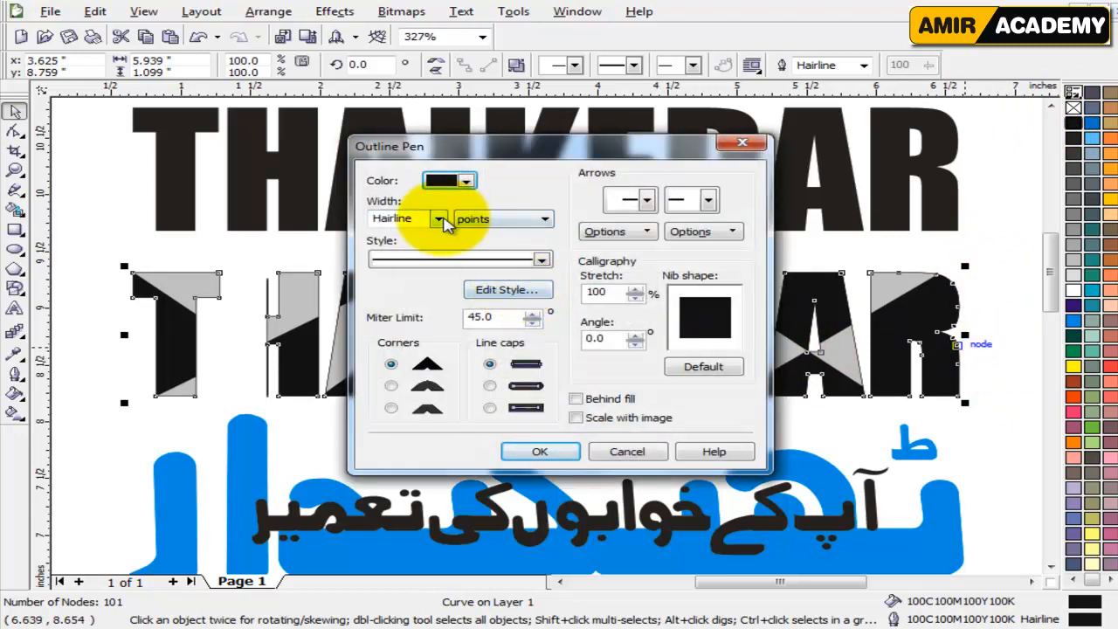
click(440, 219)
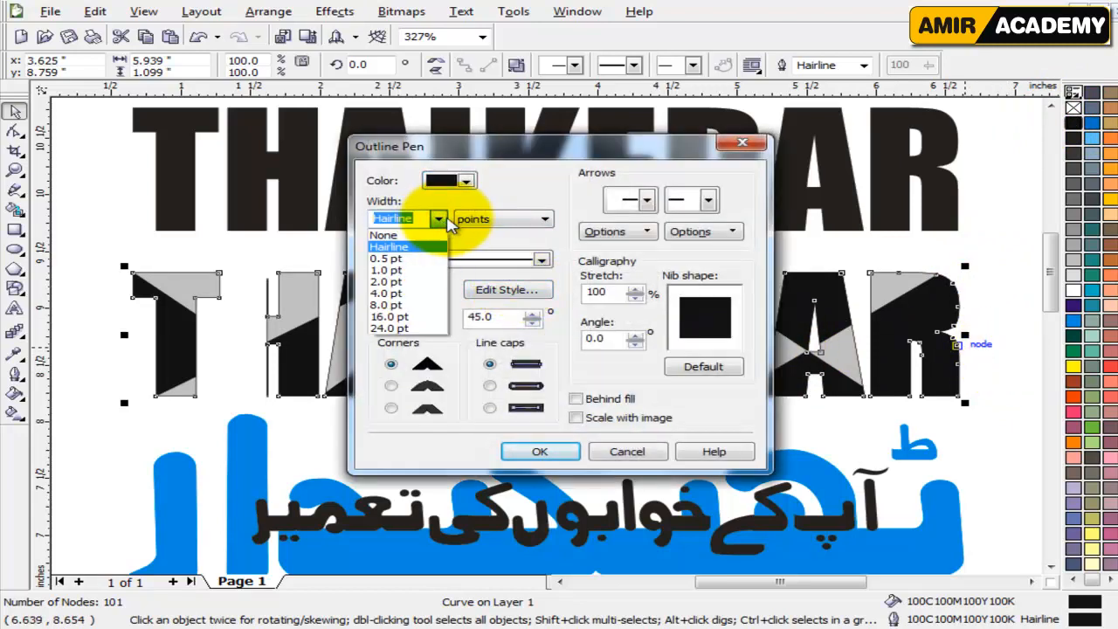
click(410, 282)
click(576, 418)
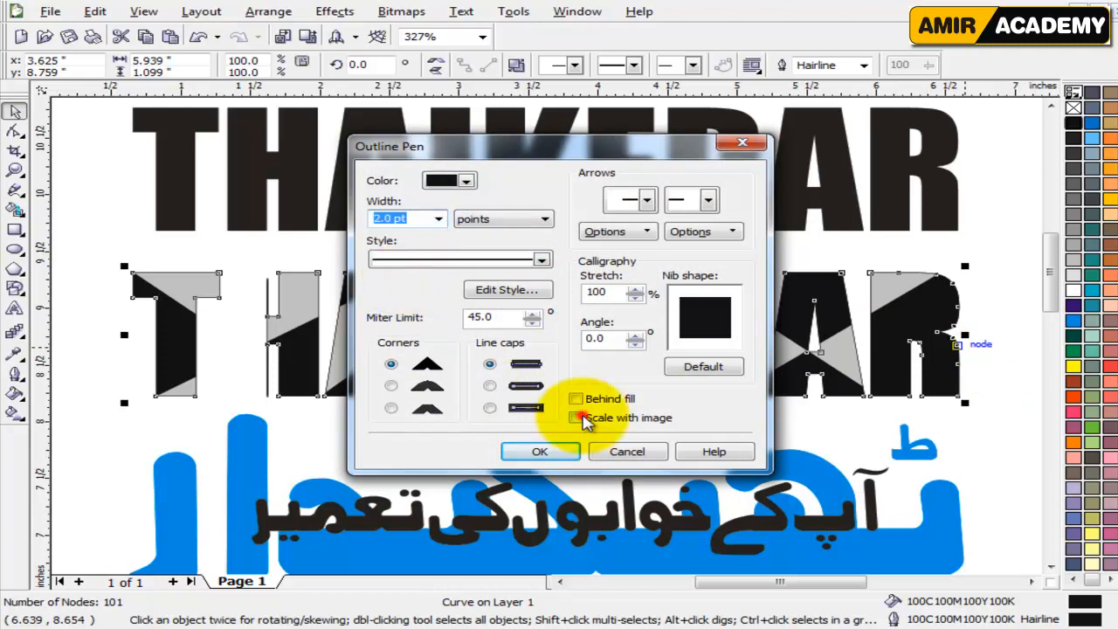
click(575, 398)
click(489, 385)
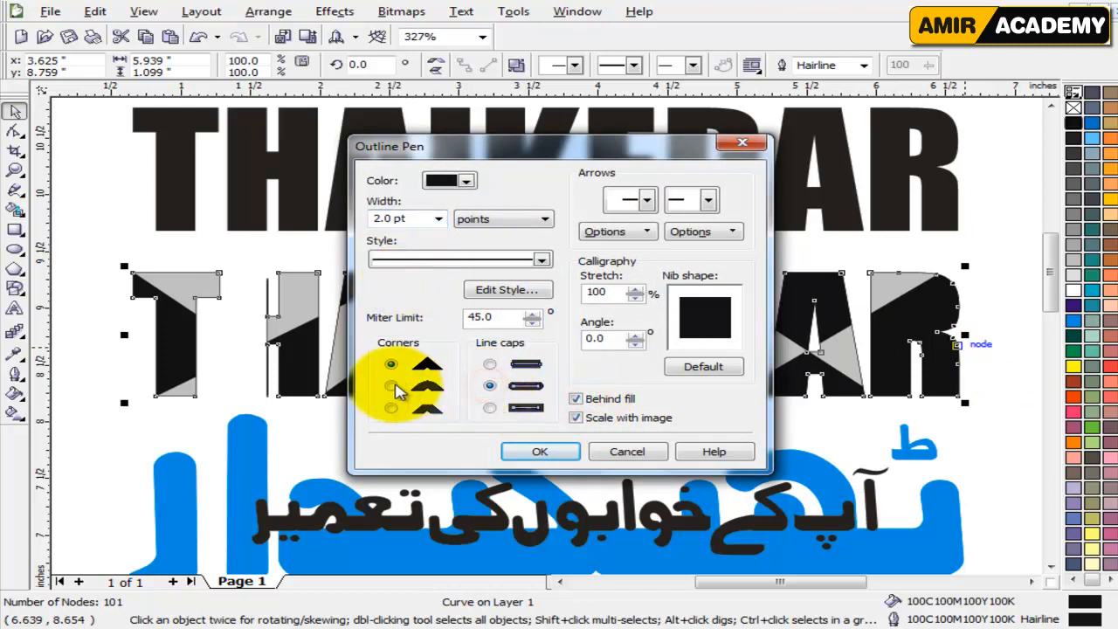
click(391, 385)
click(515, 450)
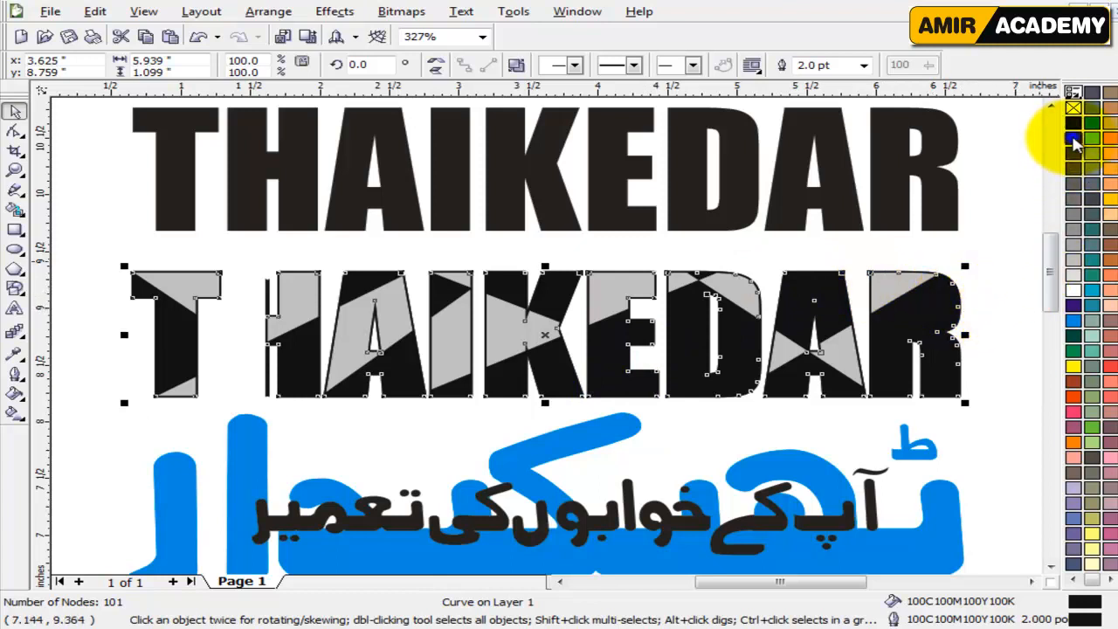
right_click(1073, 140)
right_click(1073, 320)
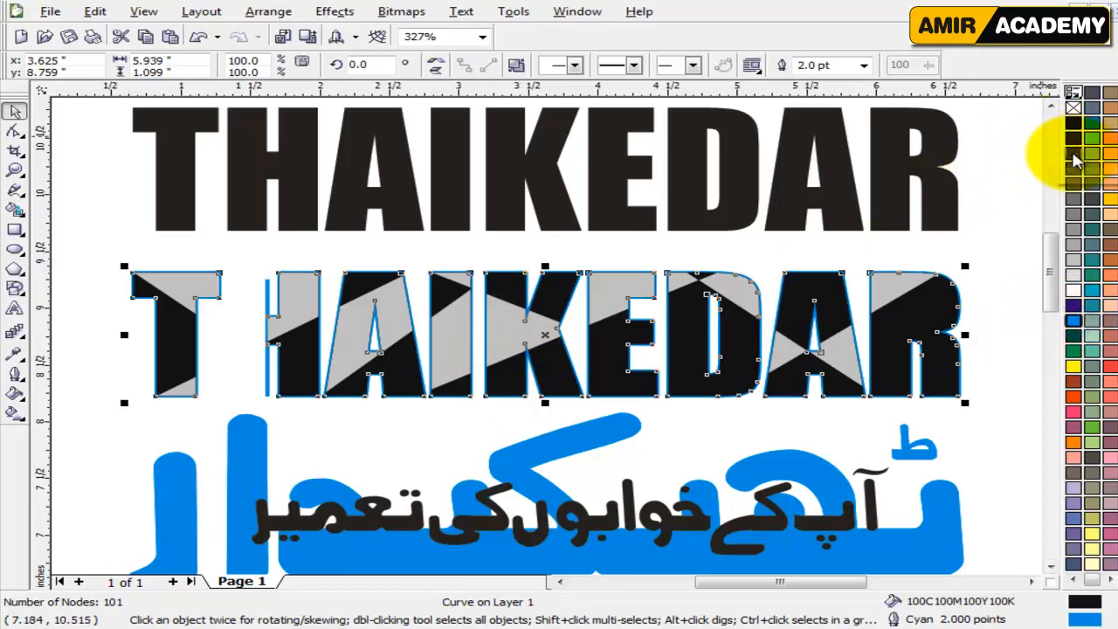
Change the lower THAIKEDAR curve's outline to 80% Black with a width of 4.0 pt.
right_click(1073, 169)
key(F12)
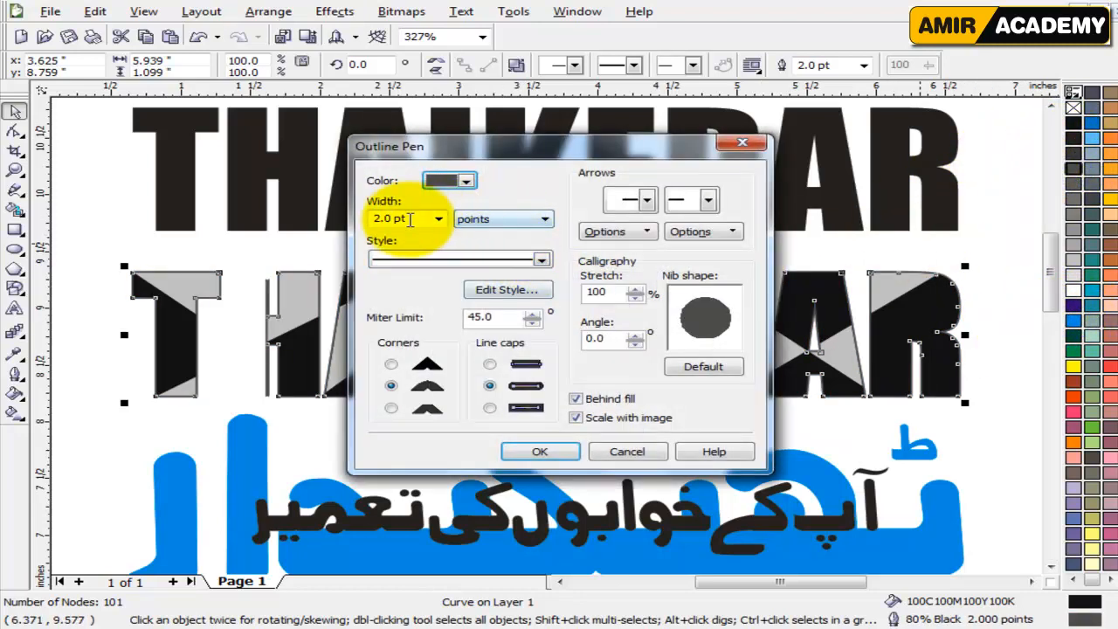
double_click(409, 219)
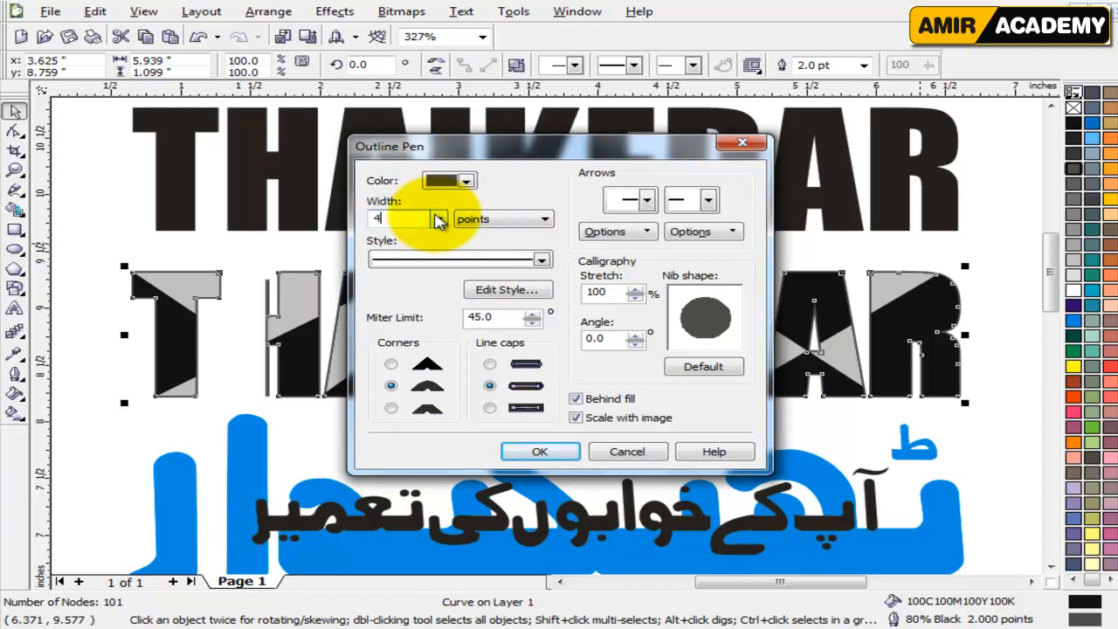
key(Return)
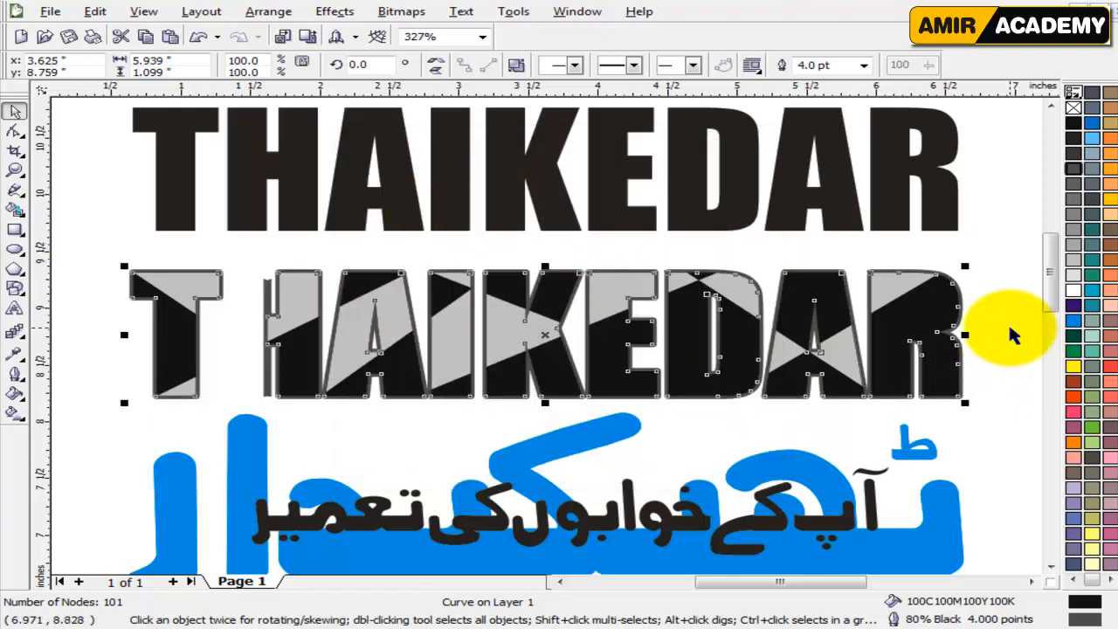
click(1010, 330)
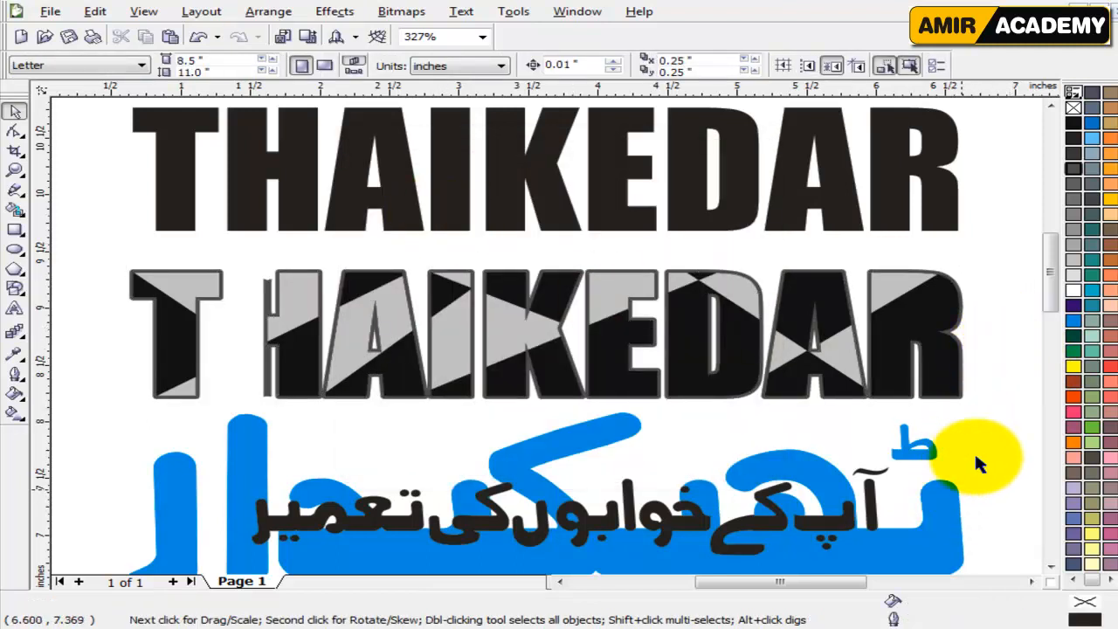
Move the cyan Urdu lettering up over the lower THAIKEDAR and ungroup it.
drag(930, 543, 929, 395)
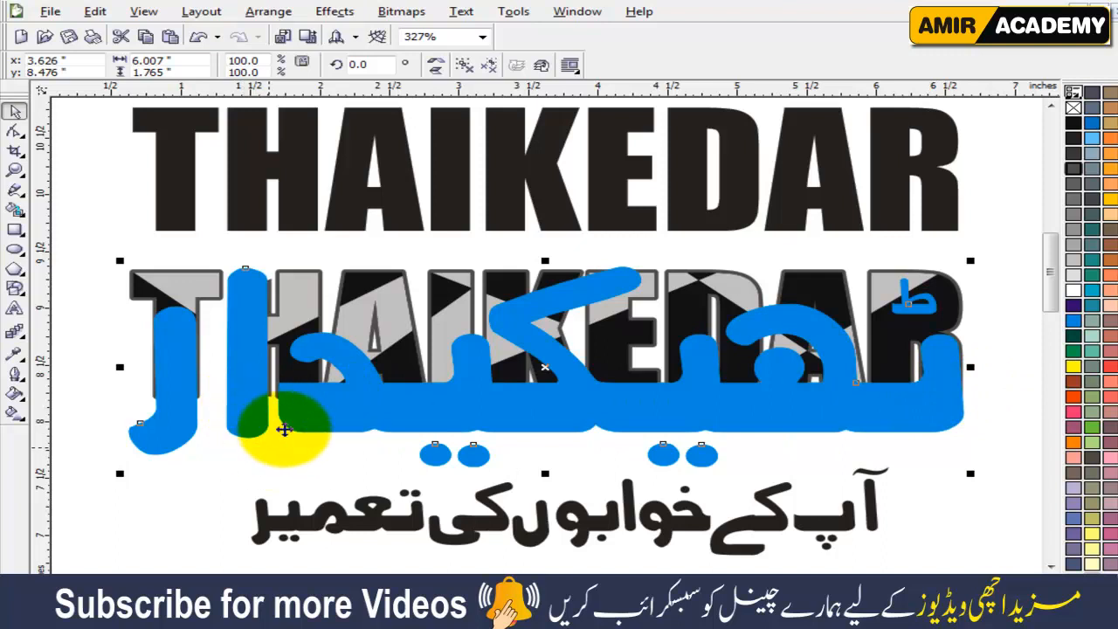
click(464, 64)
Shift the nodes of the main Urdu curve's rightmost stem slightly right to the R's outer edge and delete the nodes at its inner corner.
click(943, 386)
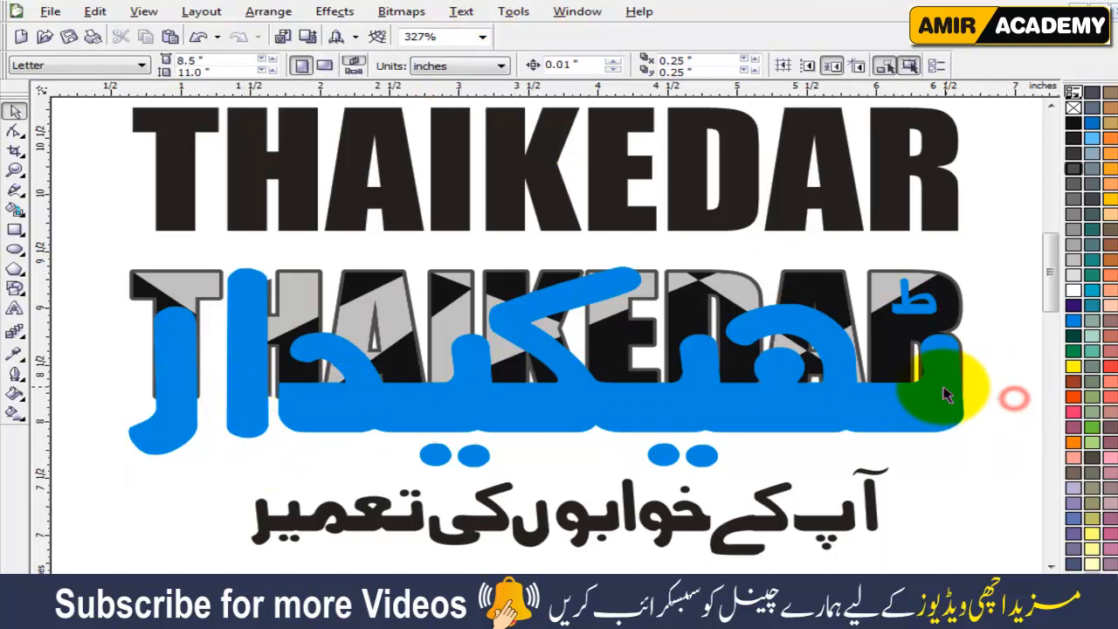
scroll(943, 386, up, 2)
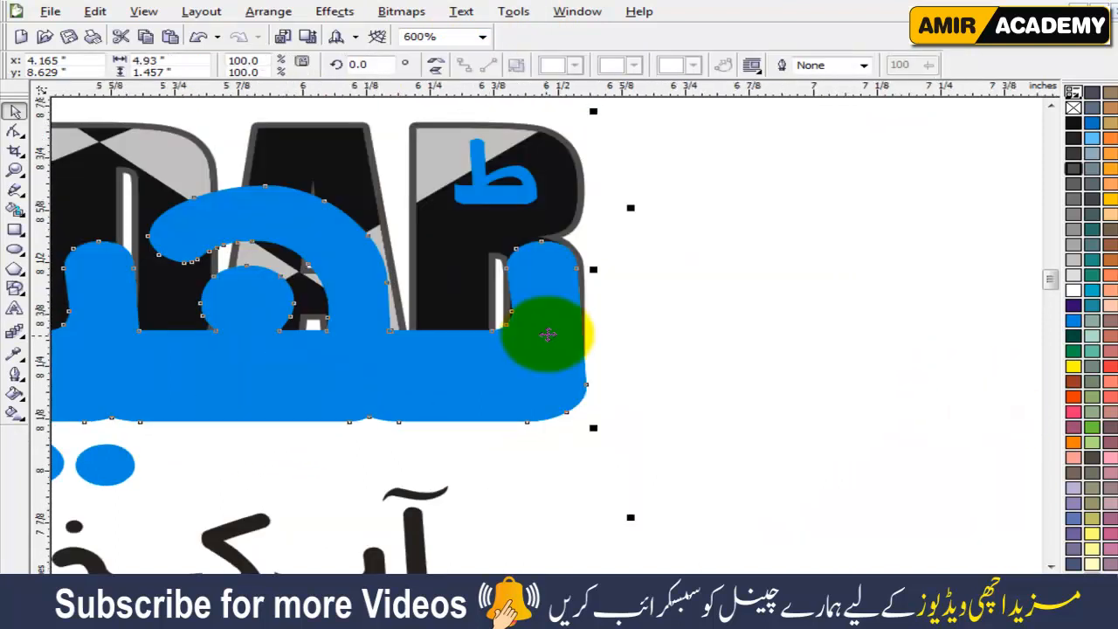
scroll(546, 332, up, 2)
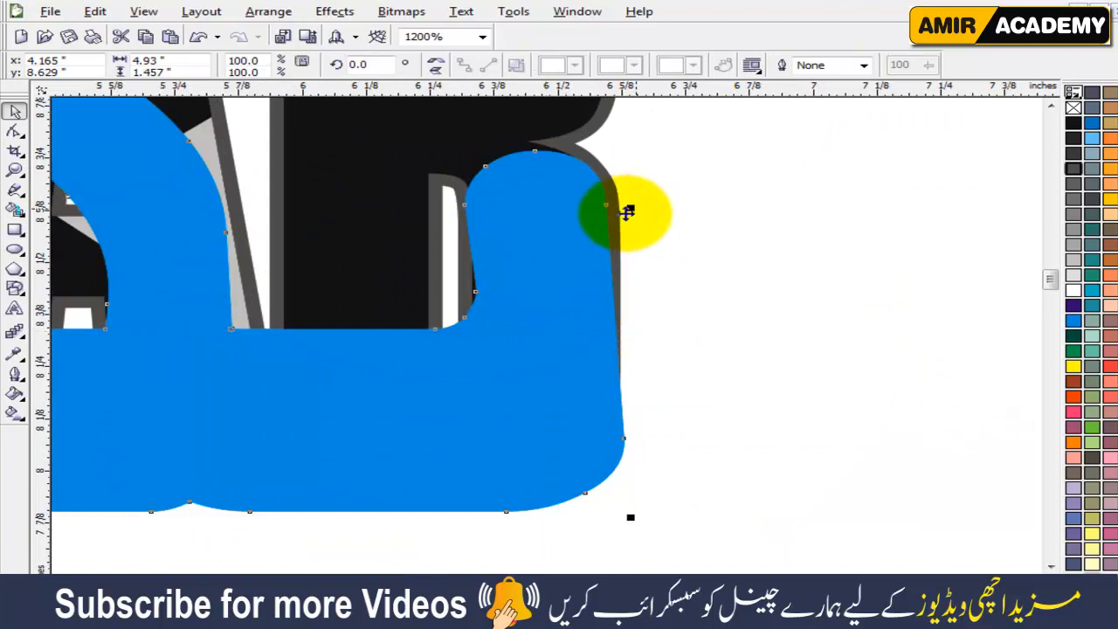
key(F10)
click(524, 269)
drag(724, 133, 412, 312)
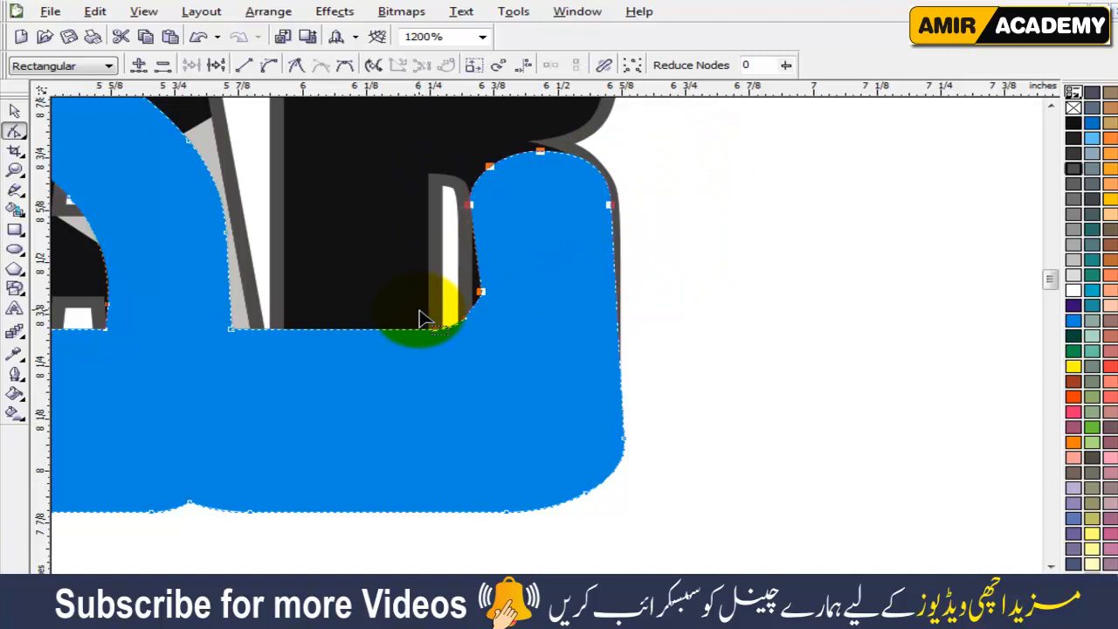
key(Right)
key(Right)
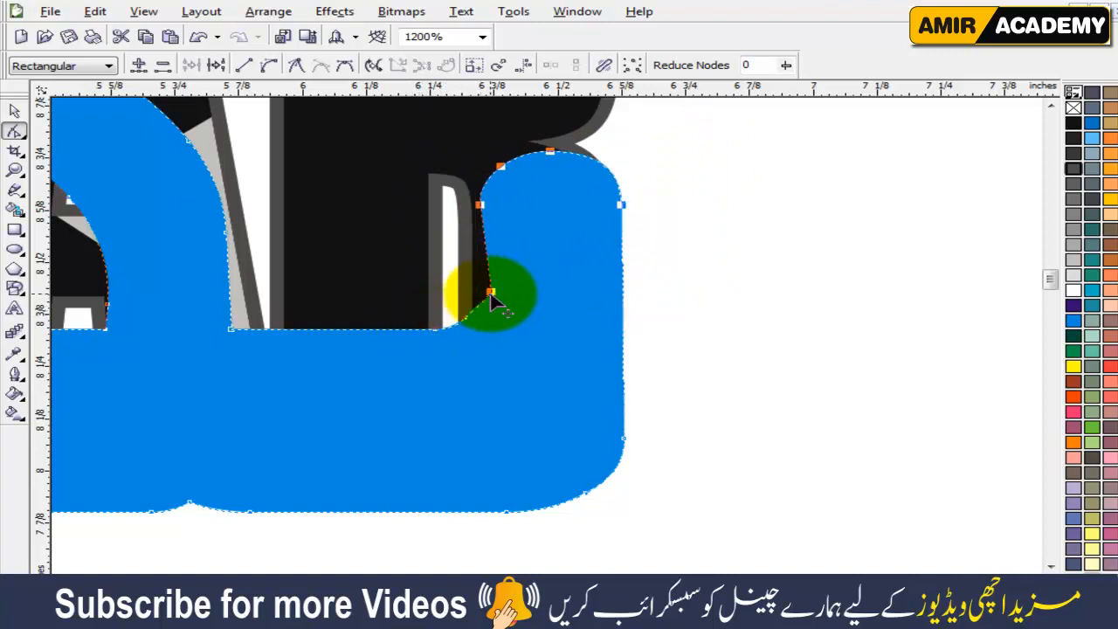
drag(507, 272, 476, 311)
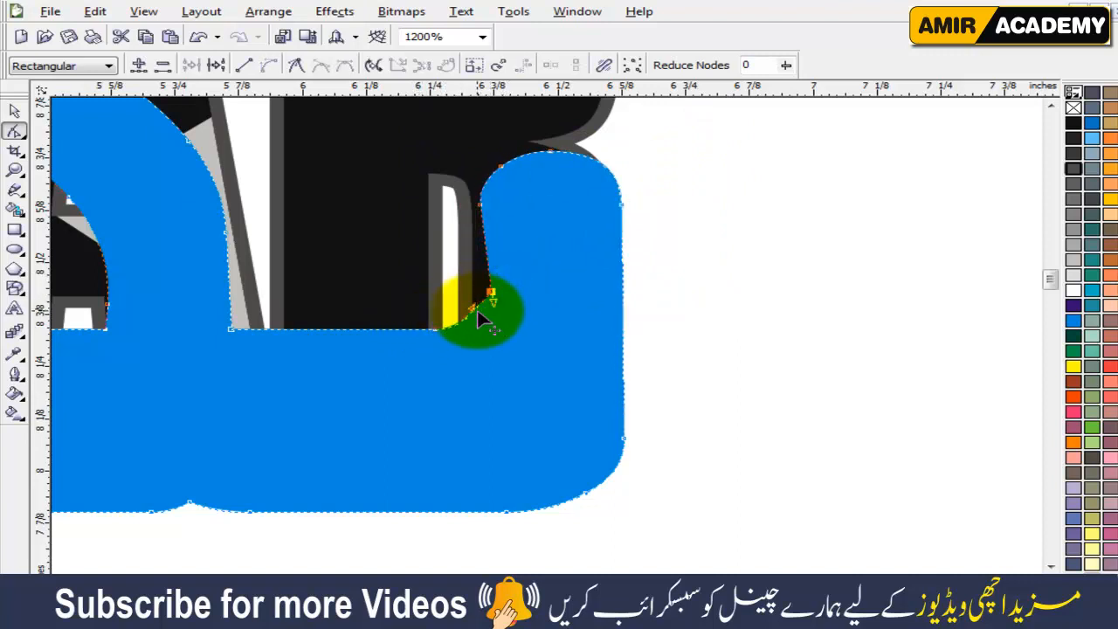
key(Delete)
Shift the nodes around the left end of the main Urdu curve, over H and A, slightly left toward the vertical alif stroke.
scroll(375, 351, down, 1)
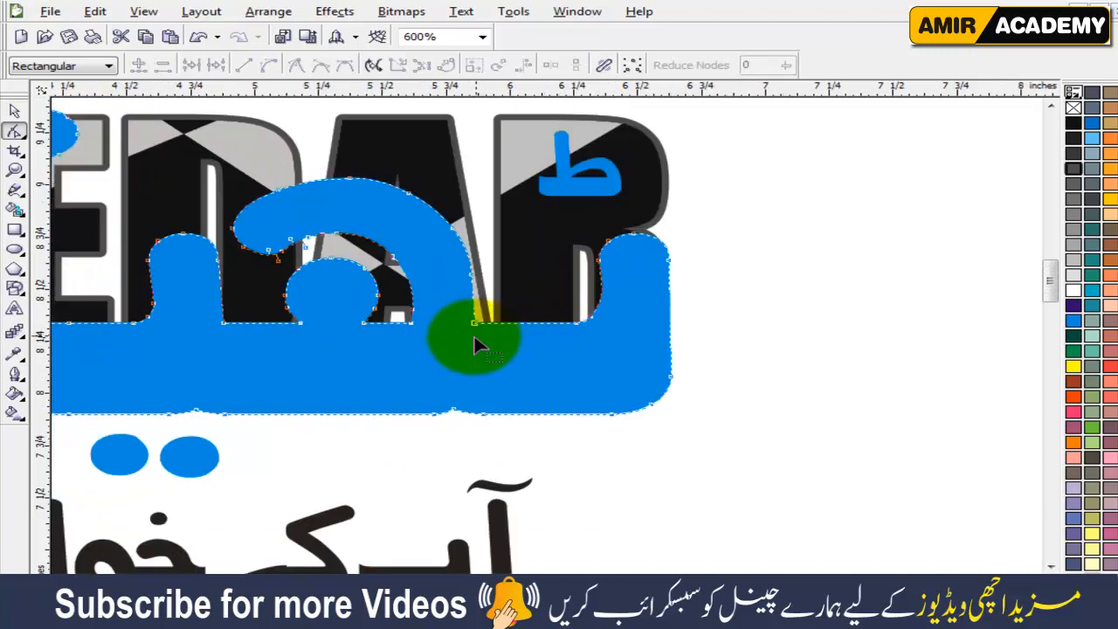
scroll(473, 333, down, 1)
scroll(361, 343, up, 1)
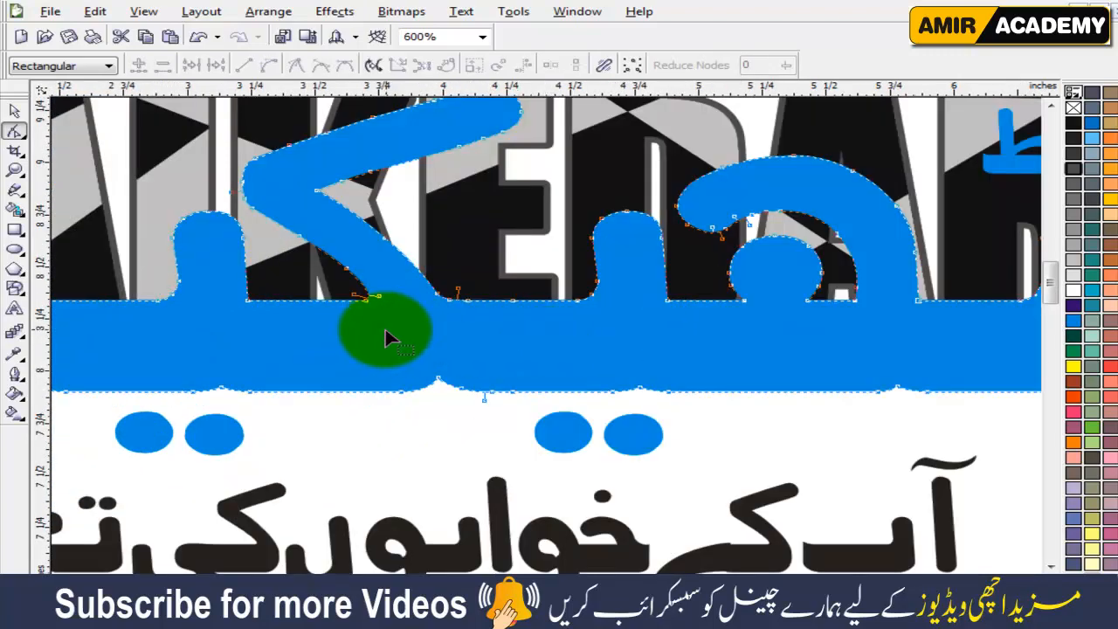
scroll(379, 327, down, 1)
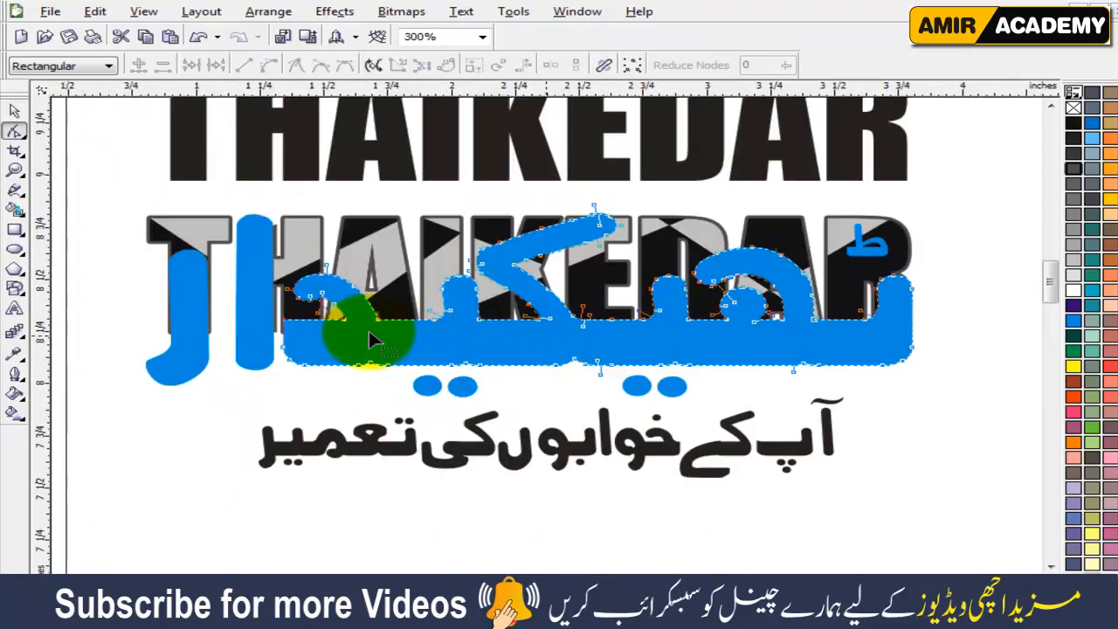
scroll(369, 330, up, 1)
drag(325, 441, 610, 179)
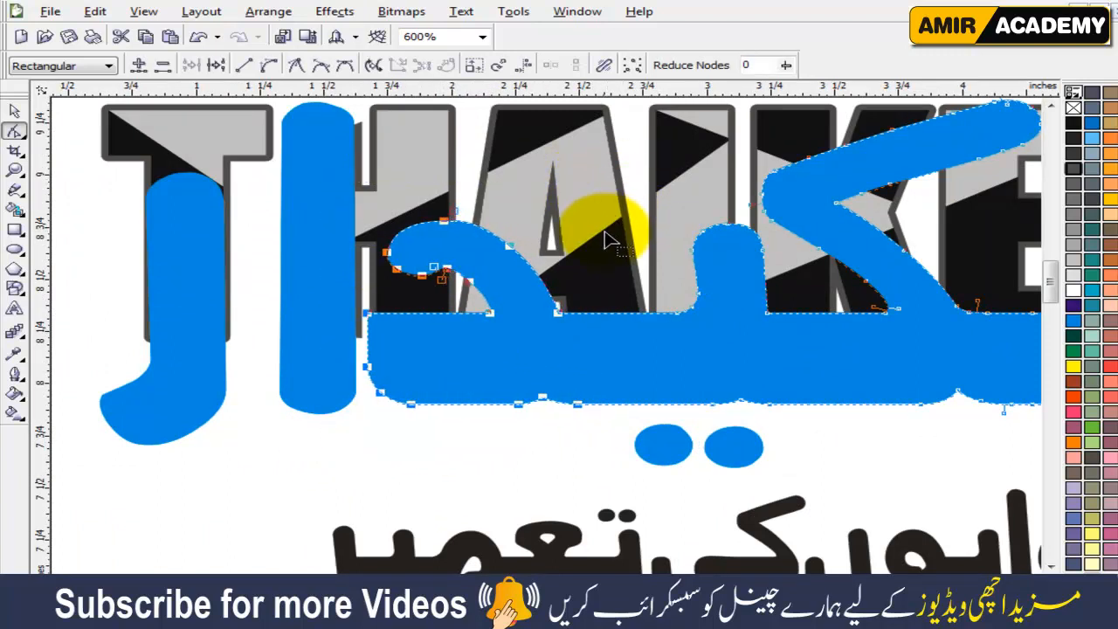
Move the vertical alif stroke between T and H slightly right, closer to the main Urdu curve.
click(315, 260)
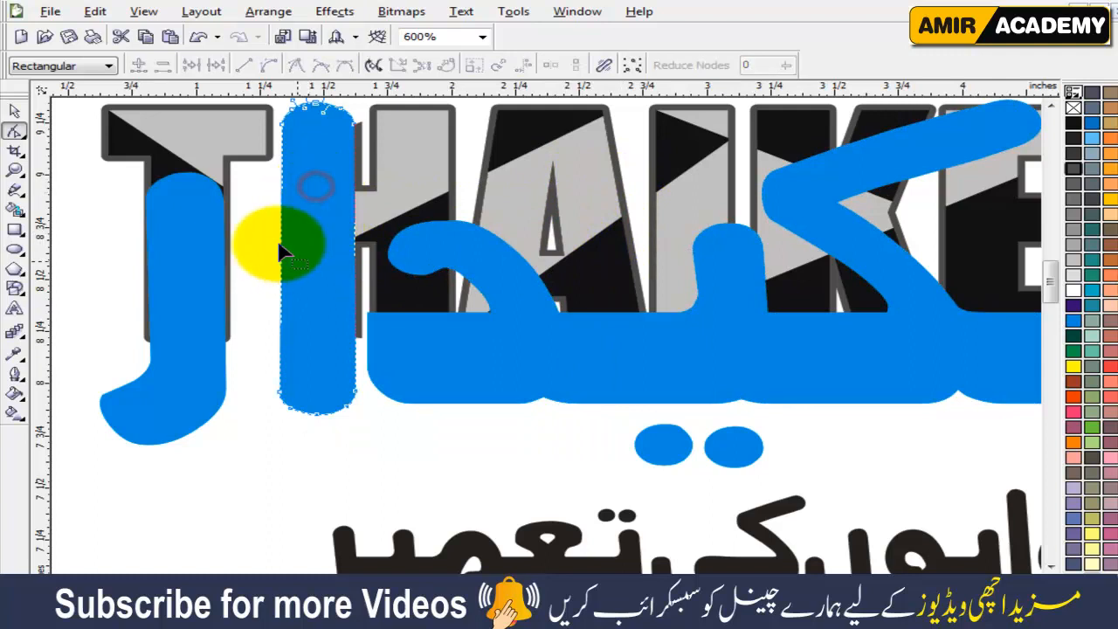
click(15, 111)
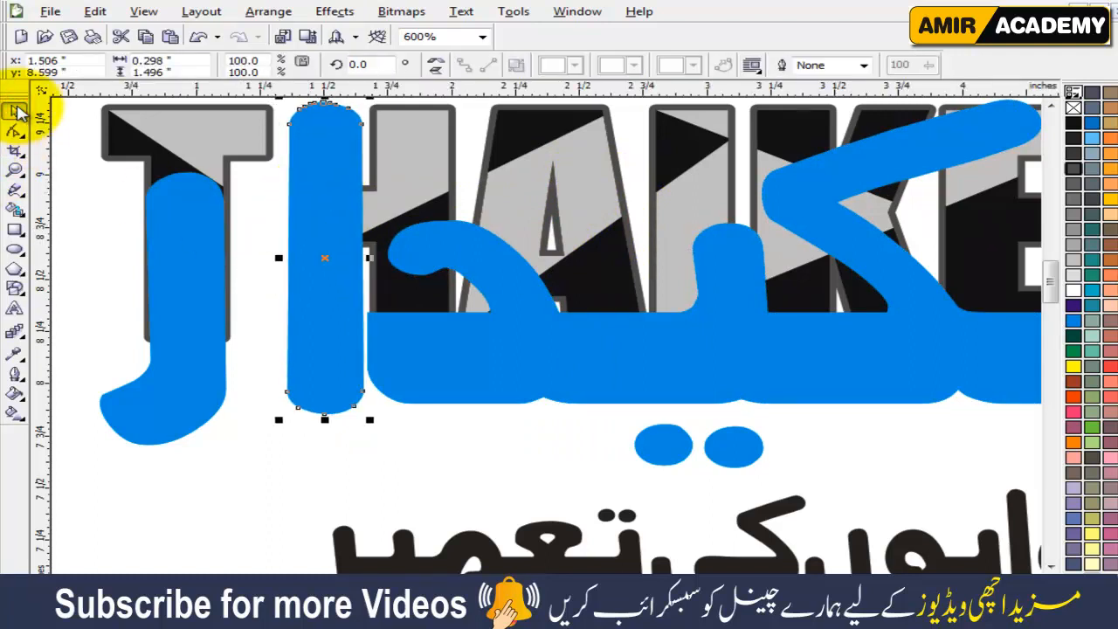
drag(331, 316, 335, 316)
Stretch the leftmost Urdu letter over the T horizontally to 116% so it covers the T's stem.
scroll(340, 311, down, 1)
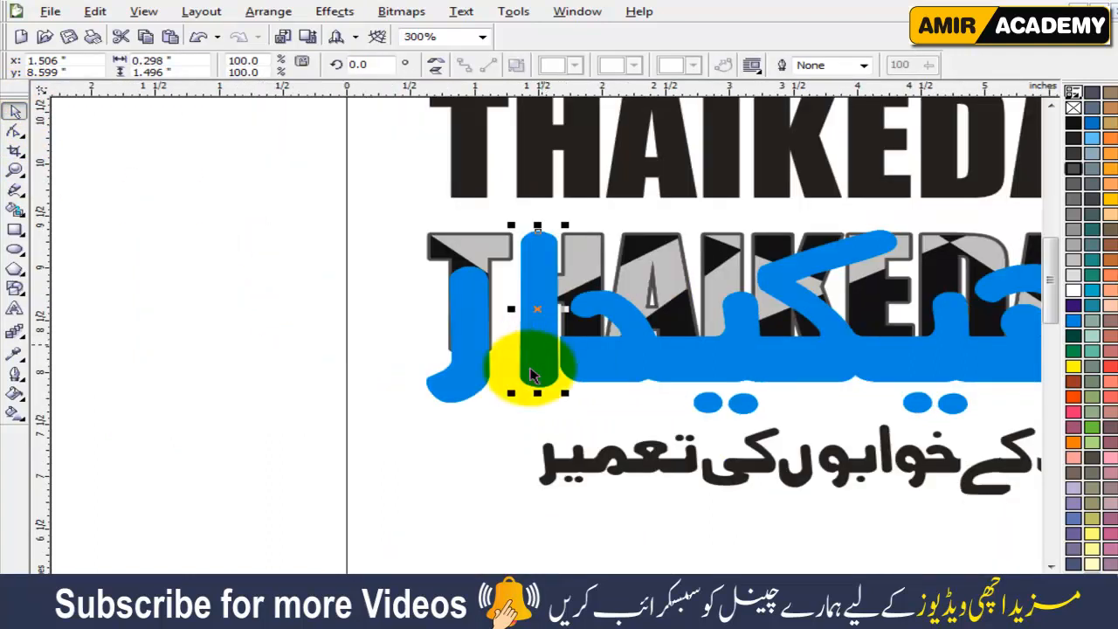
click(471, 451)
scroll(480, 343, up, 2)
double_click(539, 352)
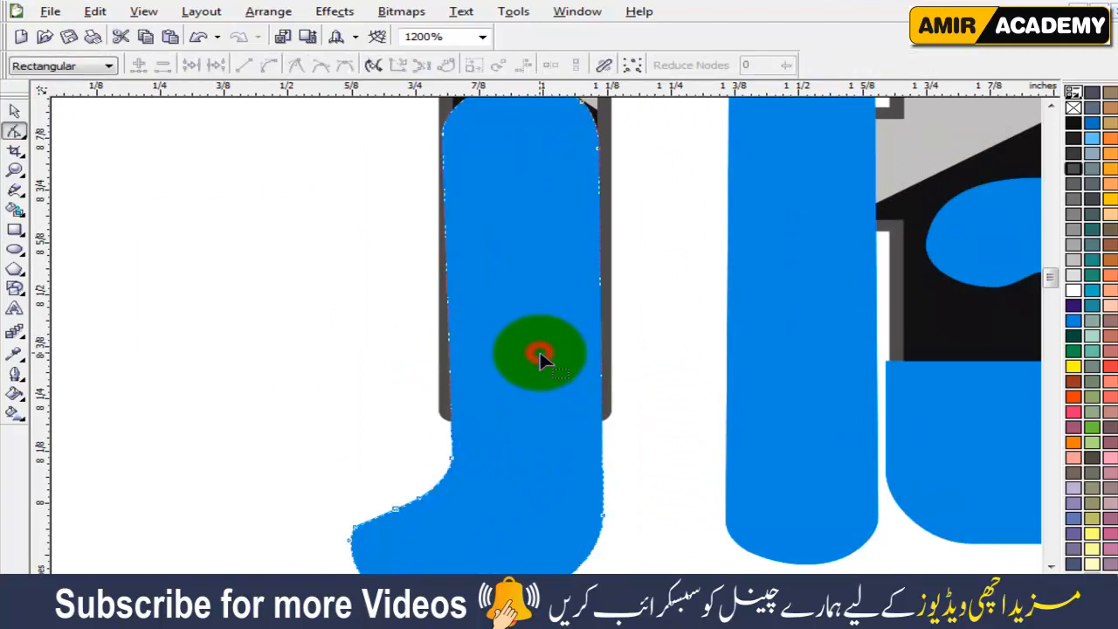
click(15, 110)
scroll(460, 303, down, 1)
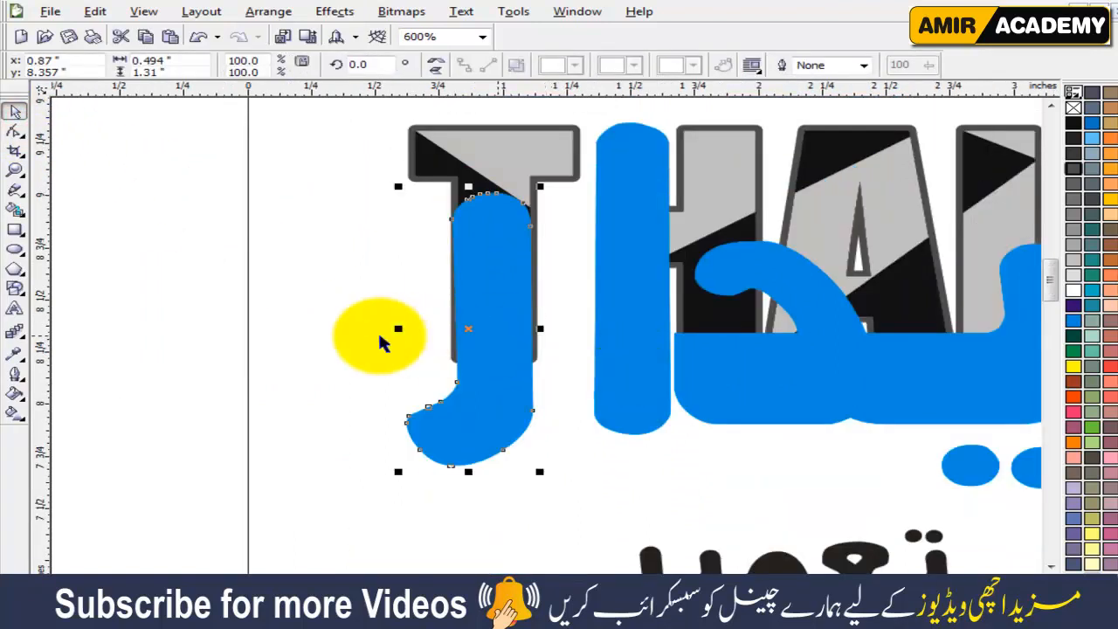
click(349, 334)
click(502, 315)
drag(541, 330, 552, 332)
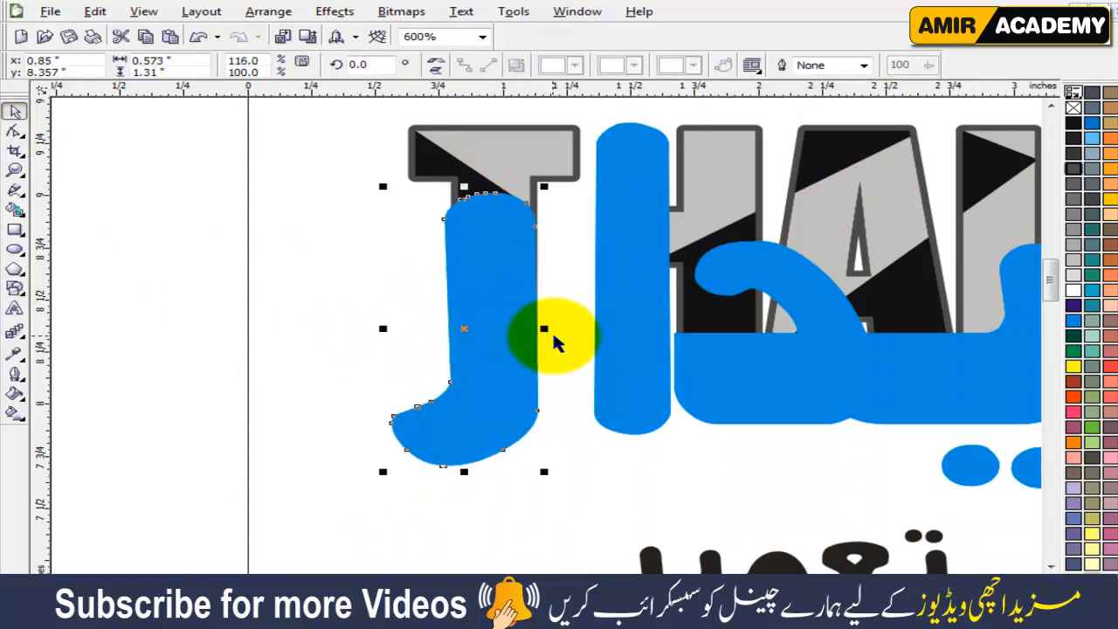
Rotate the leftmost Urdu letter slightly clockwise so its stem stands upright over the T.
click(511, 294)
drag(547, 207, 549, 191)
click(569, 417)
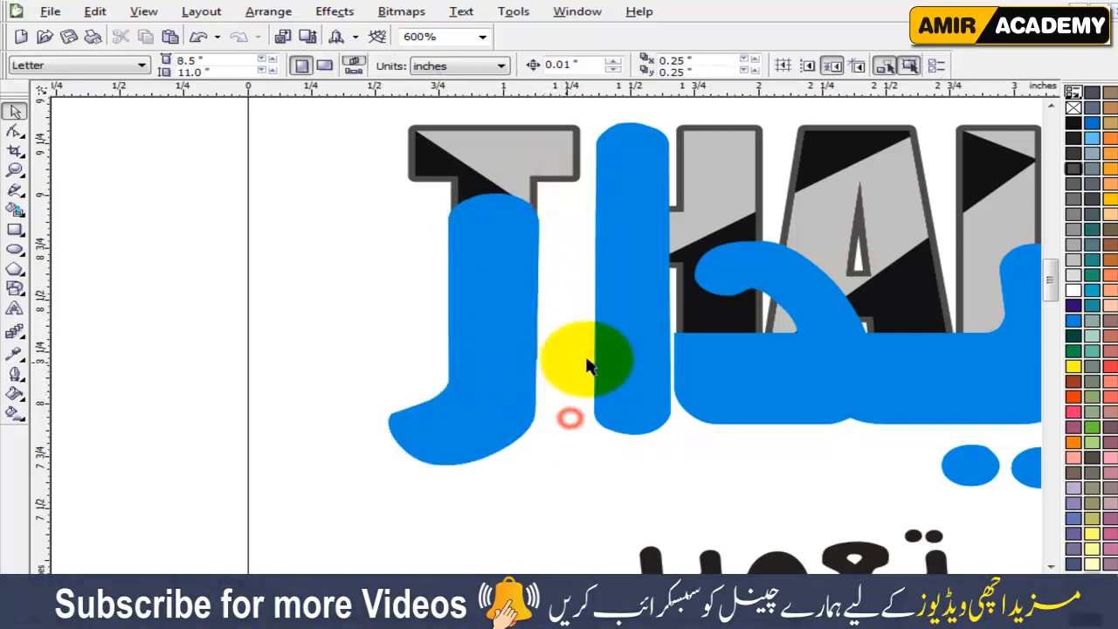
scroll(729, 367, down, 1)
key(F4)
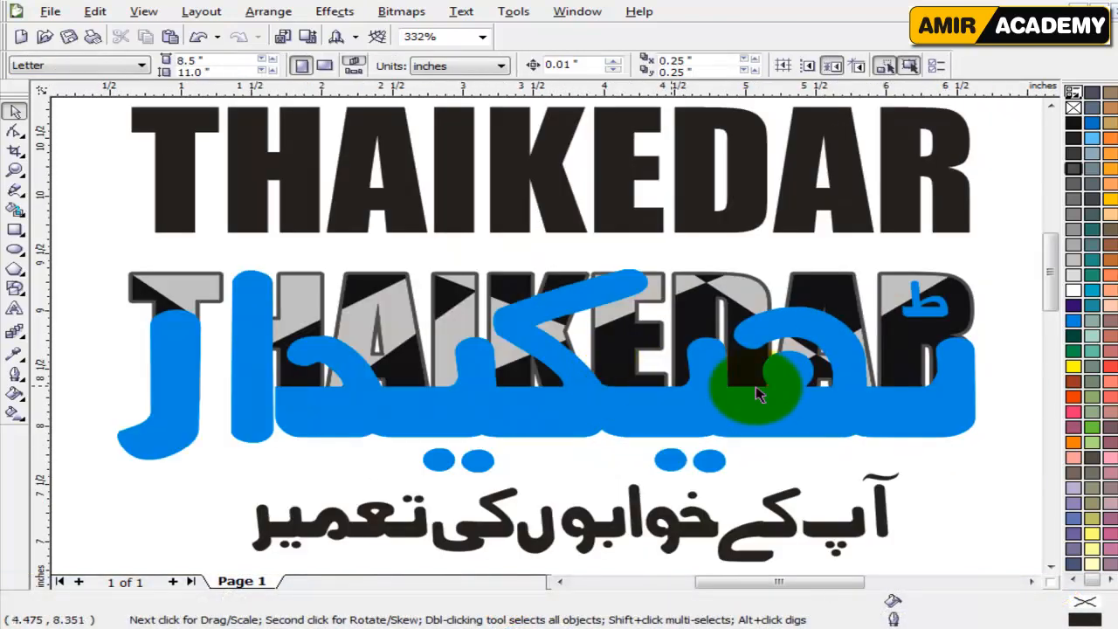
click(891, 284)
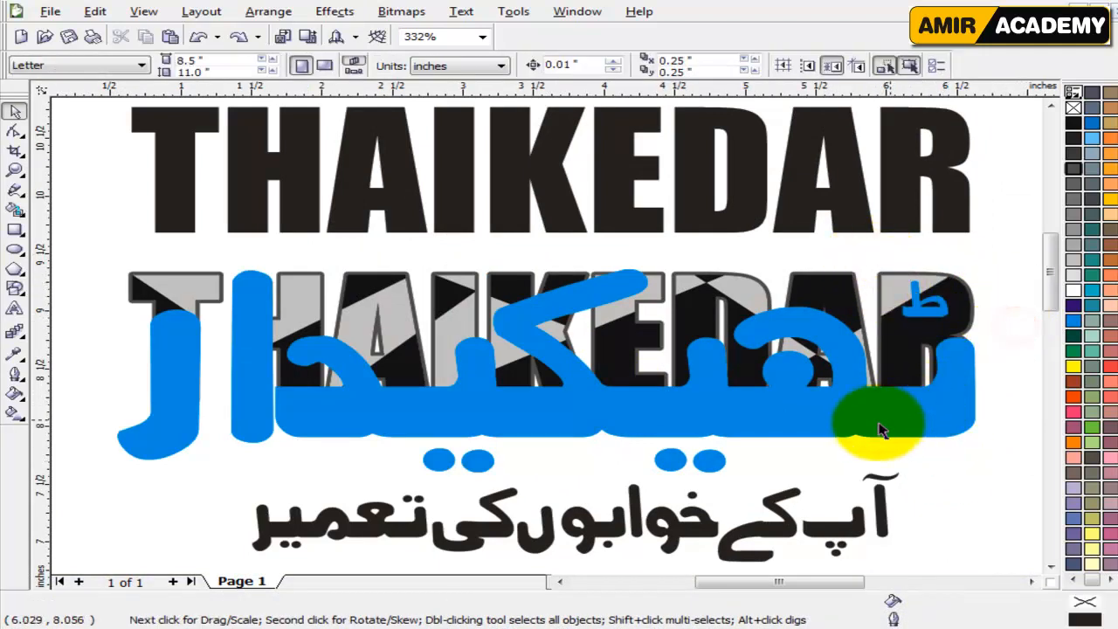
drag(872, 423, 872, 443)
key(ctrl+z)
click(969, 496)
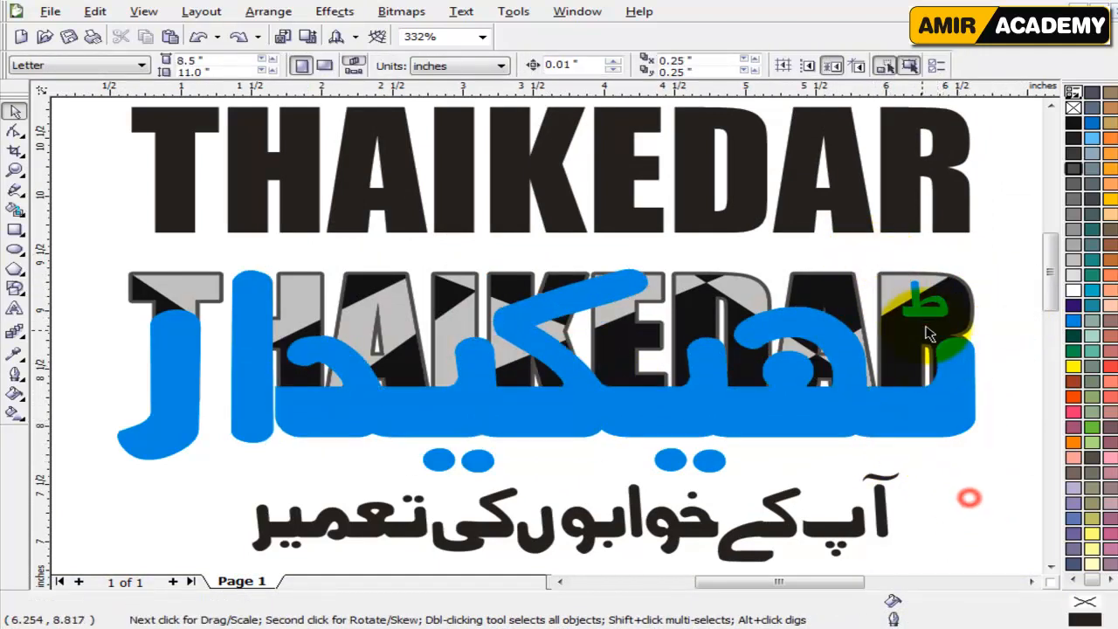
click(917, 309)
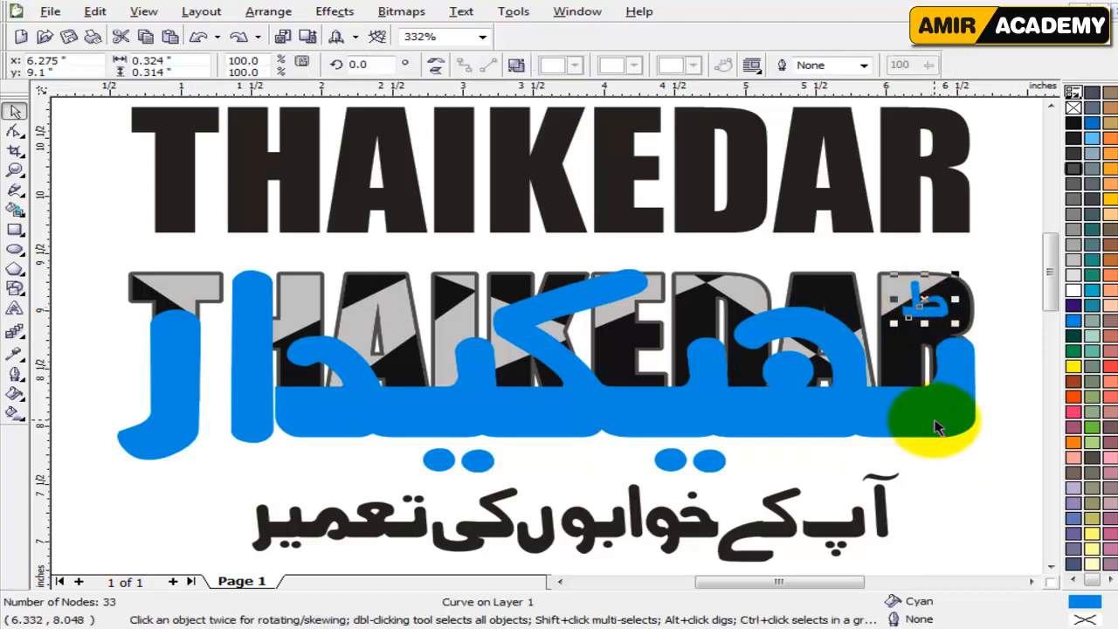
shift+click(936, 420)
click(970, 481)
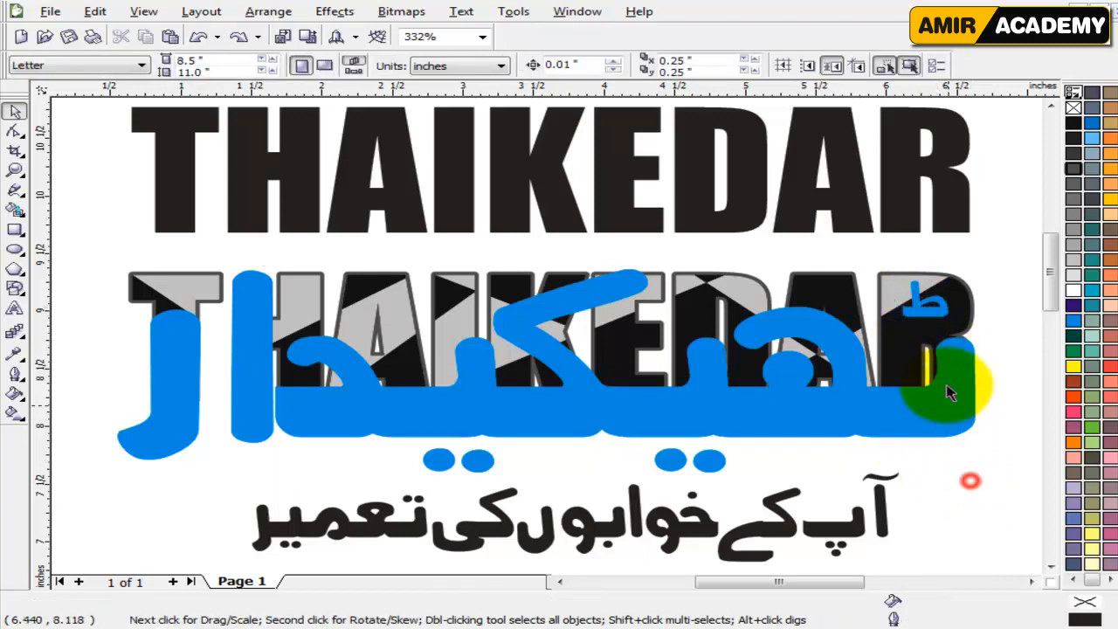
Select all eight cyan Urdu pieces, including the four dots and the small mark, and combine them into one curve.
click(921, 307)
shift+click(938, 425)
shift+click(708, 460)
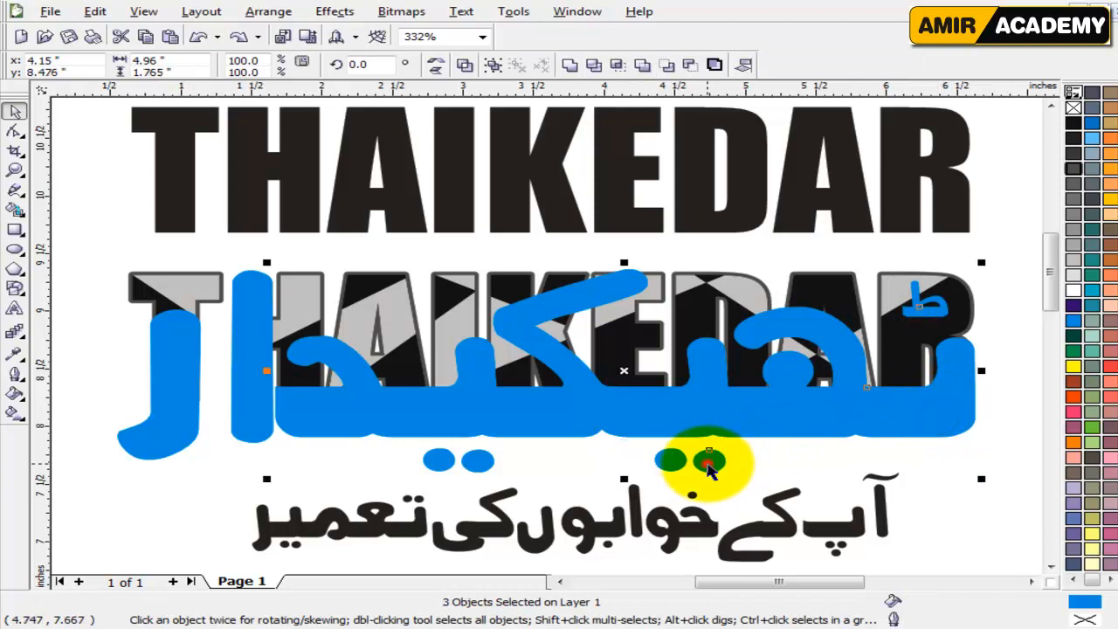
shift+click(669, 459)
shift+click(476, 461)
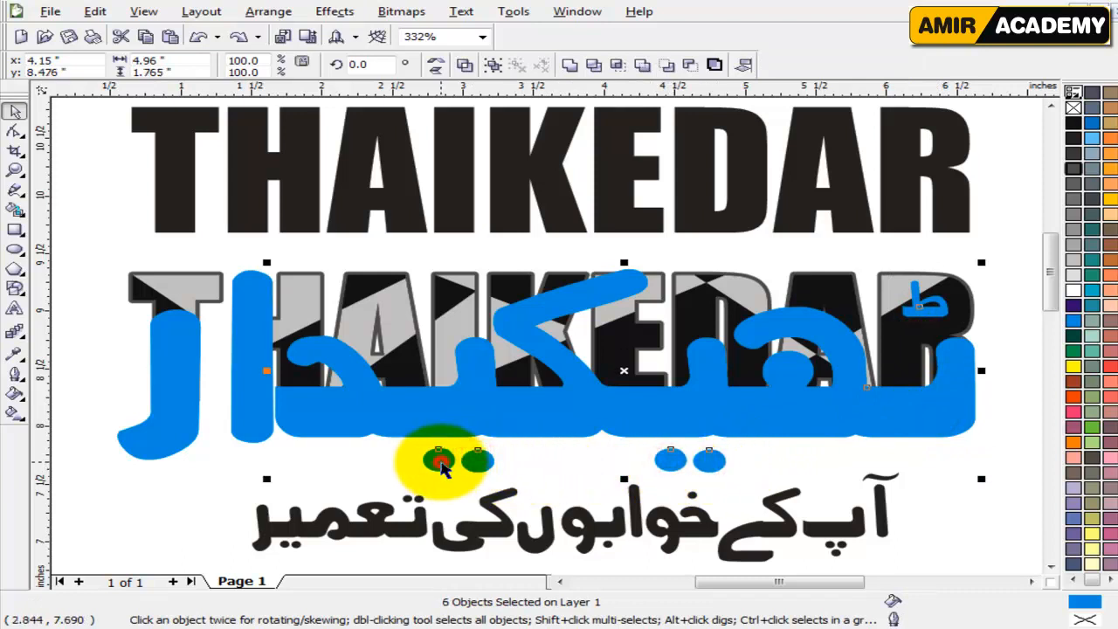
shift+click(188, 417)
shift+click(258, 377)
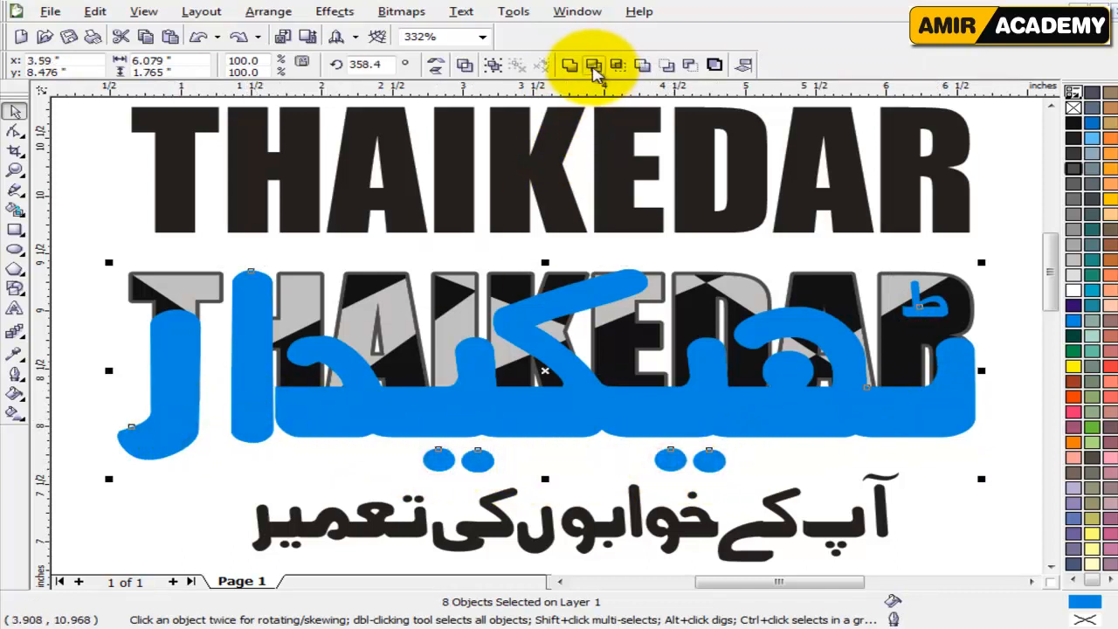
click(466, 65)
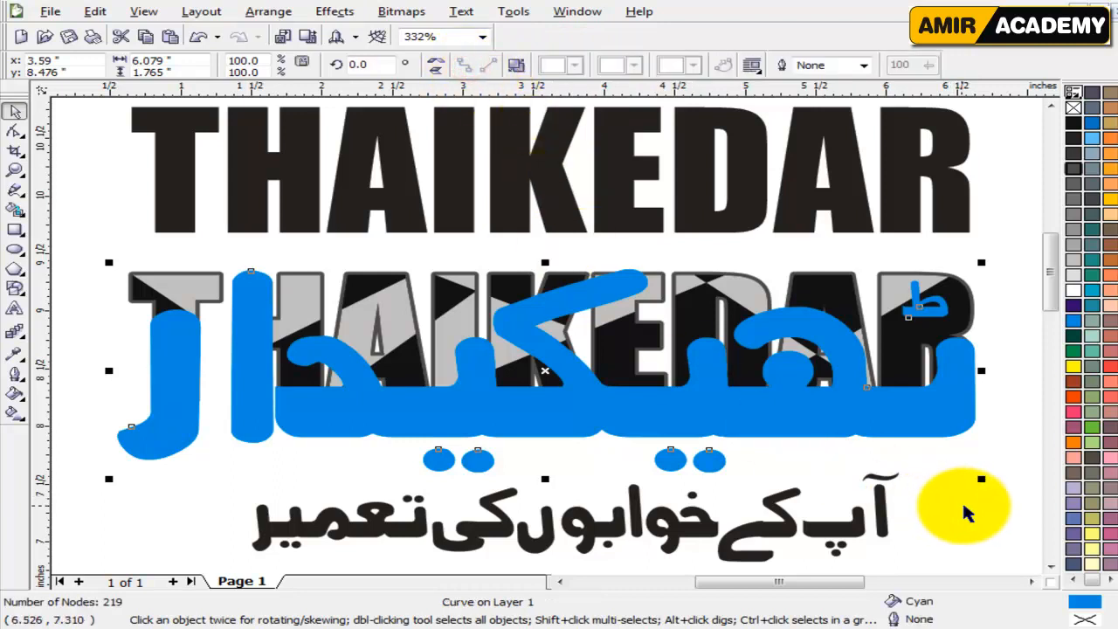
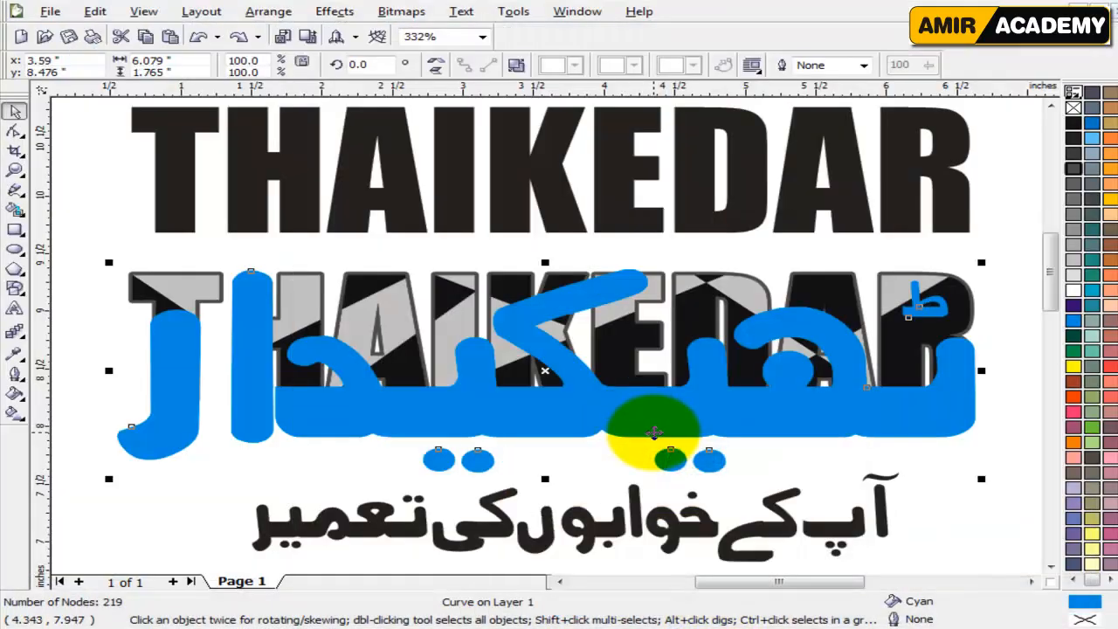
Fill the combined Urdu lettering with Deep Yellow.
click(978, 511)
click(949, 412)
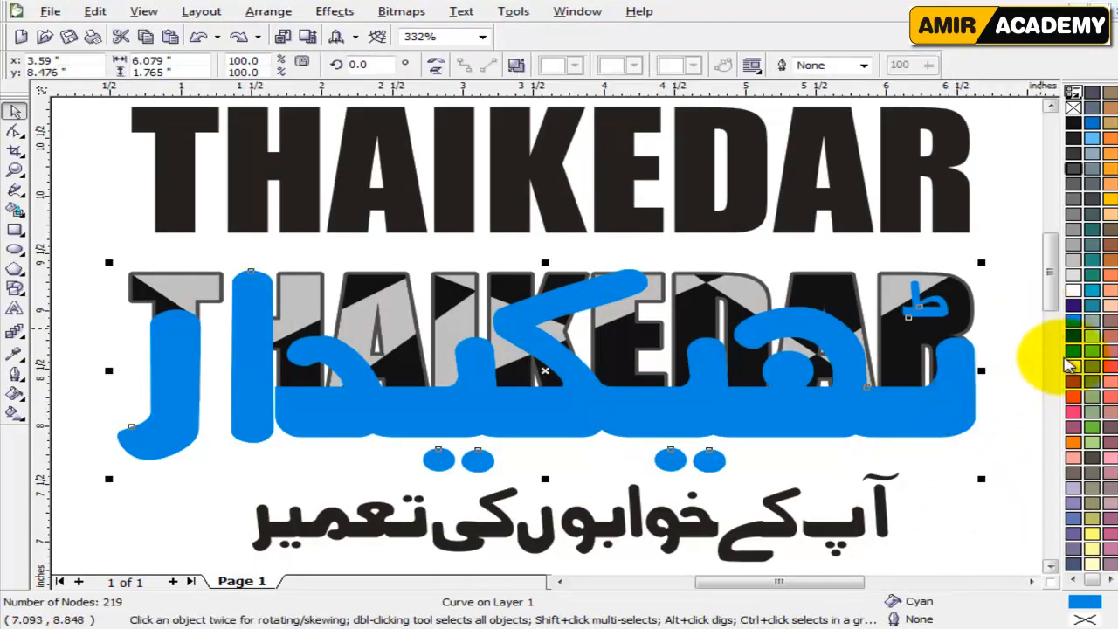
click(1110, 200)
click(967, 530)
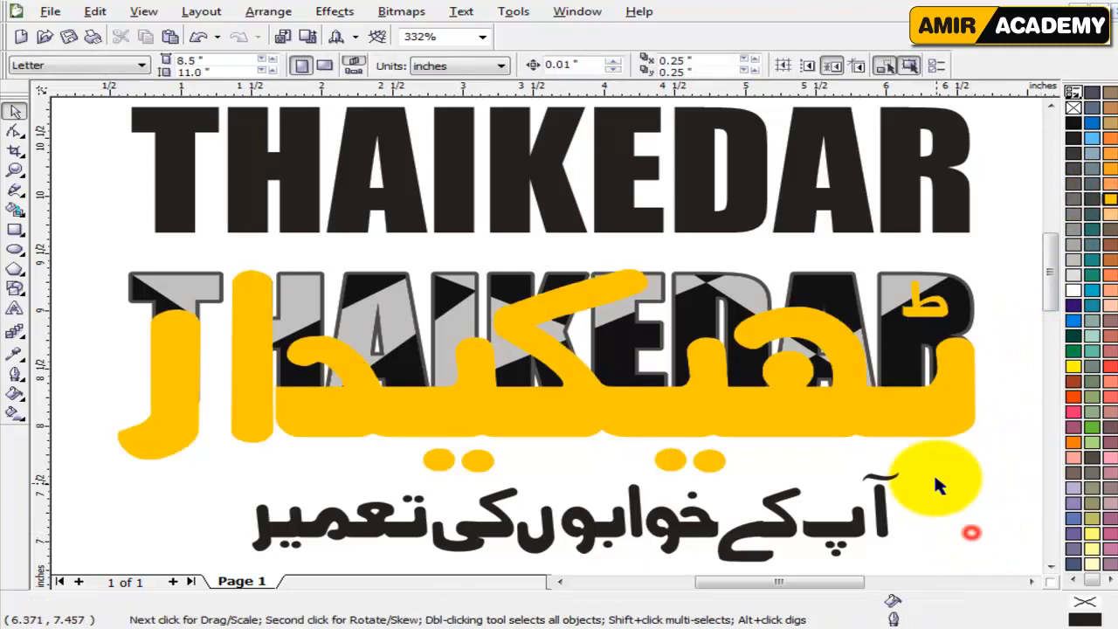
click(911, 410)
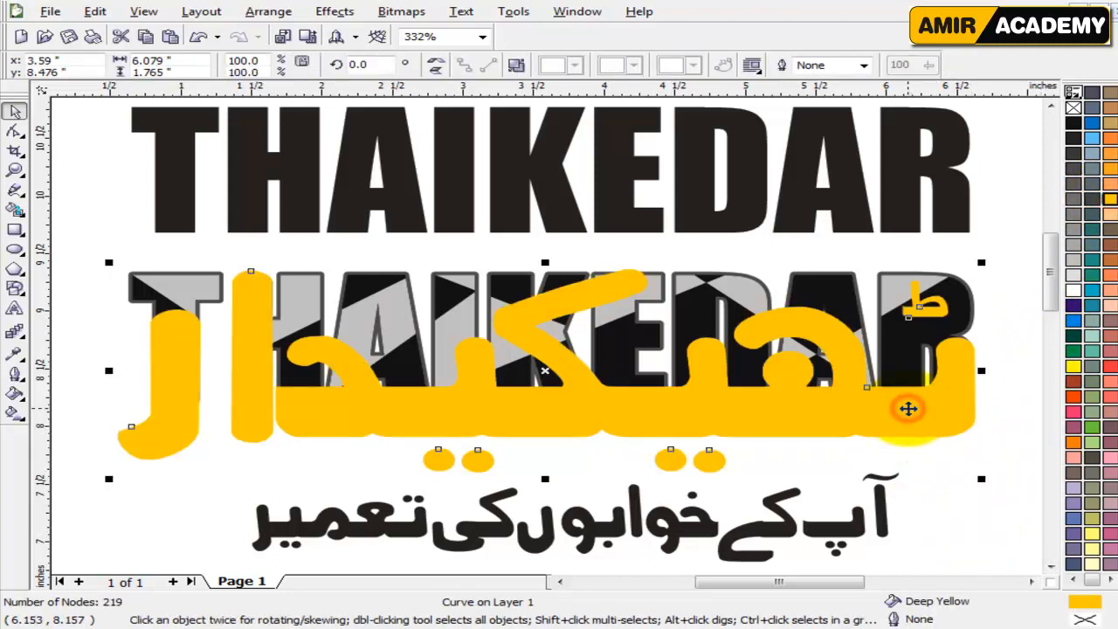
Copy the 4 pt, 80% Black outline from the faceted THAIKEDAR letters onto the yellow Urdu lettering.
click(1018, 307)
click(950, 284)
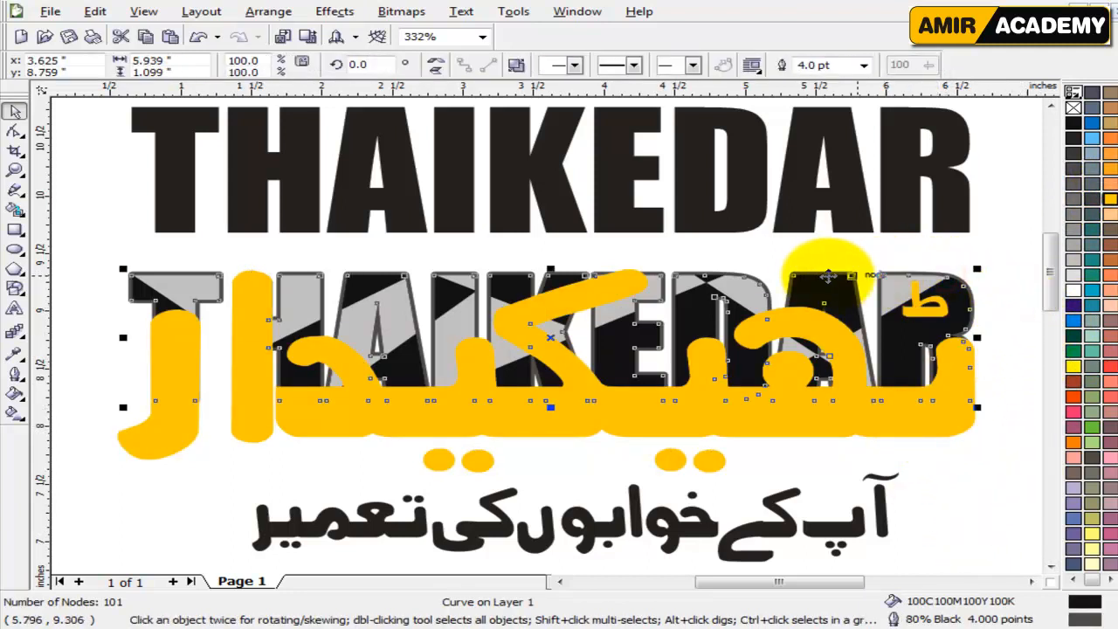
click(813, 262)
click(810, 275)
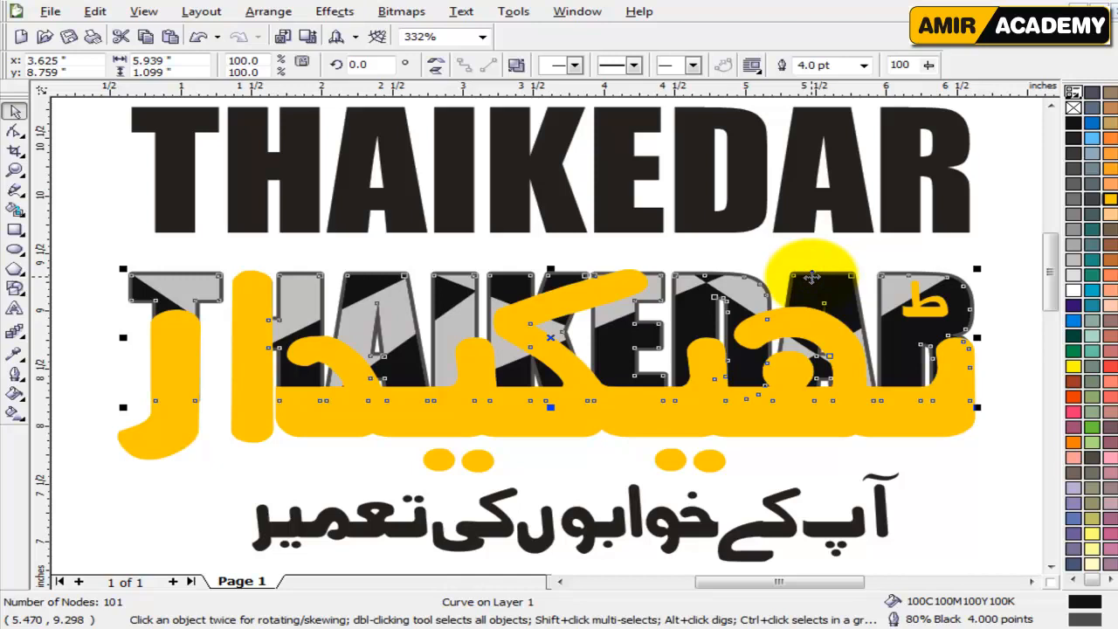
drag(811, 275, 829, 341)
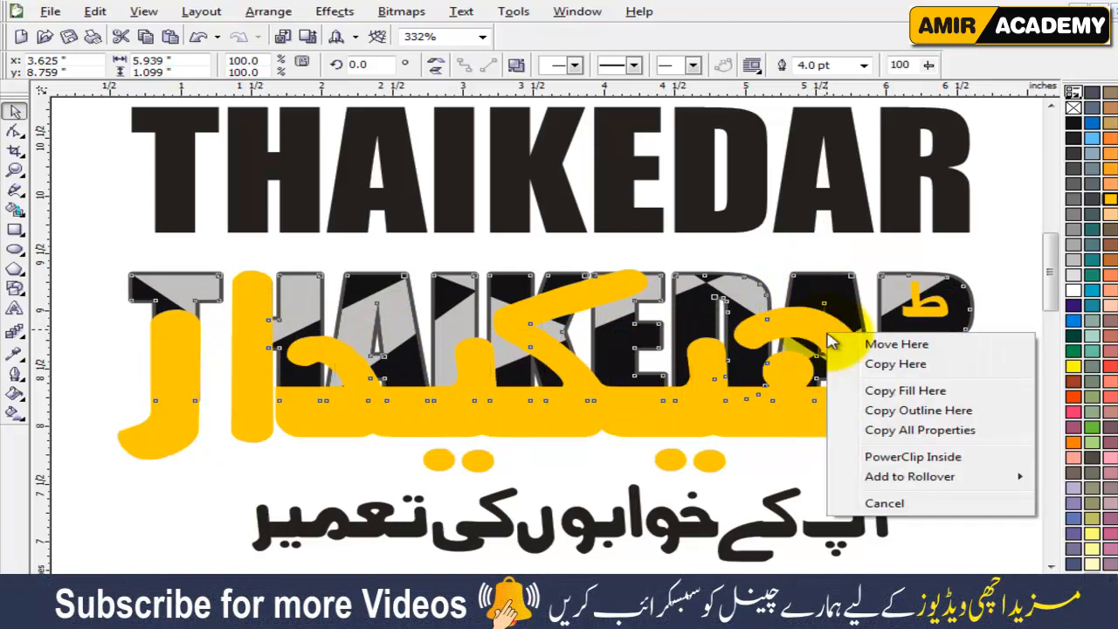
click(918, 412)
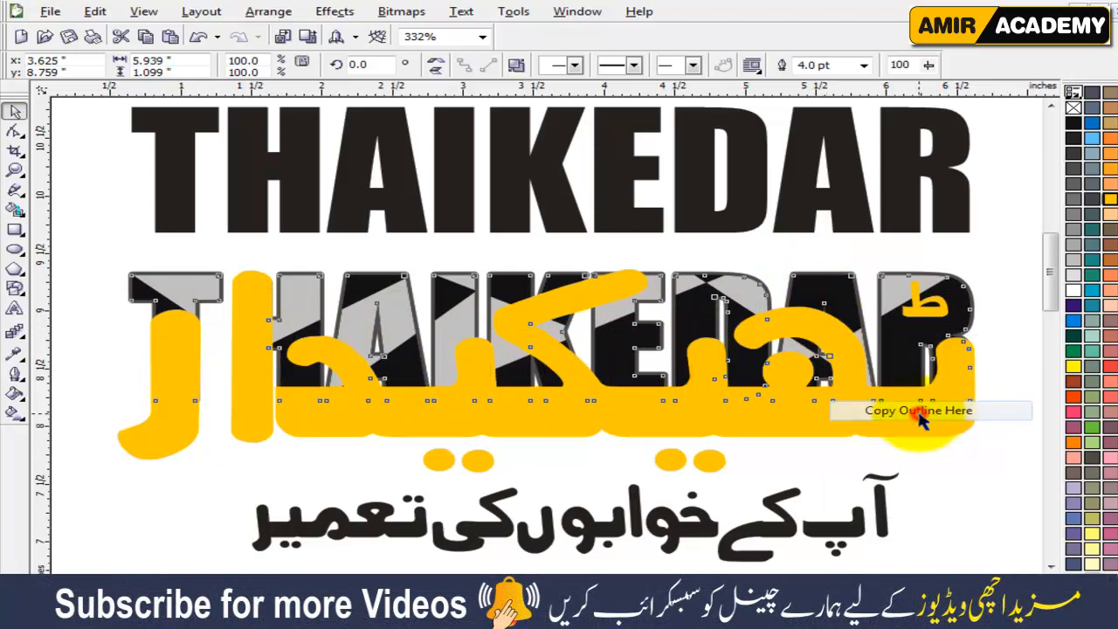
click(976, 475)
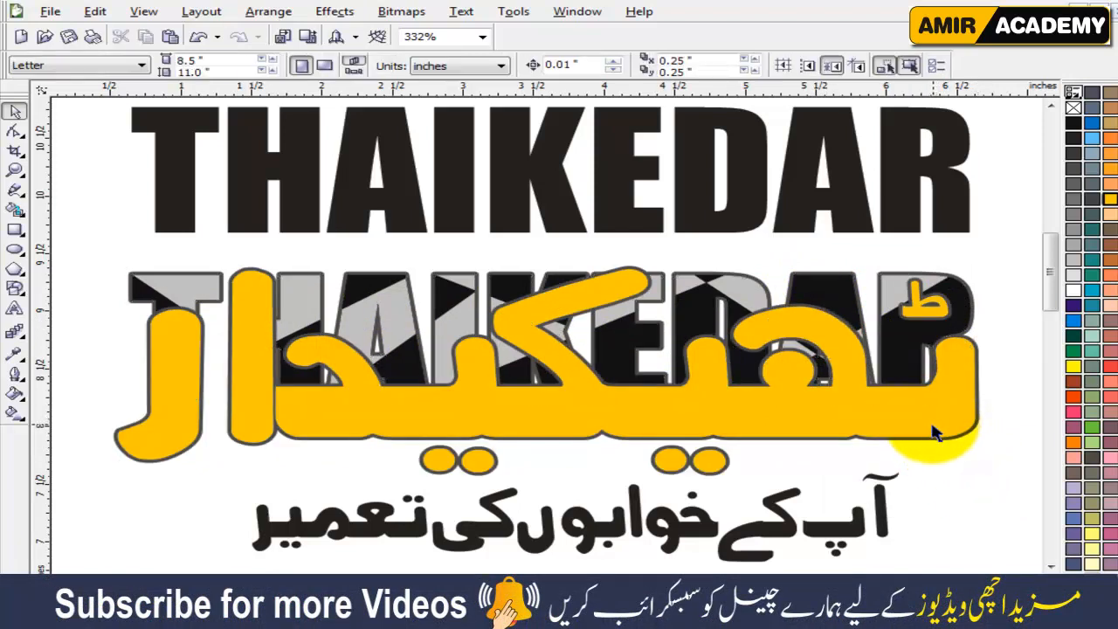
Set the yellow Urdu lettering's outline colour to black.
click(934, 433)
right_click(1074, 124)
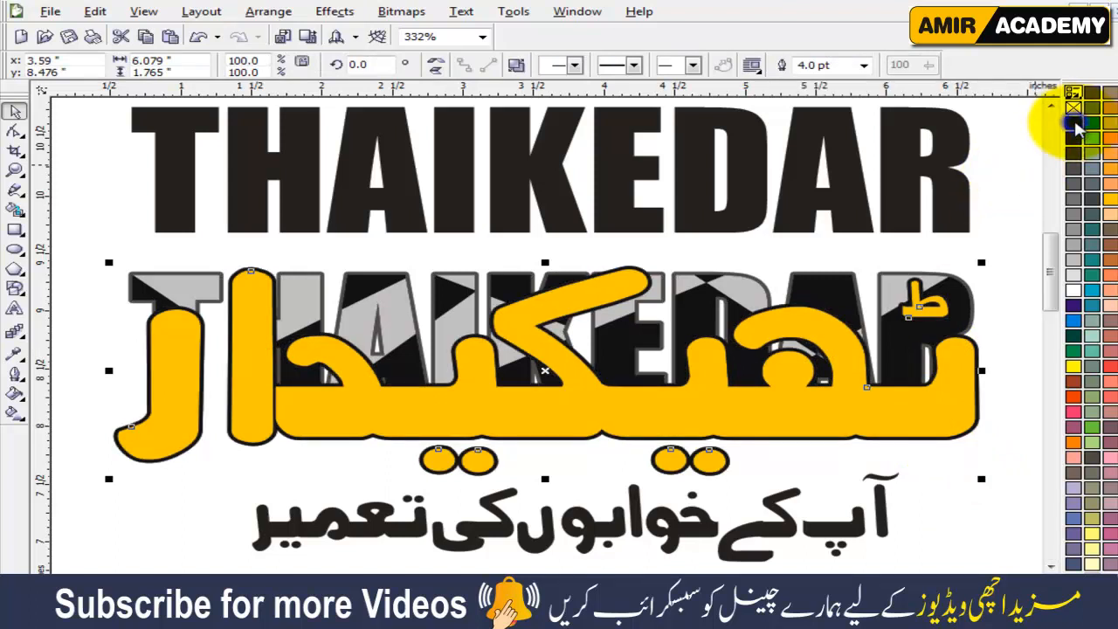
click(930, 513)
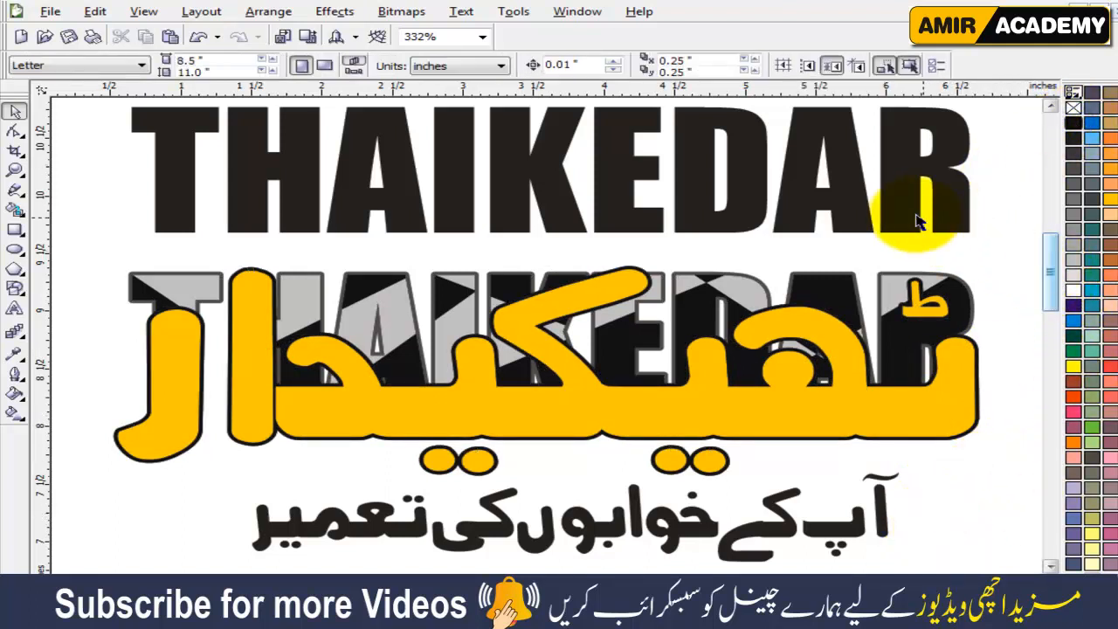
Delete the plain black THAIKEDAR word above the logo.
drag(864, 209, 839, 192)
key(Delete)
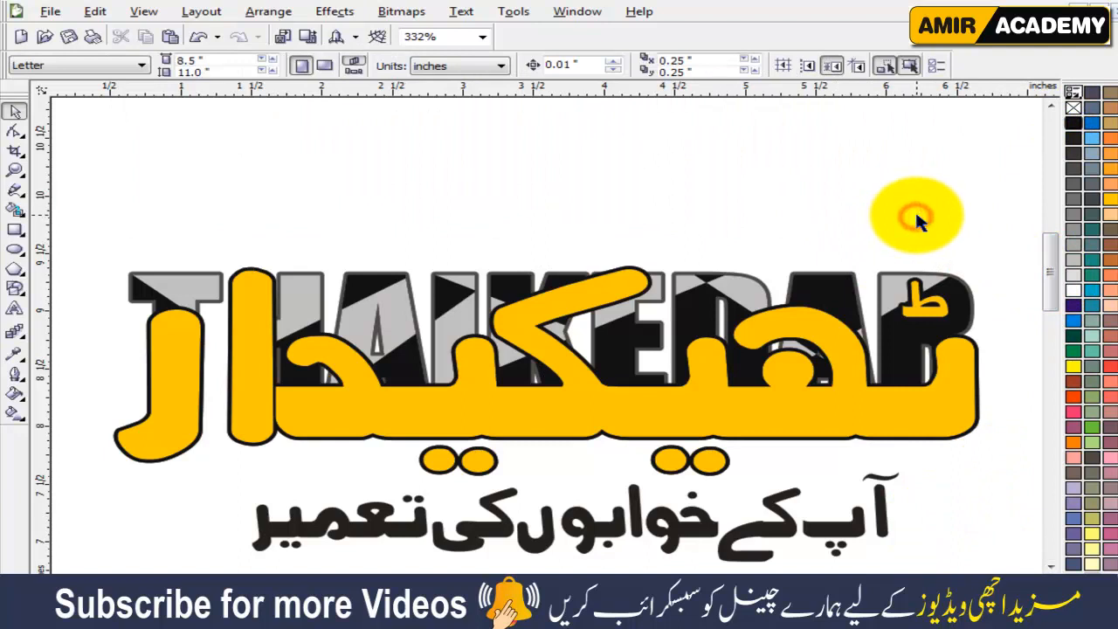
scroll(934, 383, up, 1)
Break the combined yellow Urdu lettering apart into separate pieces.
click(960, 225)
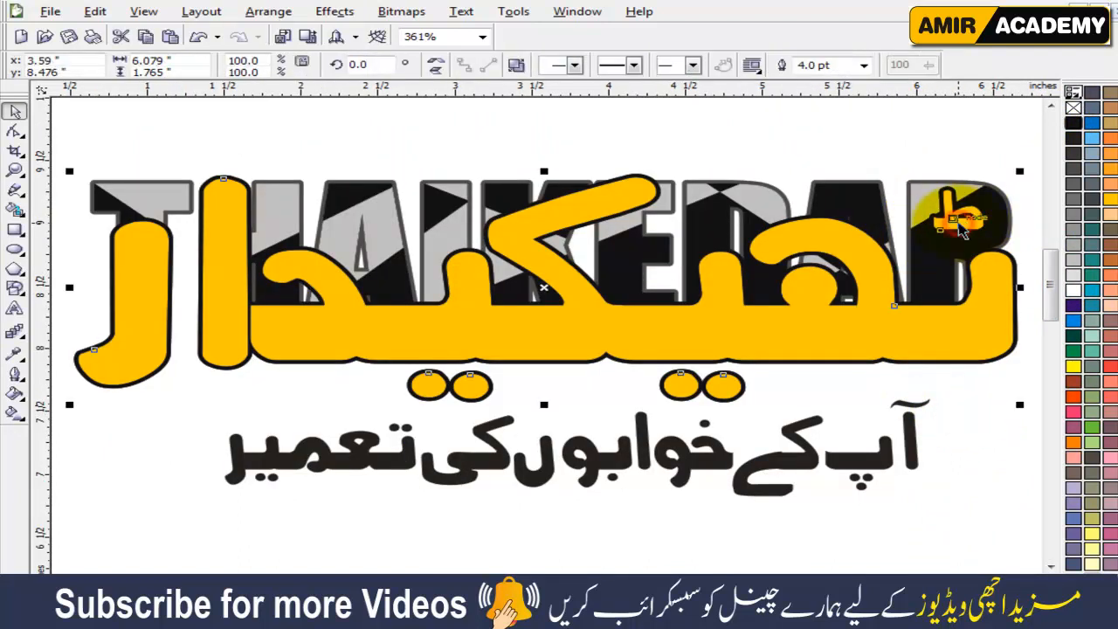
click(519, 67)
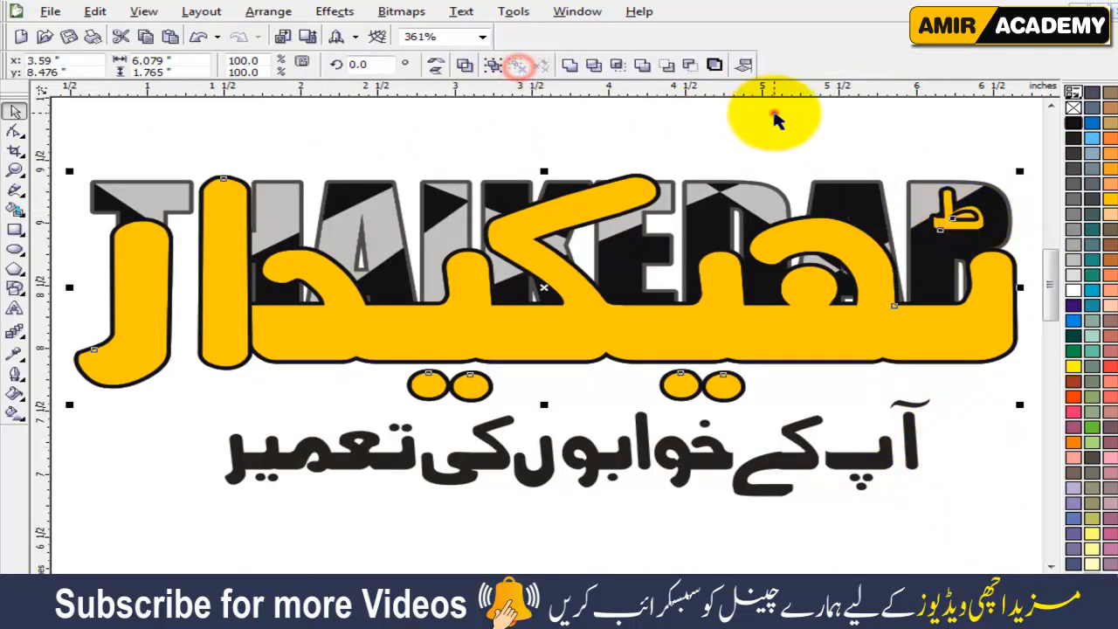
click(775, 114)
Select the small yellow Urdu mark over the R and change its outline colour to white.
scroll(969, 222, up, 1)
drag(431, 210, 642, 386)
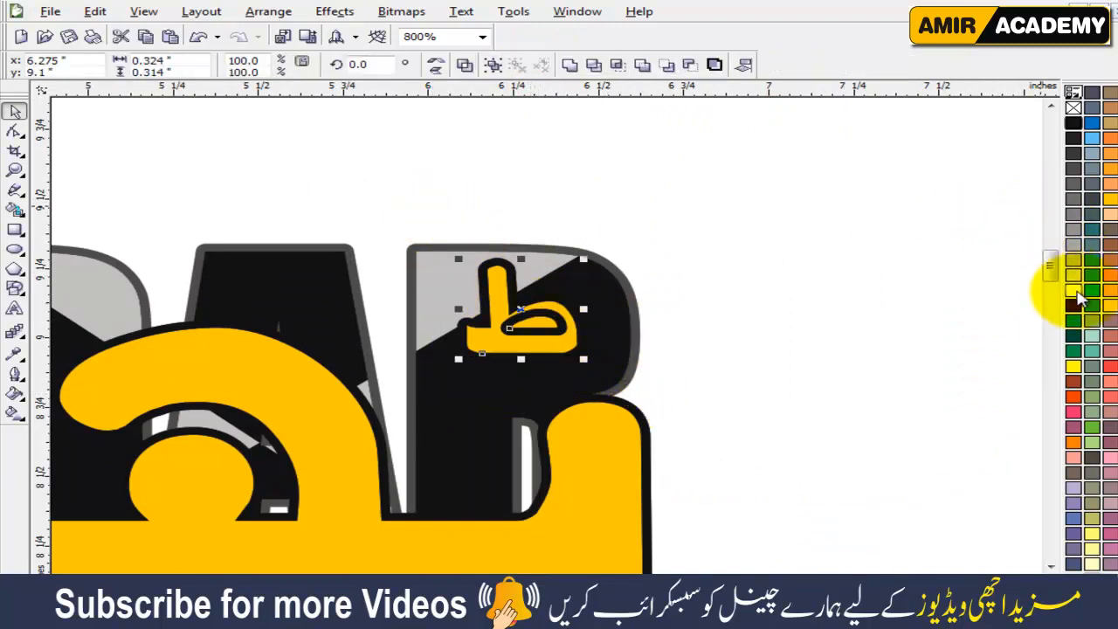
right_click(1073, 291)
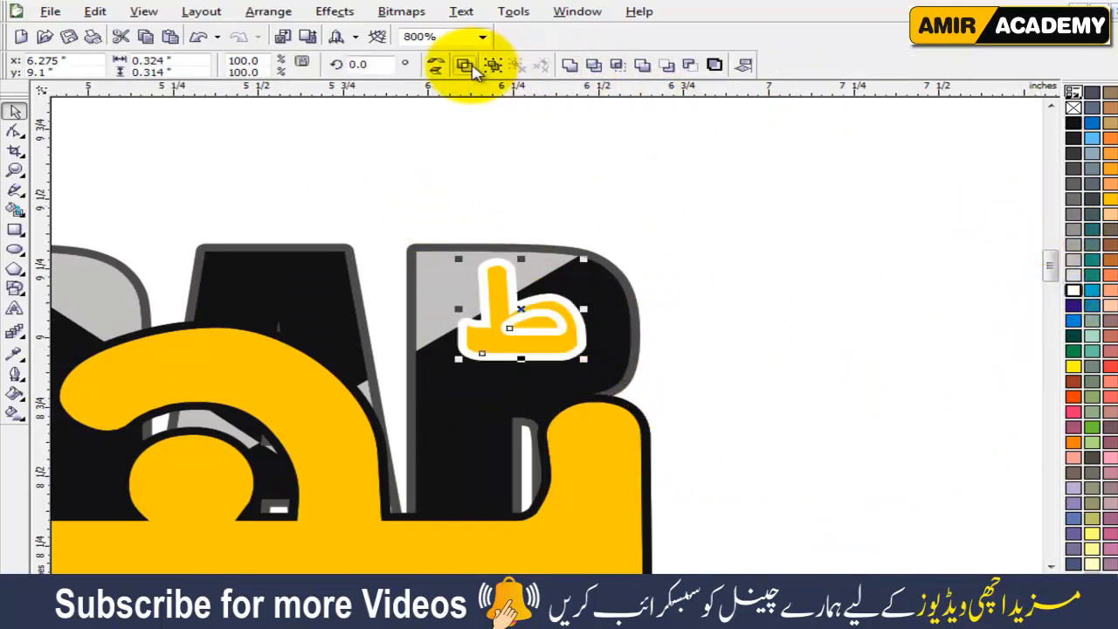
click(815, 393)
scroll(591, 425, down, 4)
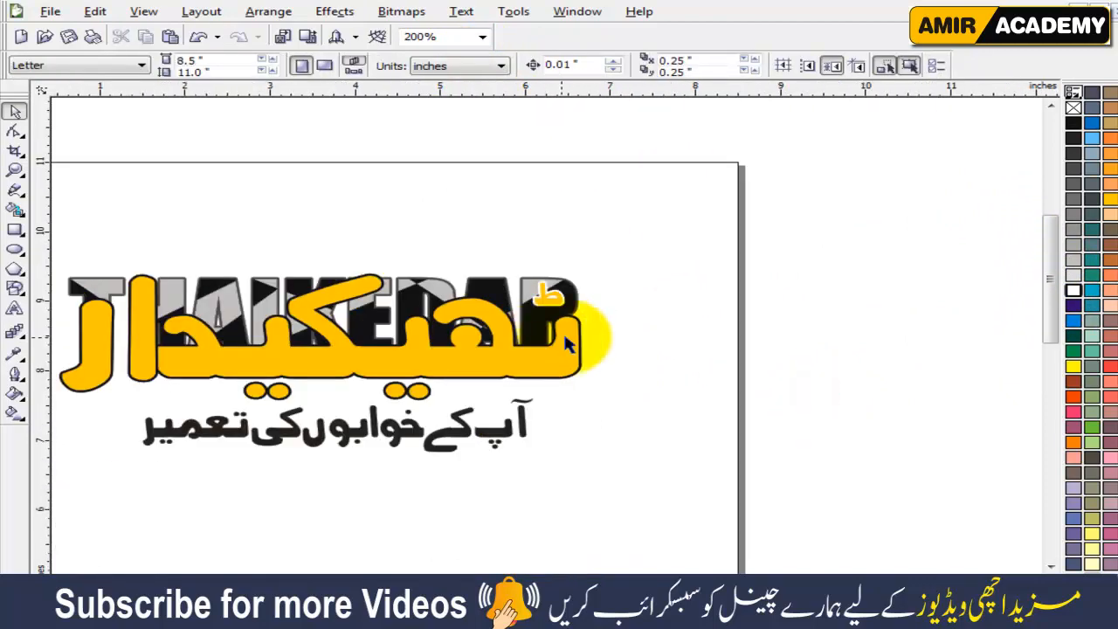
scroll(569, 408, up, 3)
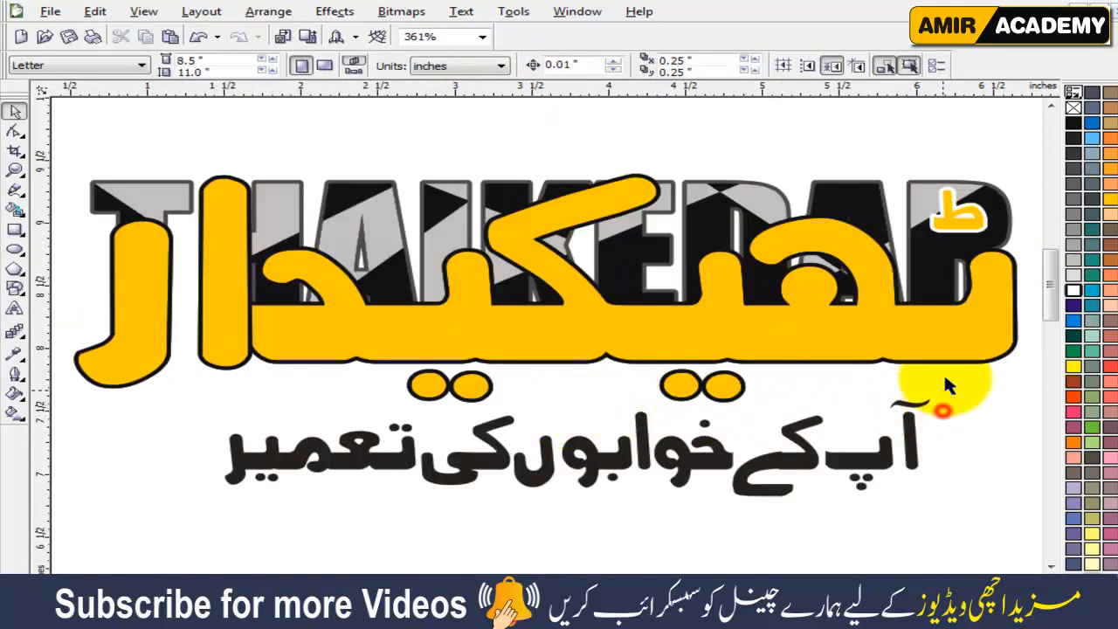
click(985, 352)
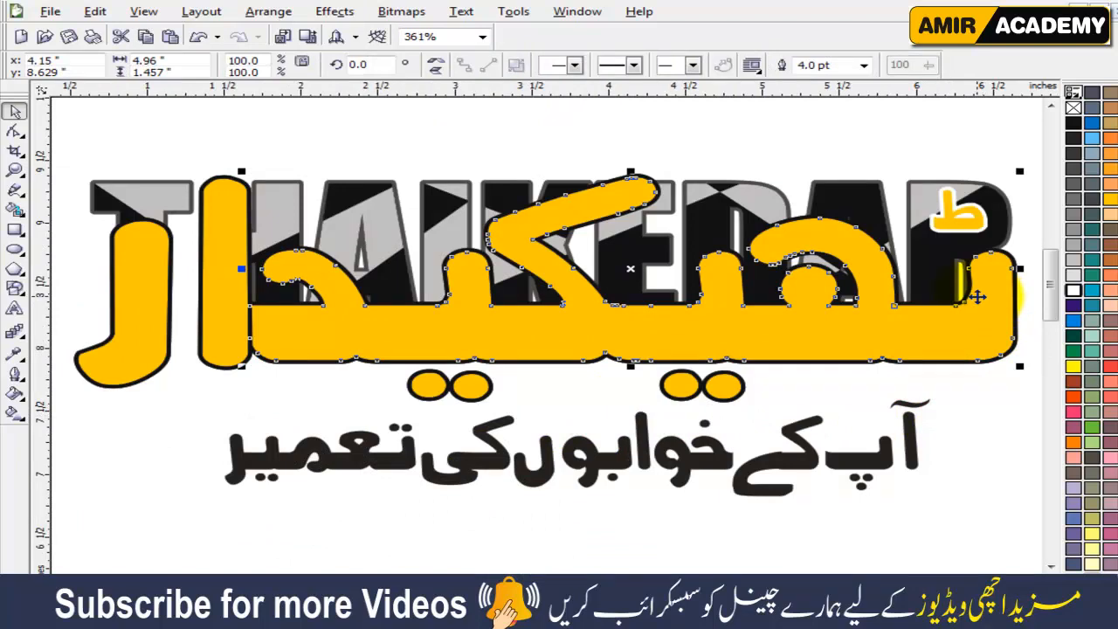
drag(966, 319, 961, 341)
key(ctrl+z)
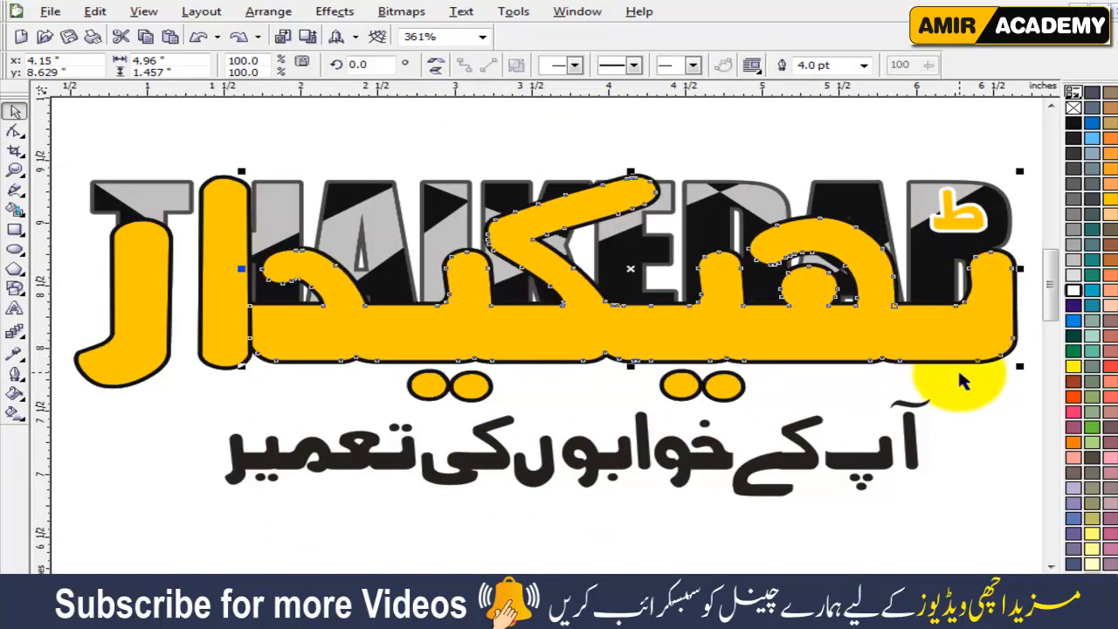
click(985, 389)
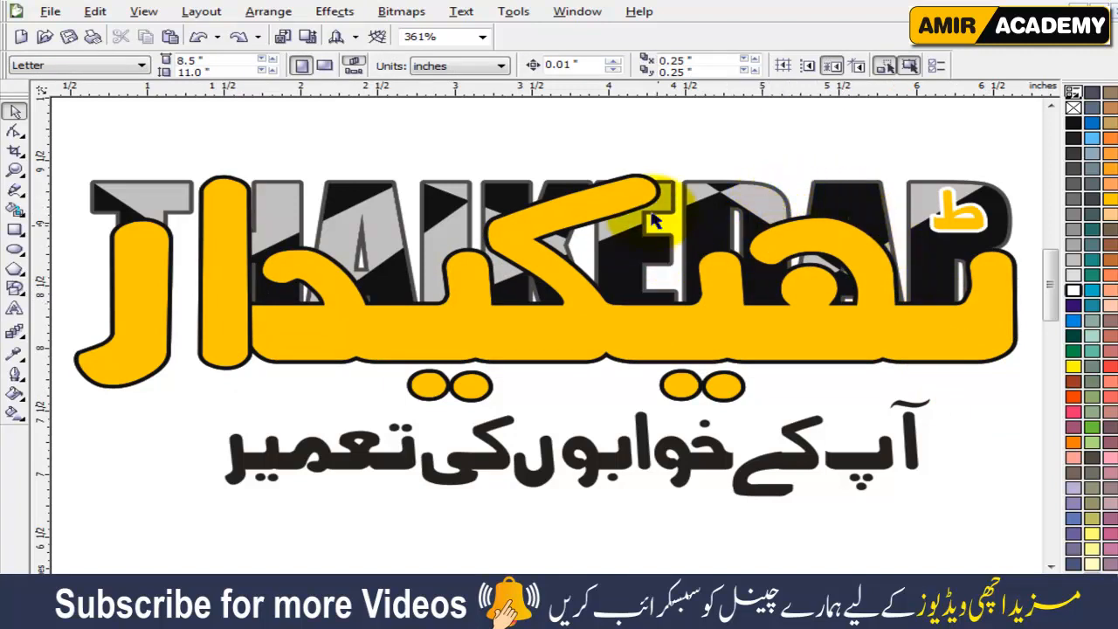
Convert the outline of the long main Urdu curve into a separate object.
click(323, 322)
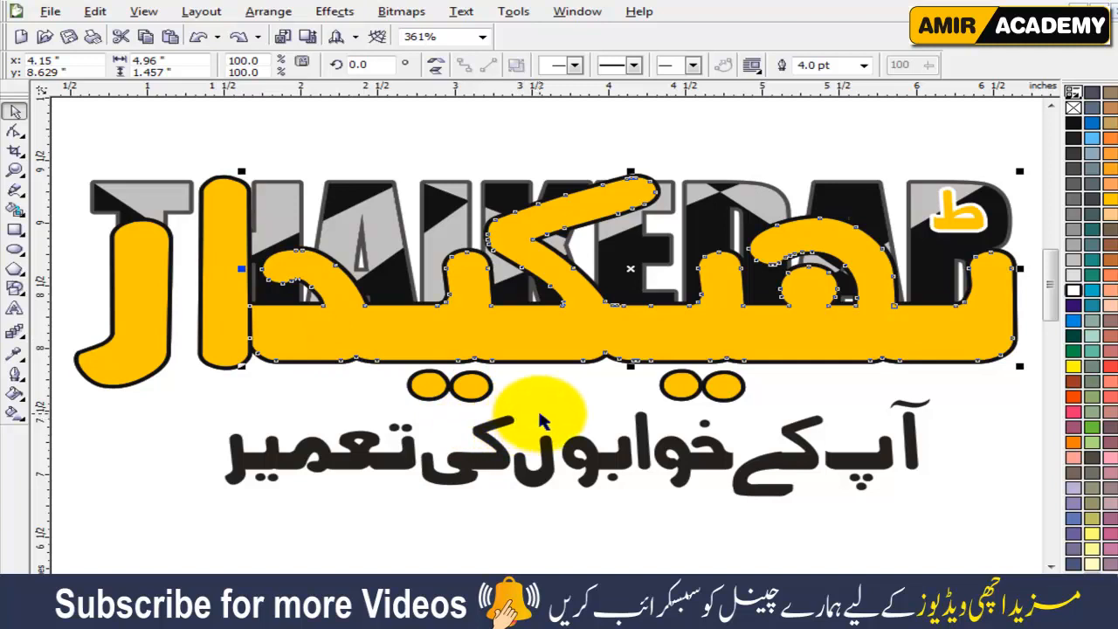
key(ctrl+shift+q)
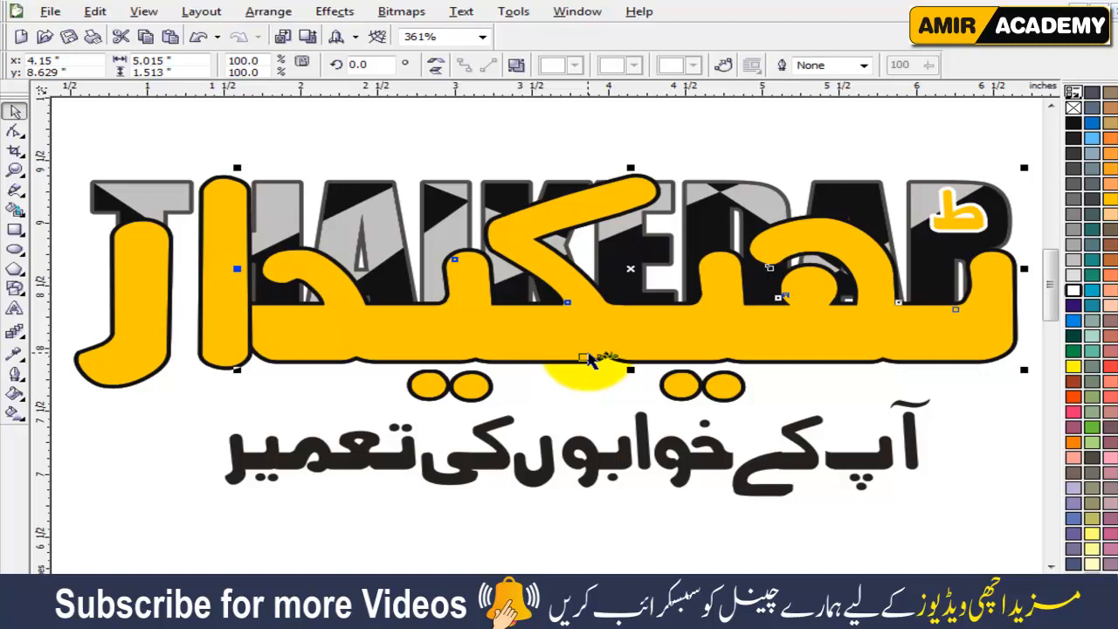
click(594, 512)
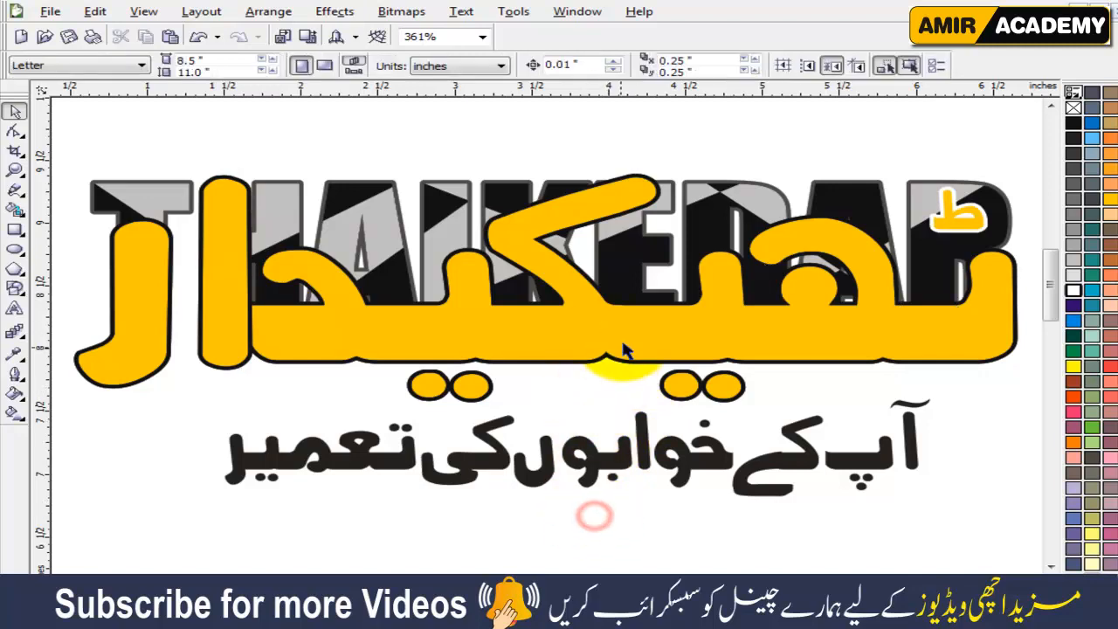
drag(622, 342, 577, 384)
key(ctrl+z)
key(ctrl+z)
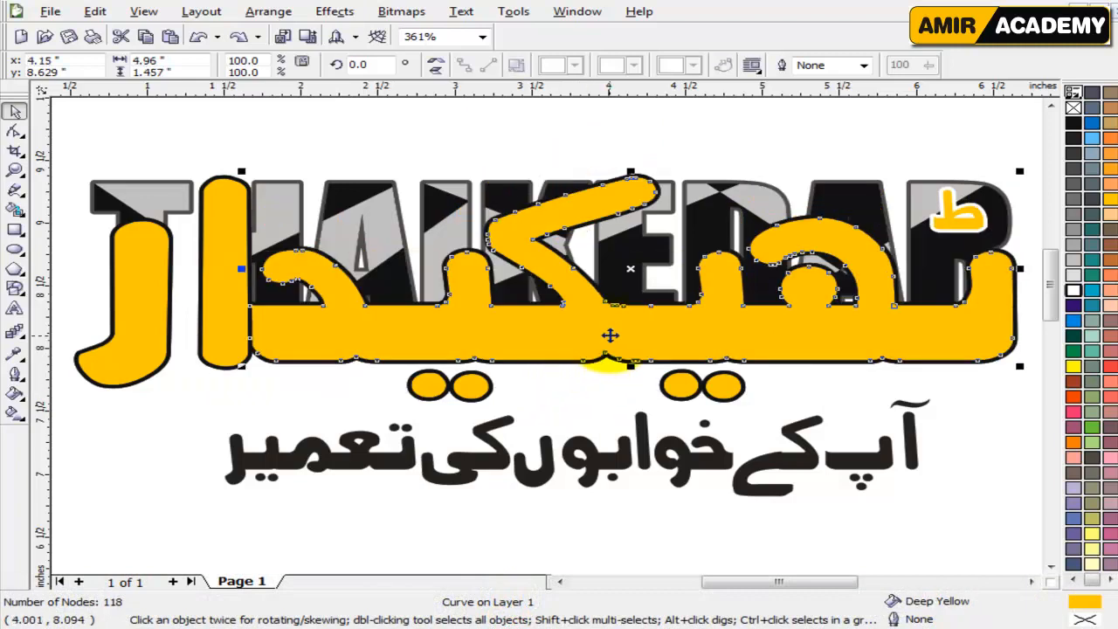
Pull the main Urdu curve's fill and outline apart, placing the black outline shape below the slogan.
click(612, 363)
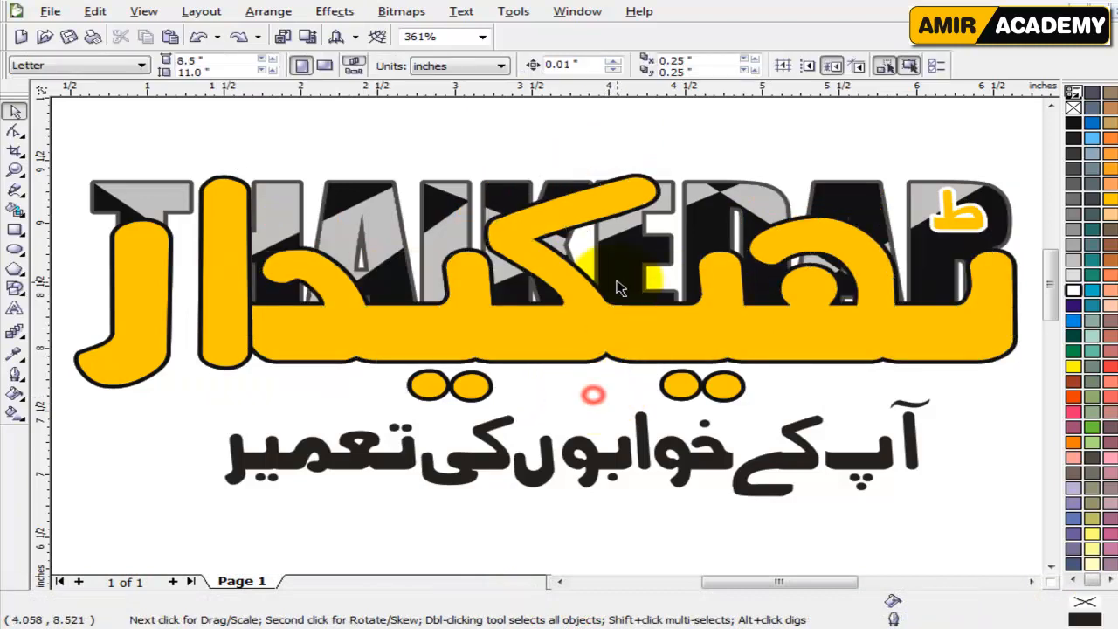
click(619, 330)
drag(632, 338, 567, 551)
scroll(569, 553, down, 1)
click(588, 324)
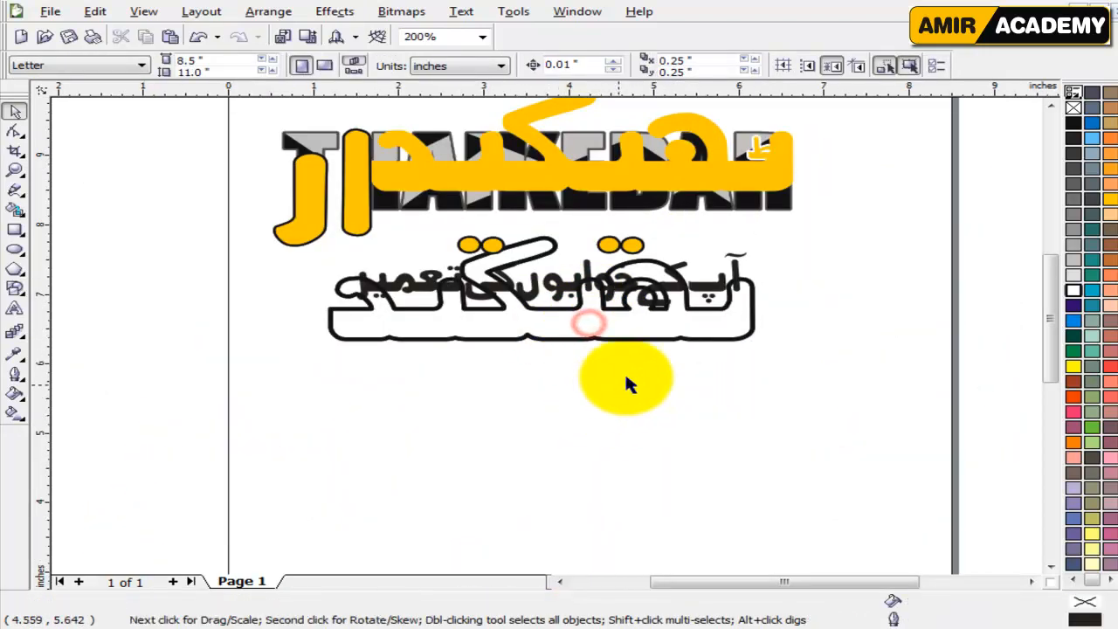
drag(669, 337, 668, 428)
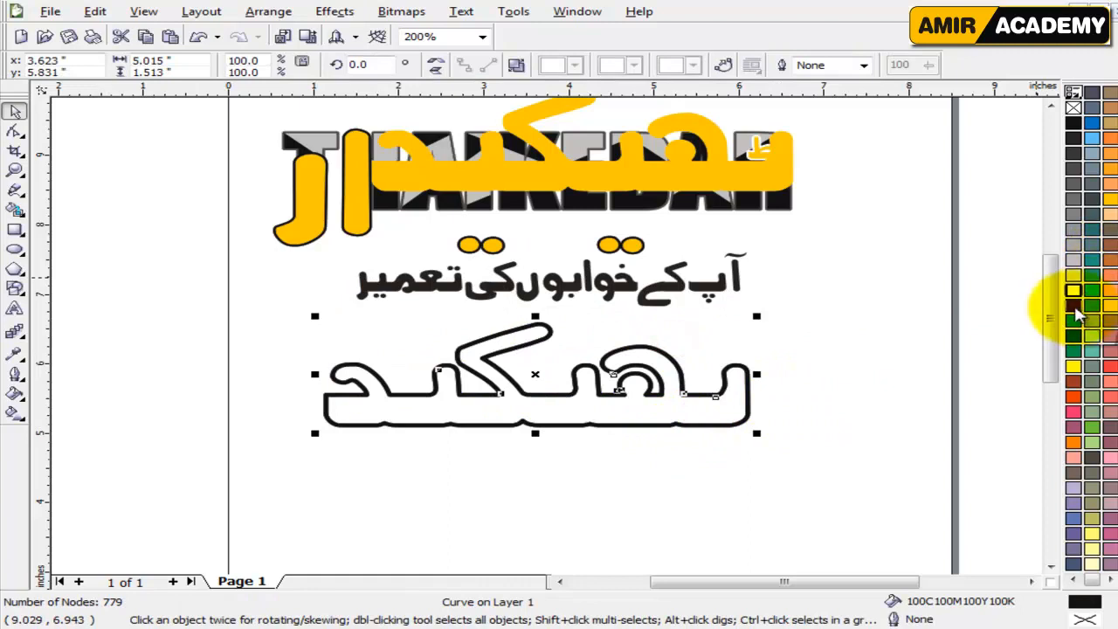
Try Green, Red, Cyan, Blue and Magenta fills on the separated outline shape below the slogan.
right_click(1073, 304)
right_click(1073, 336)
right_click(1073, 351)
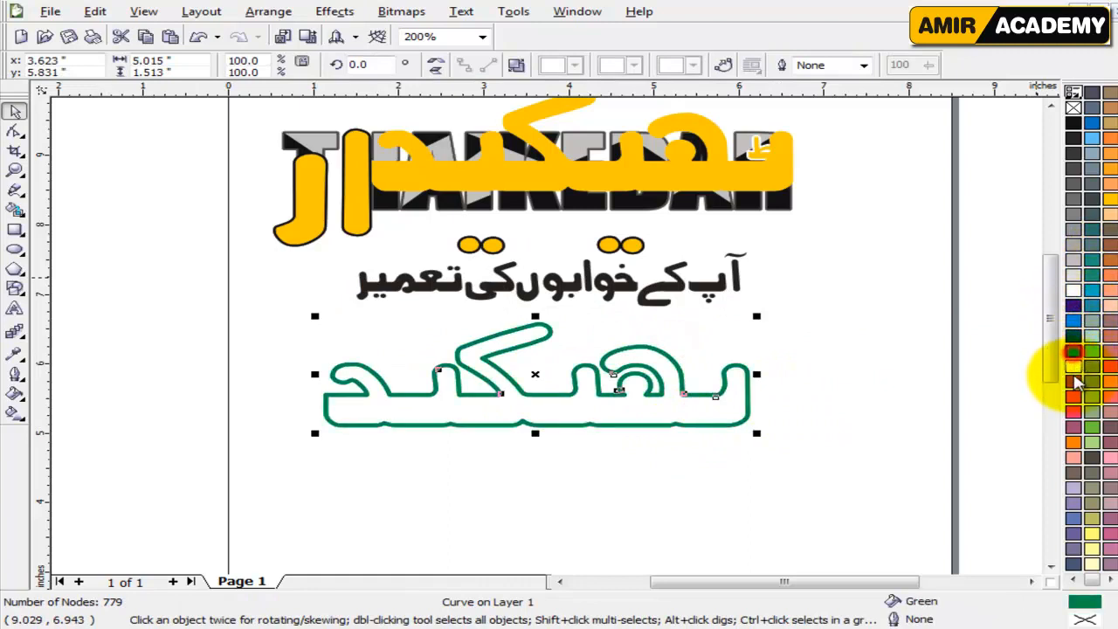
right_click(1073, 395)
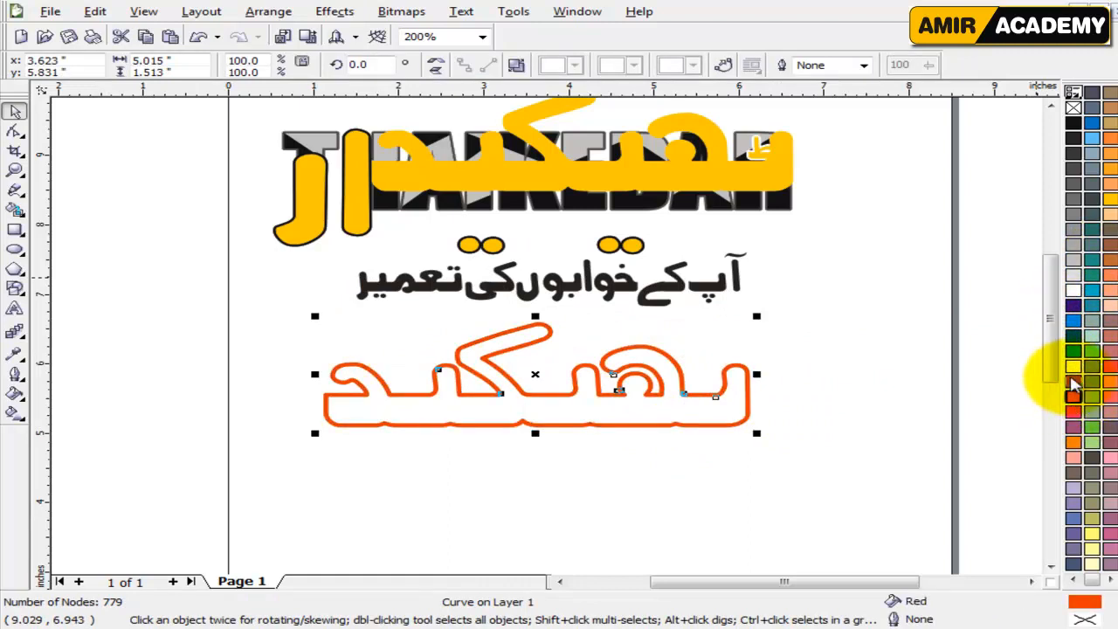
right_click(1073, 335)
right_click(1078, 323)
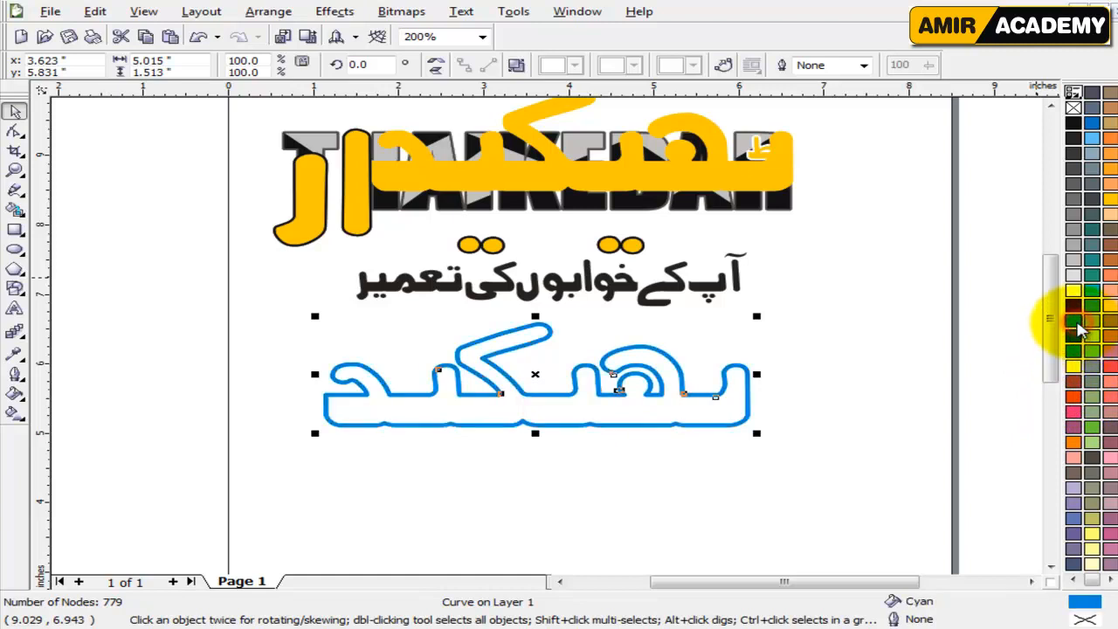
right_click(1076, 307)
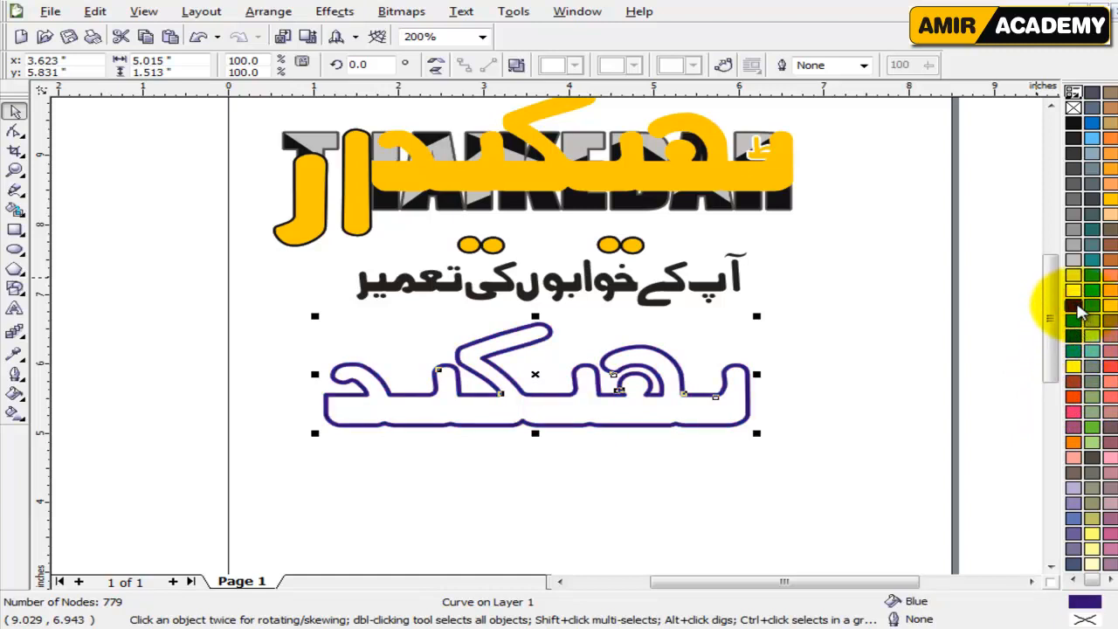
right_click(1075, 416)
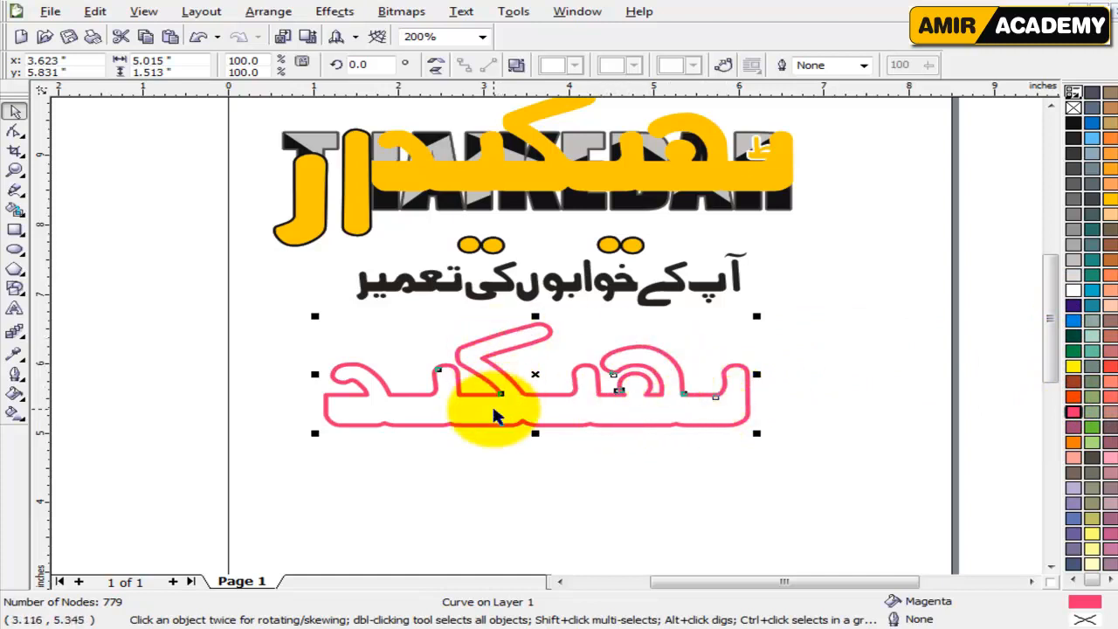
Undo the colour trials and the moves of the main Urdu curve's outline and fill.
key(ctrl+z)
key(ctrl+z)
key(ctrl+z)
key(ctrl+z)
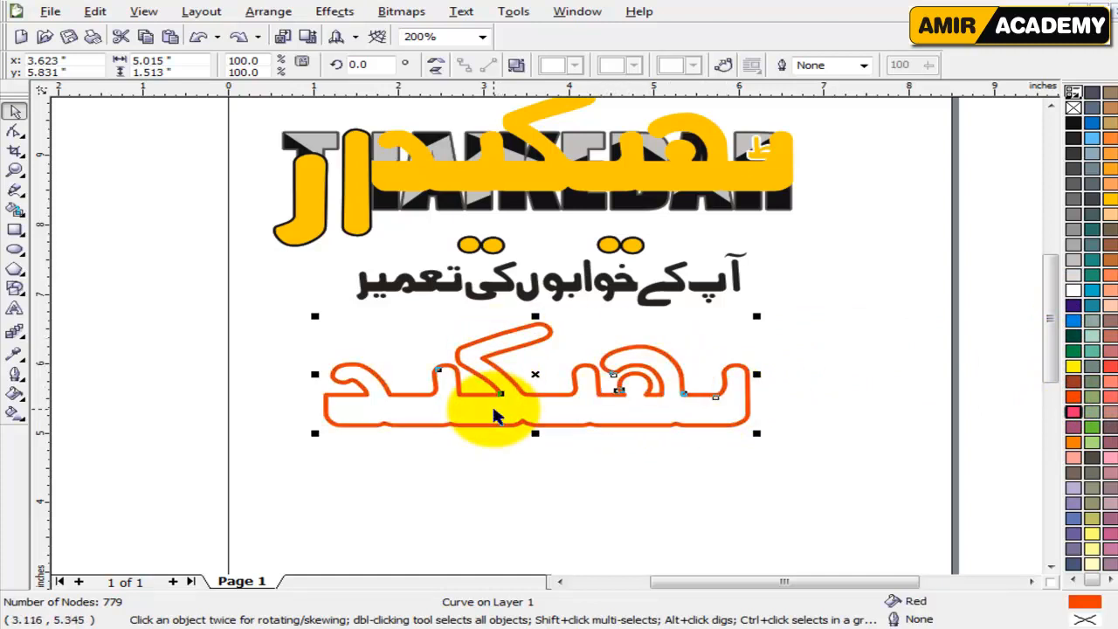
key(ctrl+z)
key(ctrl+z)
key(ctrl+z)
key(ctrl+z)
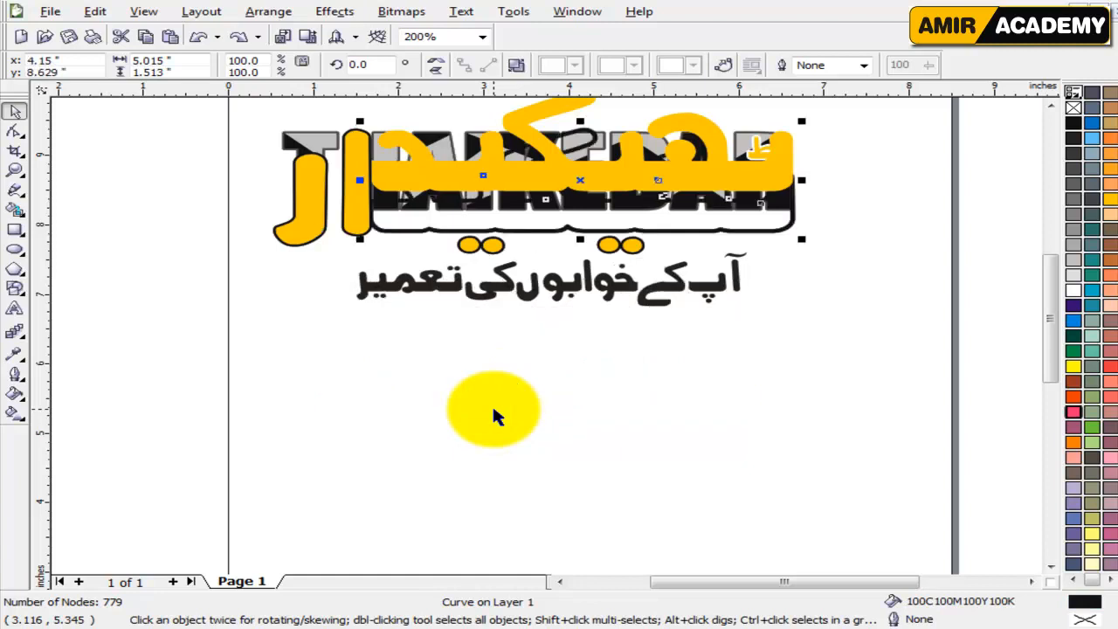
key(ctrl+z)
click(578, 445)
scroll(580, 441, up, 2)
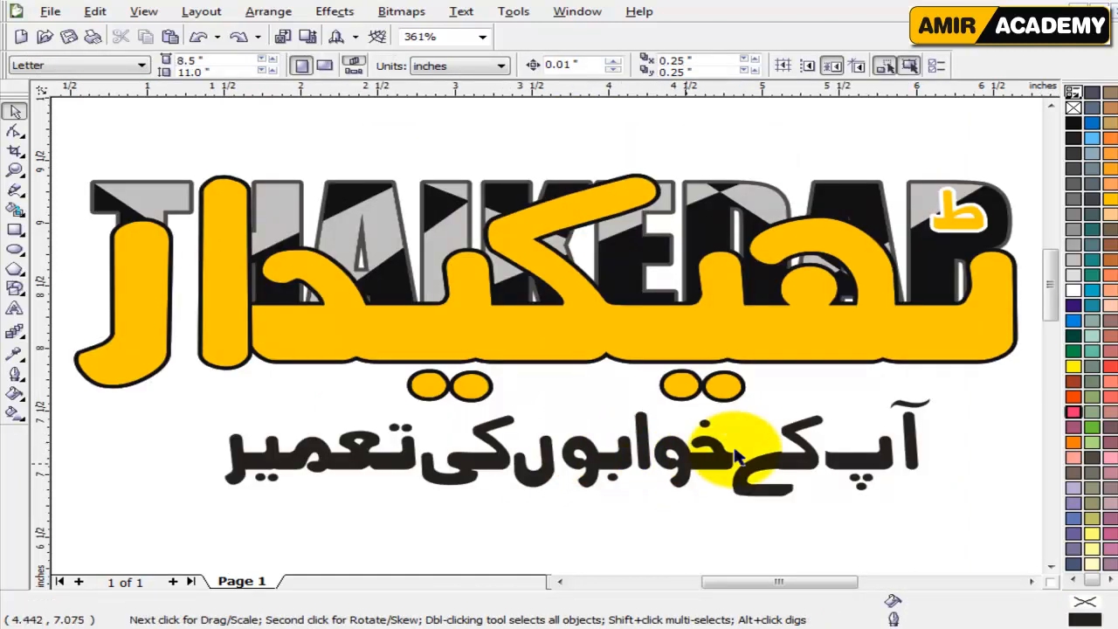
Try a White fill on the main Urdu curve's separated outline shape, and return it to black.
click(952, 324)
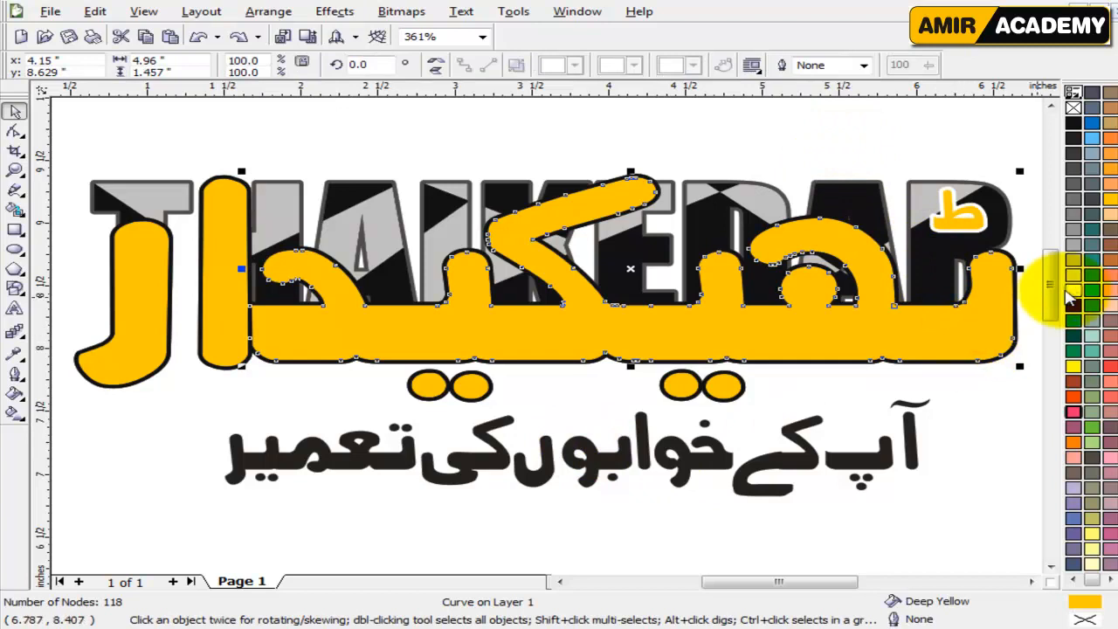
click(1073, 291)
click(1076, 297)
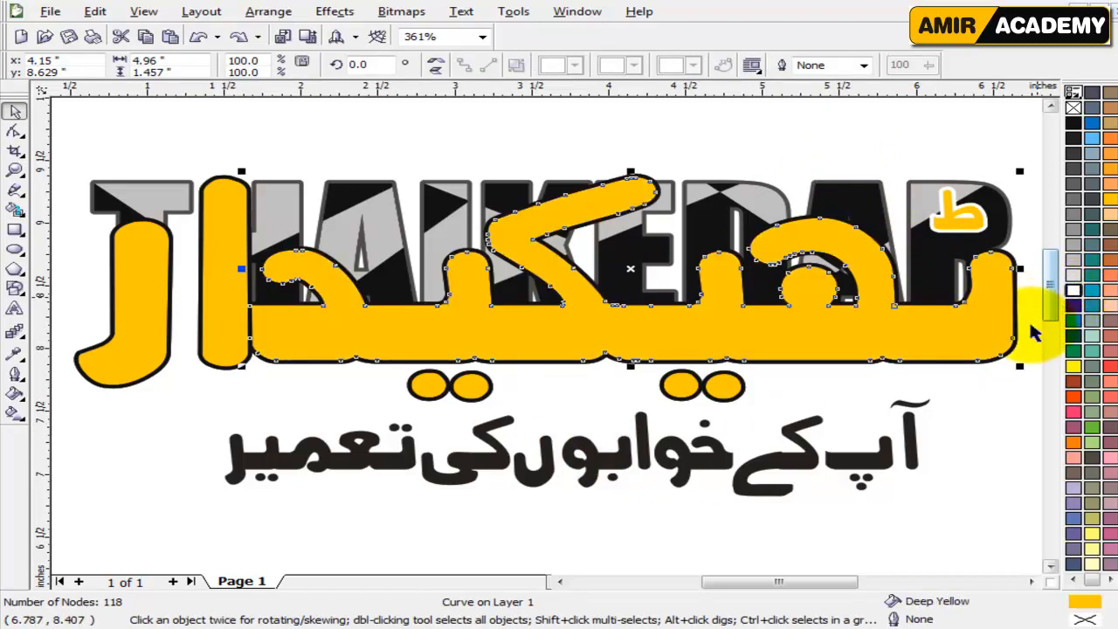
click(978, 359)
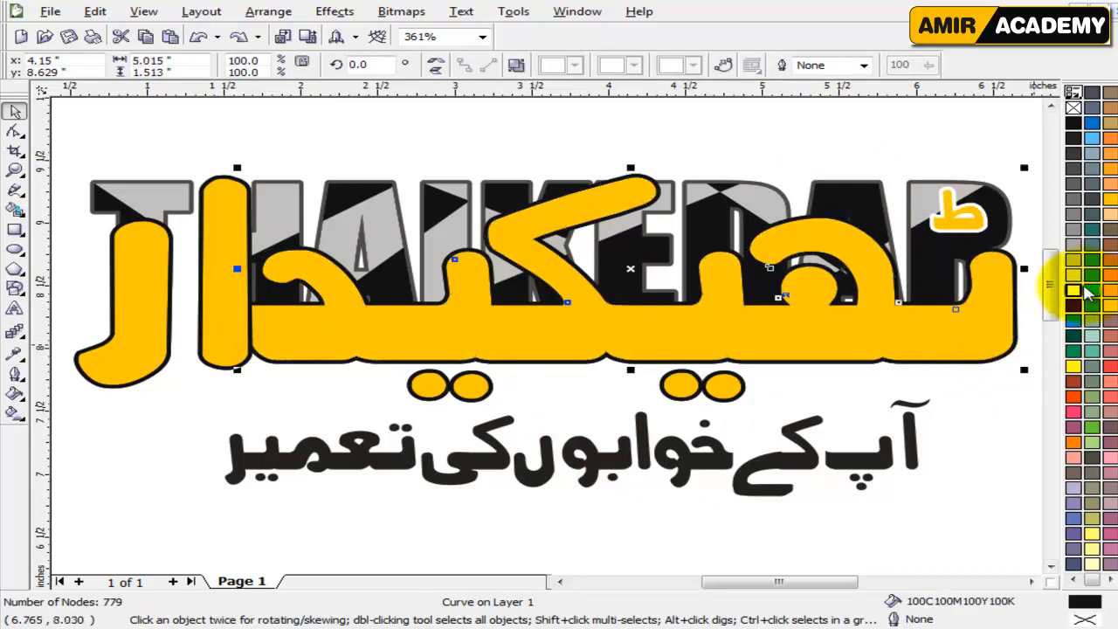
click(1073, 290)
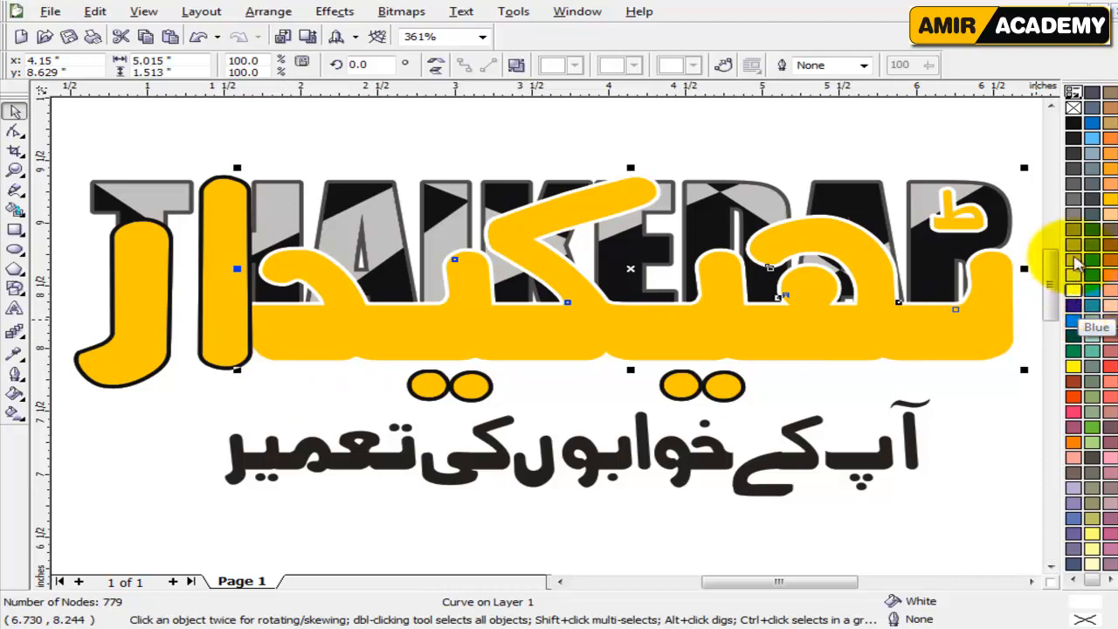
click(1073, 123)
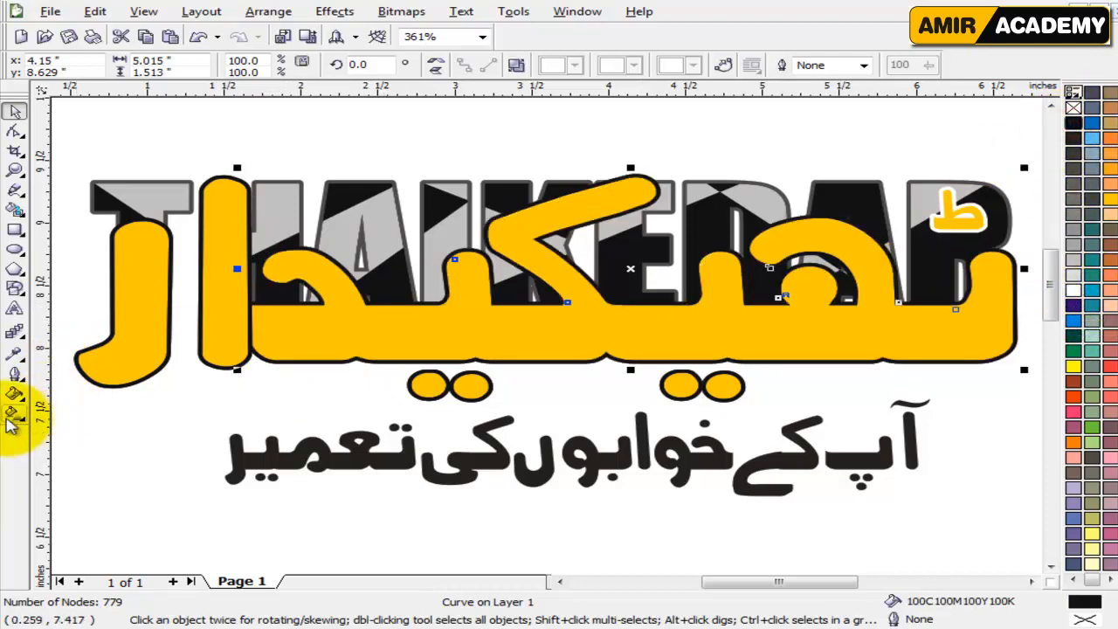
Fill the main Urdu curve's outline shape with a 90-degree linear gradient from black at the bottom to white above, with 40% edge padding.
click(14, 417)
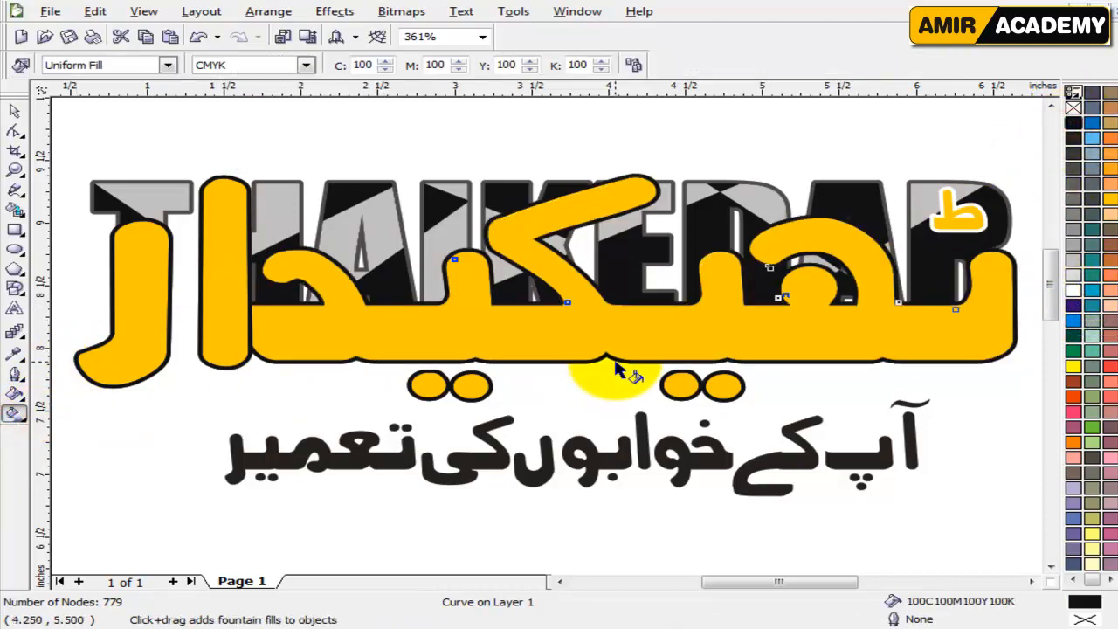
drag(616, 359, 618, 210)
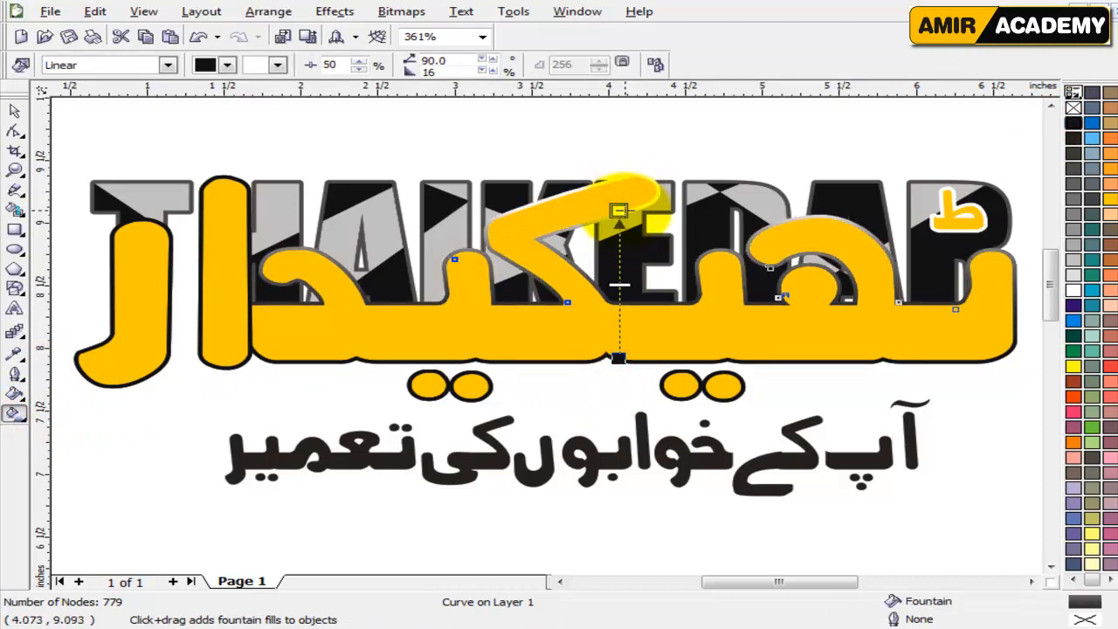
drag(1074, 290, 618, 275)
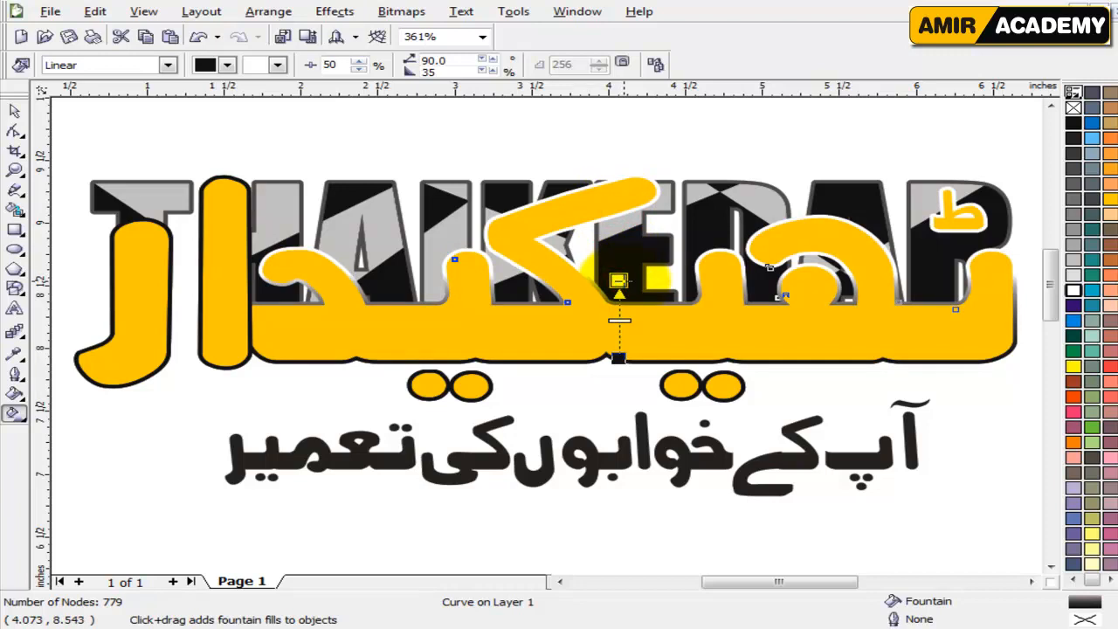
drag(626, 294, 626, 294)
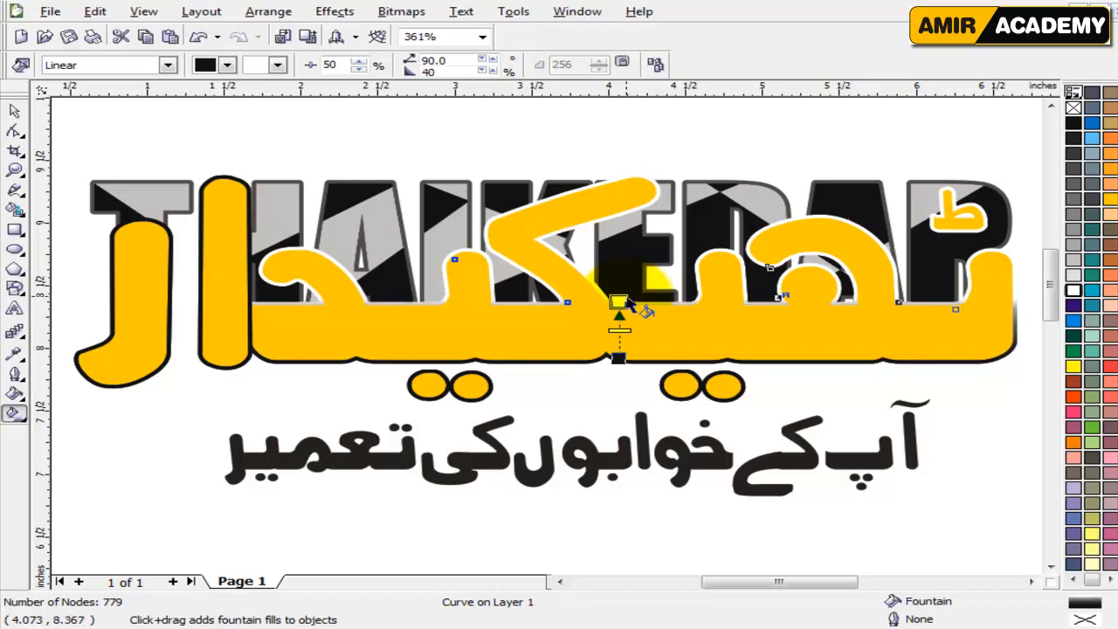
click(14, 108)
click(444, 137)
click(569, 316)
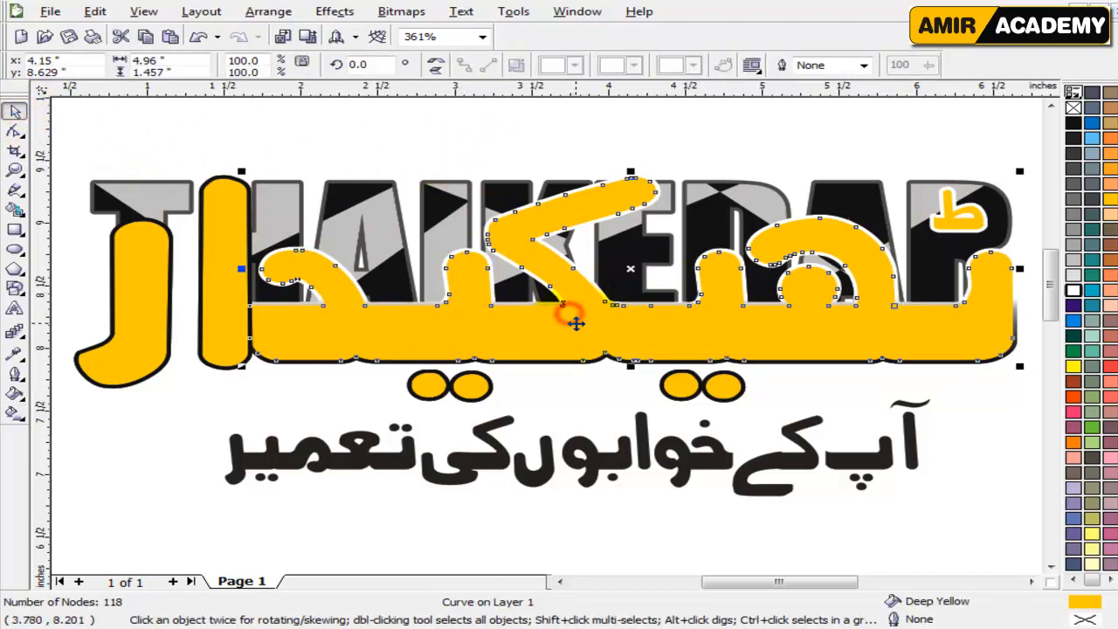
Convert the tall vertical Urdu letter's outline to an object and give it an upward black-to-white linear gradient with 30% edge padding.
click(236, 409)
click(202, 349)
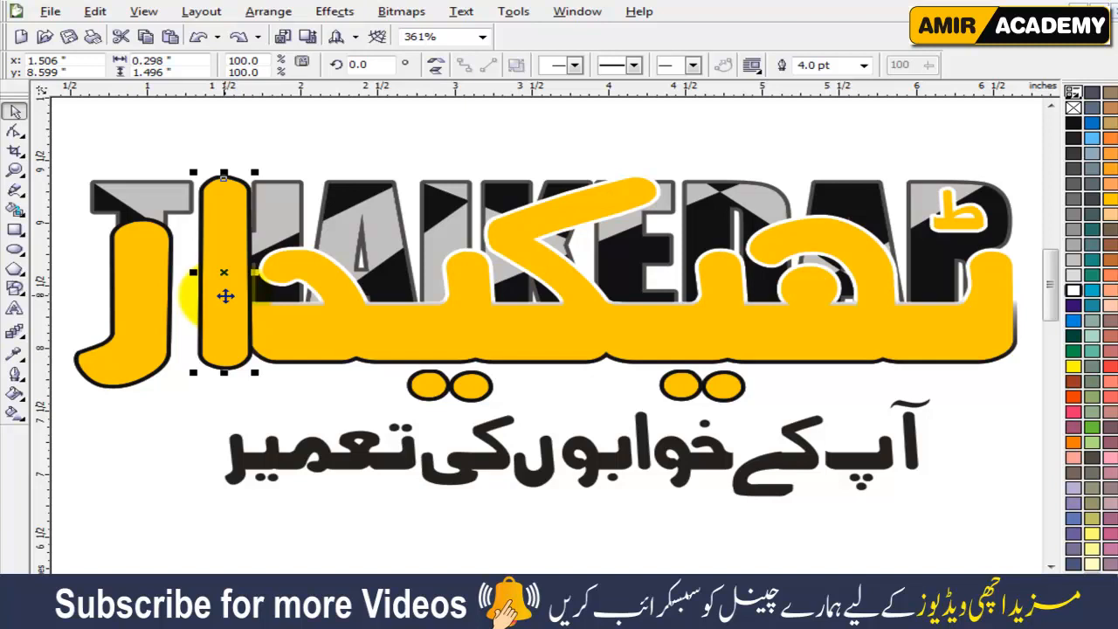
key(ctrl+shift+q)
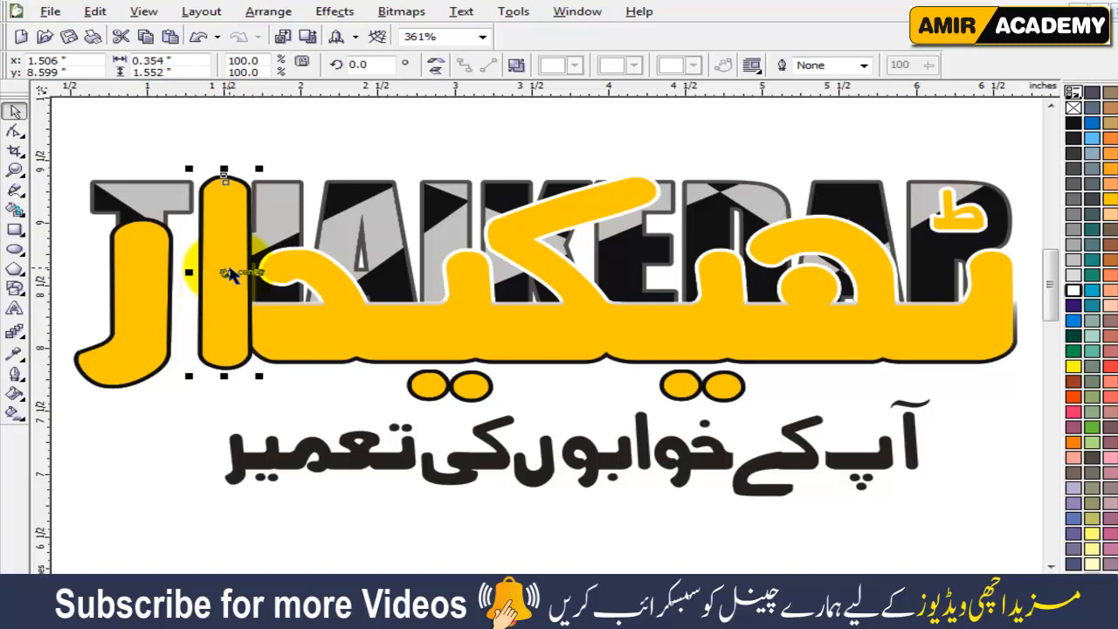
mouse_move(222, 278)
mouse_down()
mouse_move(317, 266)
mouse_move(222, 277)
mouse_up()
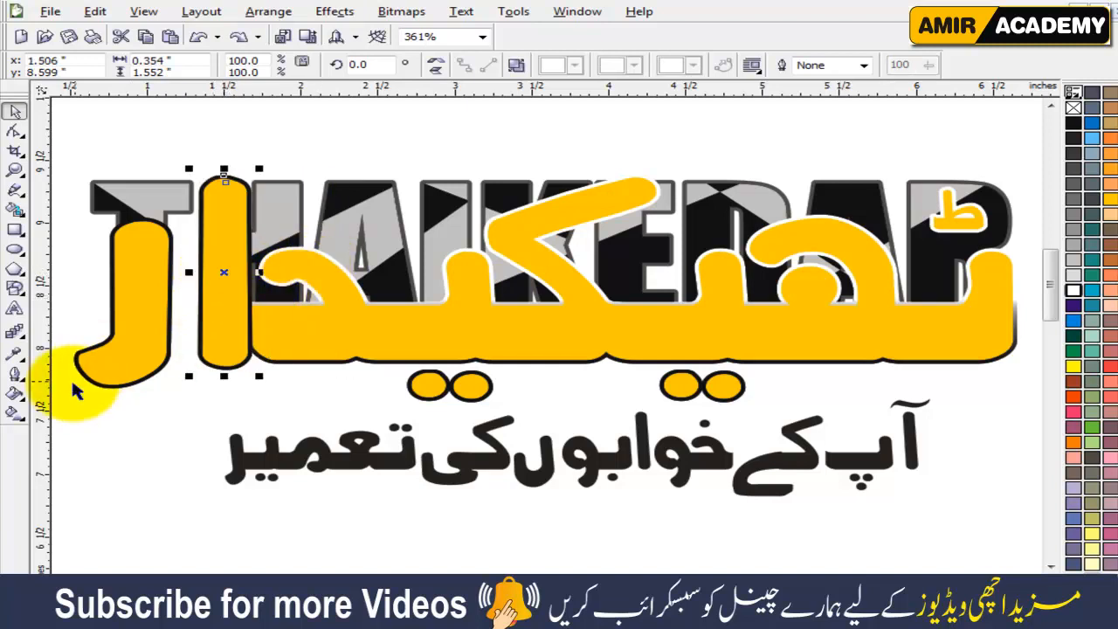
click(14, 412)
drag(224, 365, 223, 258)
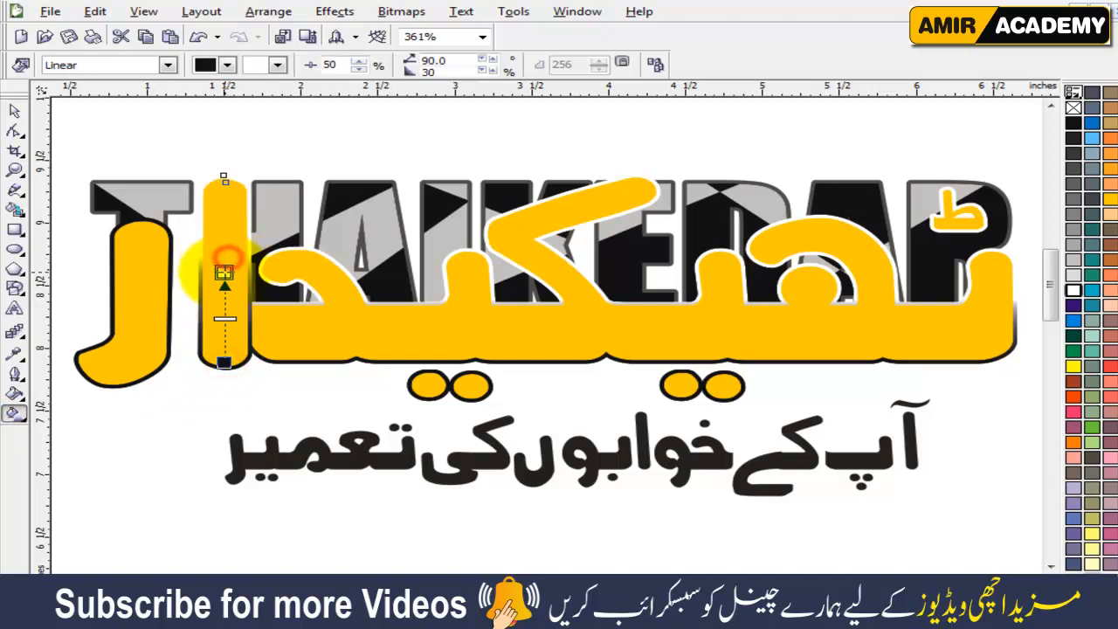
Convert the leftmost hooked Urdu letter's outline to an object and give it a 90-degree black-to-white linear gradient with 22% edge padding.
click(143, 366)
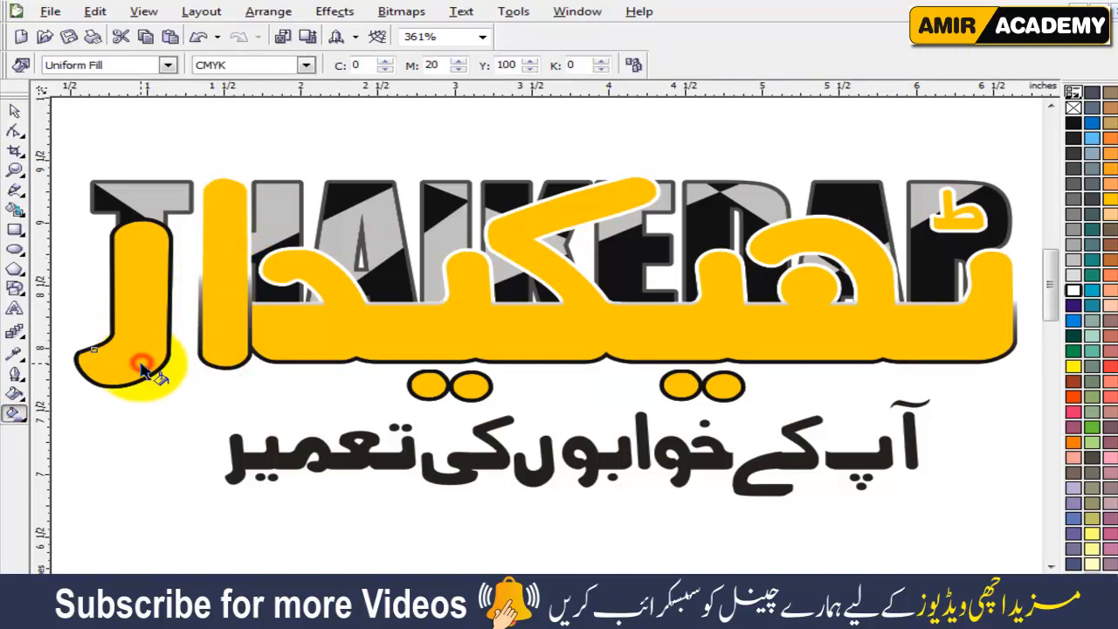
click(14, 112)
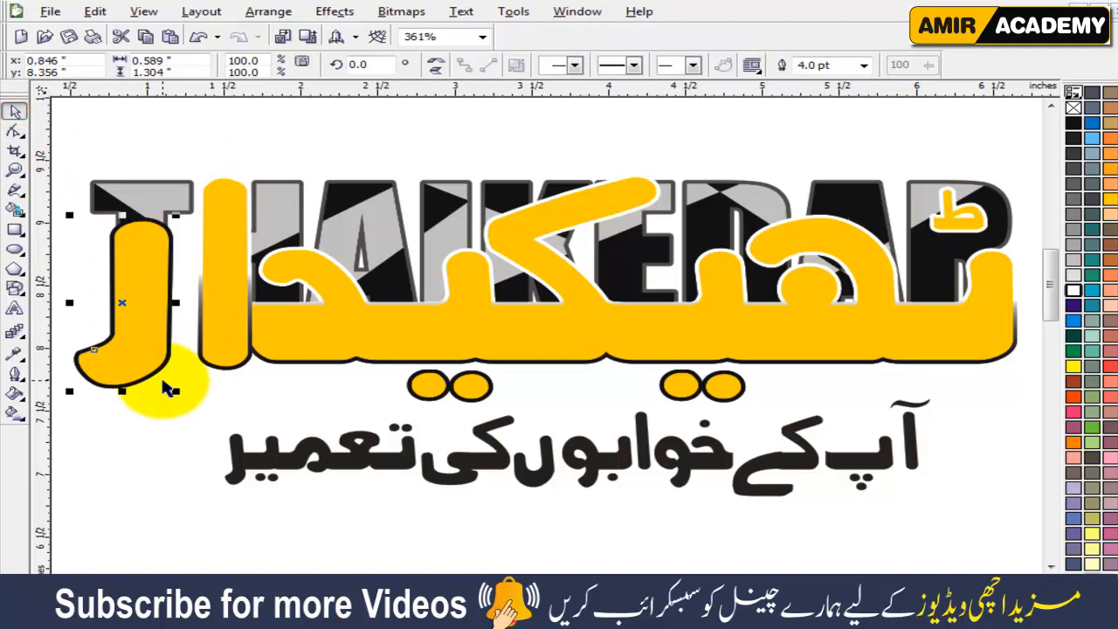
click(14, 413)
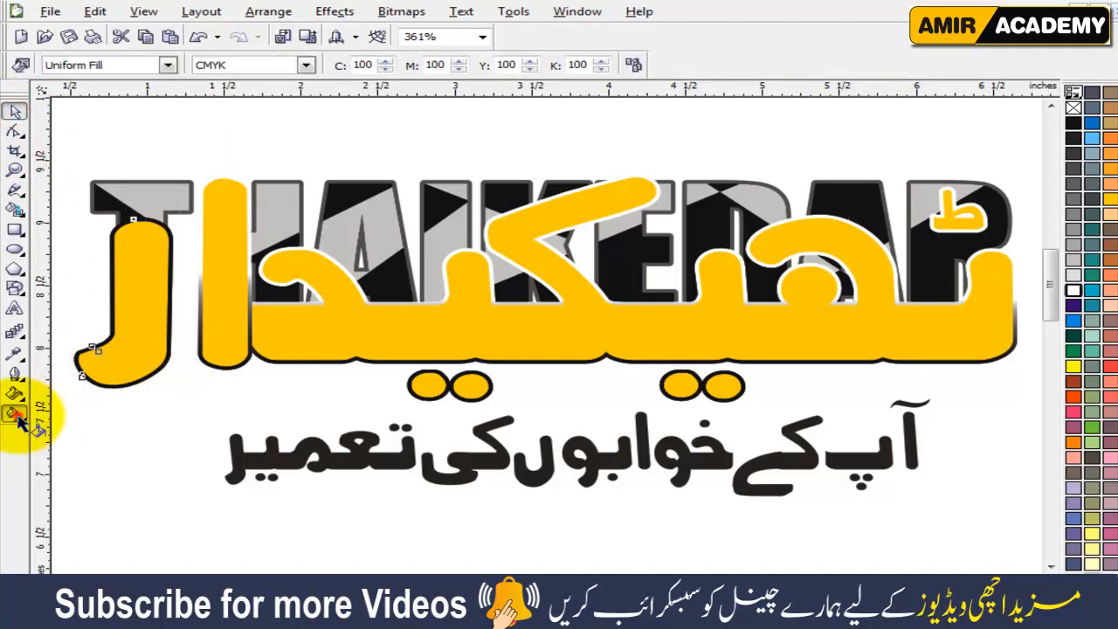
click(126, 384)
drag(139, 339, 128, 264)
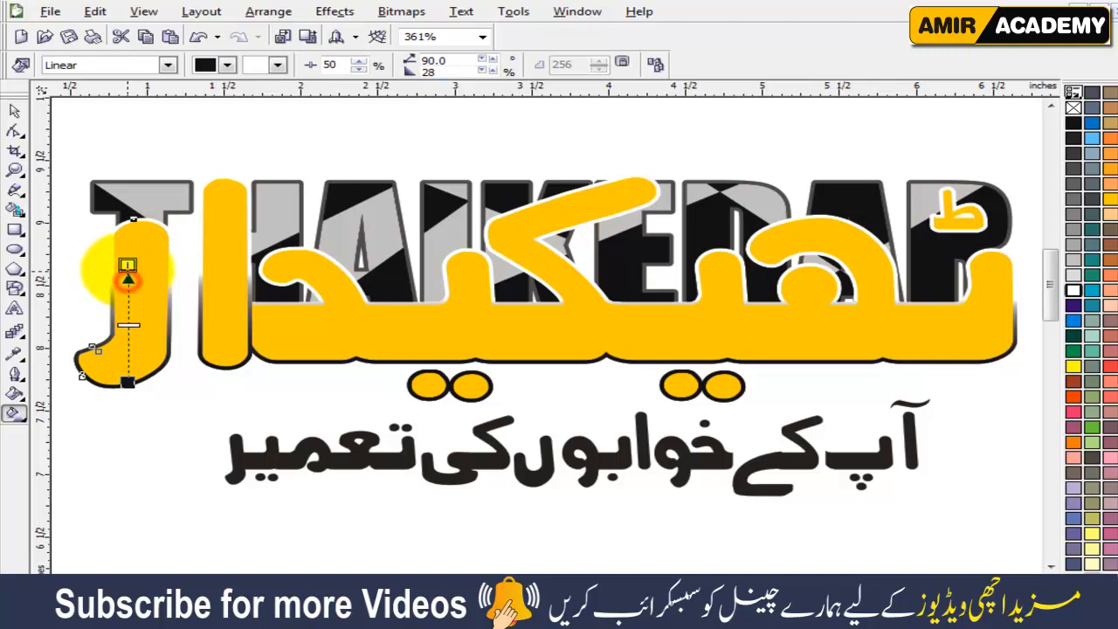
click(14, 110)
click(461, 138)
Move the Urdu slogan slightly lower to widen its gap from the dots.
click(1006, 453)
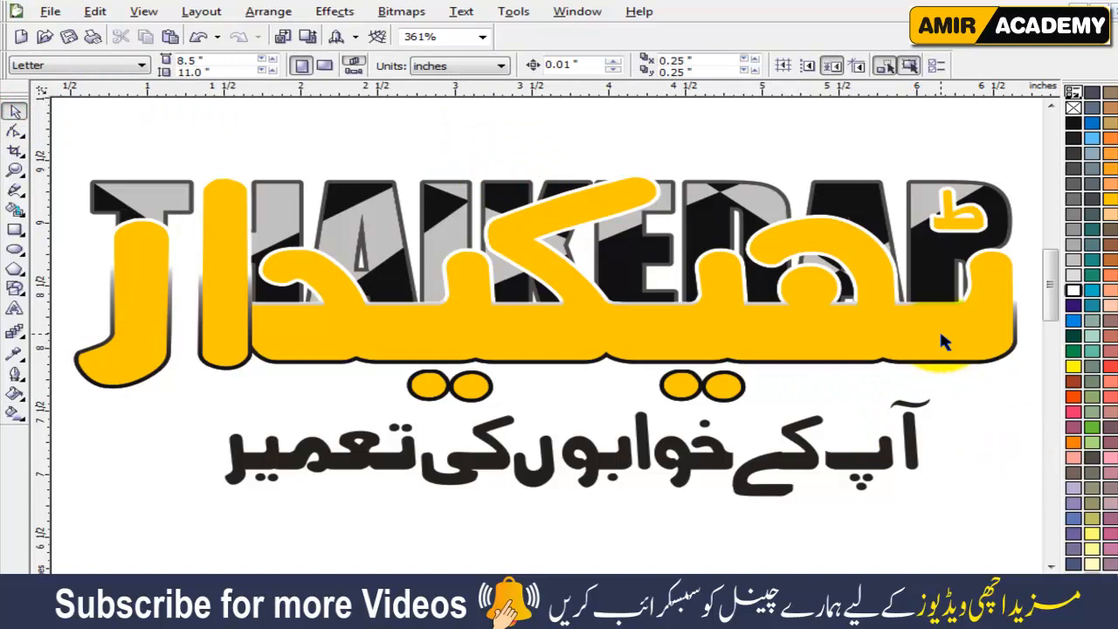
drag(884, 460, 884, 497)
click(961, 429)
click(441, 387)
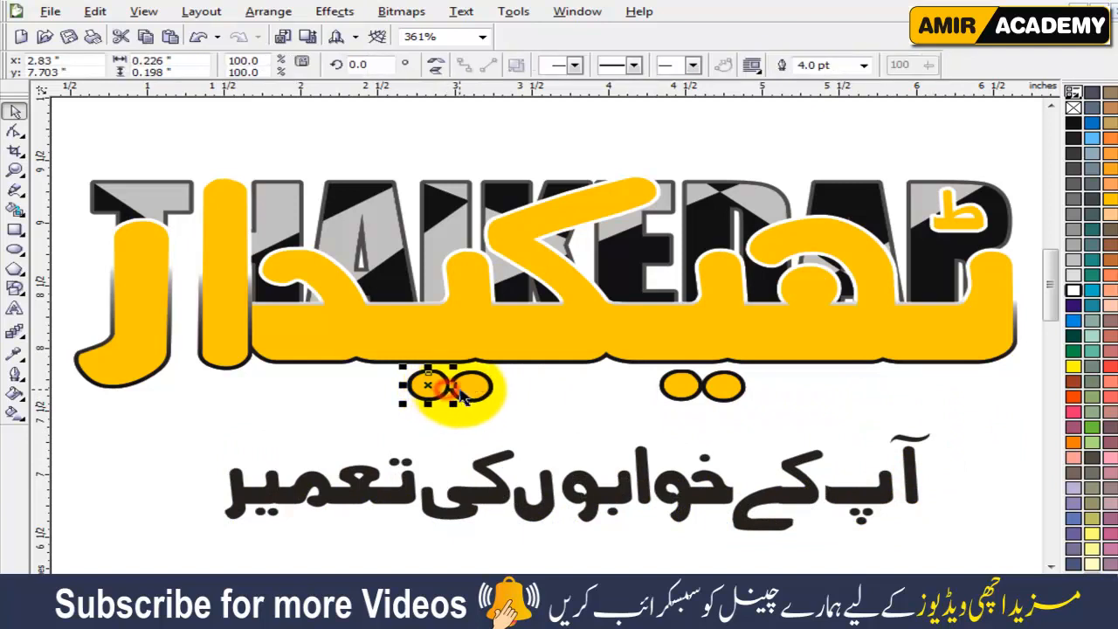
click(775, 410)
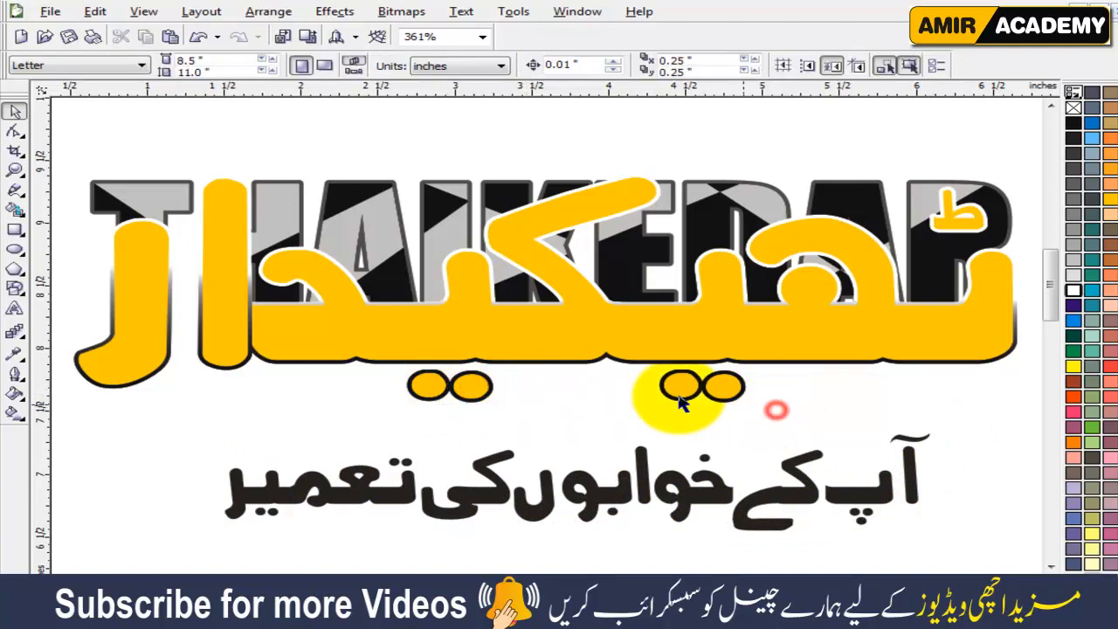
click(471, 386)
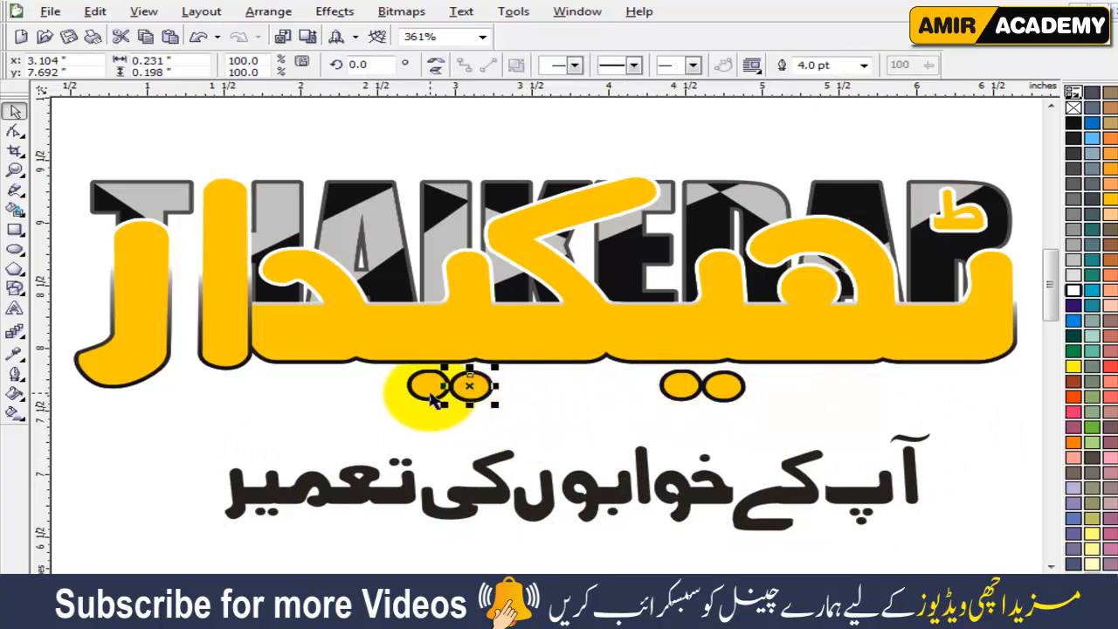
click(563, 408)
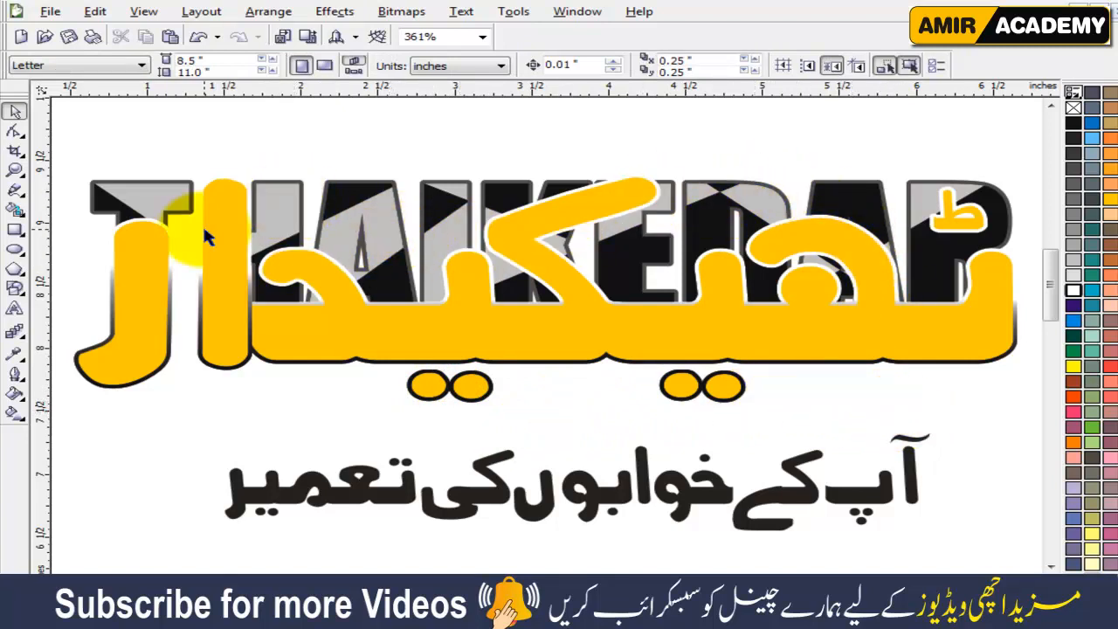
Draw three straight diagonal hairlines across the two leftmost Urdu letters, one over the hooked letter and two over the tall vertical one.
click(14, 189)
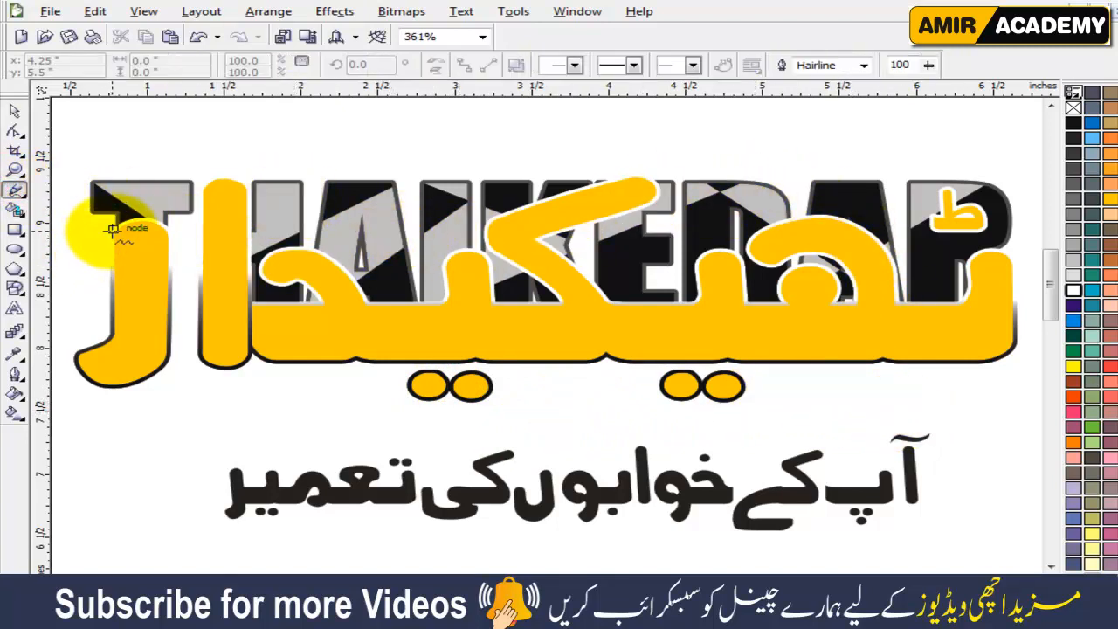
click(113, 230)
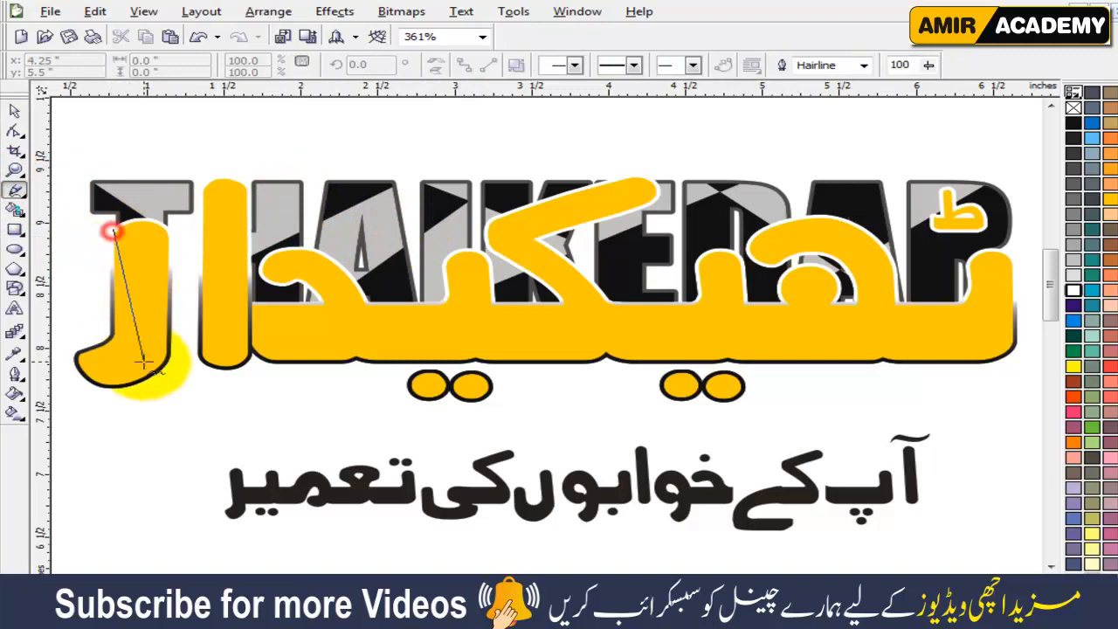
click(164, 425)
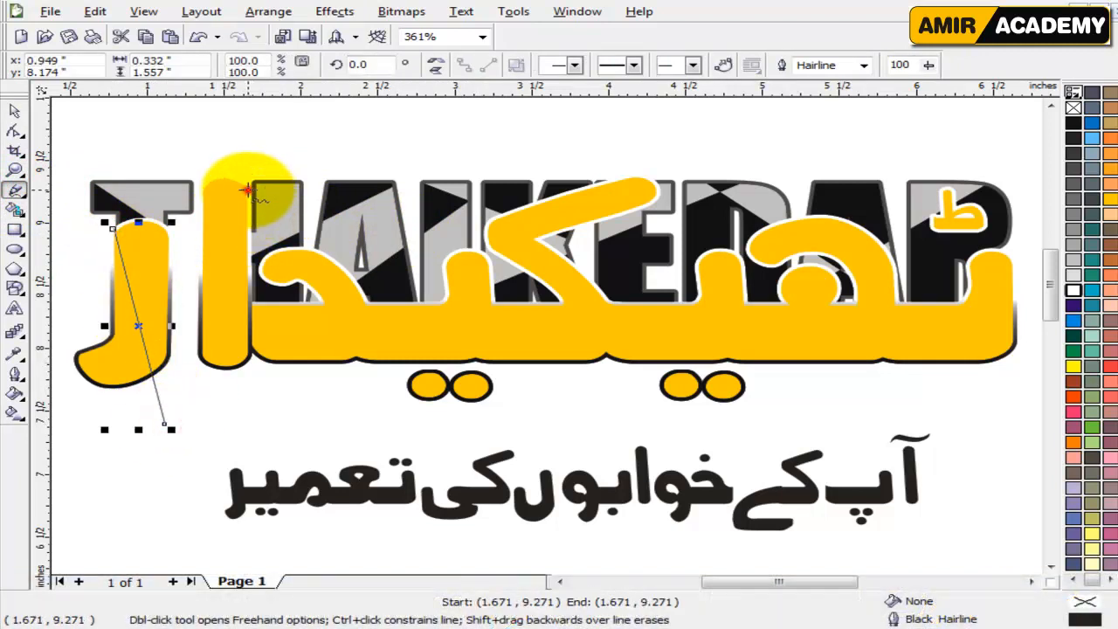
click(183, 290)
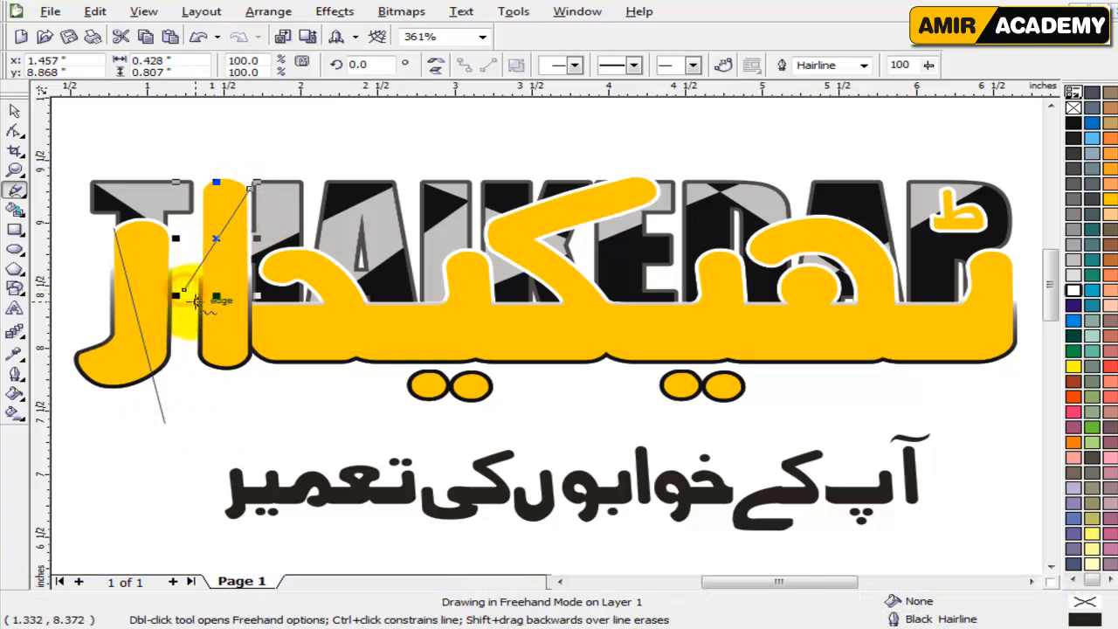
click(248, 290)
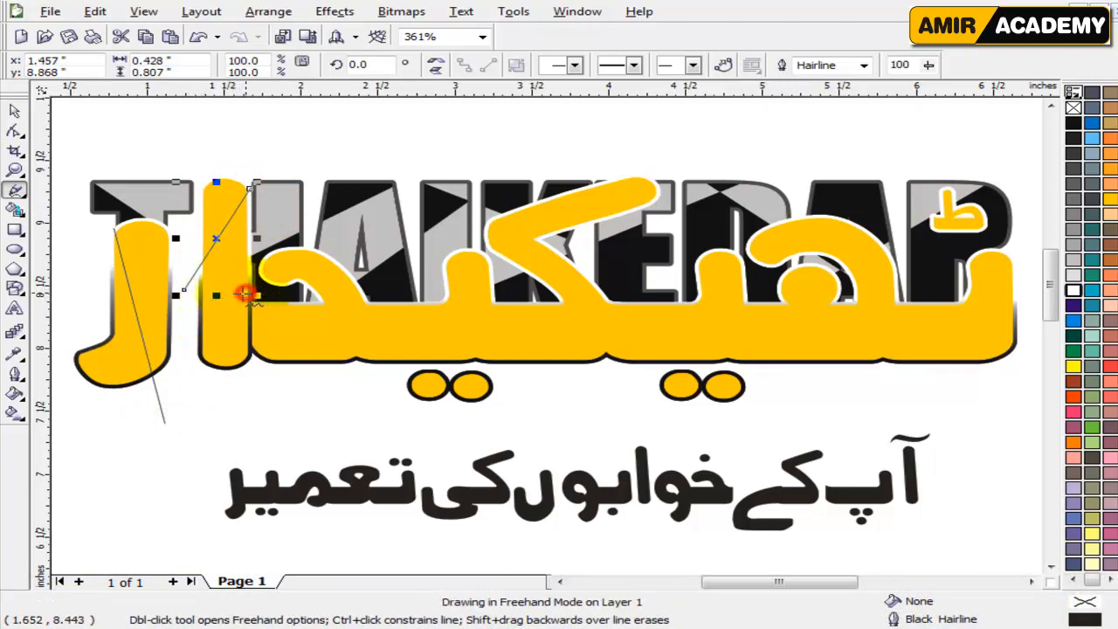
click(160, 407)
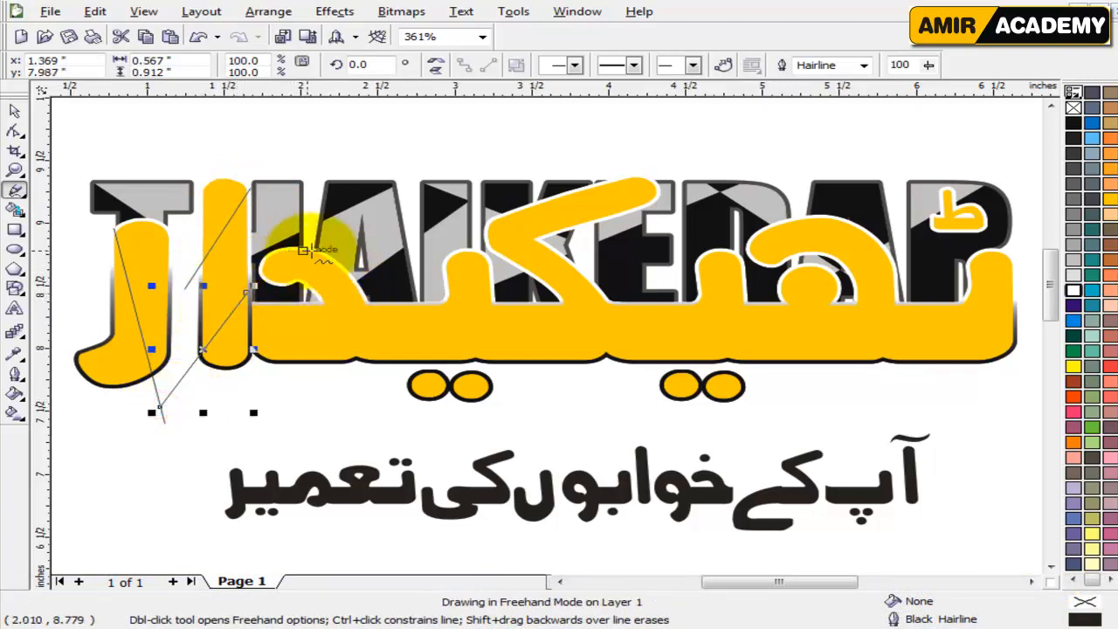
Draw three straight hairlines sloping down to the right across the main Urdu curve, about 0.7, 1.43 and 2.97 inches wide.
click(274, 236)
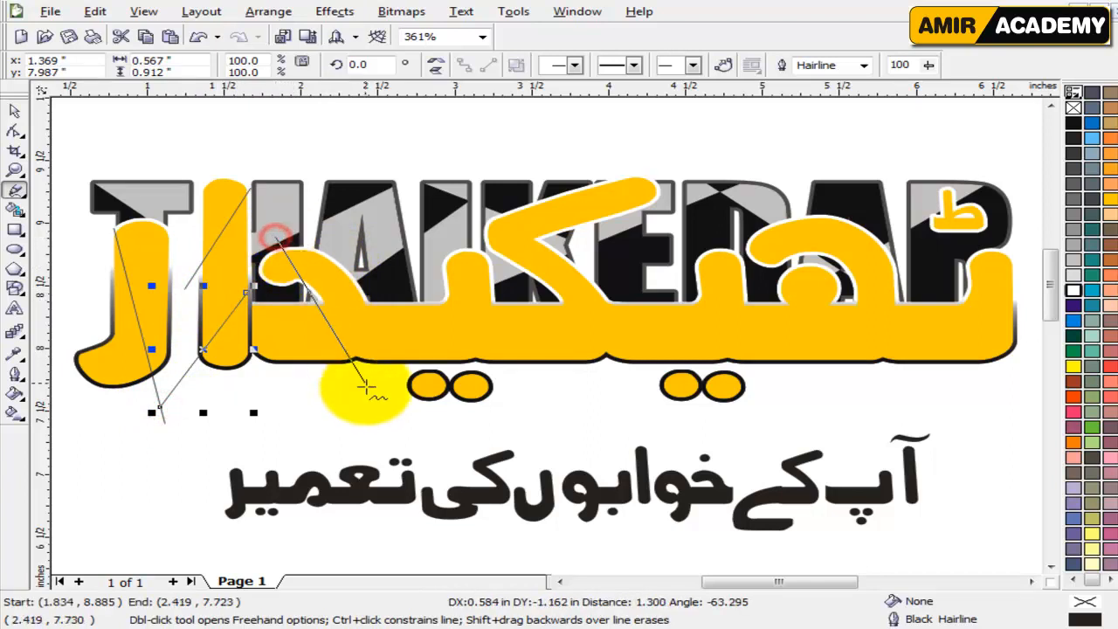
click(382, 400)
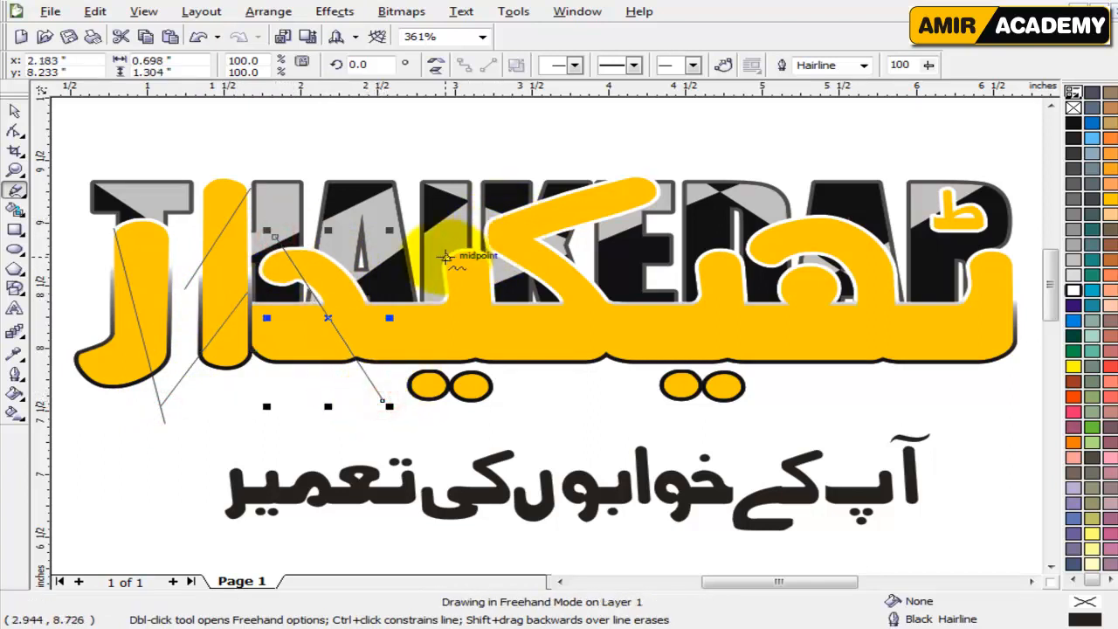
click(418, 271)
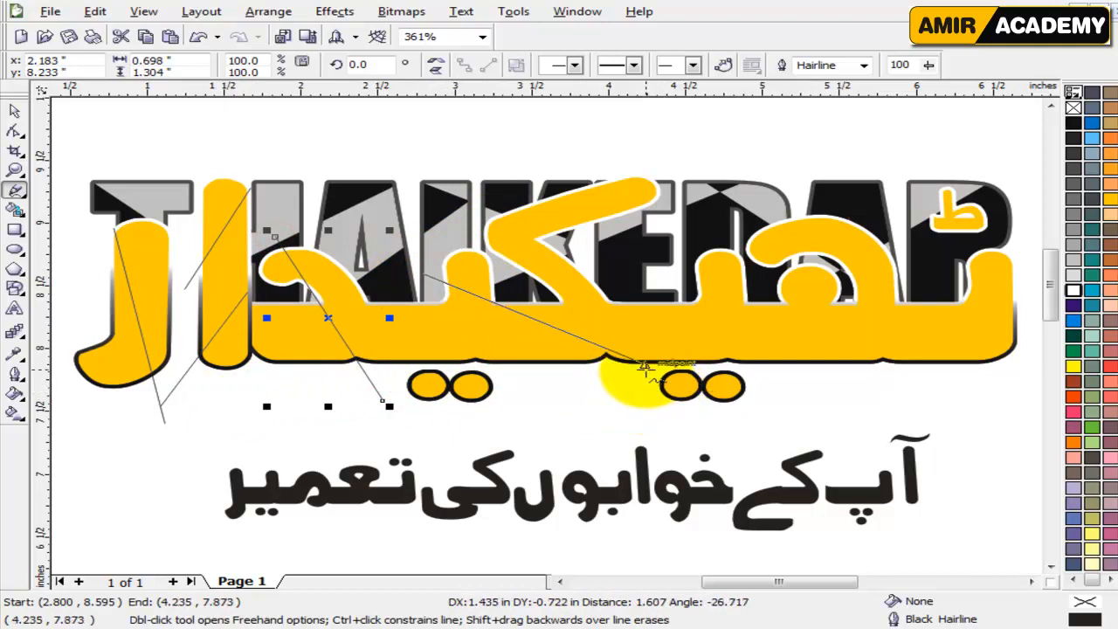
click(642, 377)
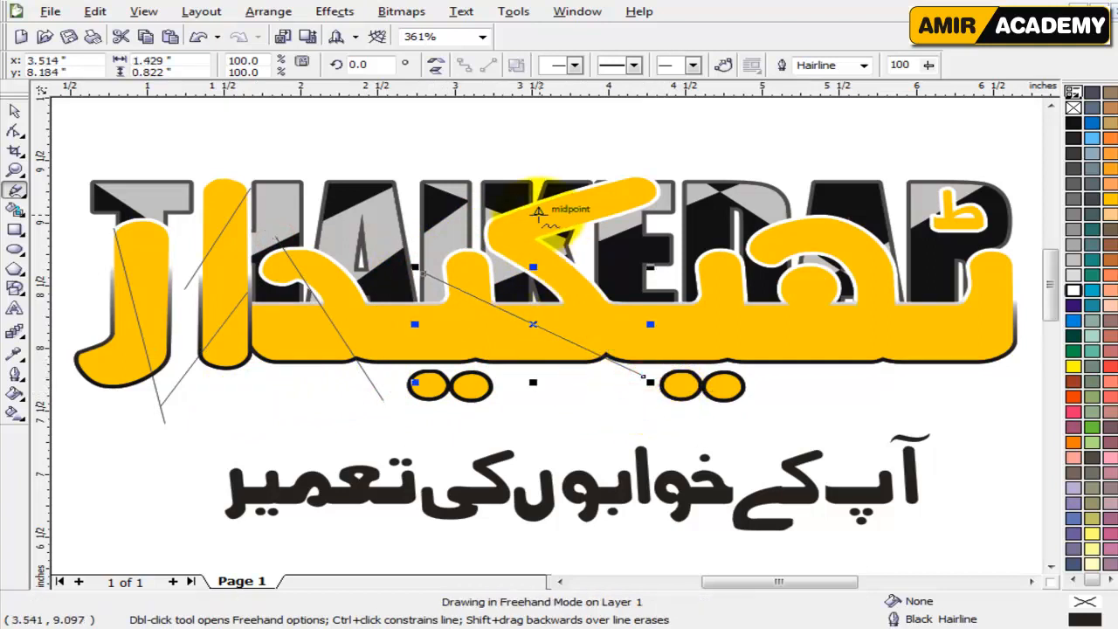
click(495, 220)
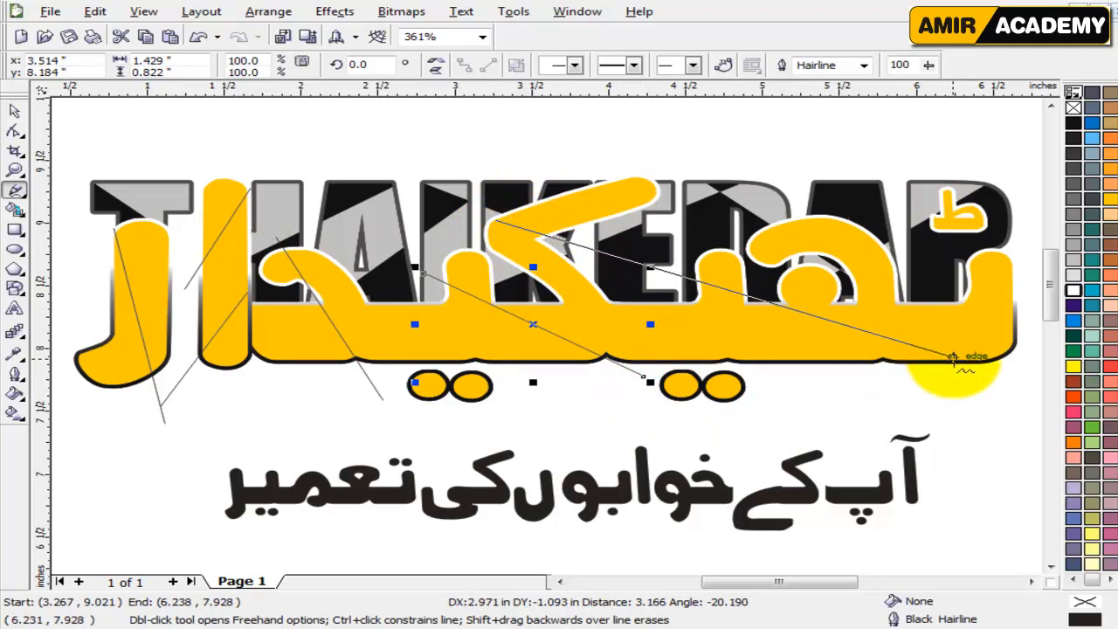
click(956, 386)
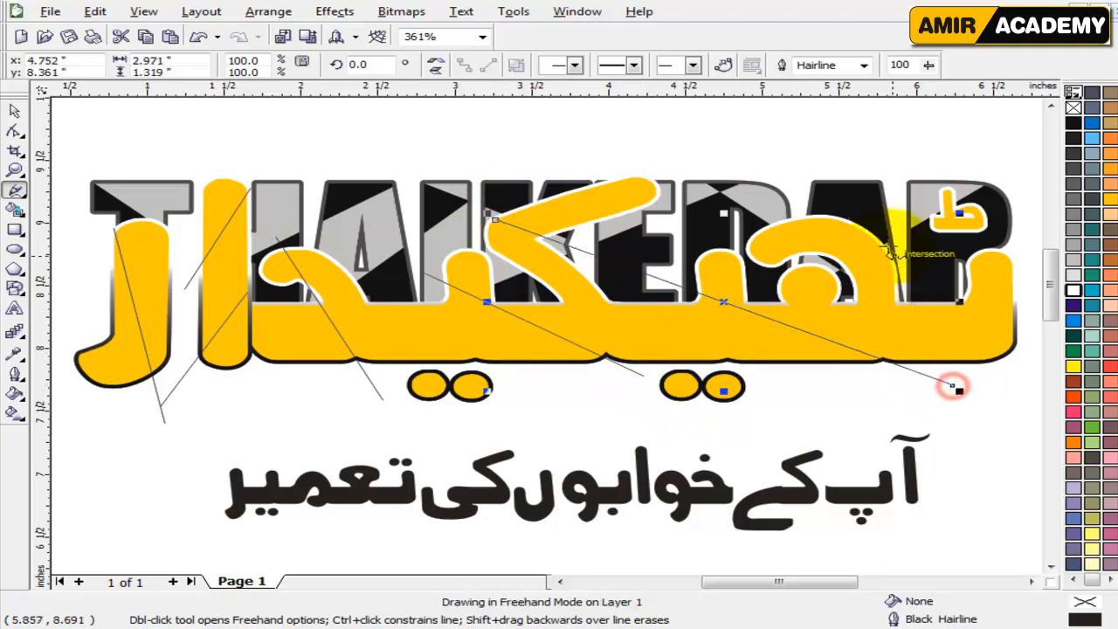
Draw two crossing straight hairlines over the right half of the Urdu lettering, about 0.98 by 1.38 inches and 2.82 by 1.5 inches.
click(819, 218)
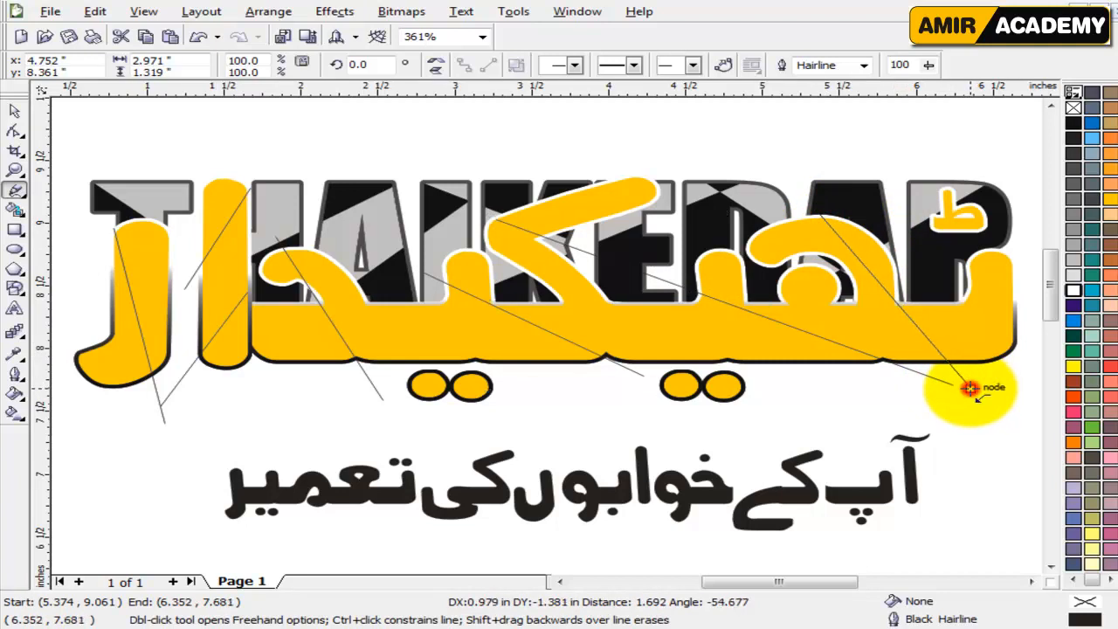
click(970, 387)
click(1032, 239)
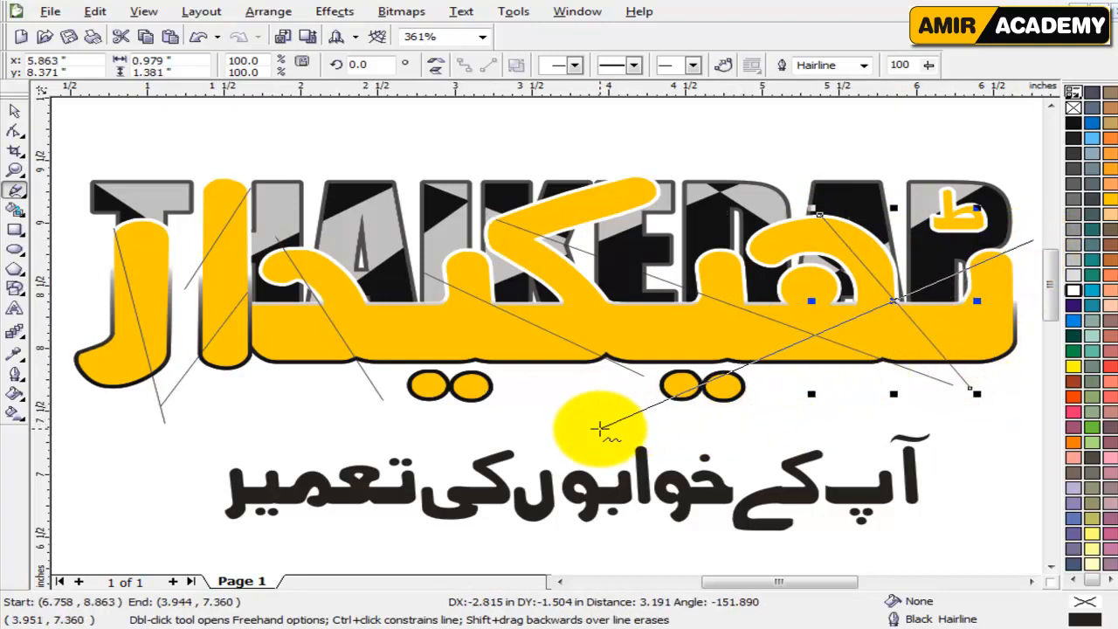
click(599, 429)
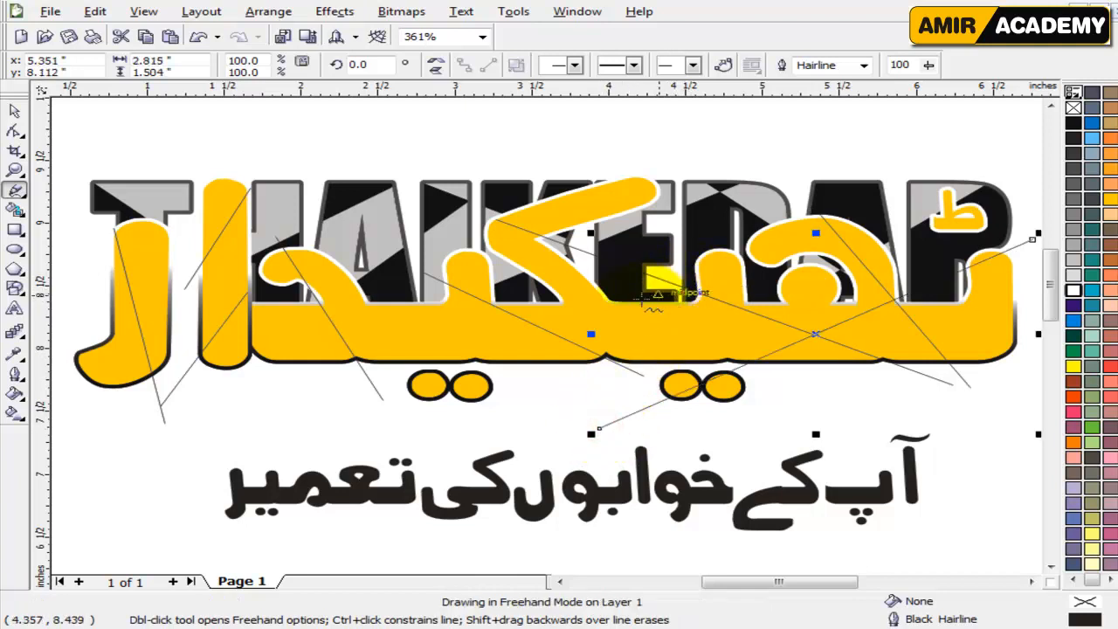
click(14, 112)
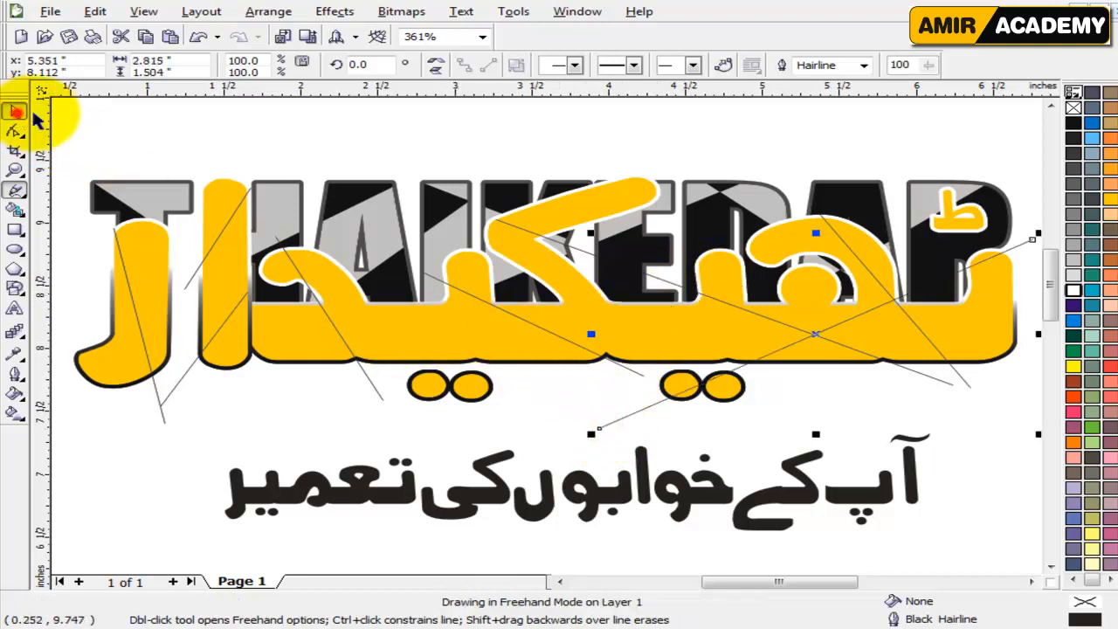
click(568, 140)
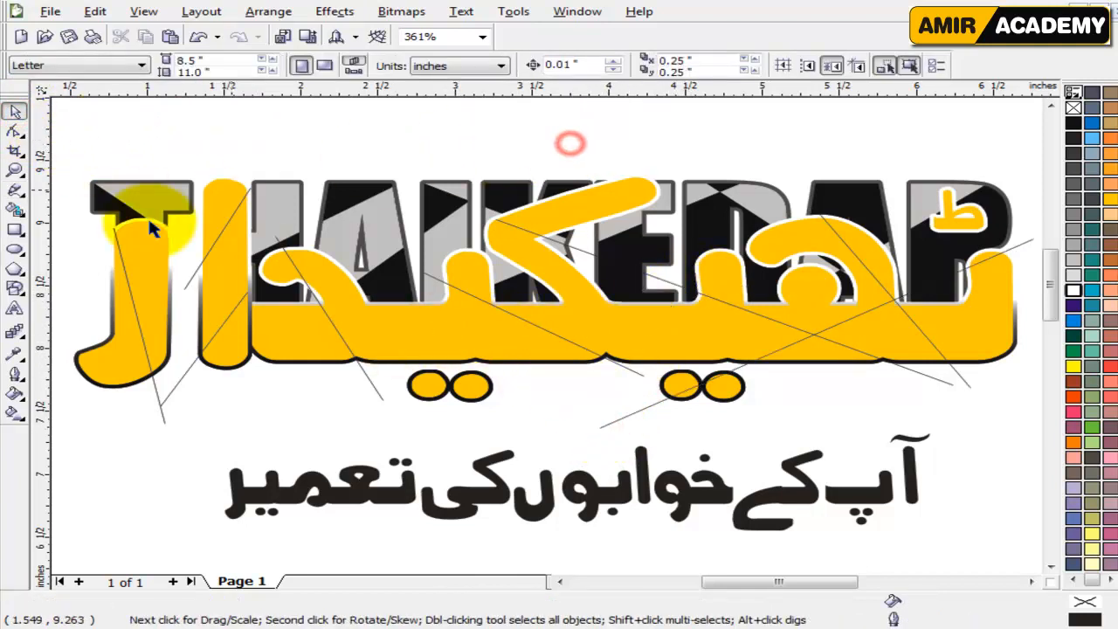
Smart Fill seven line-divided sections of the Urdu lettering with Autumn Orange, including the long slanted arm and both leftmost letters.
click(15, 211)
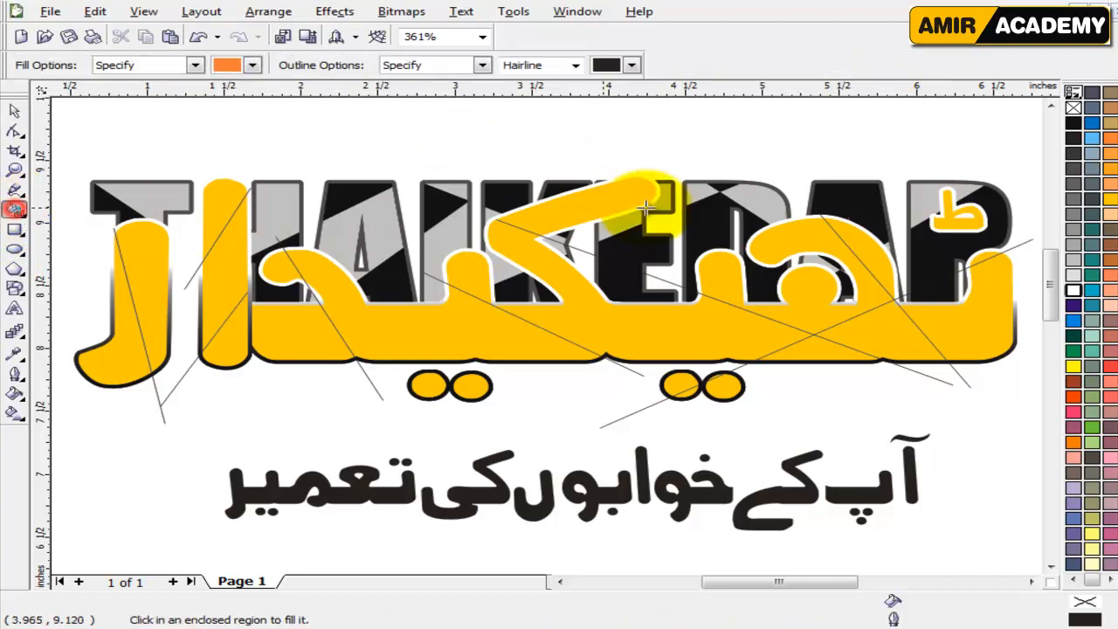
click(598, 182)
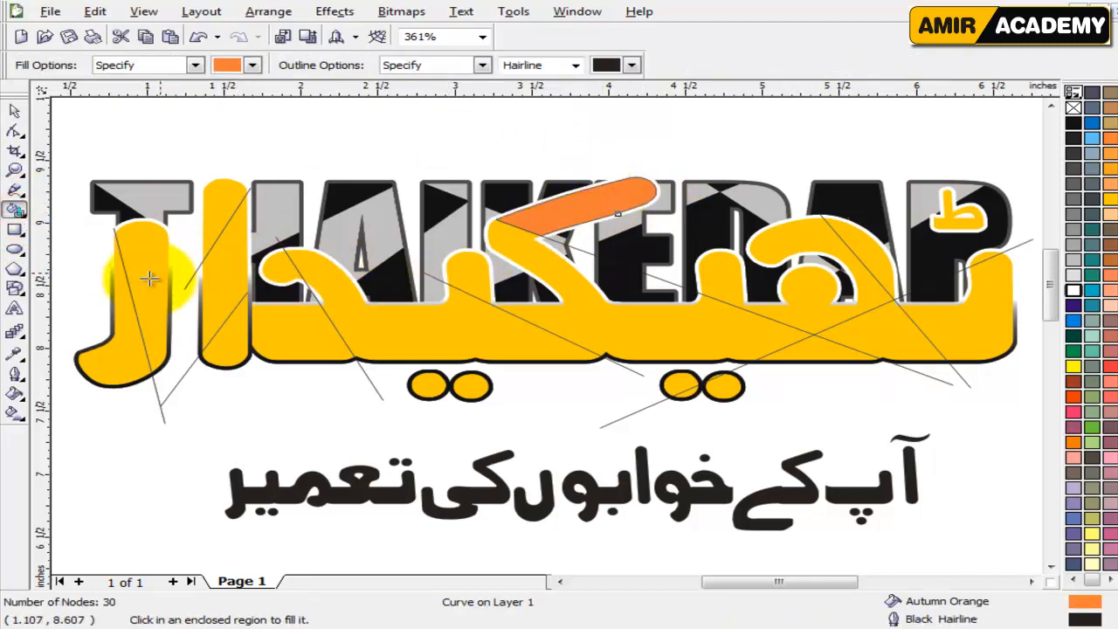
click(127, 350)
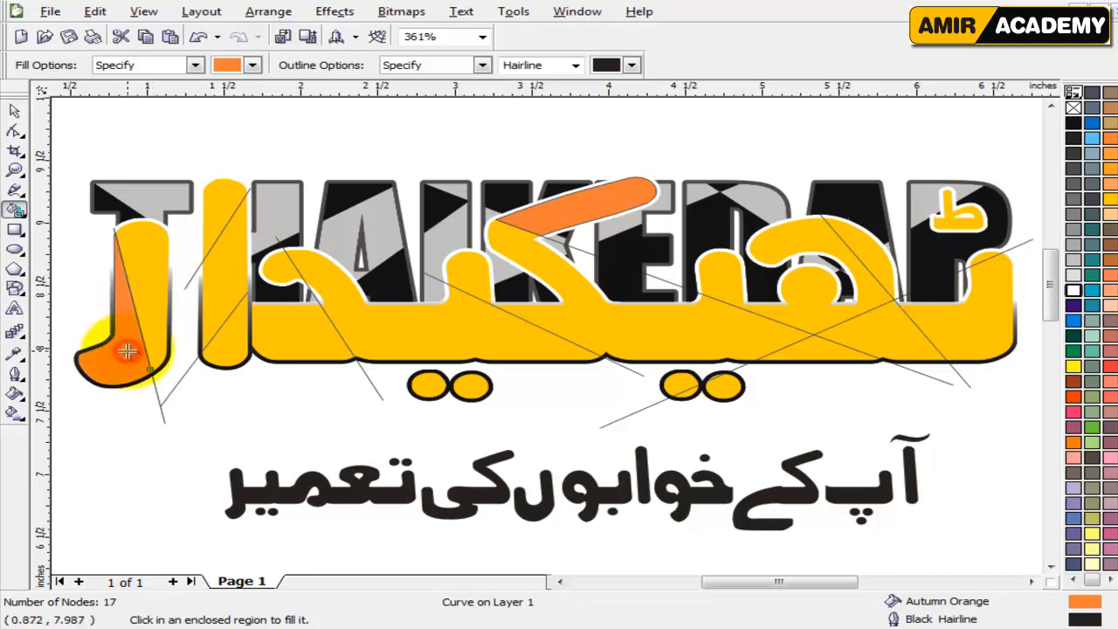
click(221, 208)
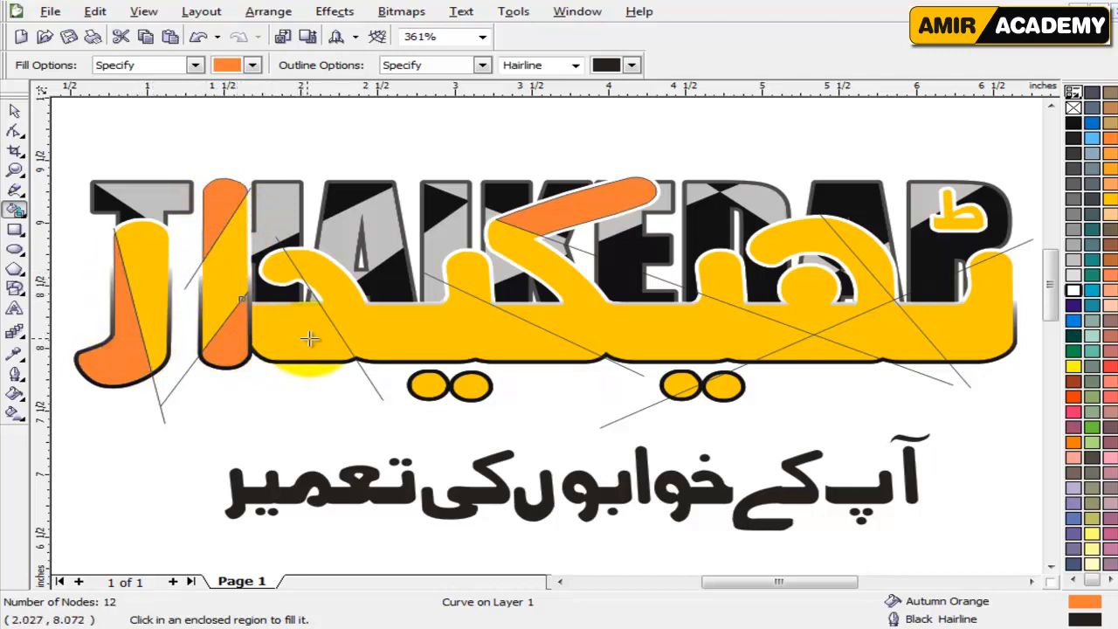
click(344, 294)
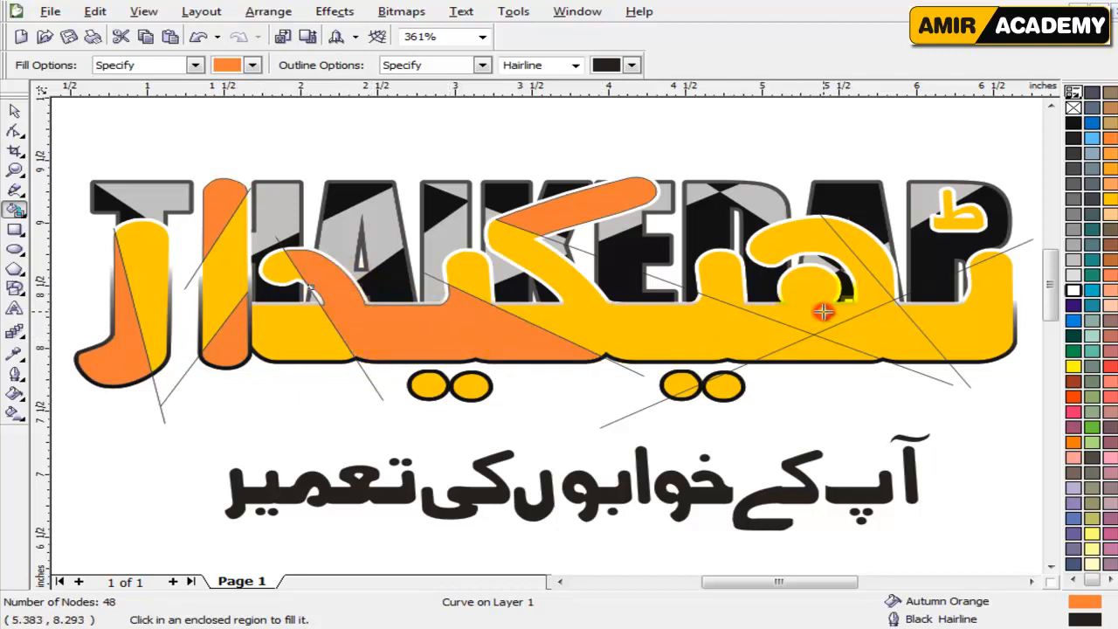
click(874, 291)
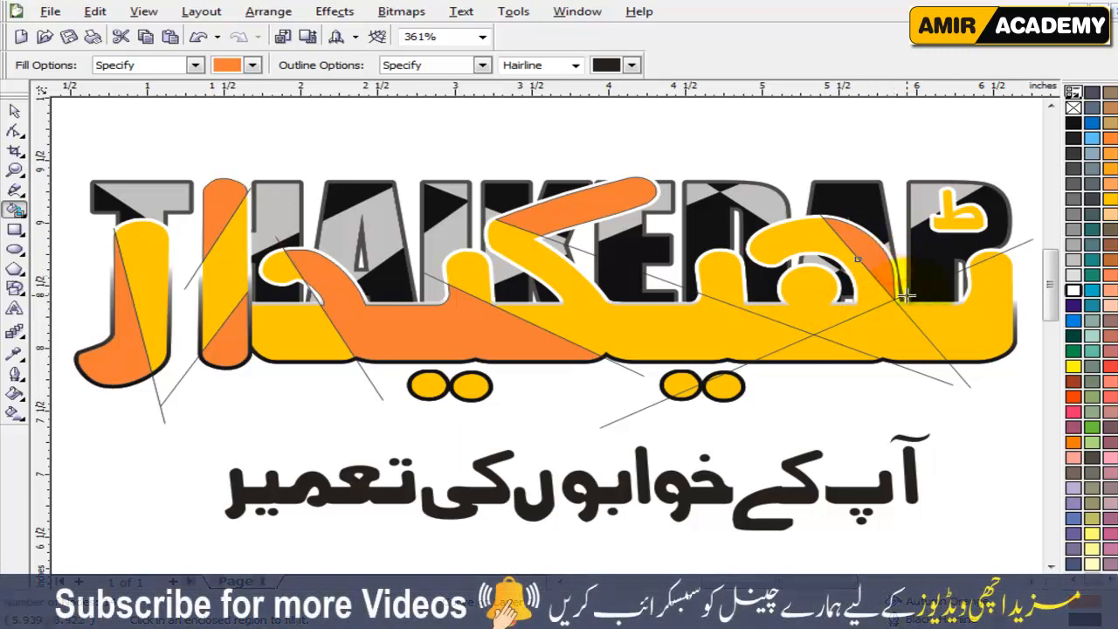
click(923, 348)
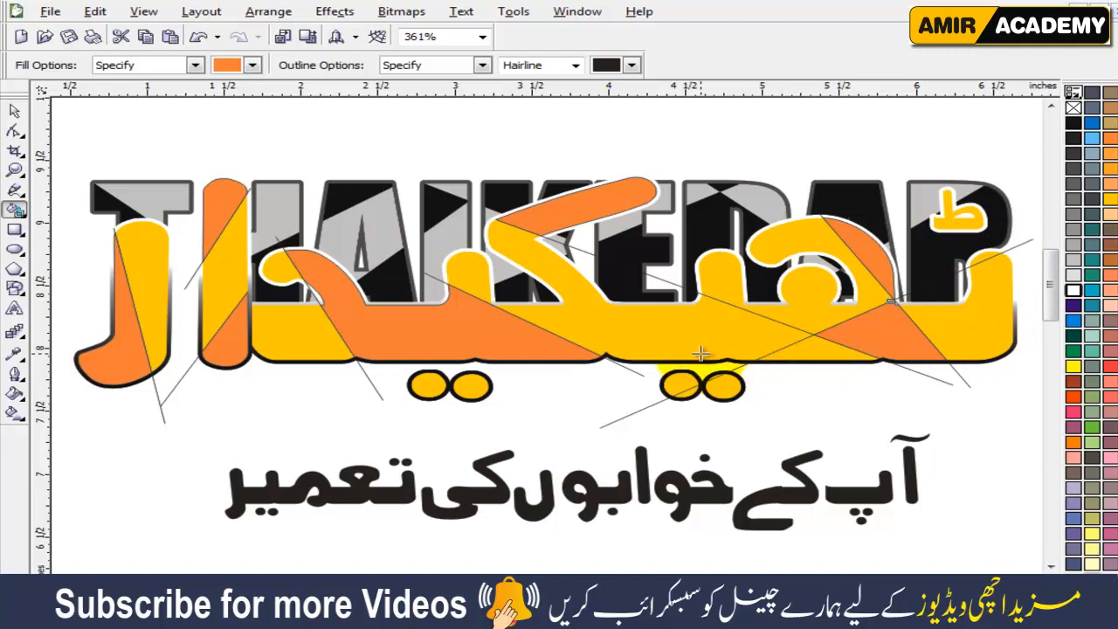
Delete the three diagonal hairlines crossing the two leftmost Urdu letters.
click(14, 111)
click(196, 434)
click(163, 405)
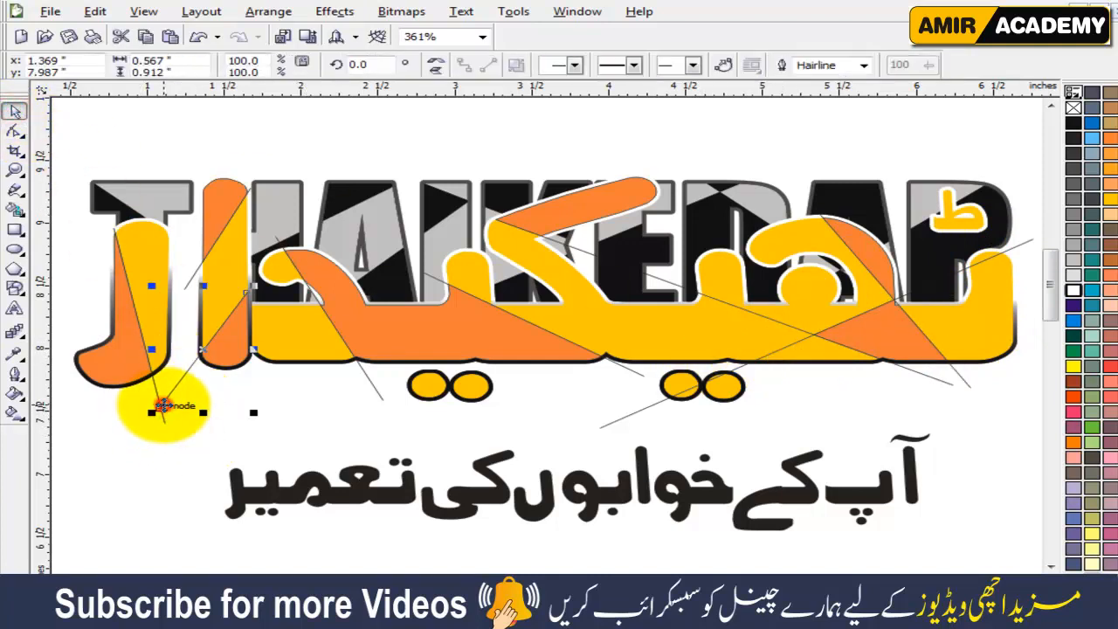
click(160, 407)
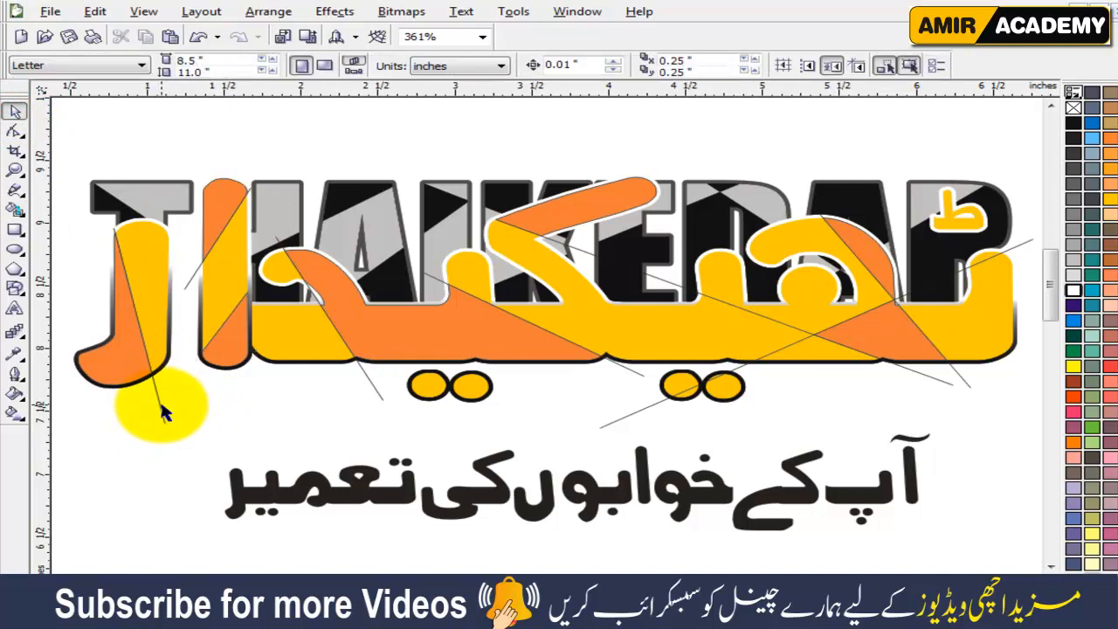
click(163, 404)
key(Delete)
click(190, 283)
key(Delete)
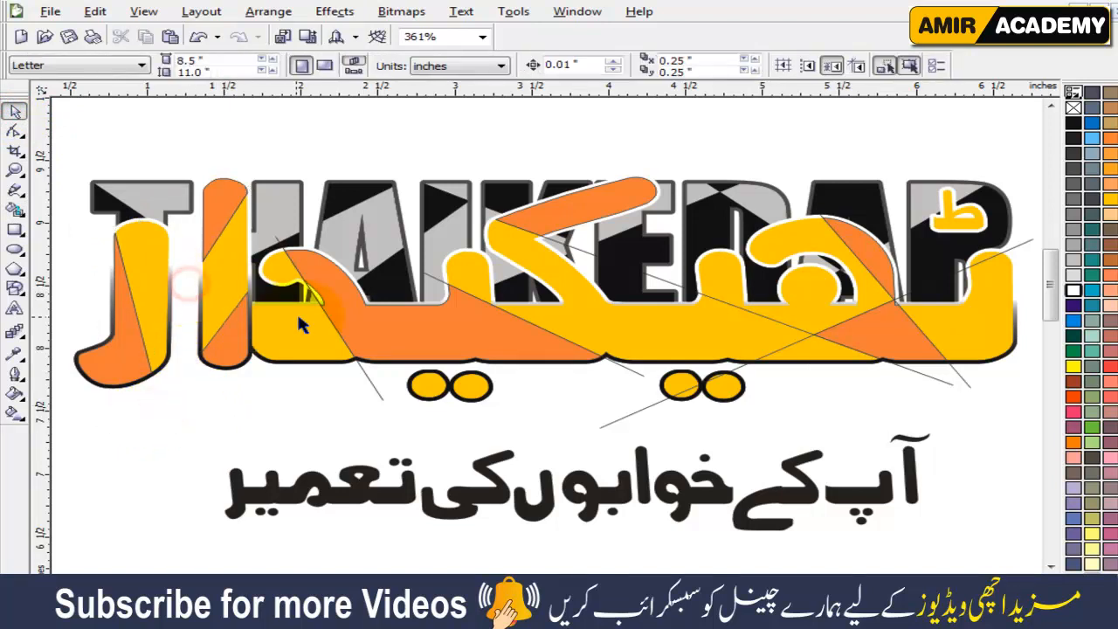
Delete the five remaining hairlines crossing the main Urdu curve, keeping the orange sections.
click(379, 398)
key(Delete)
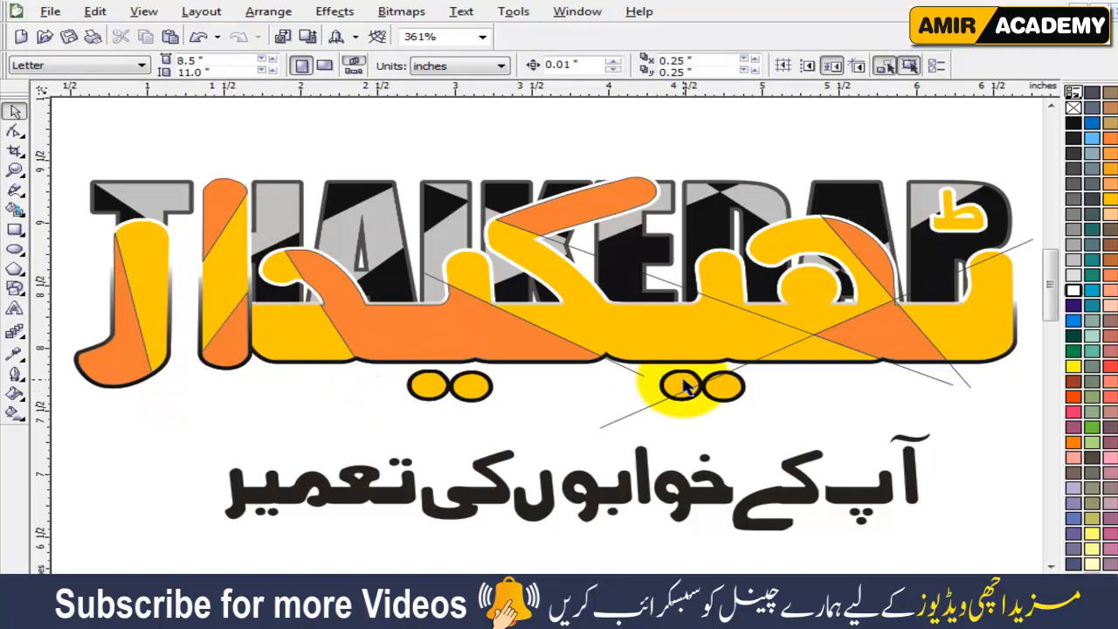
click(637, 374)
key(Delete)
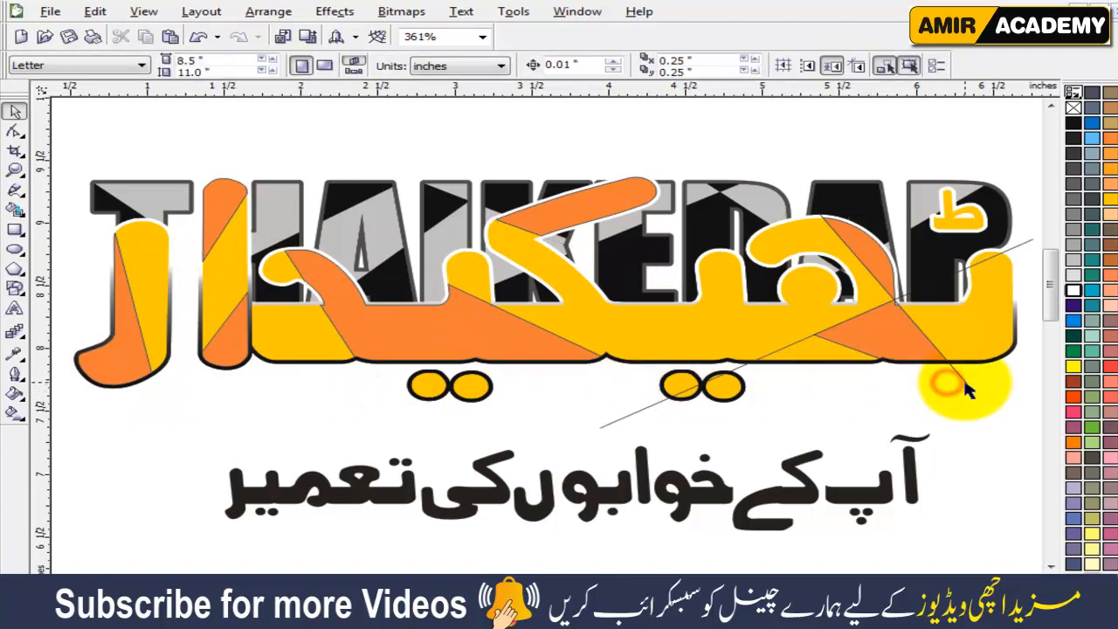
click(966, 383)
key(Delete)
click(616, 426)
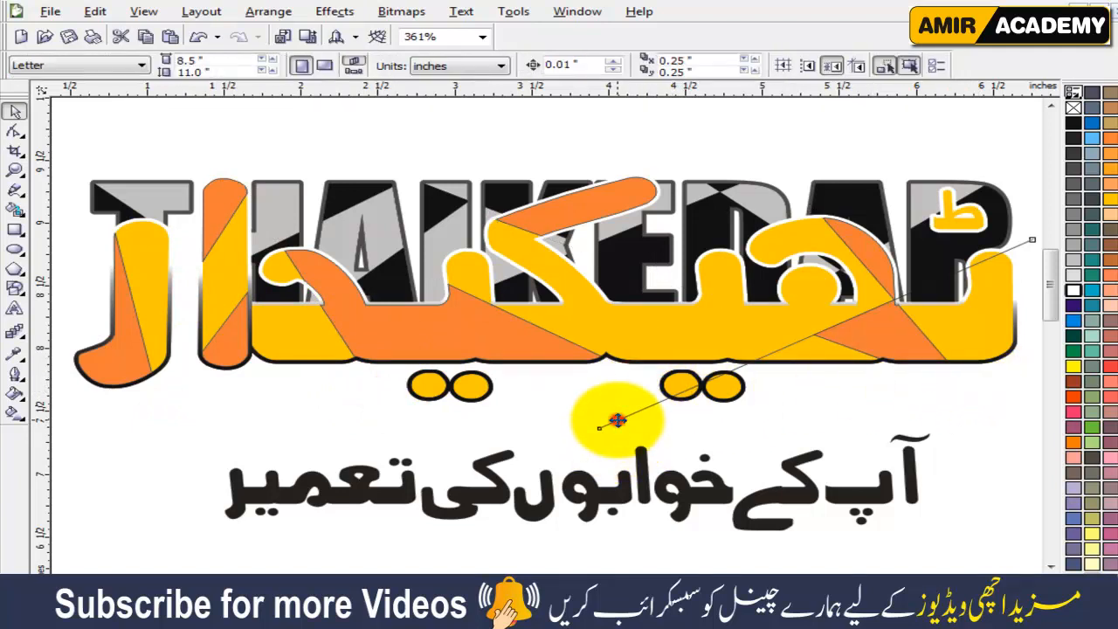
key(Delete)
Reshape the orange wedge on the lettering's right side into a long band, extending its tip to the slanted letter and bending its lower edge.
click(882, 345)
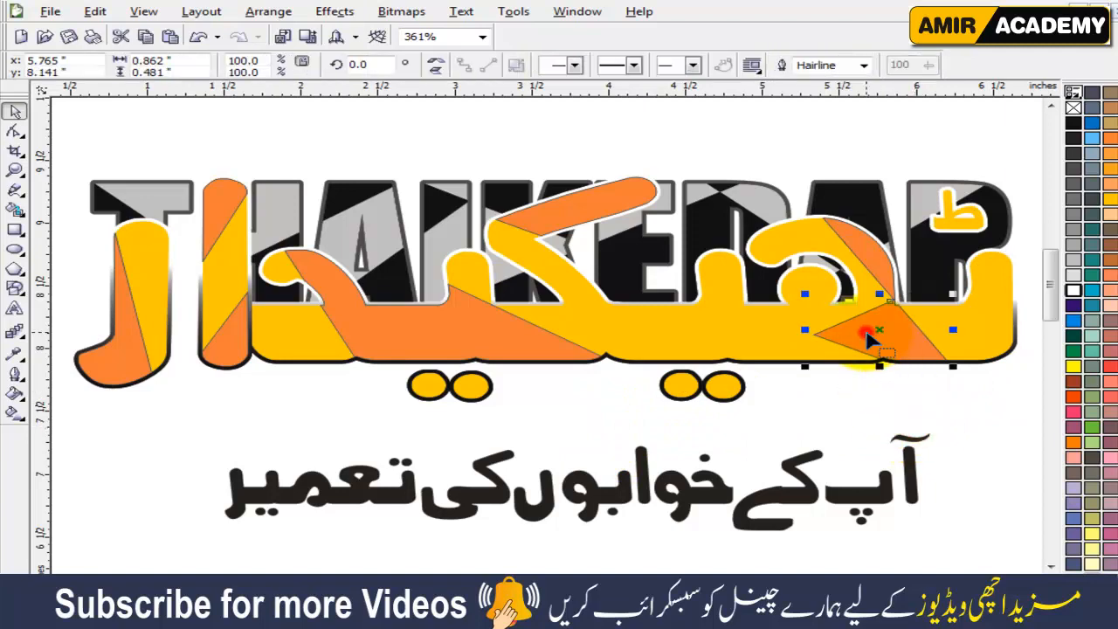
key(F10)
scroll(854, 337, up, 4)
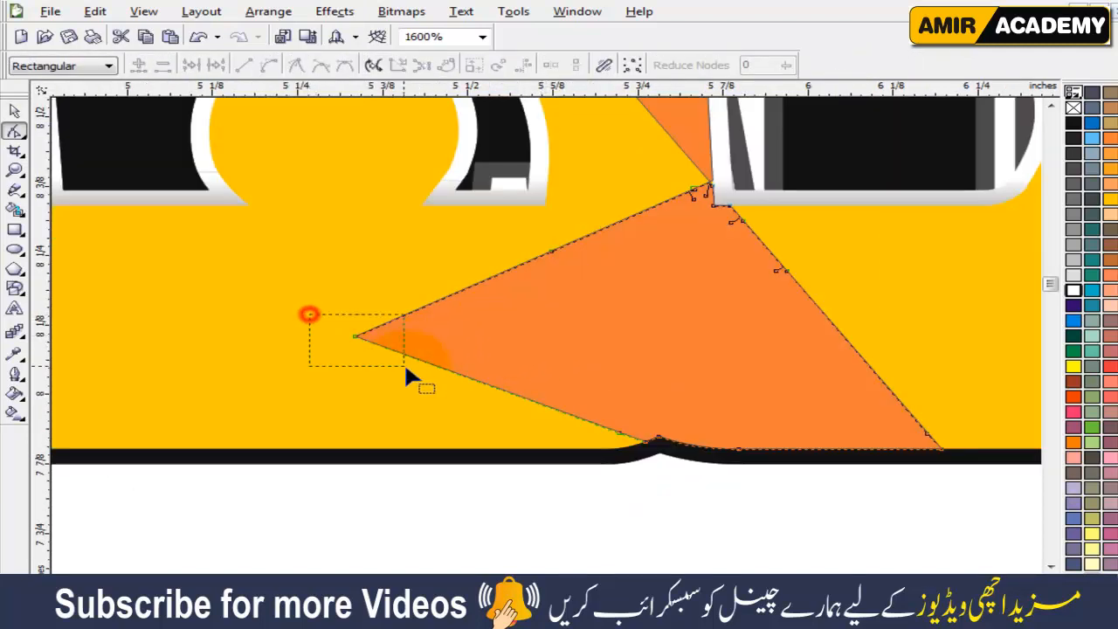
drag(405, 368, 405, 368)
scroll(543, 345, down, 1)
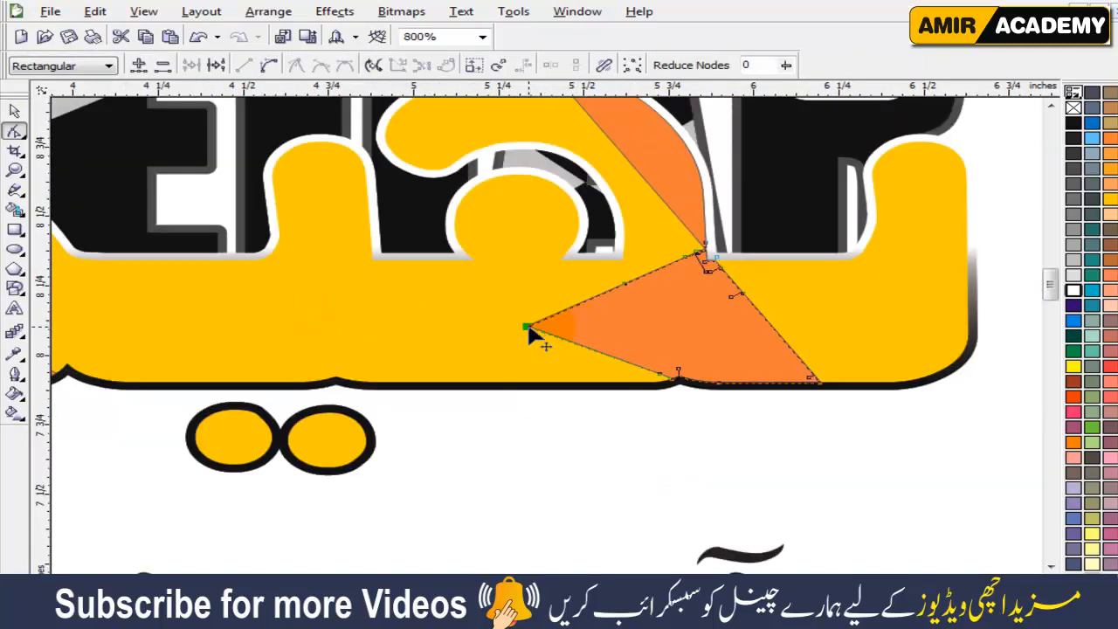
double_click(528, 328)
key(ctrl+z)
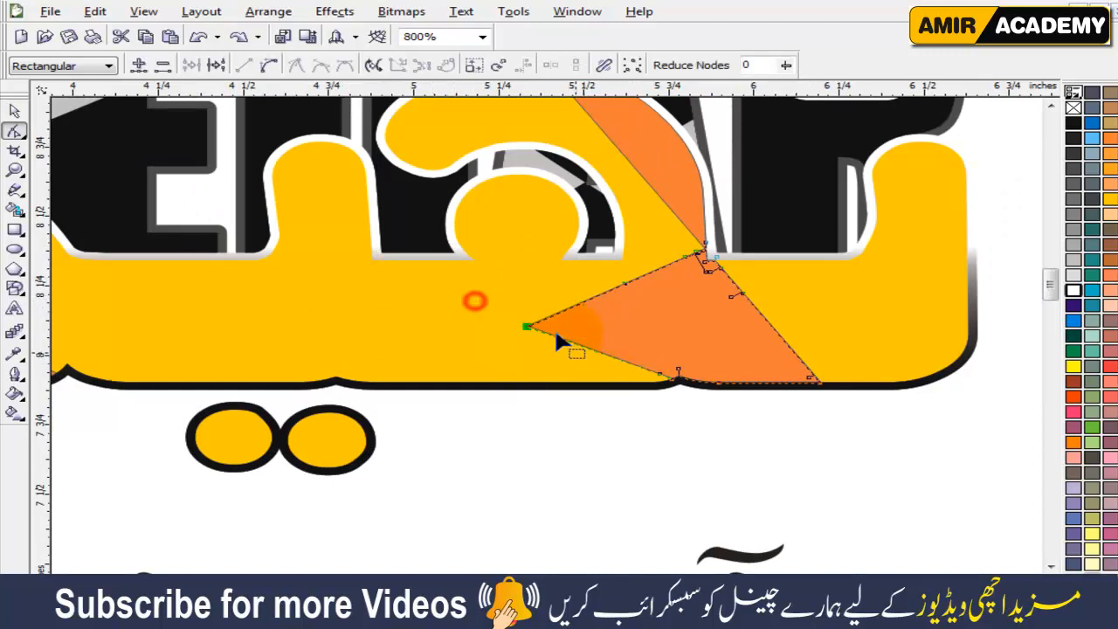
drag(356, 294, 251, 263)
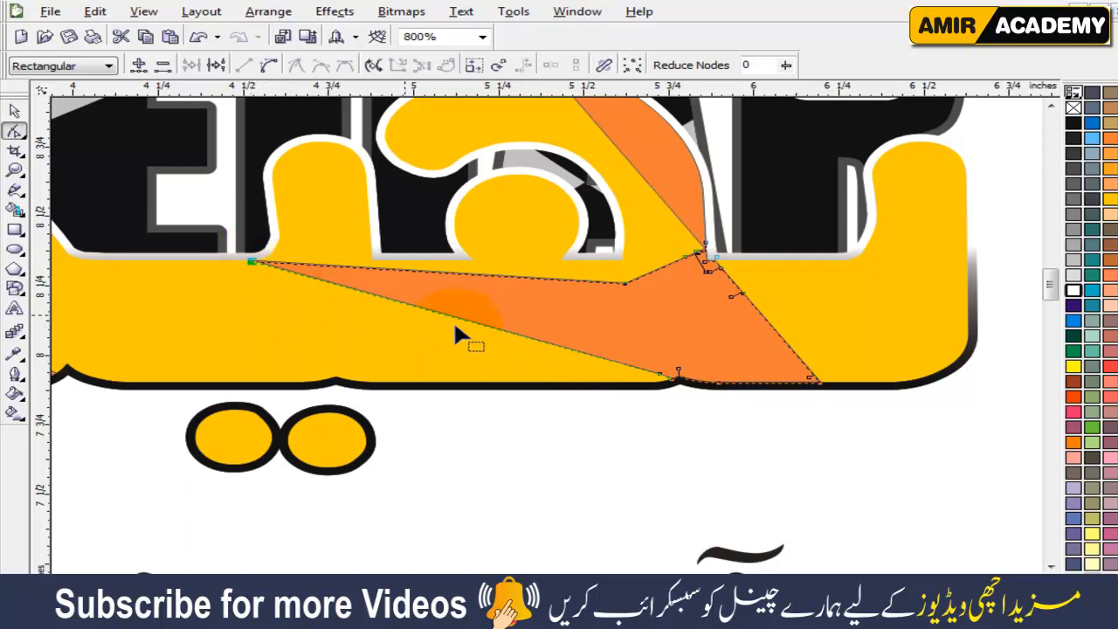
drag(473, 325, 301, 321)
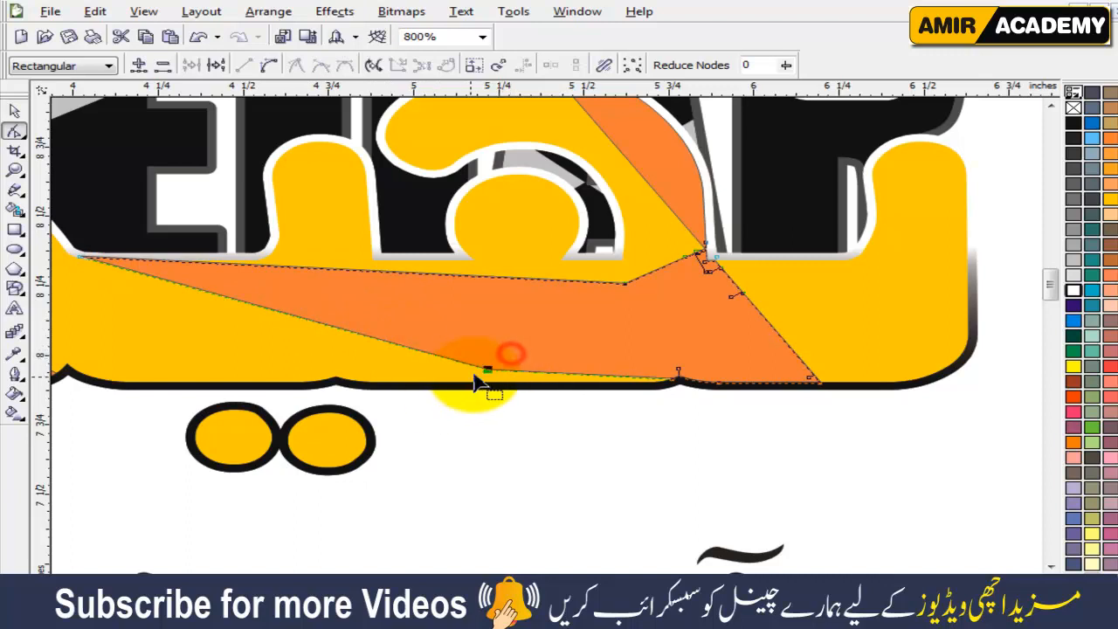
drag(490, 374, 337, 350)
scroll(387, 373, down, 2)
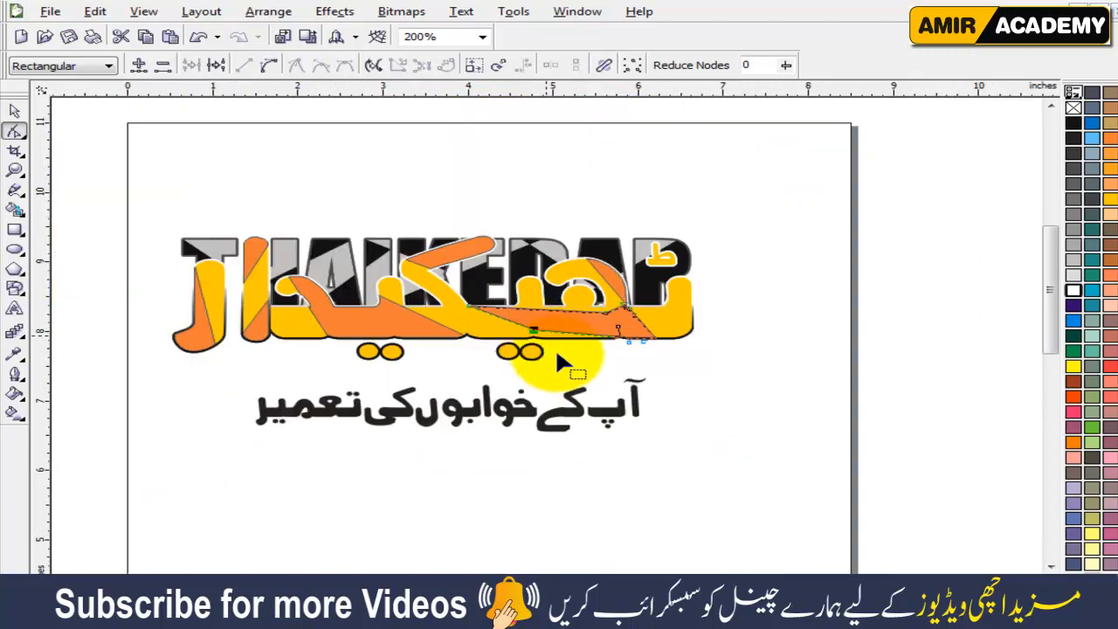
click(634, 374)
key(F4)
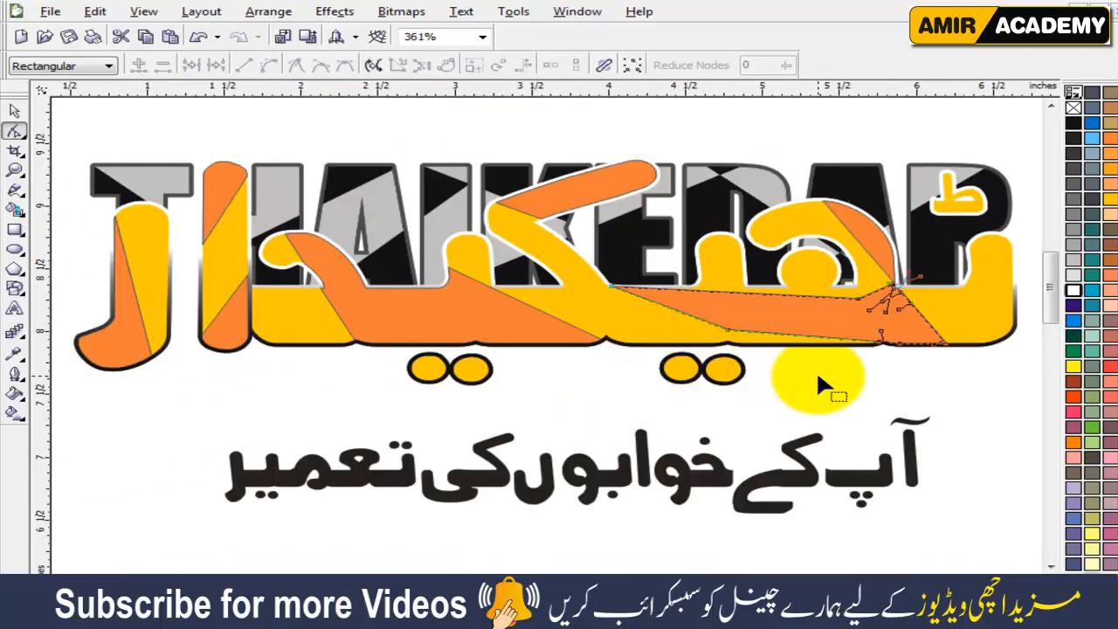
Select all seven orange sections of the Urdu lettering and remove their outlines.
click(14, 111)
click(110, 336)
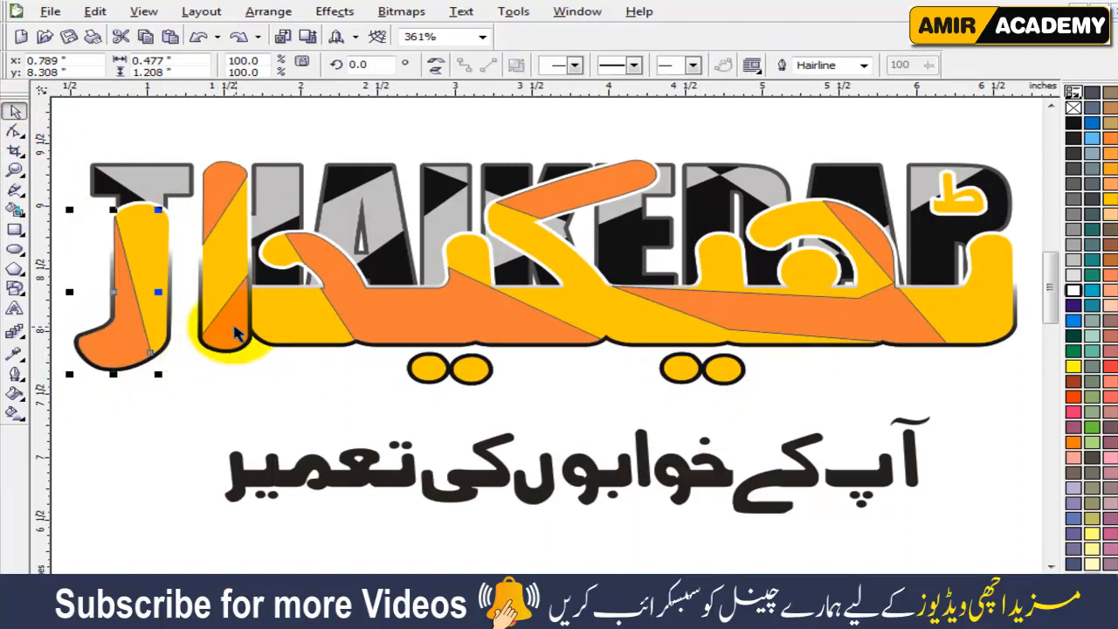
shift+click(231, 325)
shift+click(217, 190)
shift+click(351, 305)
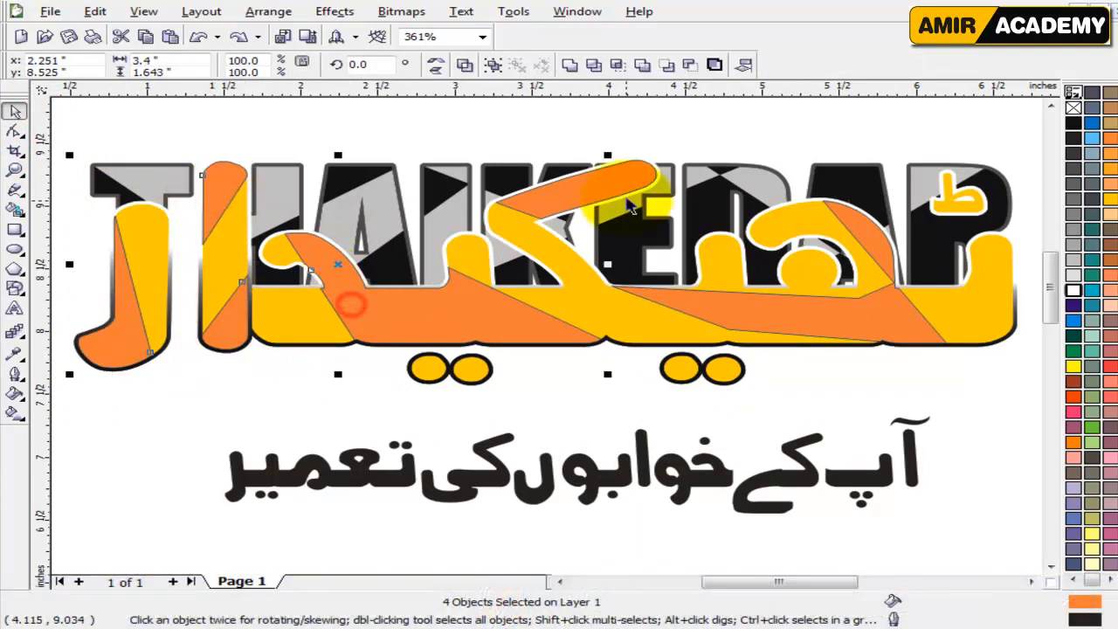
shift+click(605, 188)
shift+click(808, 318)
shift+click(882, 254)
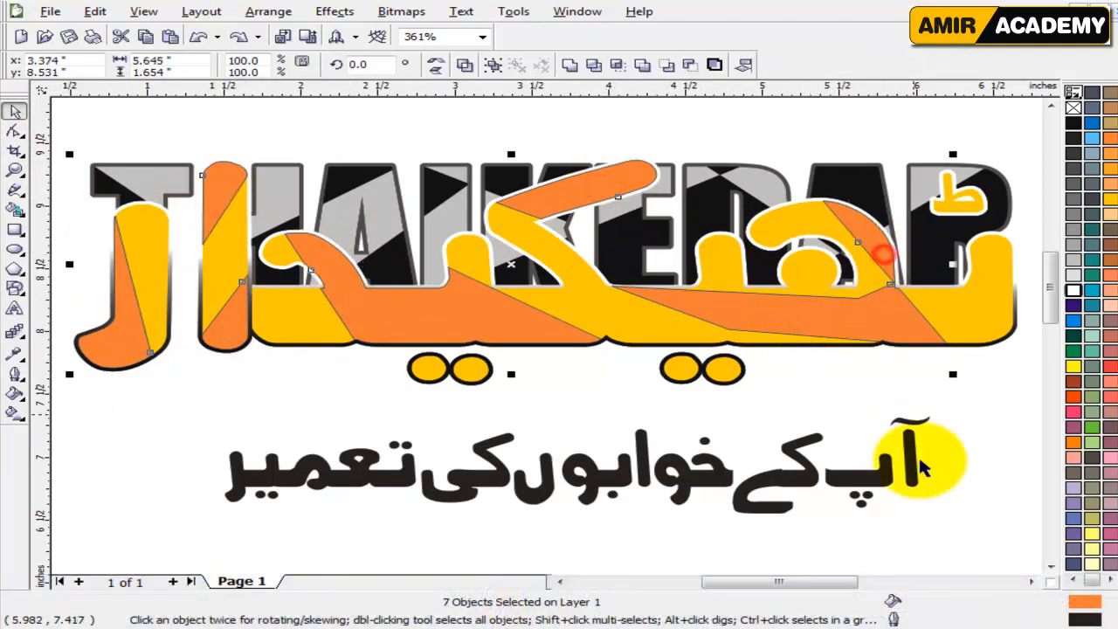
drag(838, 587, 857, 587)
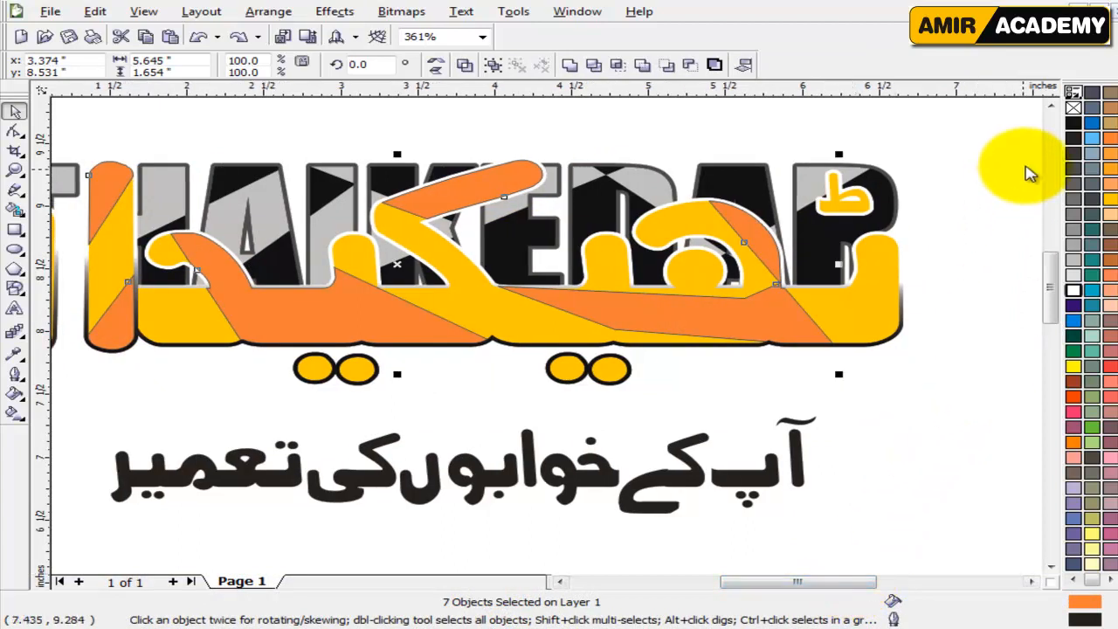
right_click(1073, 108)
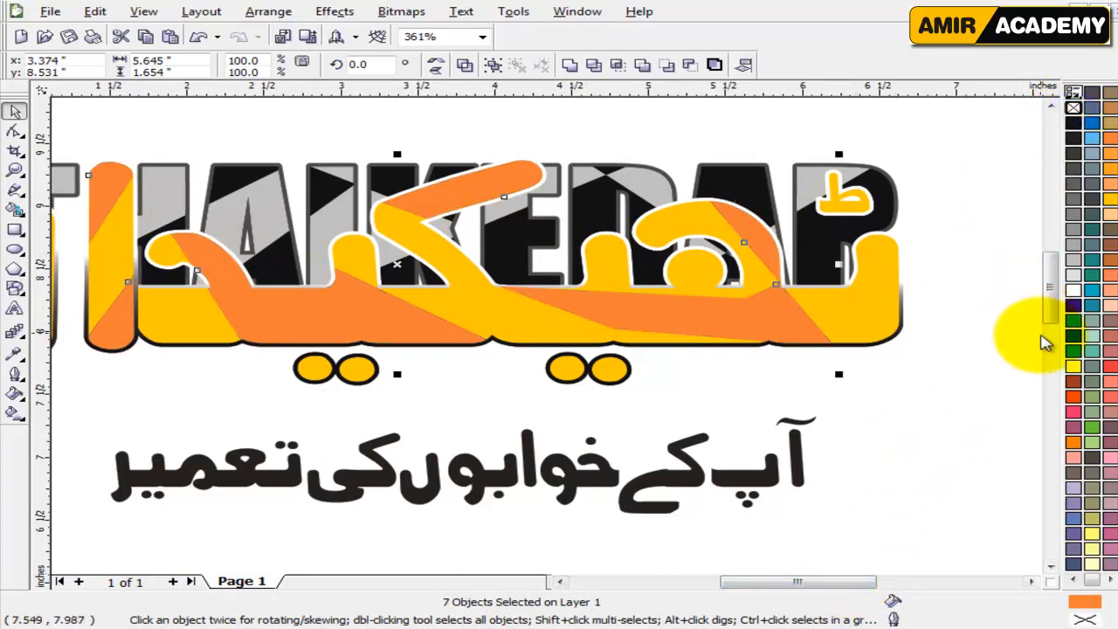
Recolor the seven selected sections pale peach.
click(1074, 442)
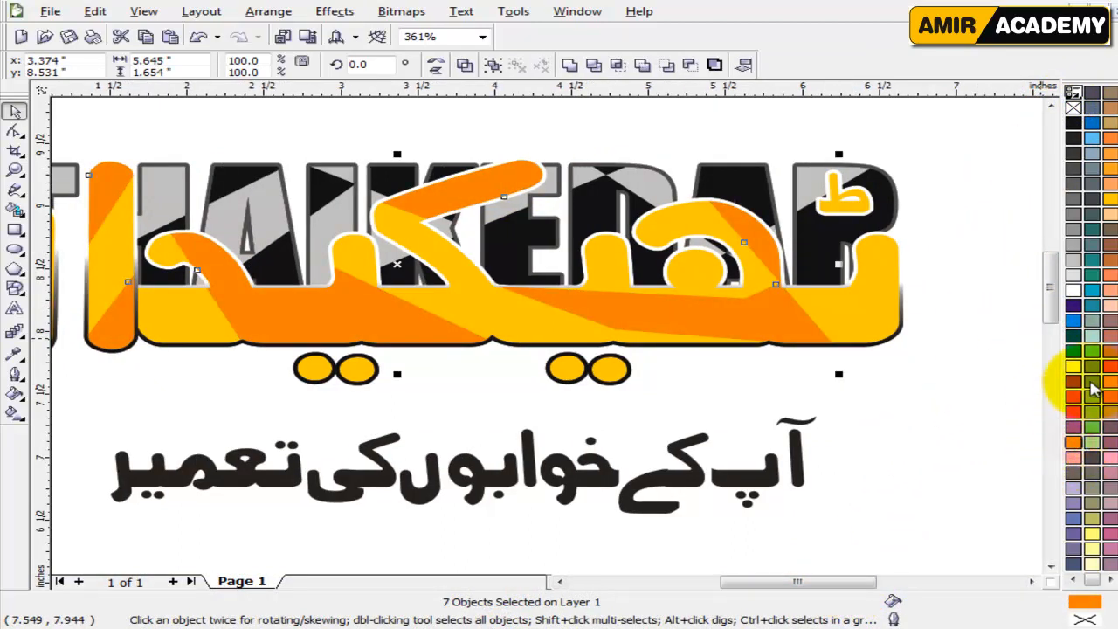
click(1110, 217)
scroll(522, 364, down, 2)
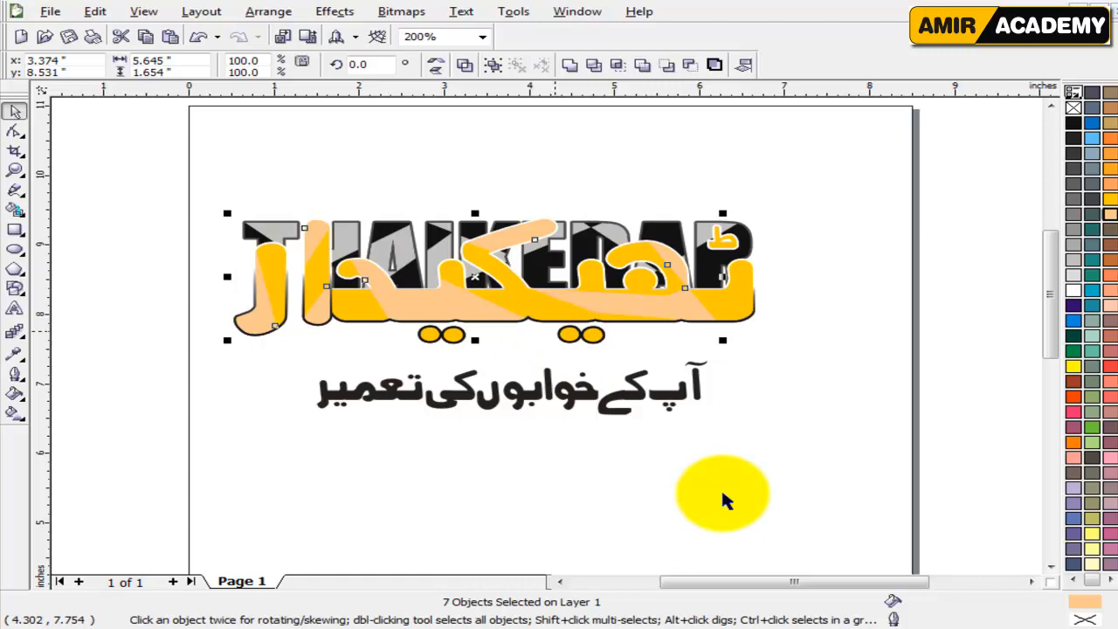
scroll(721, 500, up, 2)
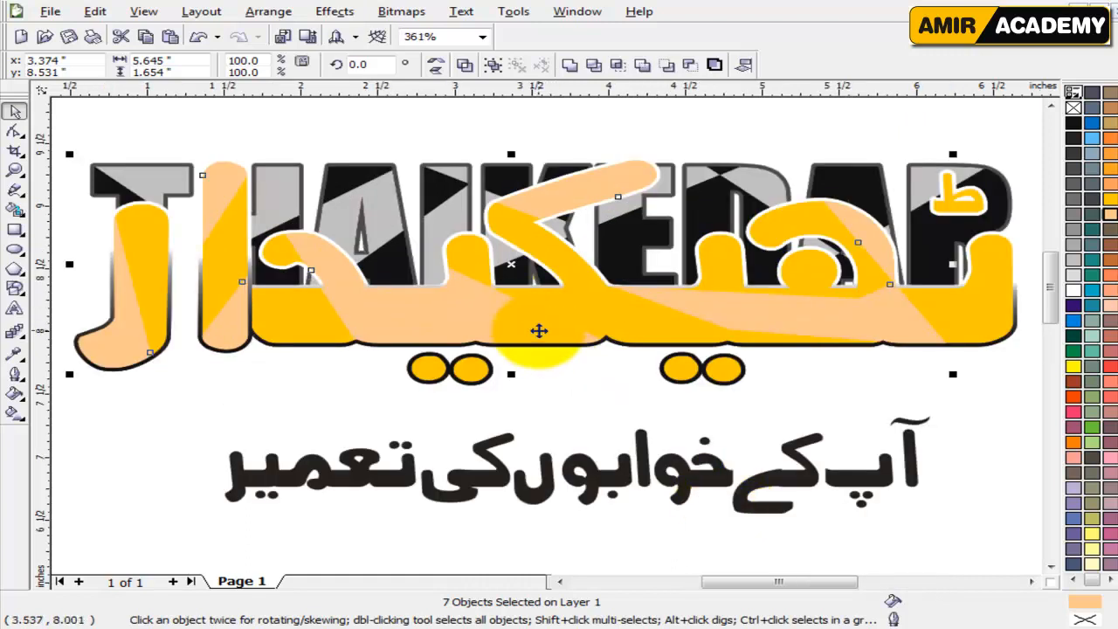
Cut the seven peach sections, paste them back in place and group them.
key(ctrl+x)
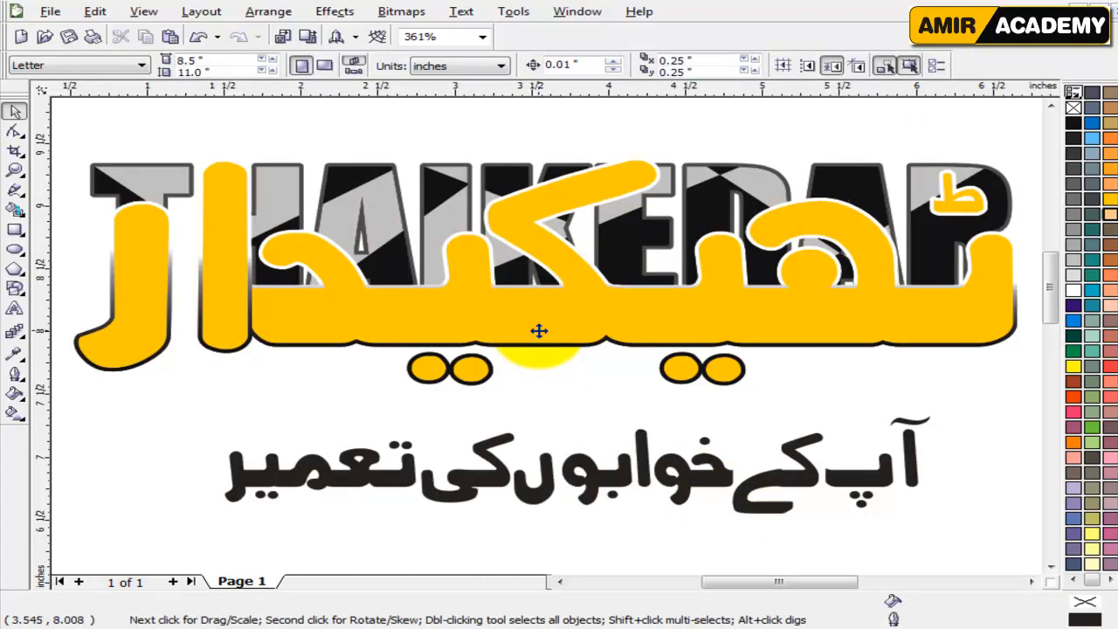
key(ctrl+v)
key(ctrl+g)
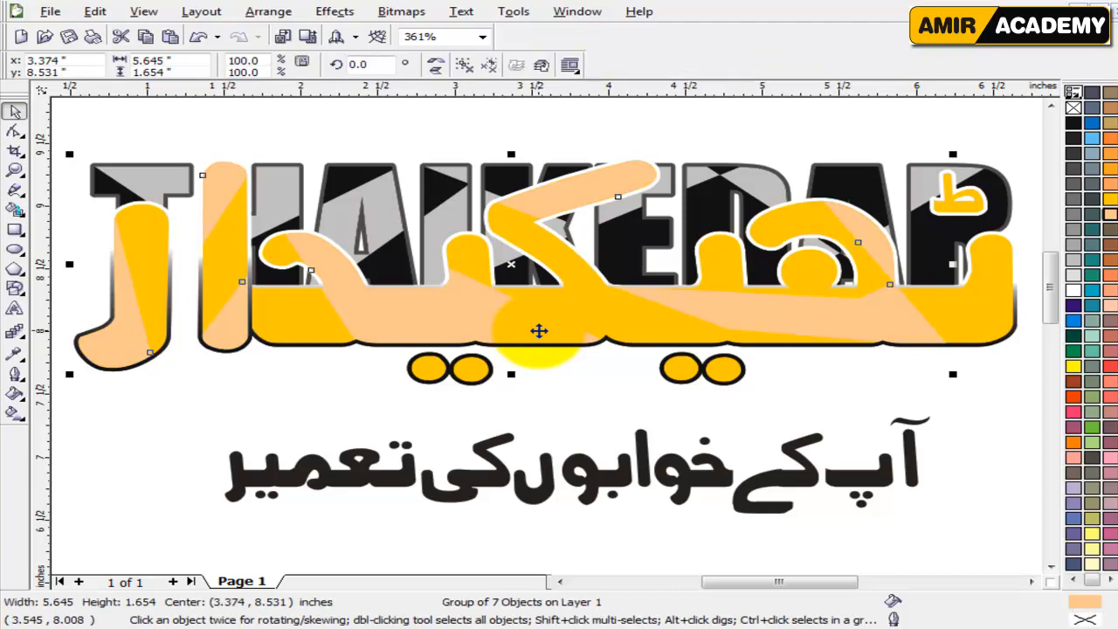
Give the main Urdu lettering shape a vertical linear gradient from orange at its base to deep yellow above.
click(312, 374)
click(295, 336)
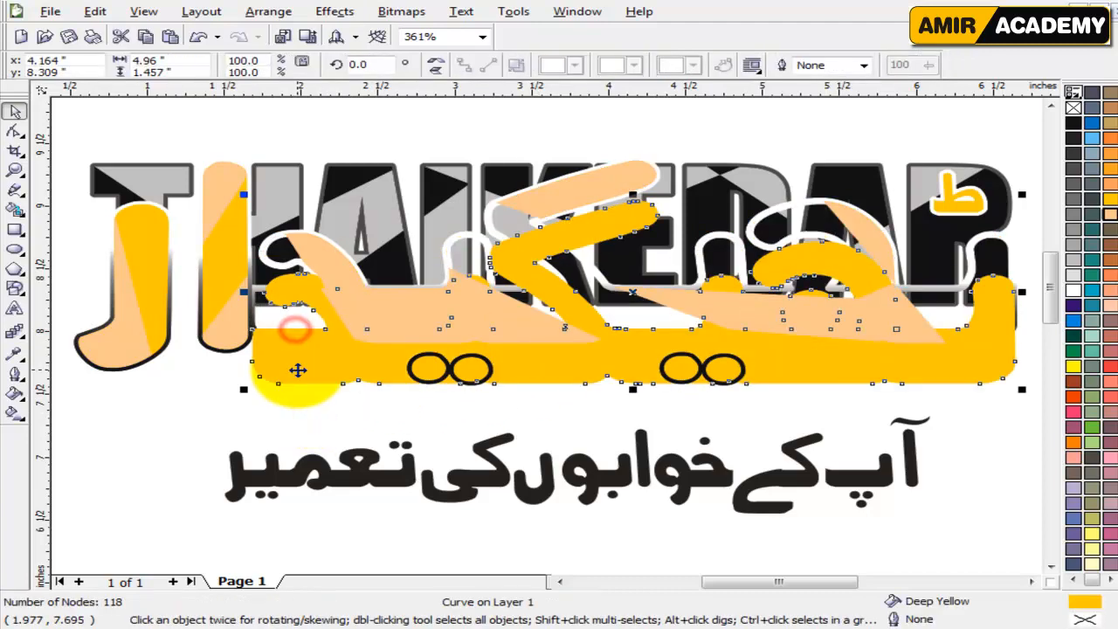
click(14, 412)
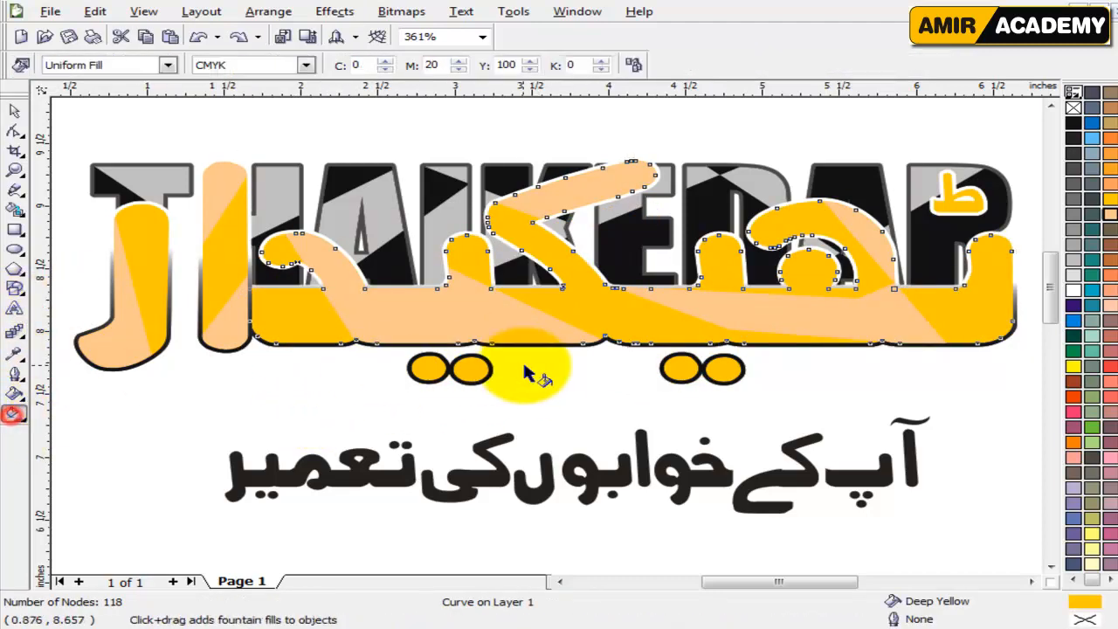
drag(654, 347, 651, 260)
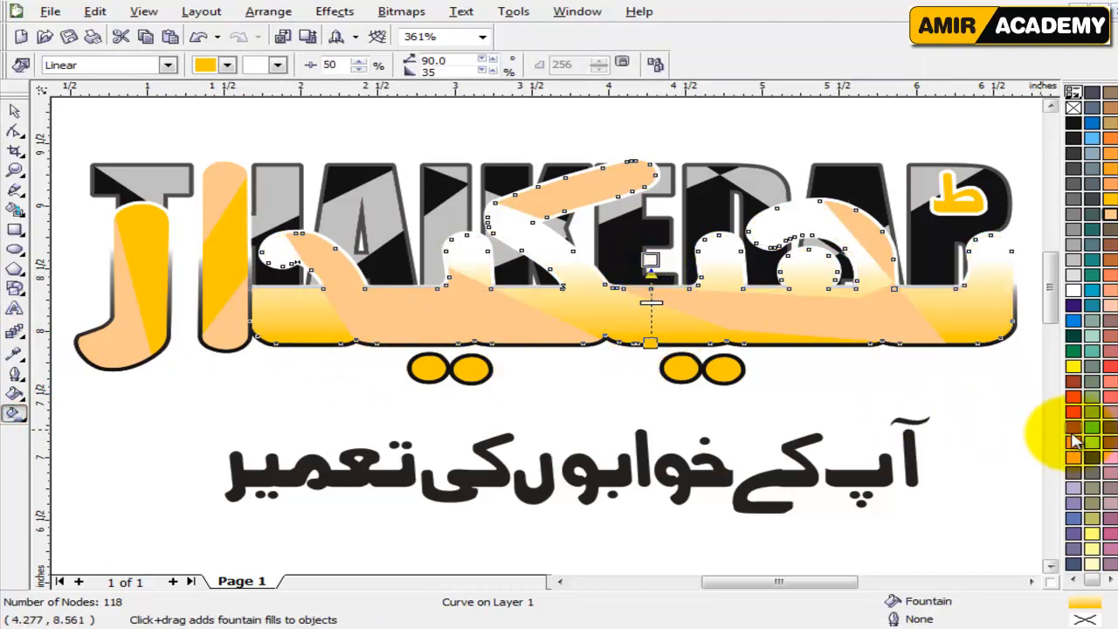
drag(1073, 441, 651, 342)
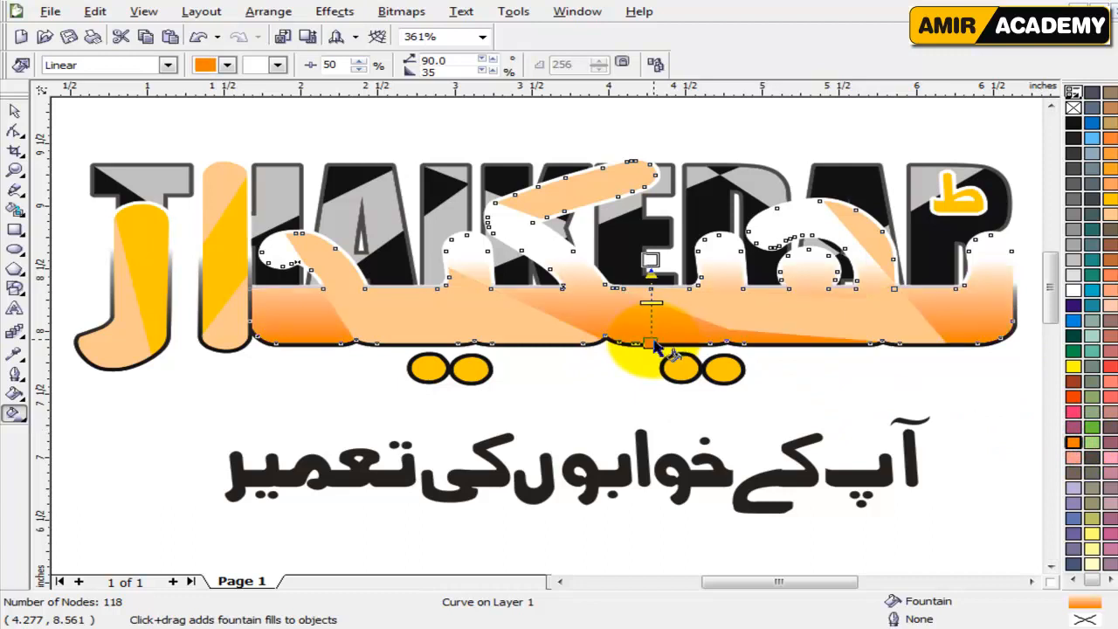
drag(1113, 203, 650, 259)
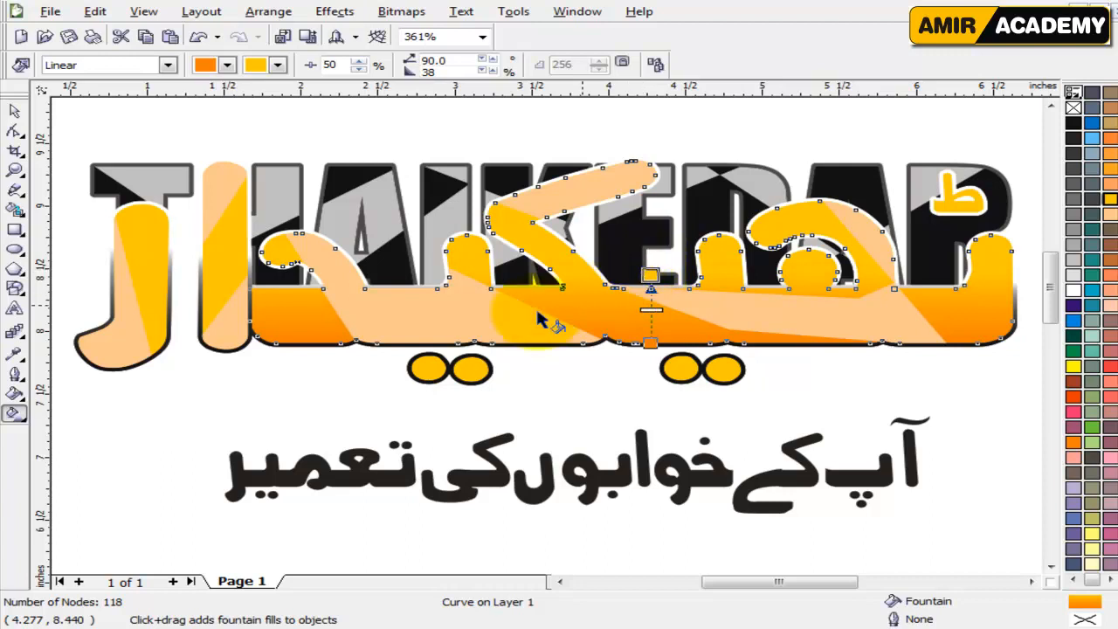
Apply the same orange-to-yellow gradient to the tall straight Urdu letter and the curved letter at the far left.
click(14, 111)
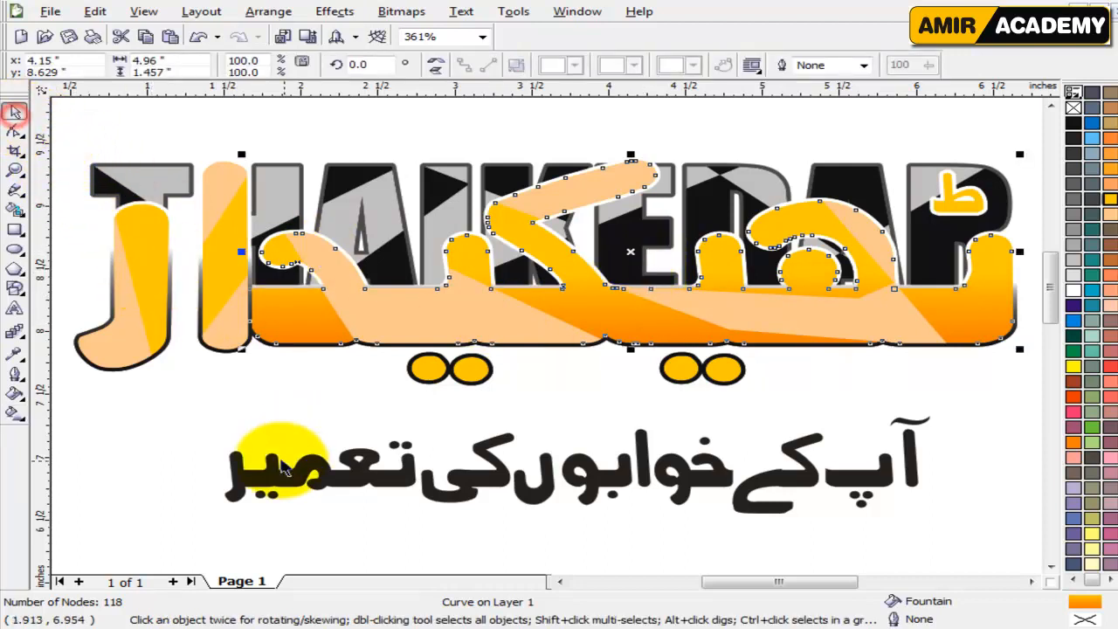
drag(1091, 602, 215, 276)
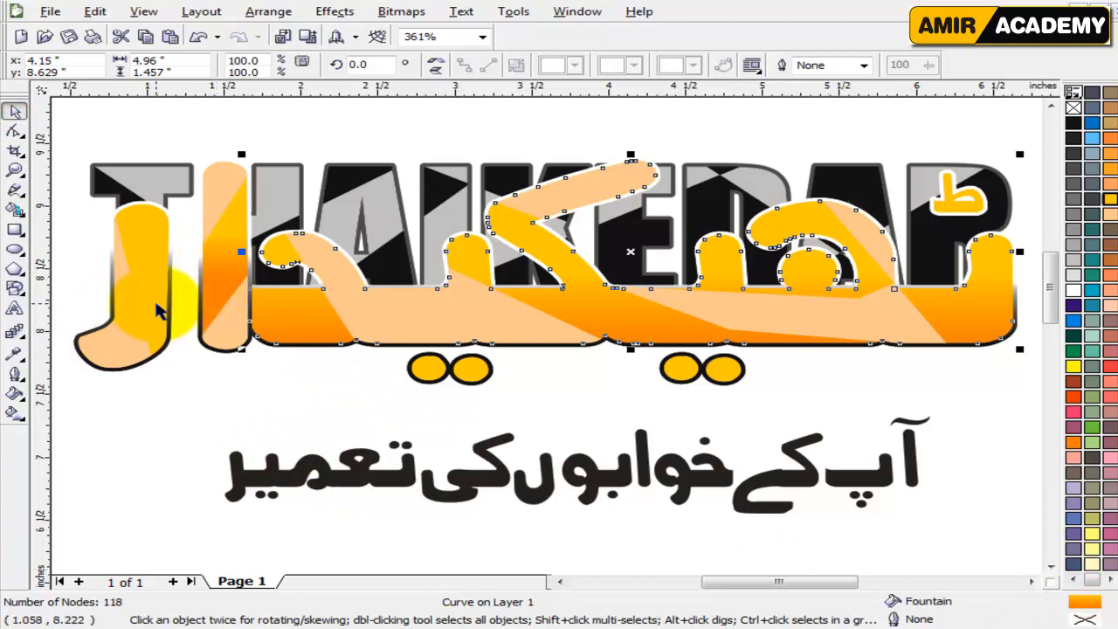
click(155, 306)
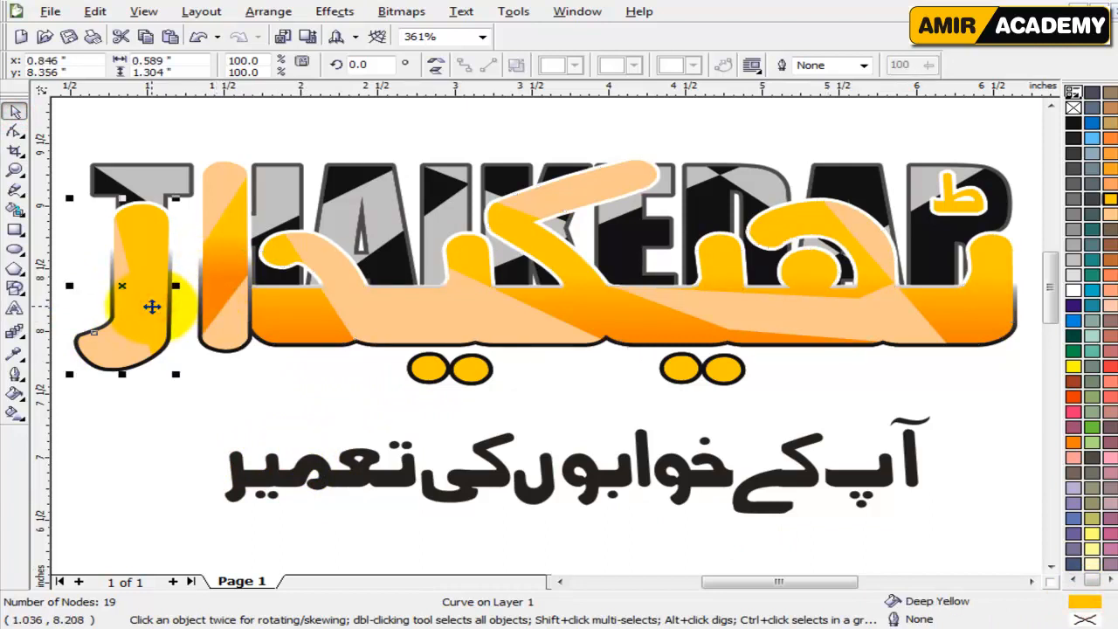
key(ctrl+r)
click(177, 432)
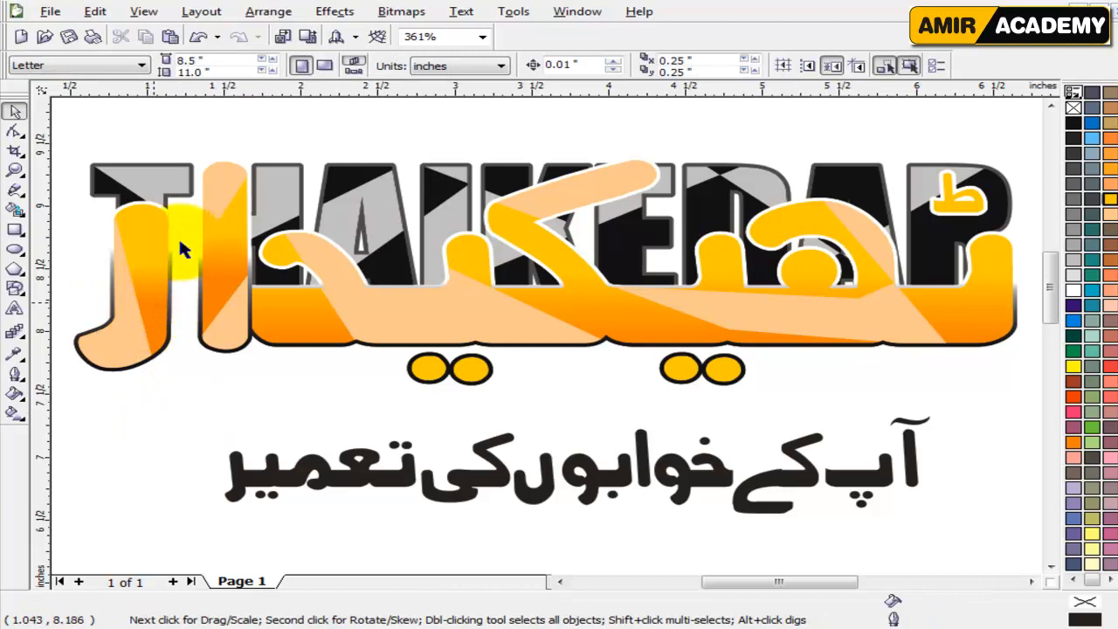
Compare gray, peach, brown and orange tones on the group of seven peach sections and settle on Light Orange.
click(436, 320)
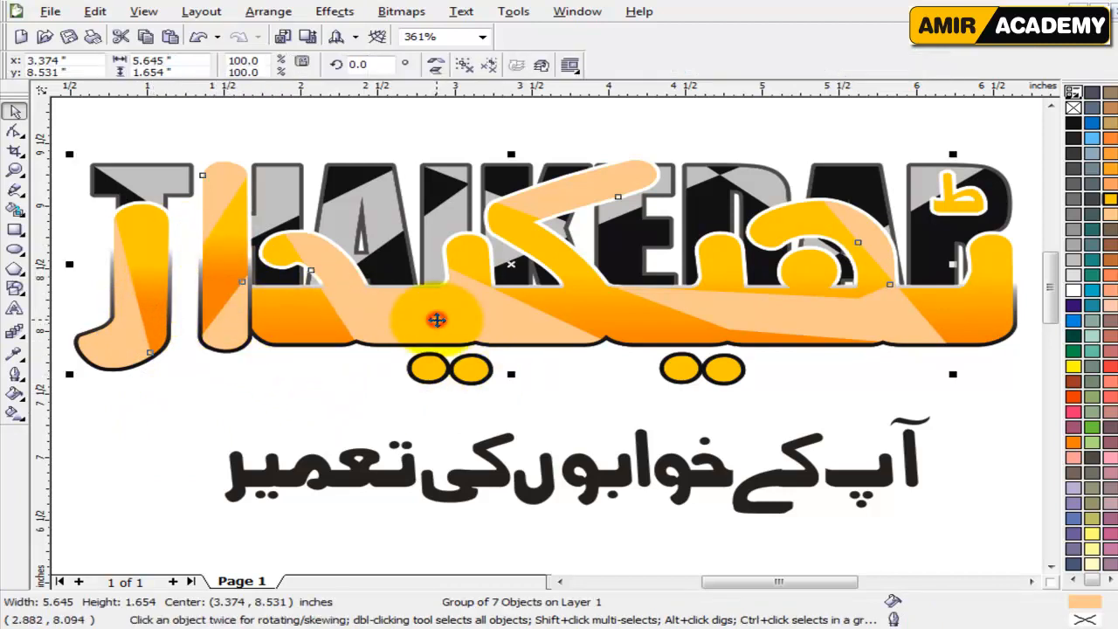
drag(462, 319, 392, 346)
key(ctrl+z)
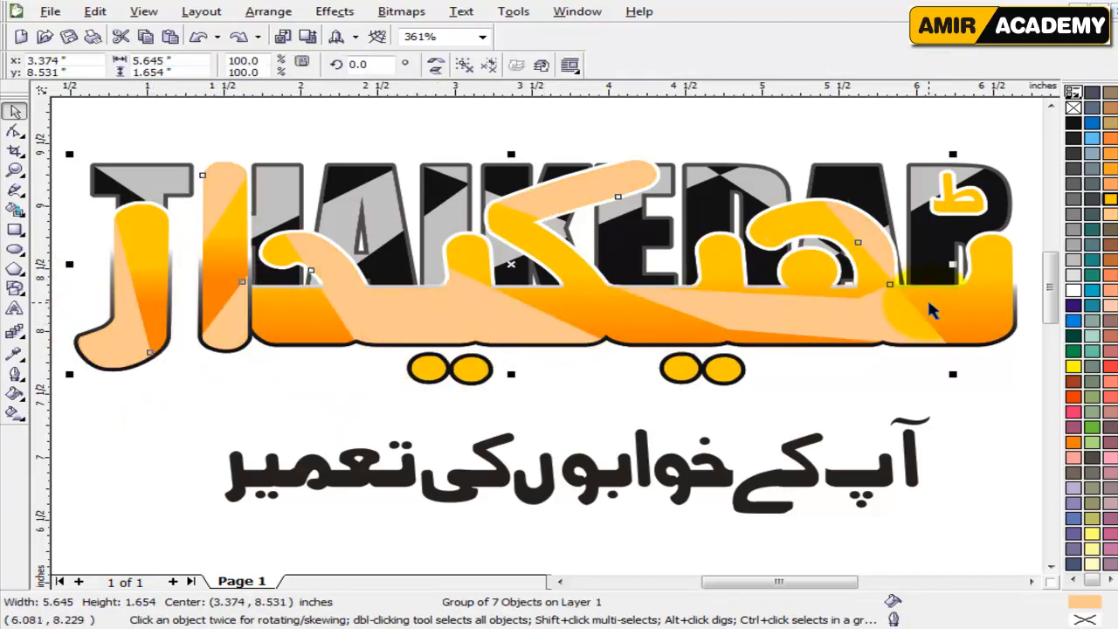
click(1075, 201)
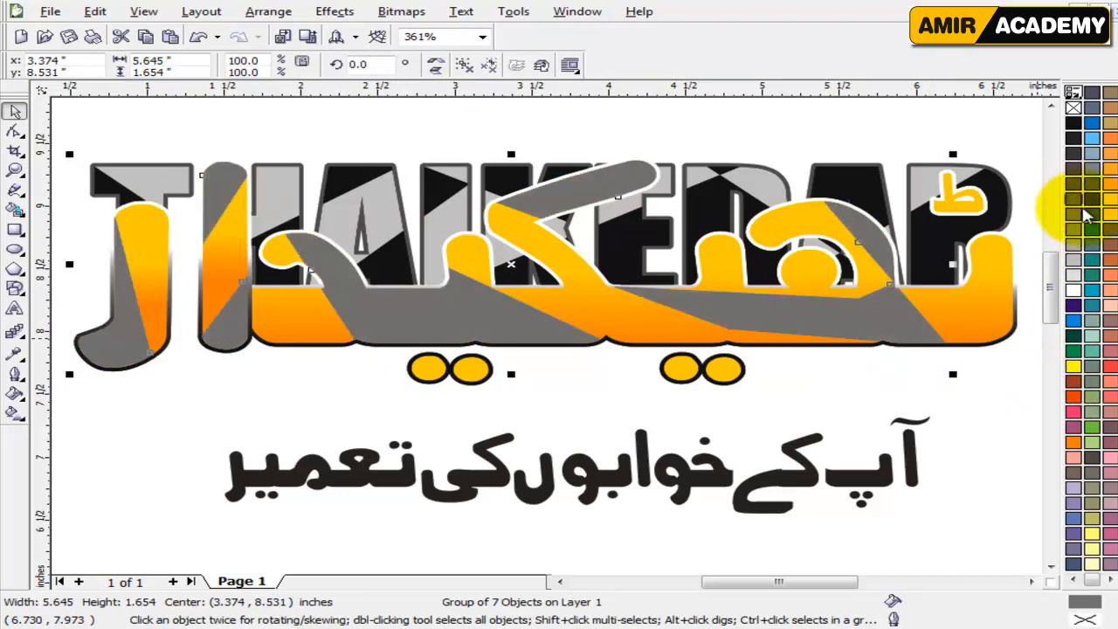
click(1075, 264)
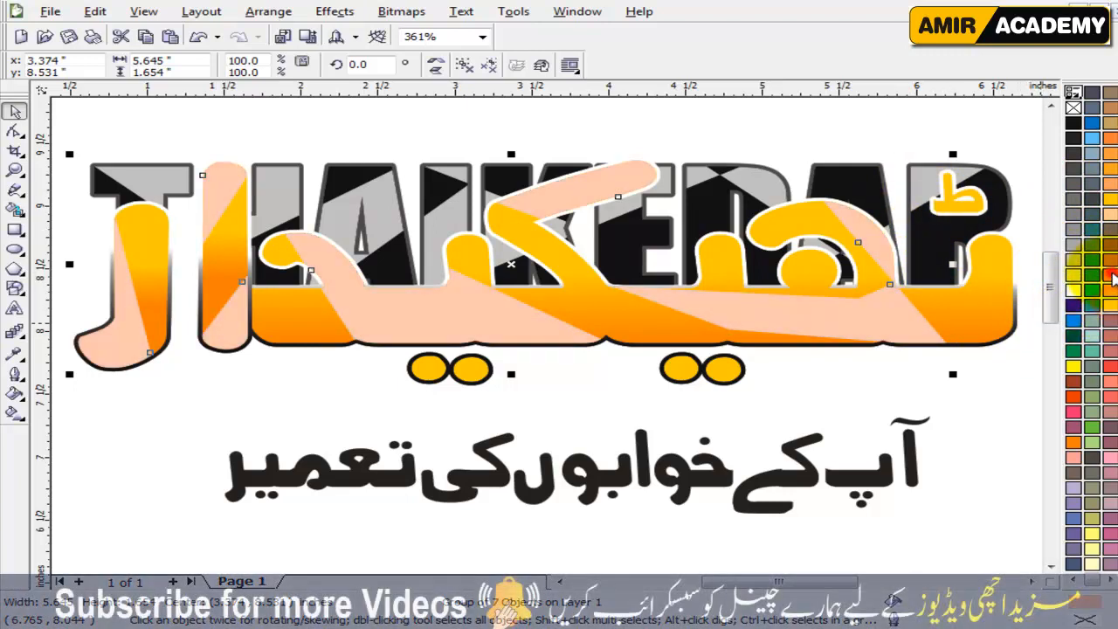
click(1109, 275)
click(1109, 214)
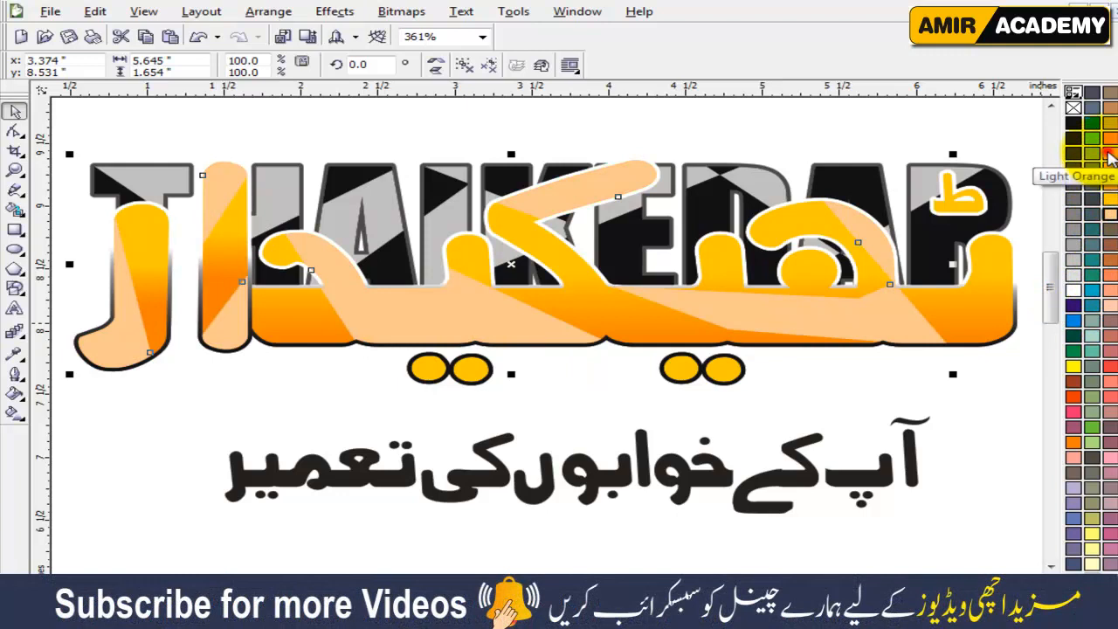
click(1108, 154)
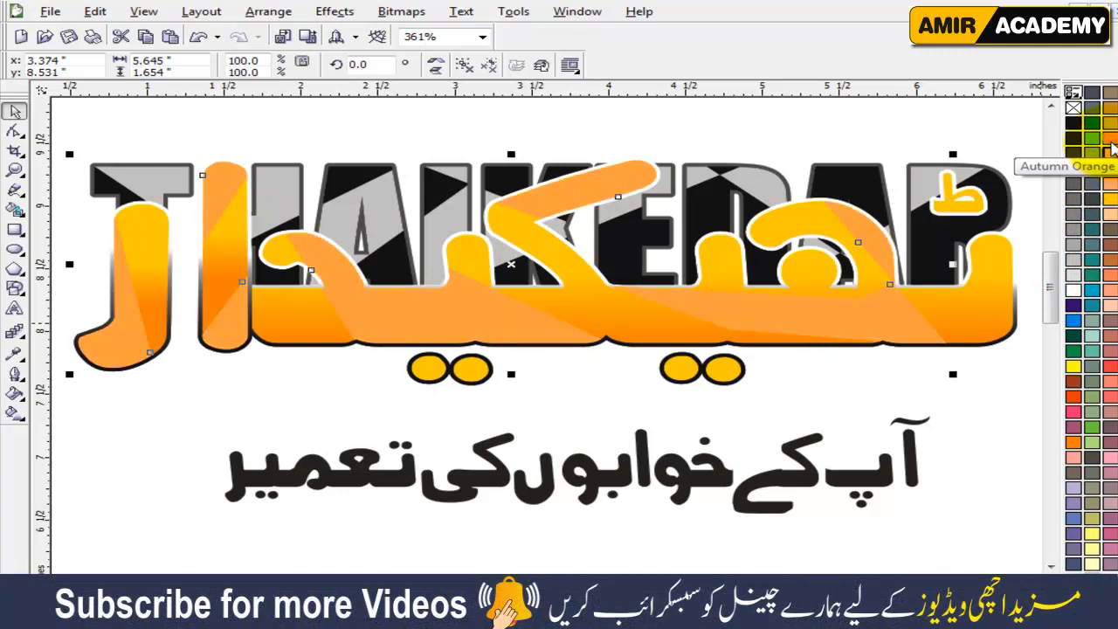
click(1112, 130)
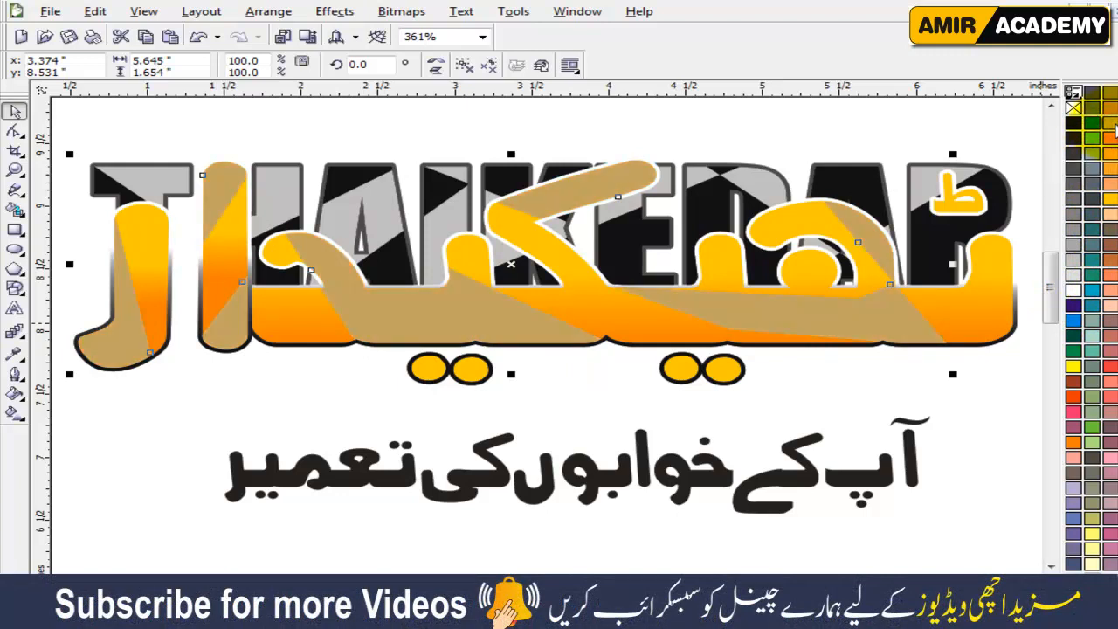
click(1112, 112)
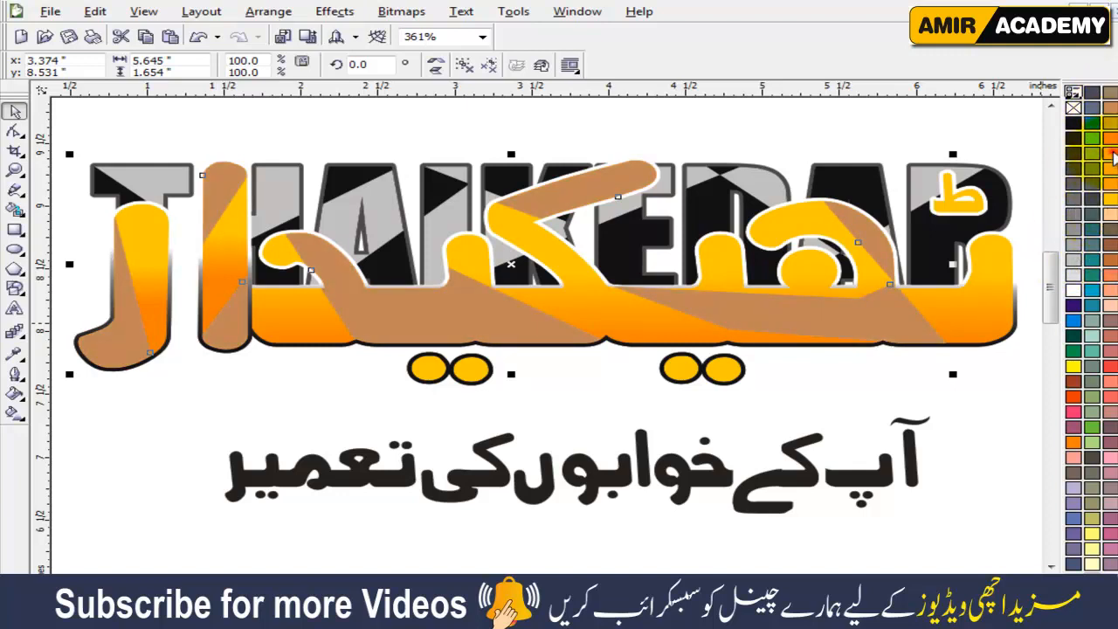
click(1113, 155)
click(1113, 144)
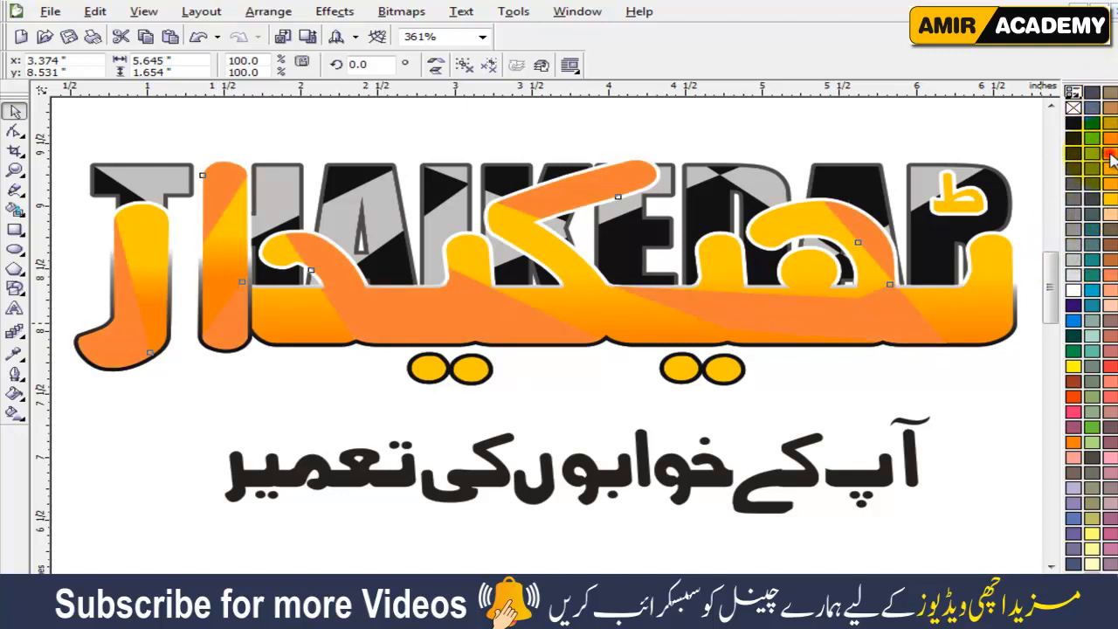
click(1112, 158)
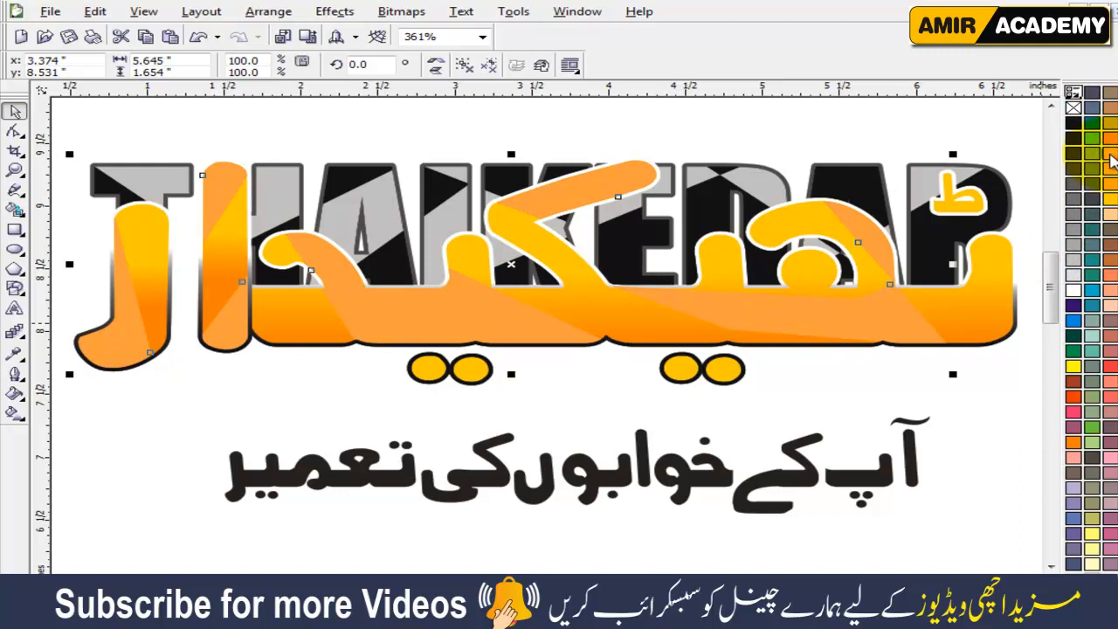
click(158, 465)
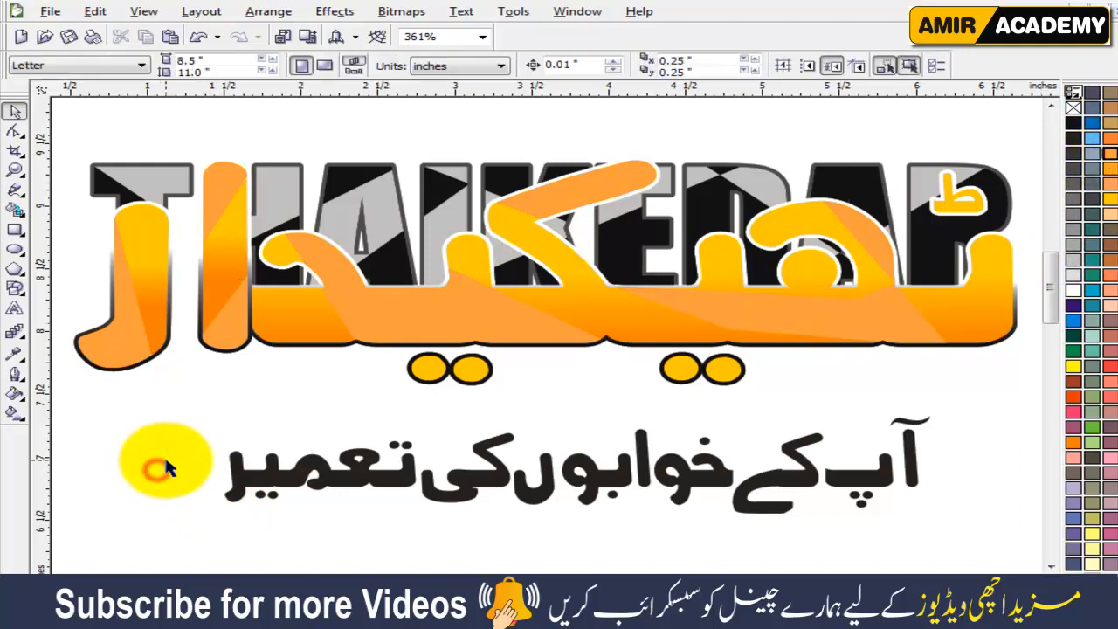
Draw a straight line sloping down to the right across the small ط mark, about 0.78 inch wide and 0.41 inch high.
click(425, 369)
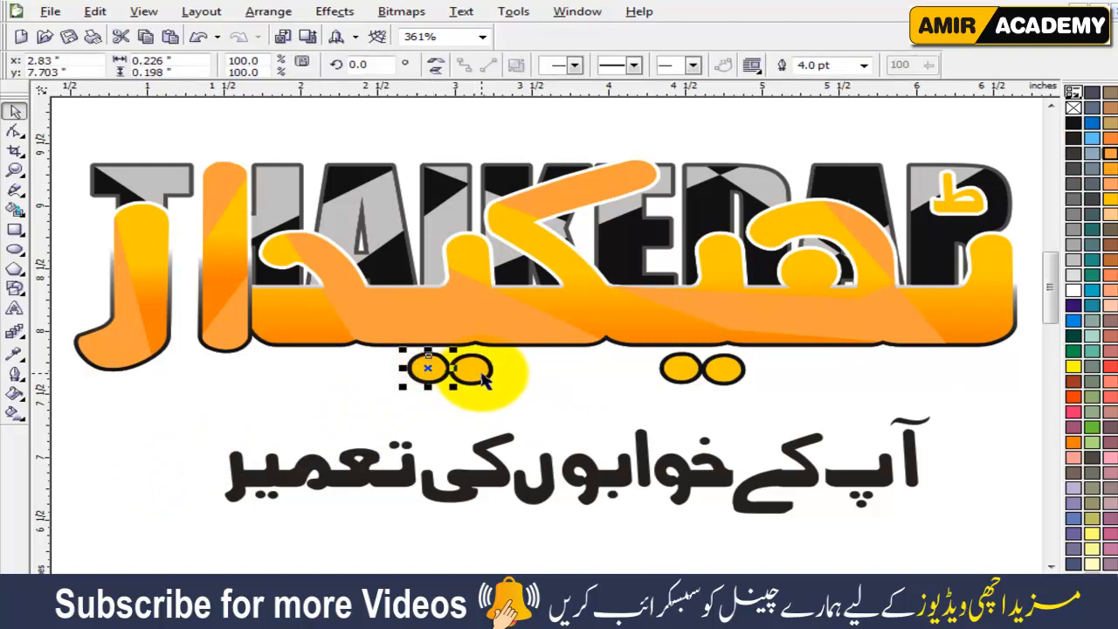
click(954, 207)
key(shift+F2)
click(791, 344)
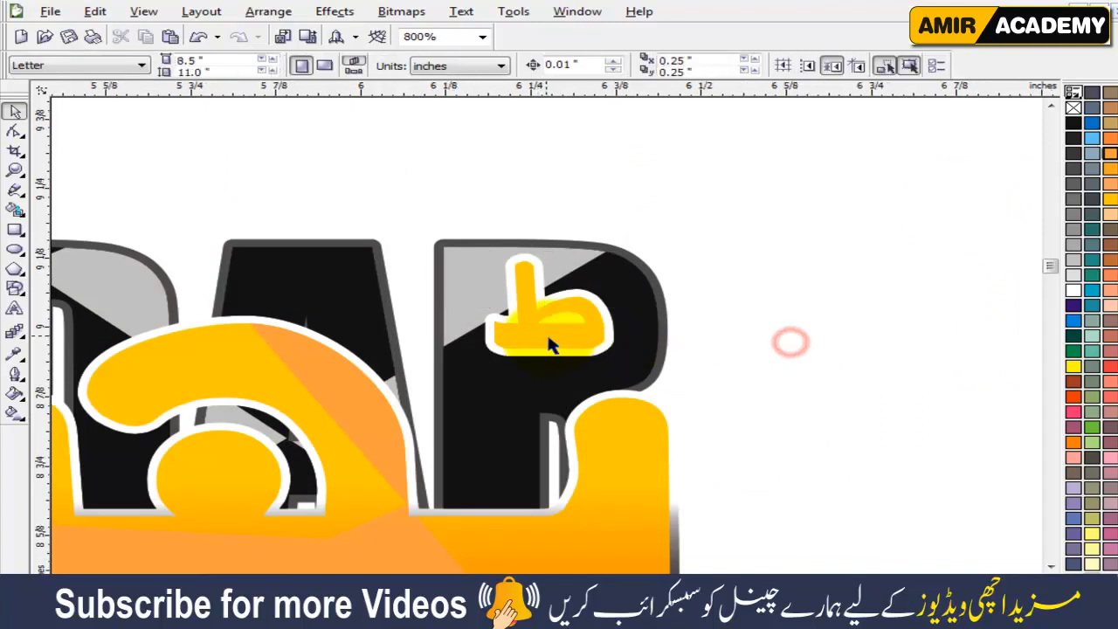
scroll(548, 345, up, 2)
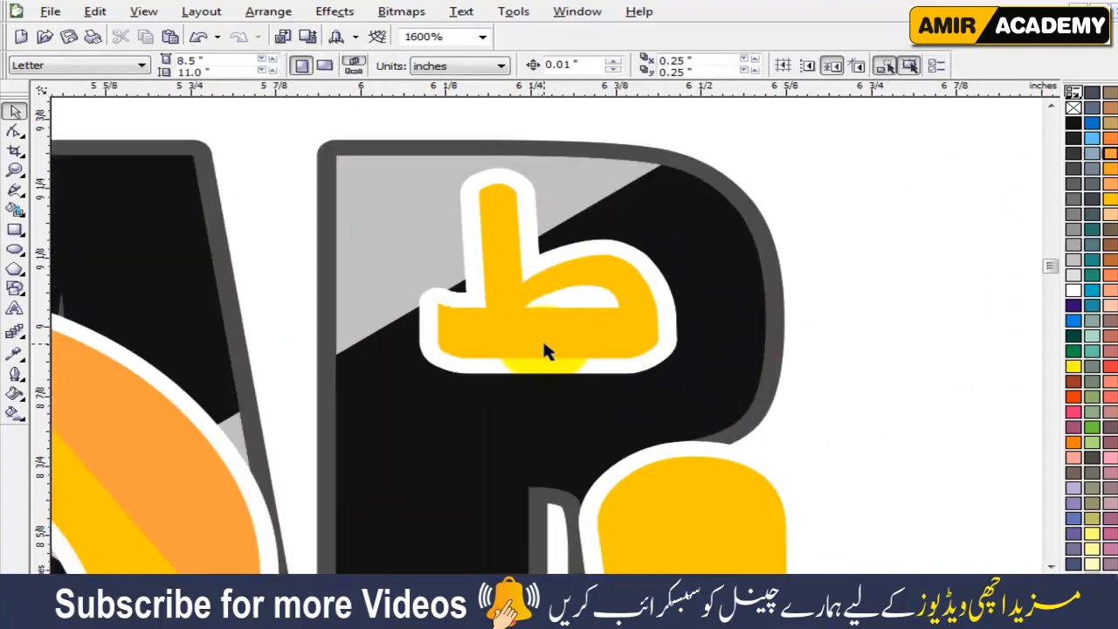
click(16, 191)
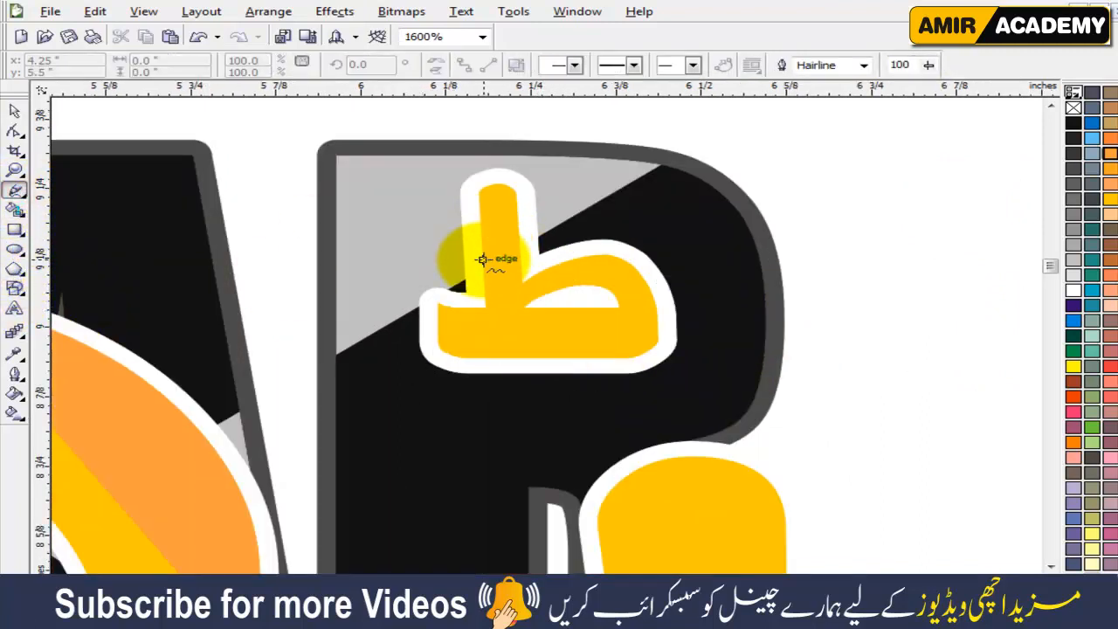
click(483, 260)
click(821, 411)
click(480, 258)
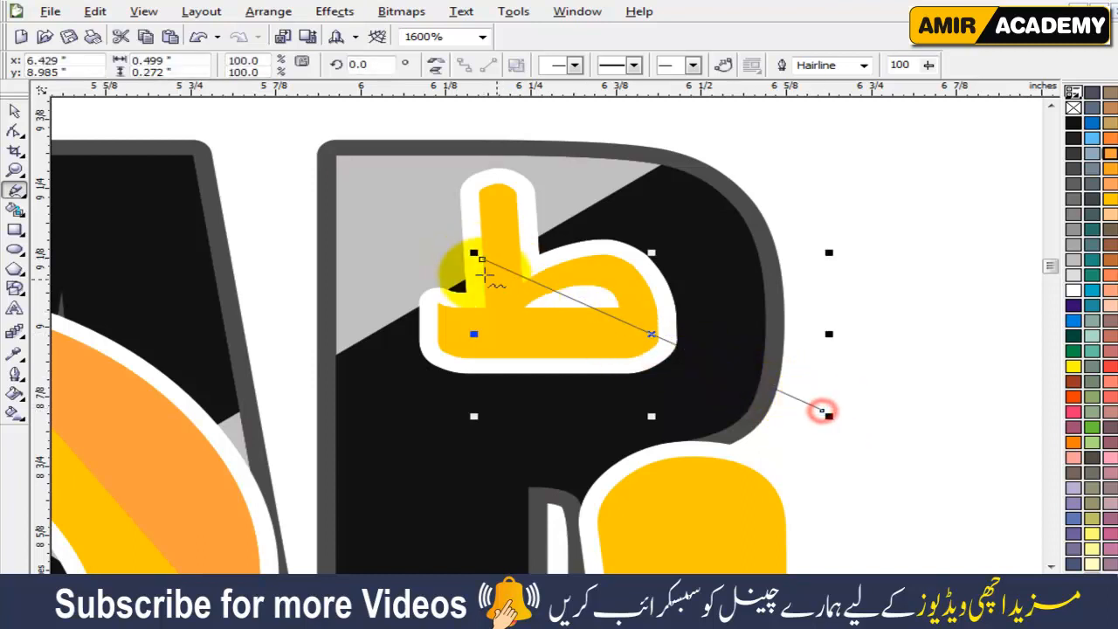
drag(482, 260, 295, 183)
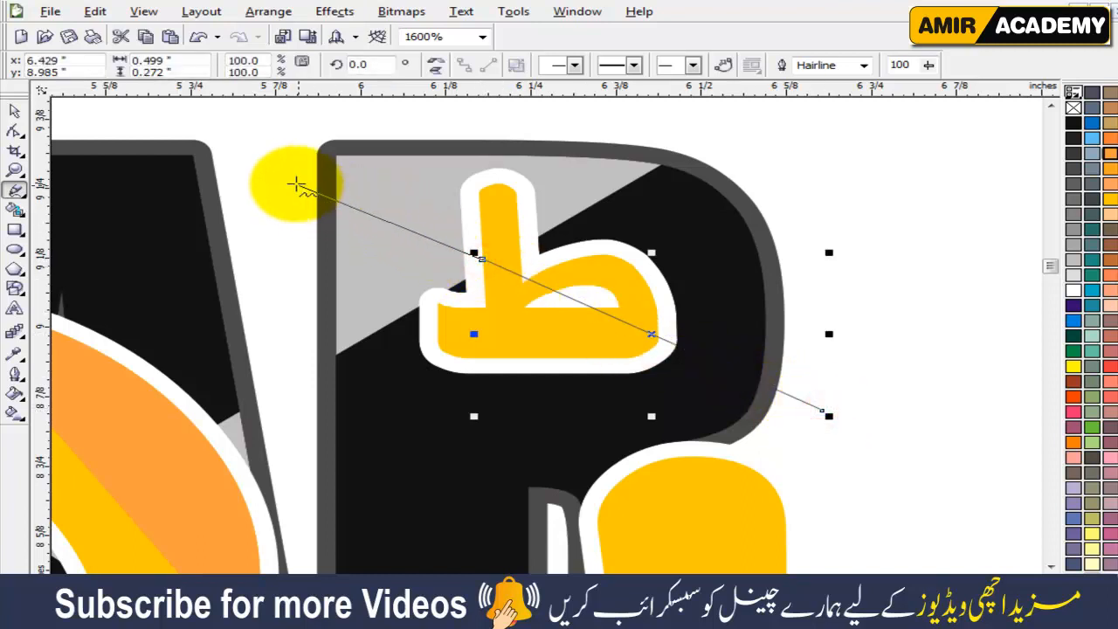
click(227, 143)
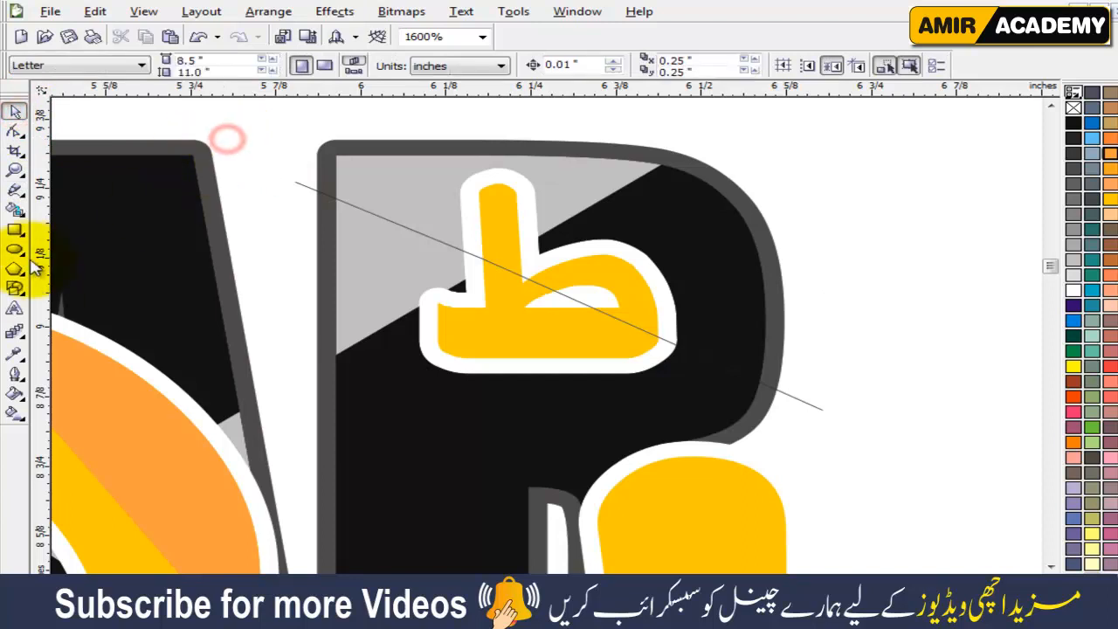
Smart Fill the part of the small ط mark below the diagonal line with orange and delete the line.
click(15, 210)
click(509, 327)
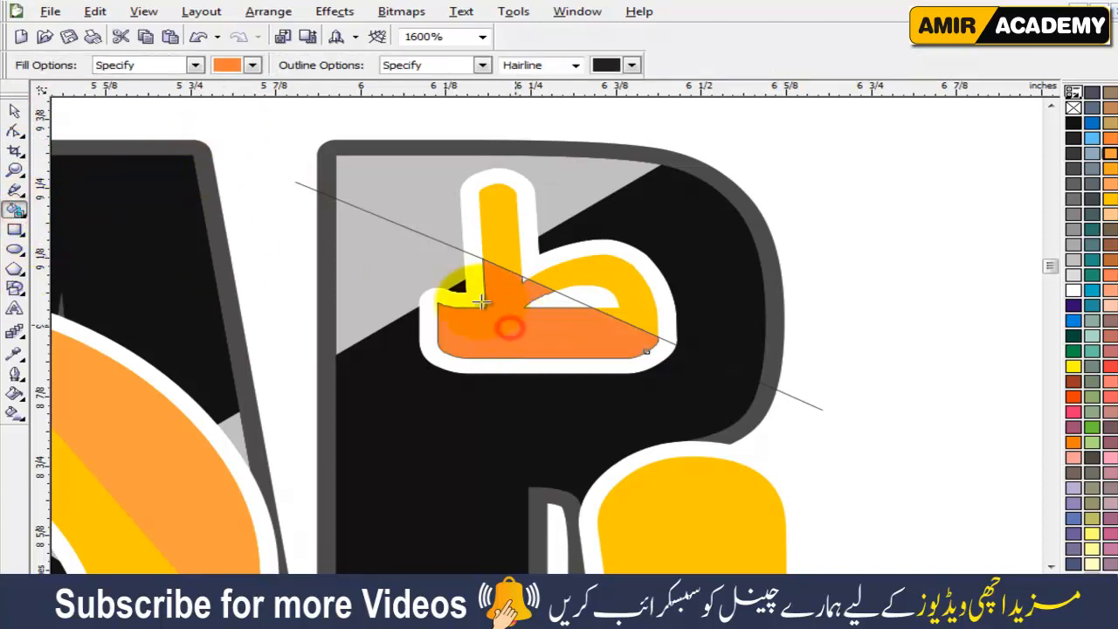
click(14, 111)
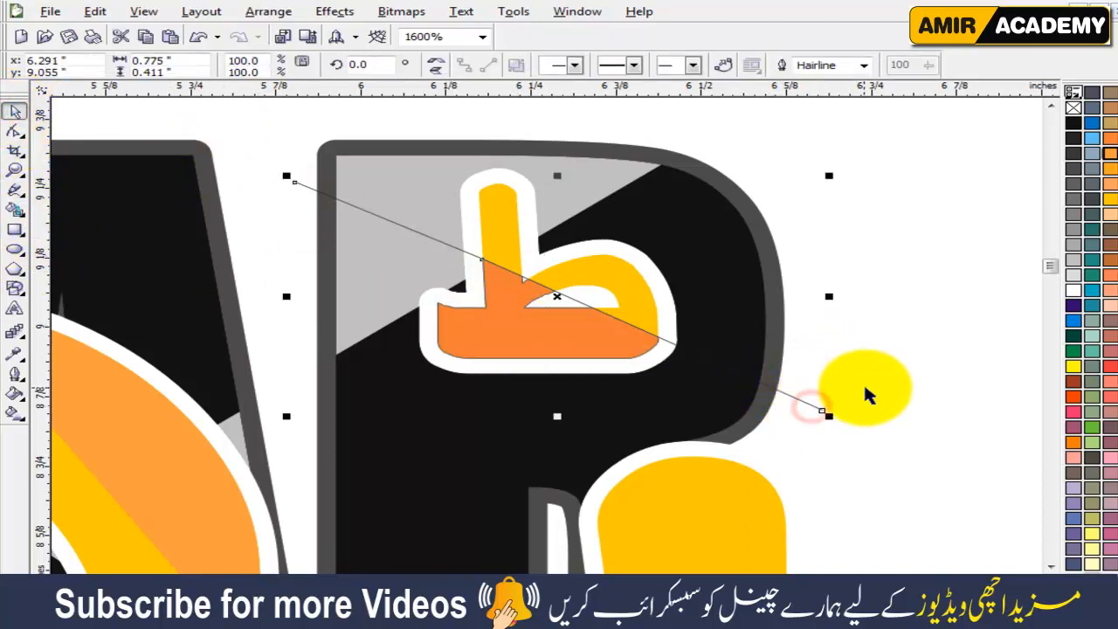
key(Delete)
click(905, 393)
Copy the gradient fill from the main Urdu lettering onto the yellow small ط mark.
scroll(639, 400, down, 1)
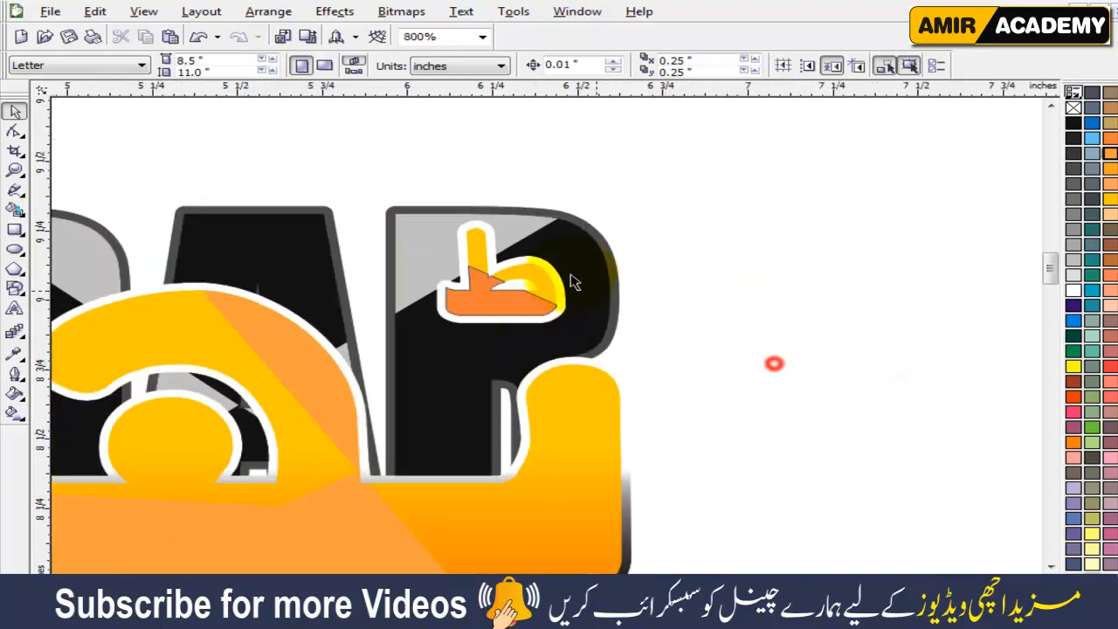
click(598, 407)
drag(598, 408, 534, 268)
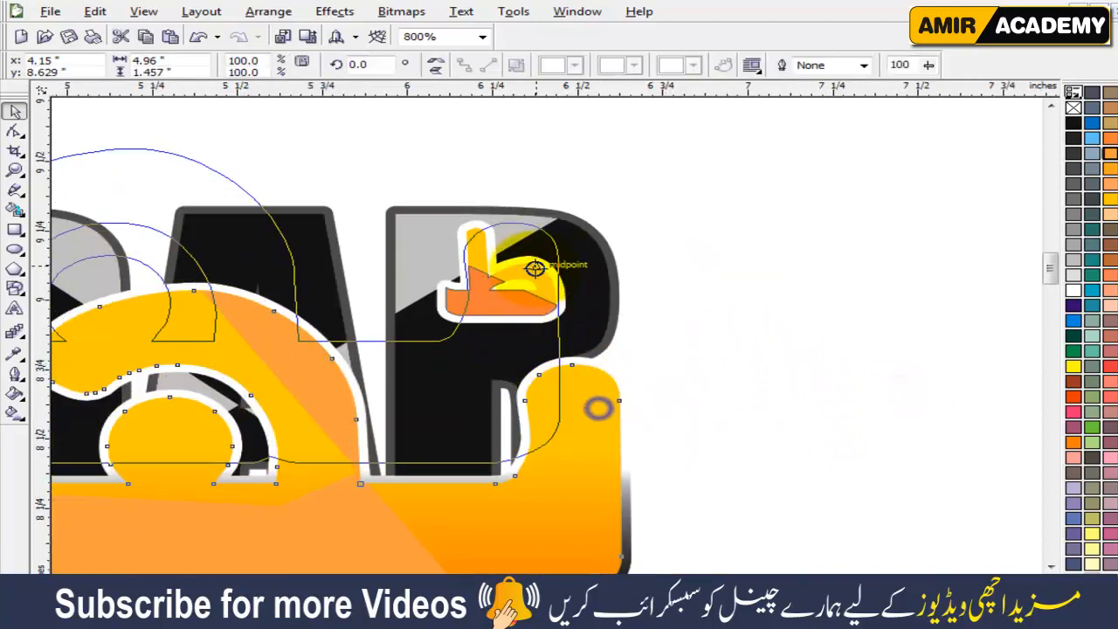
click(632, 326)
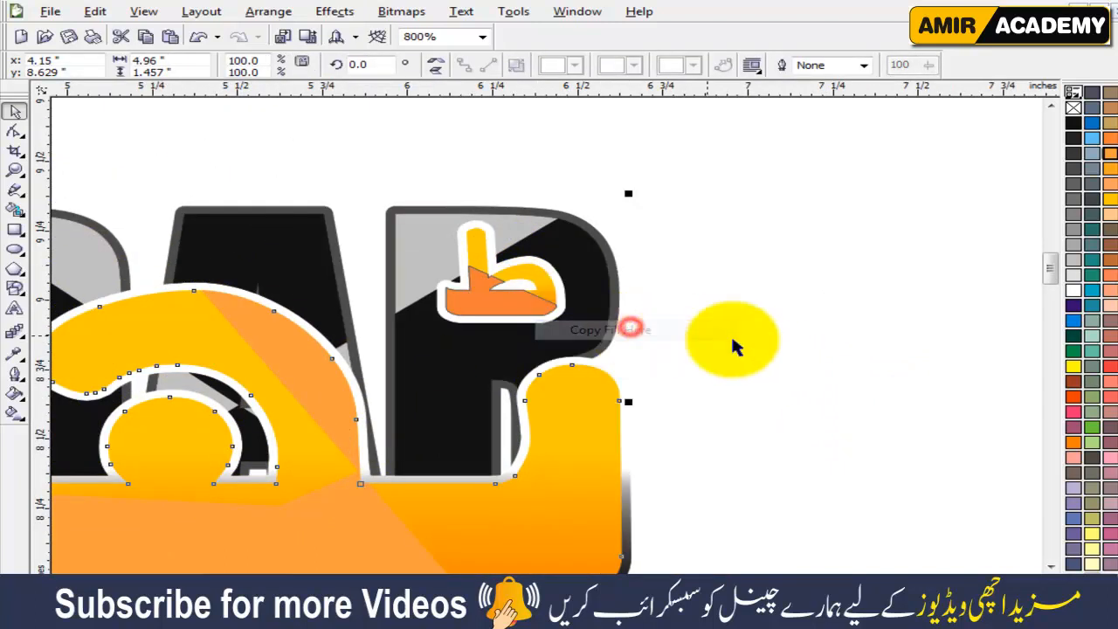
click(764, 344)
Extend the yellow end of the small ط mark's gradient upward to near the top of the mark.
click(467, 253)
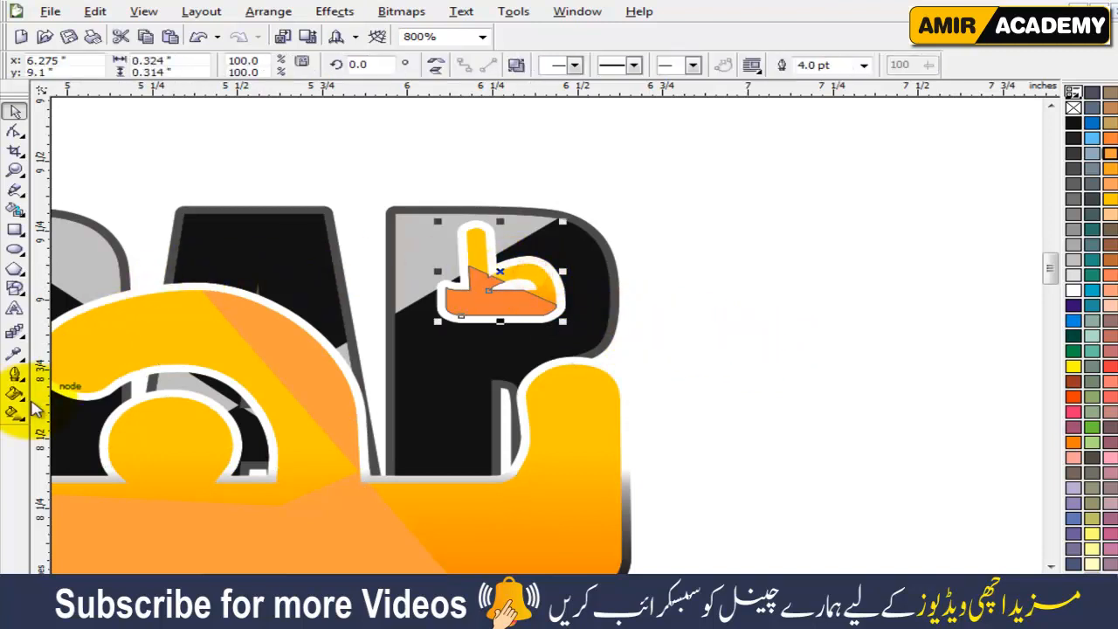
click(14, 413)
drag(592, 312, 515, 291)
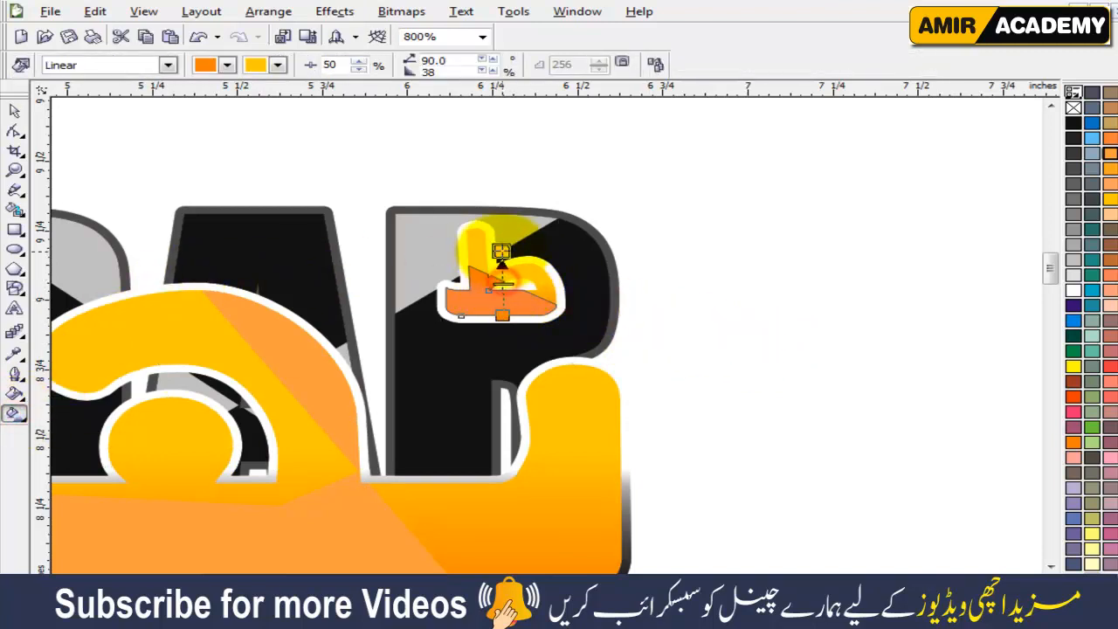
drag(498, 243, 497, 234)
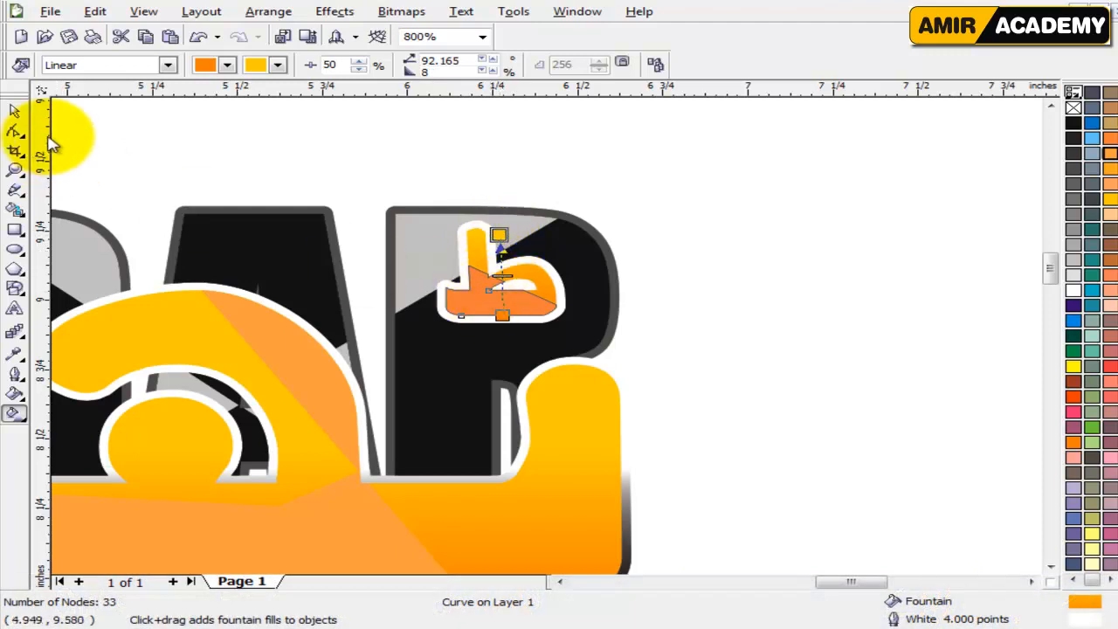
Remove the outline from the orange lower part of the small ط mark.
click(16, 113)
click(923, 370)
click(552, 301)
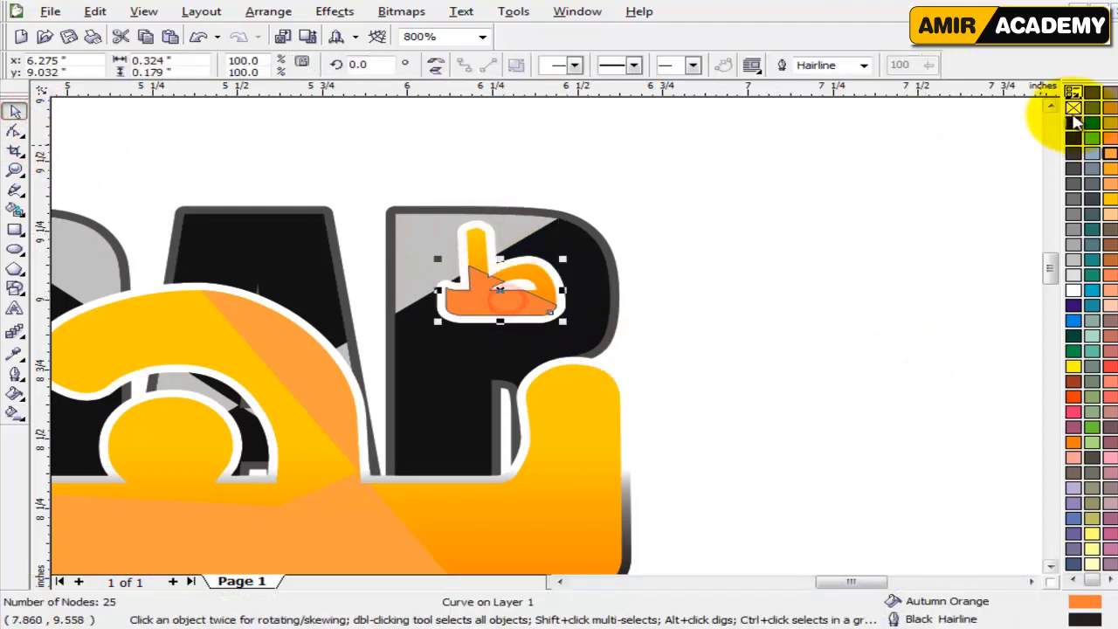
click(839, 367)
Copy all properties from the light orange facets of the main Urdu lettering onto the lower part of the small ط mark.
click(340, 525)
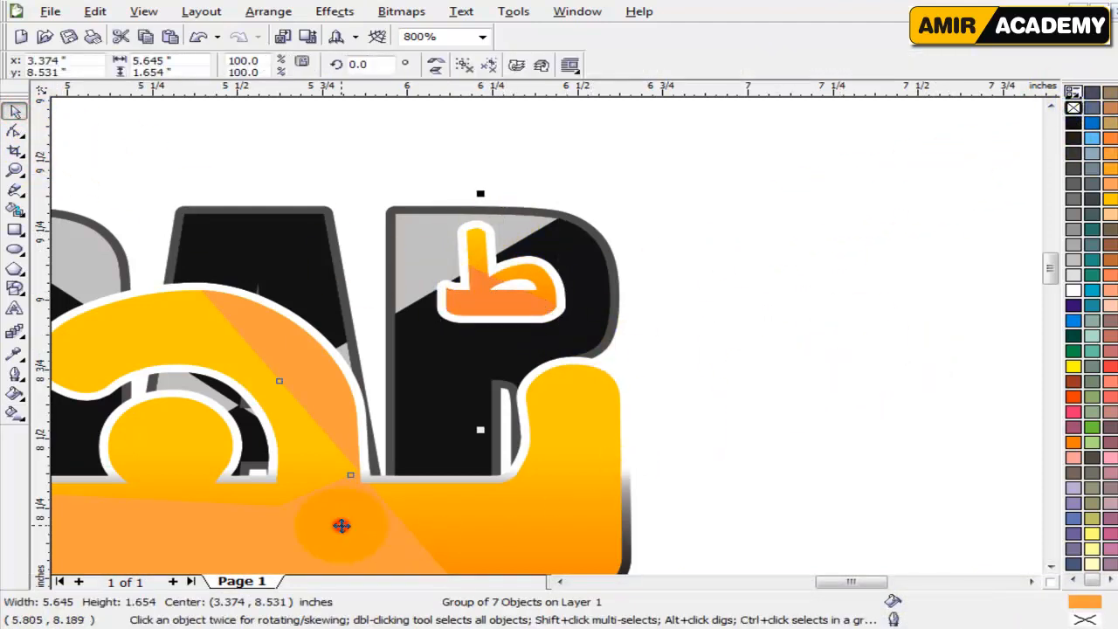
drag(341, 526, 475, 296)
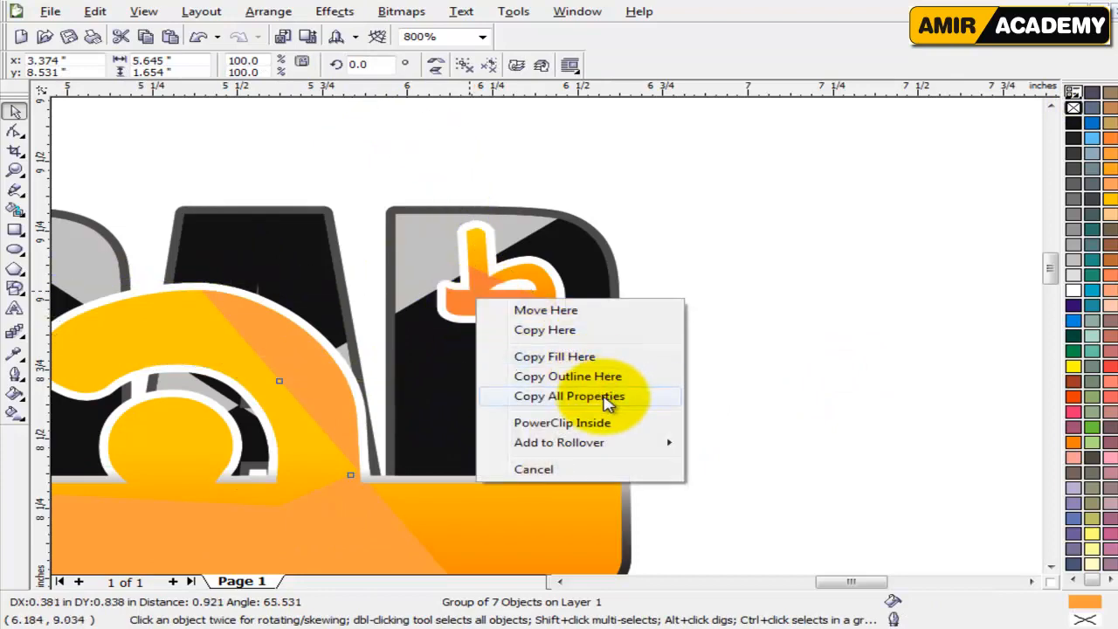
click(644, 397)
click(756, 395)
key(F4)
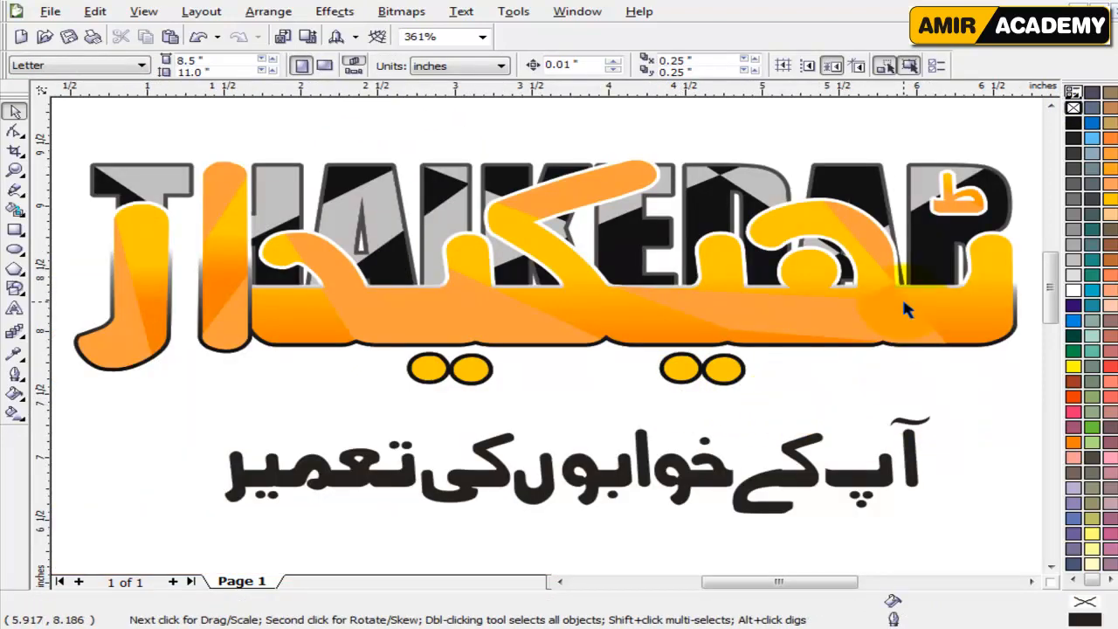
scroll(948, 194, up, 2)
scroll(548, 337, up, 1)
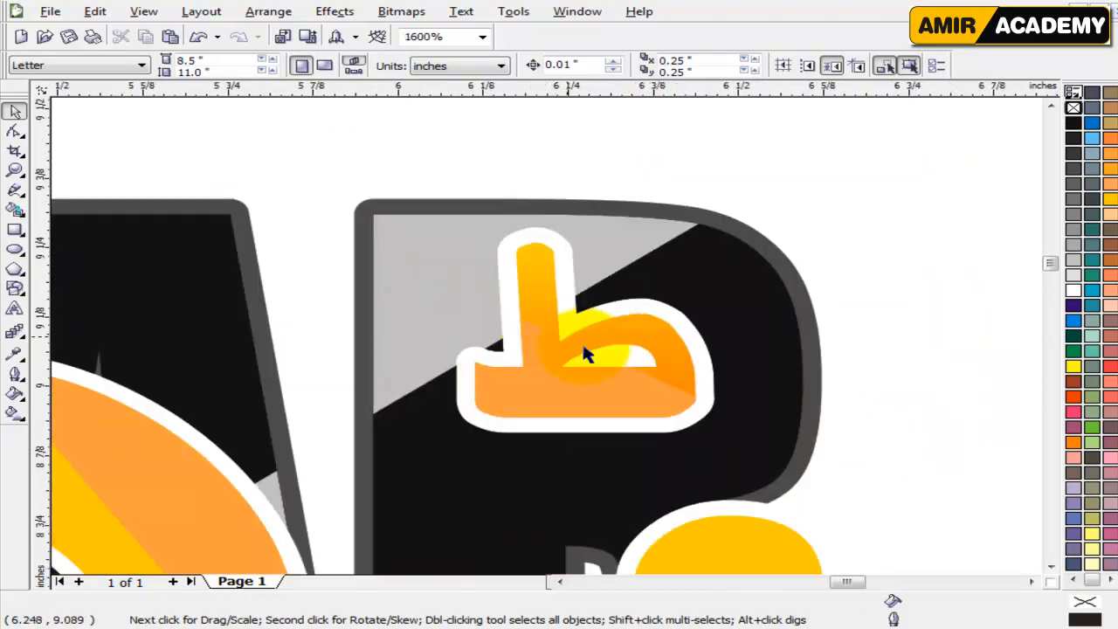
scroll(616, 374, down, 2)
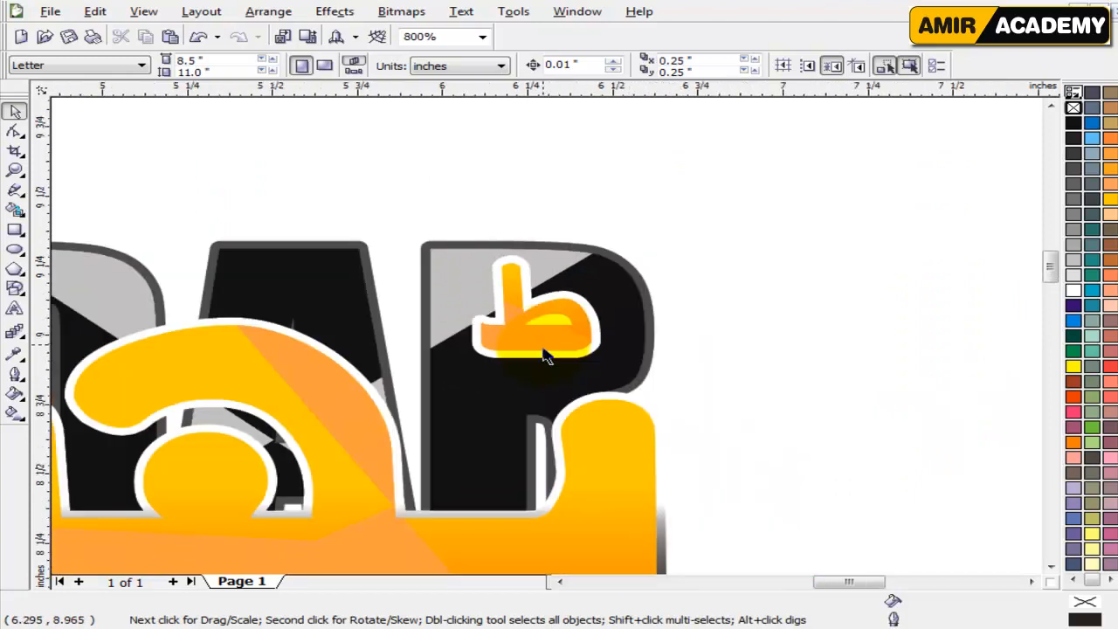
key(F4)
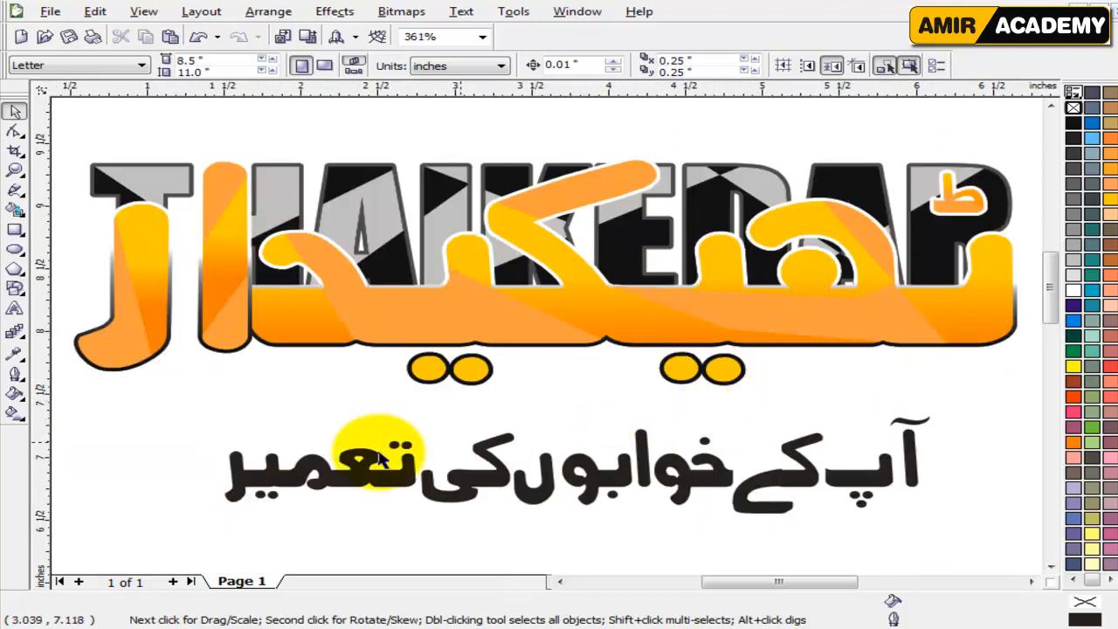
Fill the Urdu slogan below the logo with the 100C100M100Y100K black.
click(138, 481)
click(535, 490)
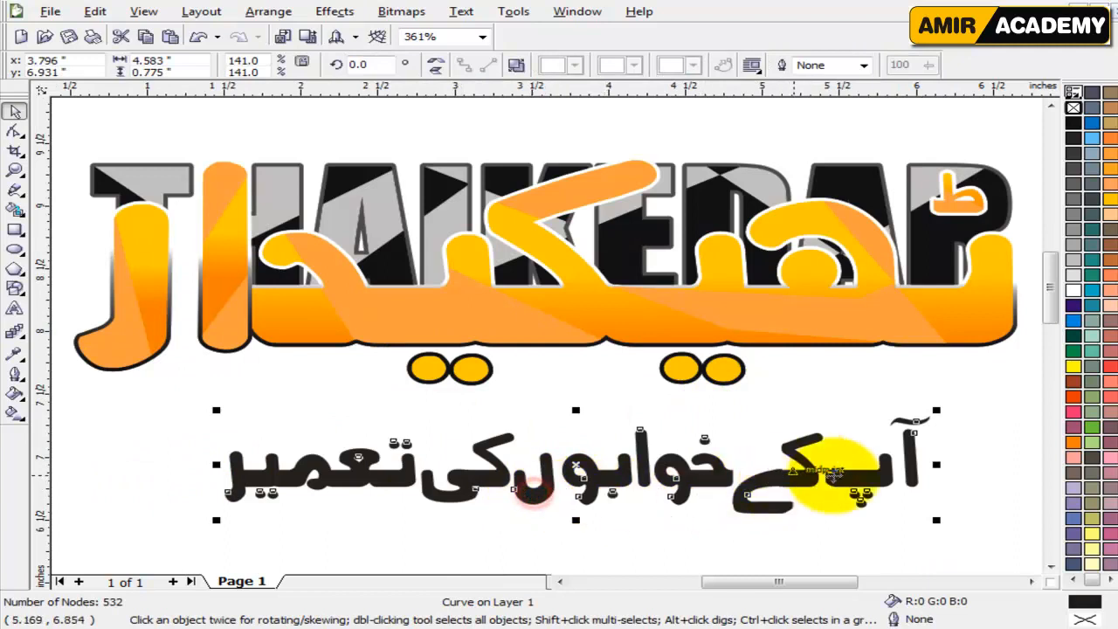
click(961, 393)
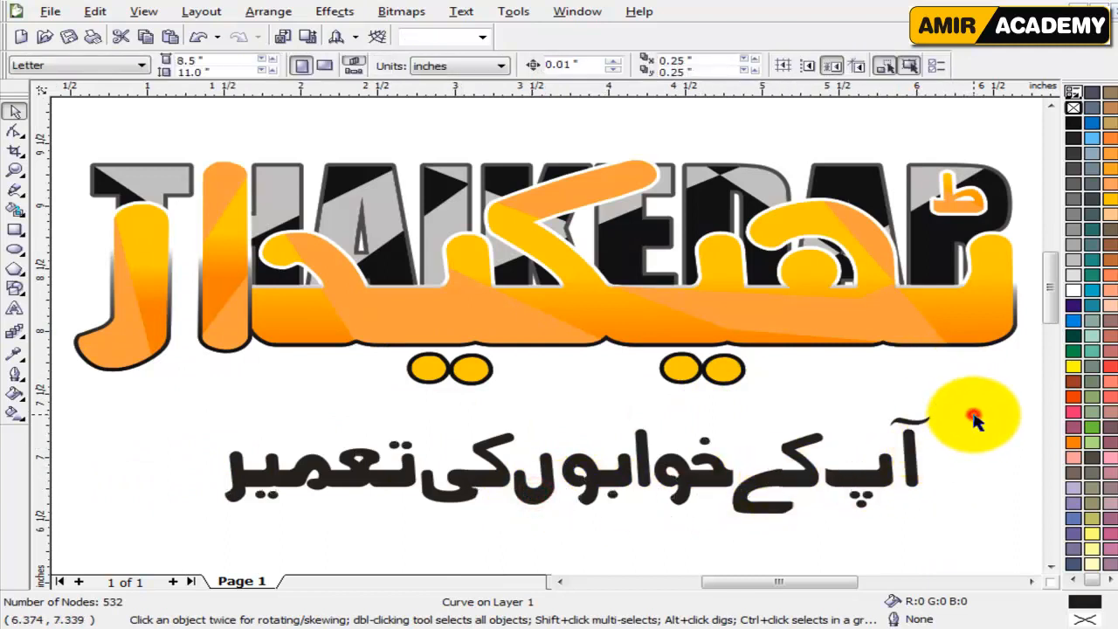
click(985, 334)
click(880, 484)
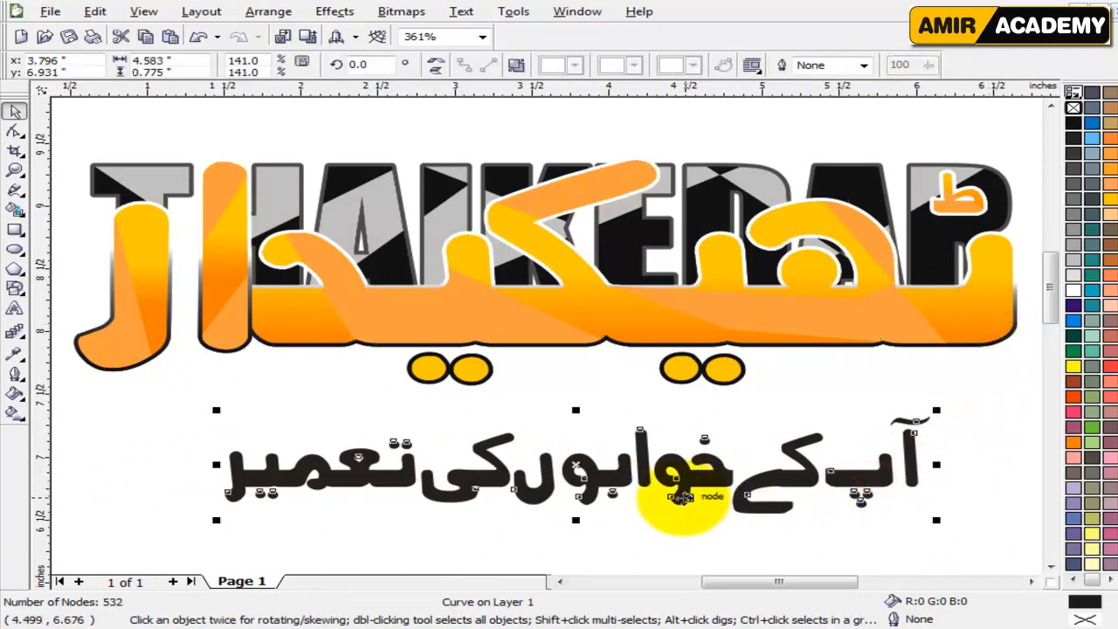
click(1073, 123)
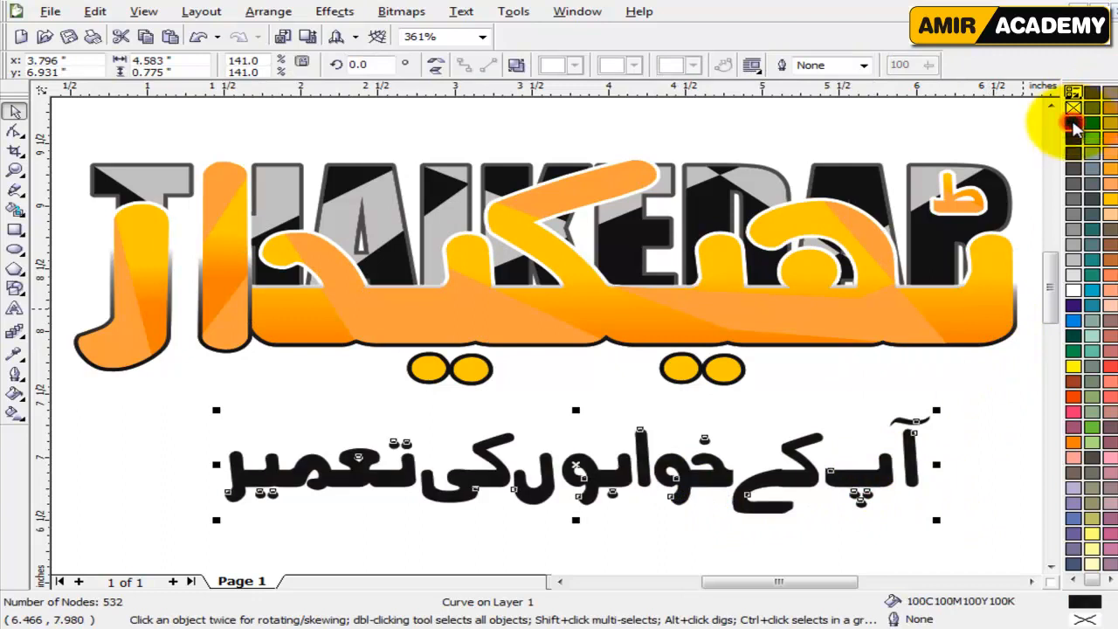
click(978, 461)
click(801, 479)
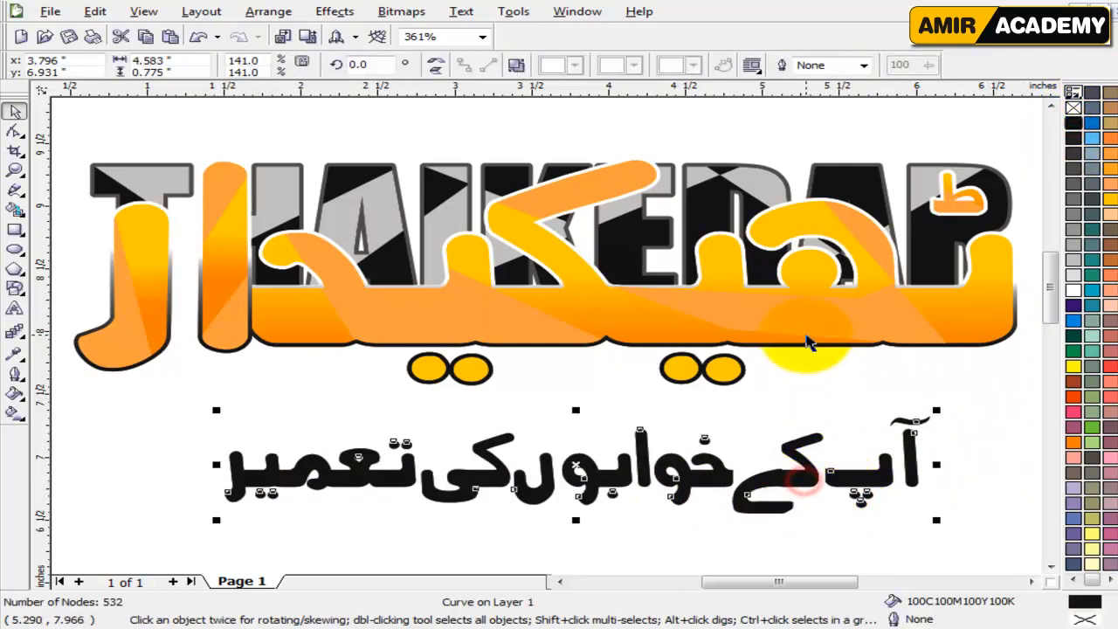
scroll(599, 363, down, 1)
click(897, 327)
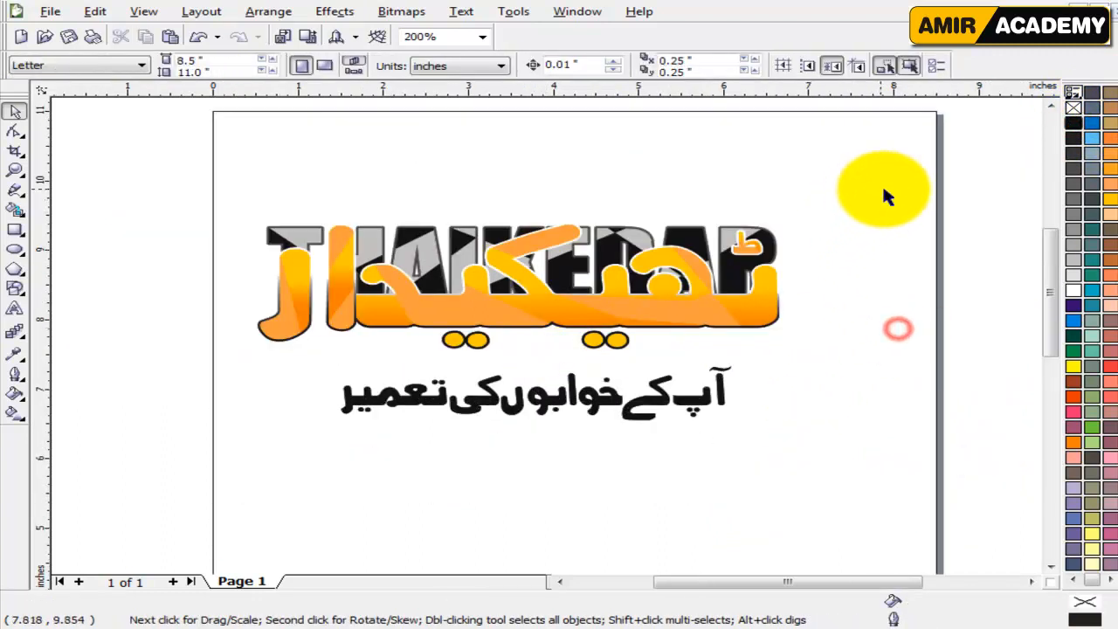
drag(885, 189, 230, 355)
click(257, 467)
scroll(288, 466, up, 1)
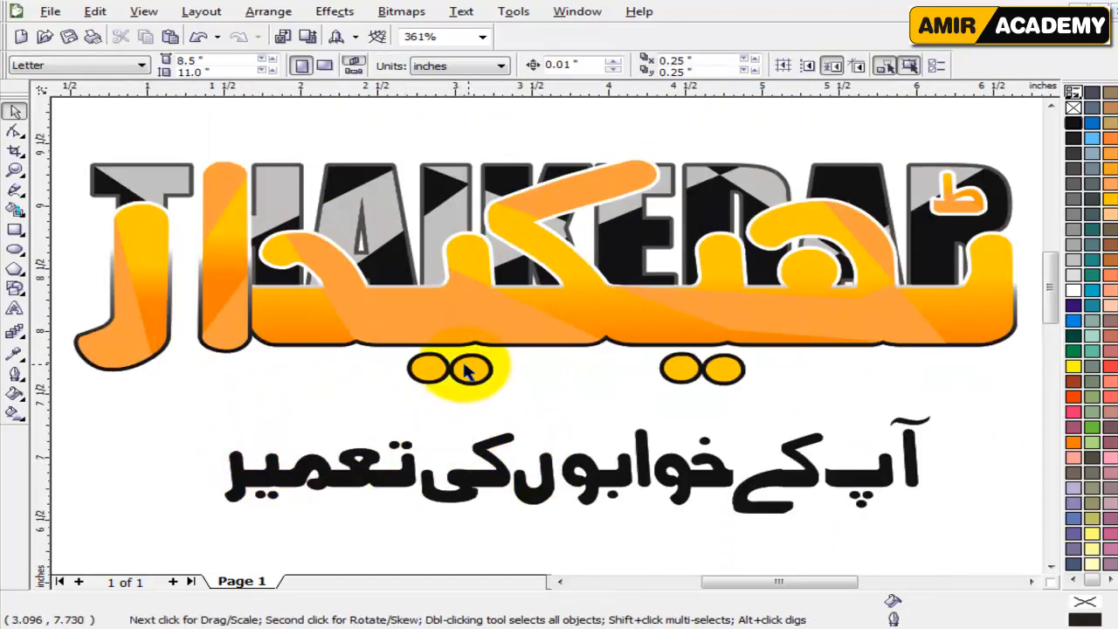
Widen the gap in both dot pairs by moving the right pair's left dot slightly left and the left pair's right dot slightly right.
click(428, 369)
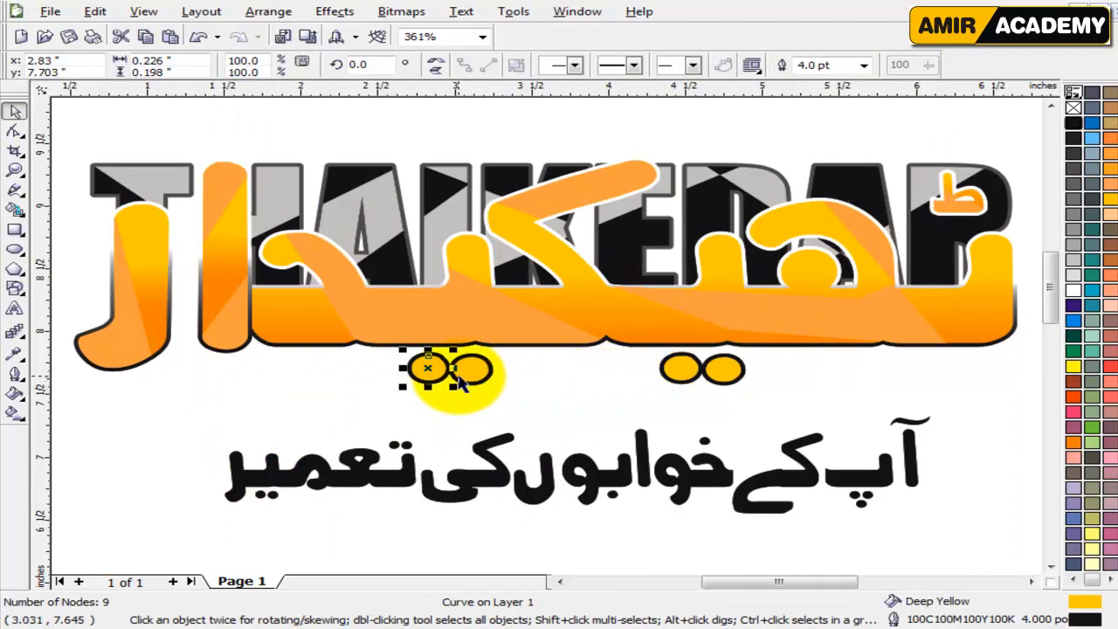
click(663, 369)
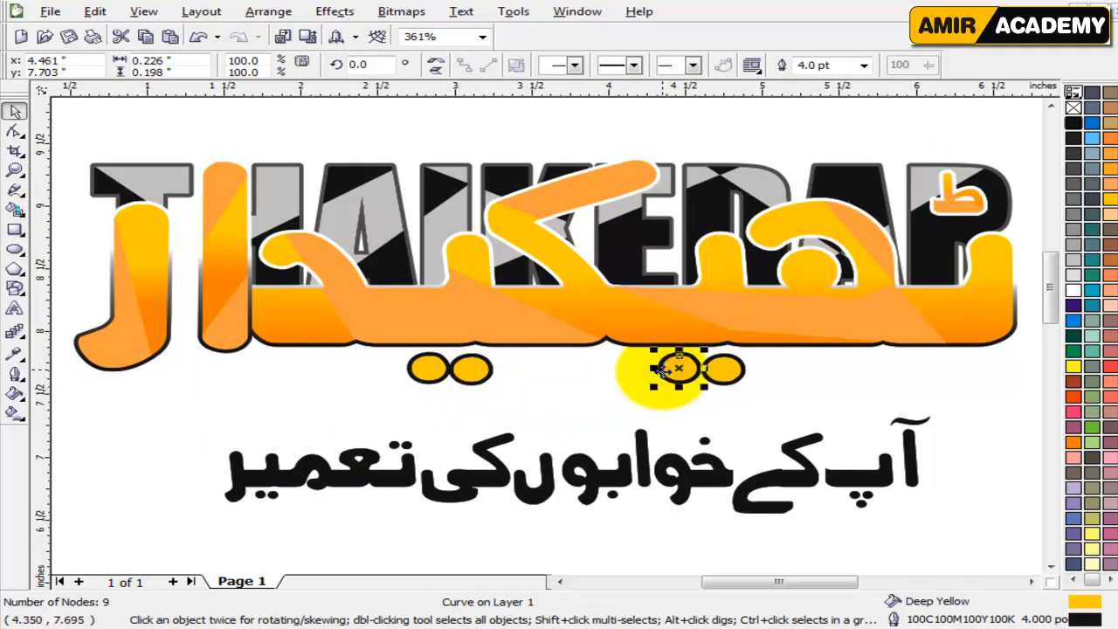
click(470, 370)
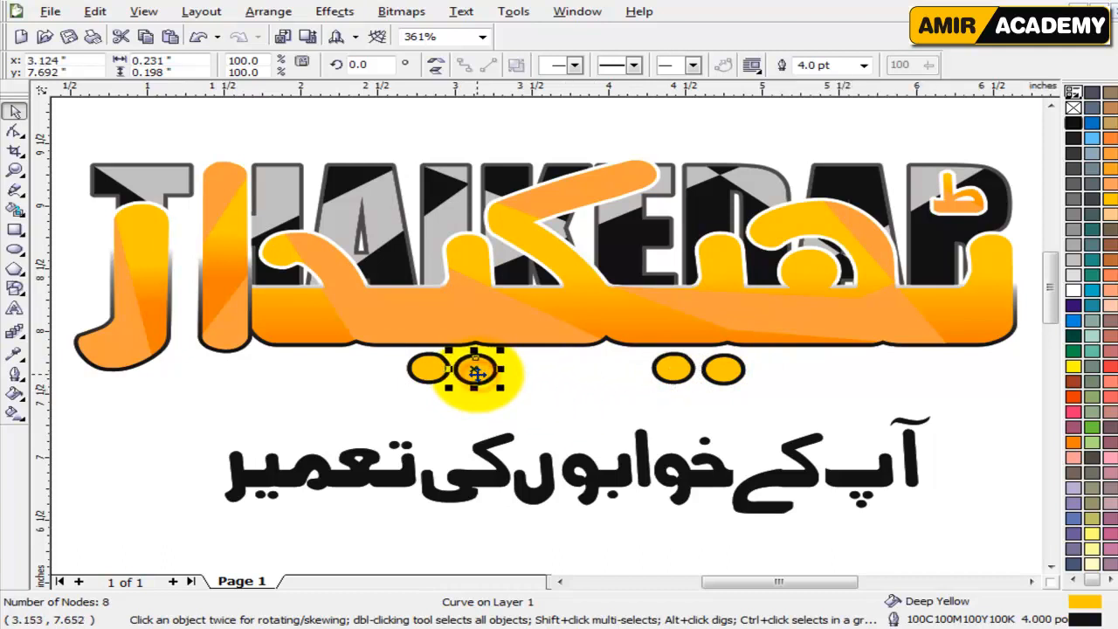
click(543, 380)
click(476, 371)
click(408, 393)
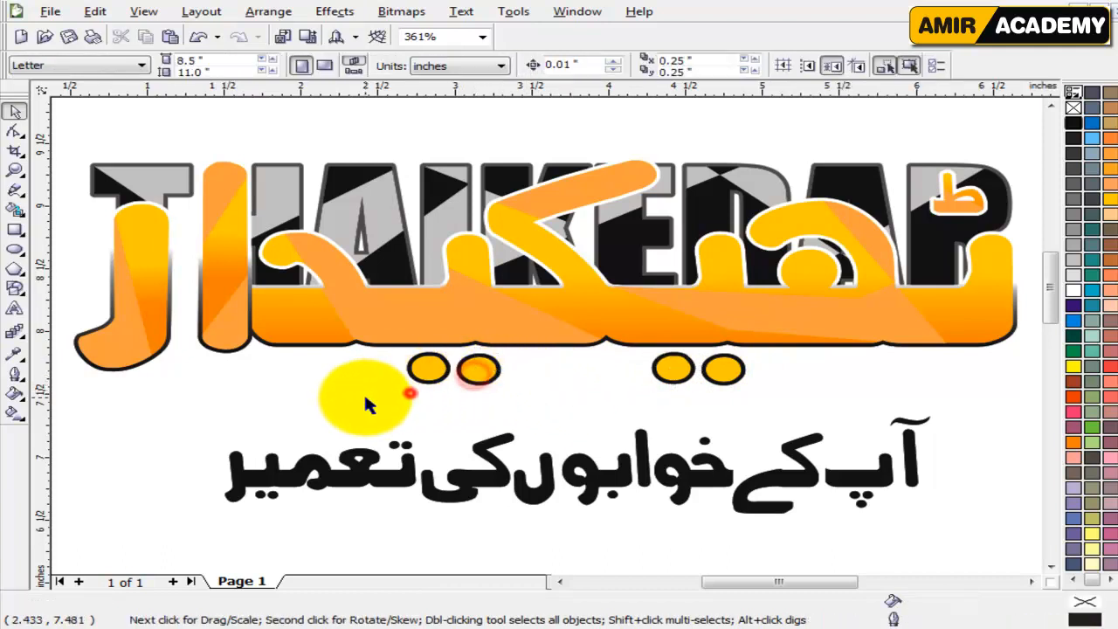
Apply a Soft edge bevel with its offset to center to the leftmost dot below the main Urdu lettering.
click(426, 368)
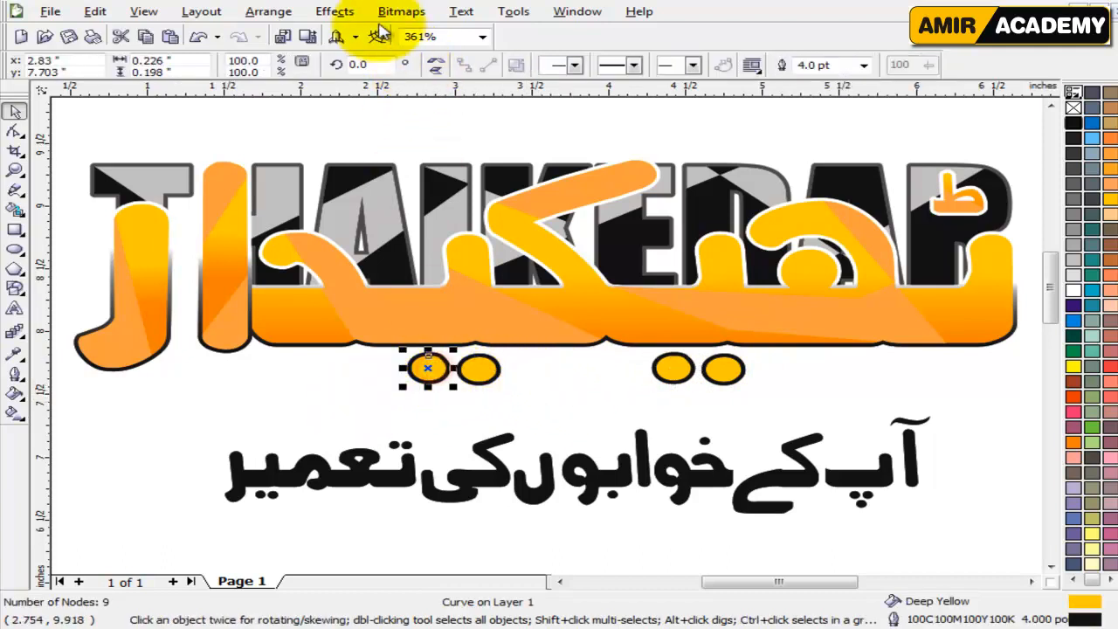
click(340, 12)
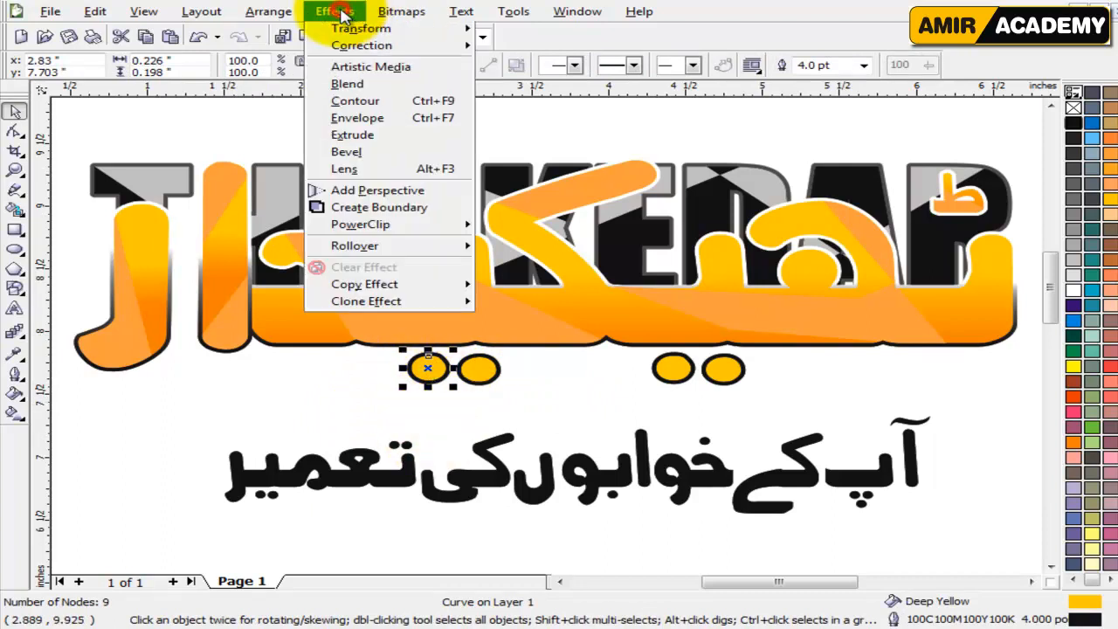
click(384, 171)
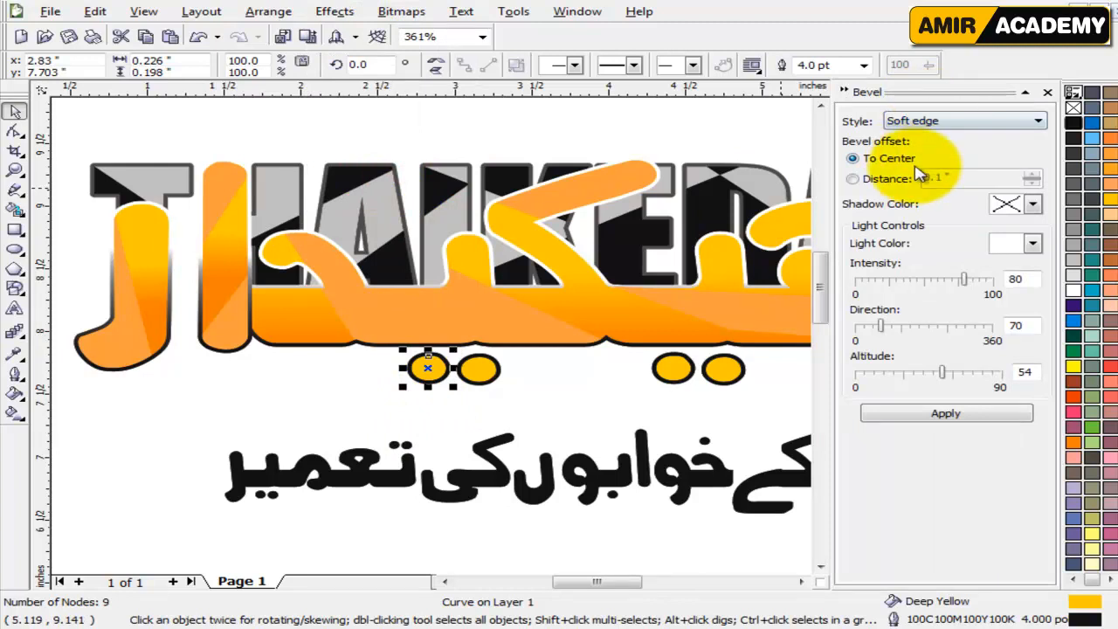
click(948, 416)
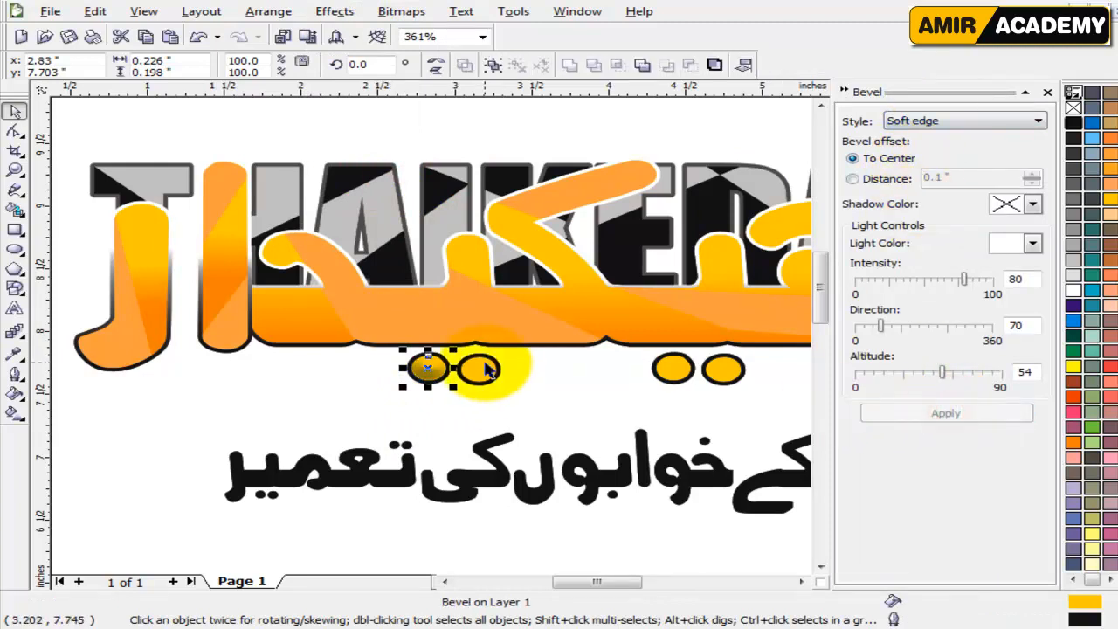
click(427, 402)
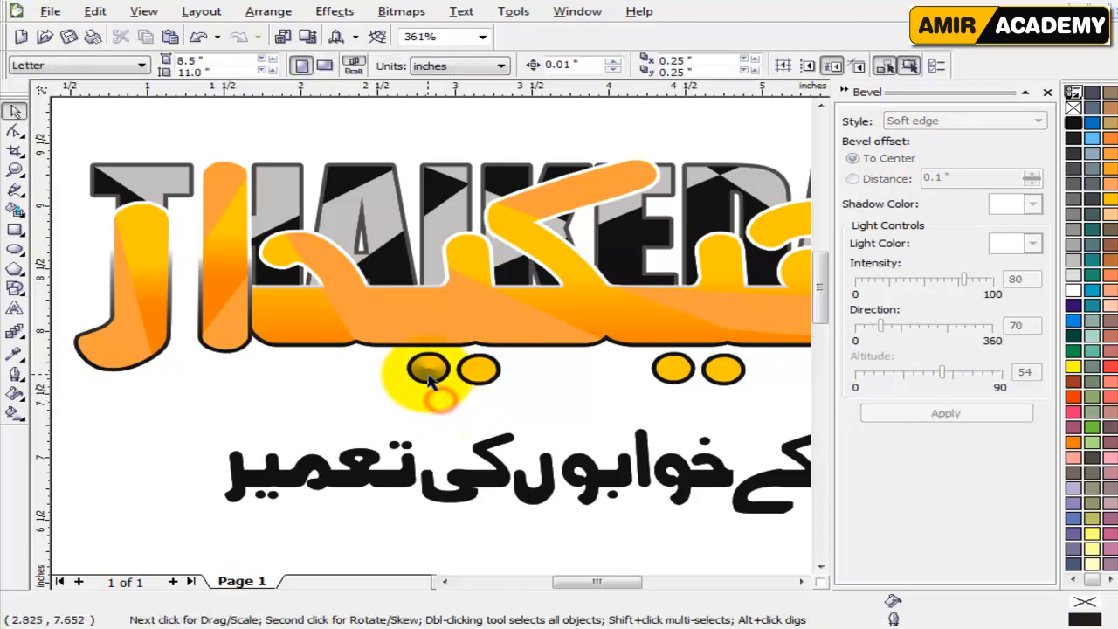
scroll(428, 377, up, 5)
scroll(486, 329, down, 2)
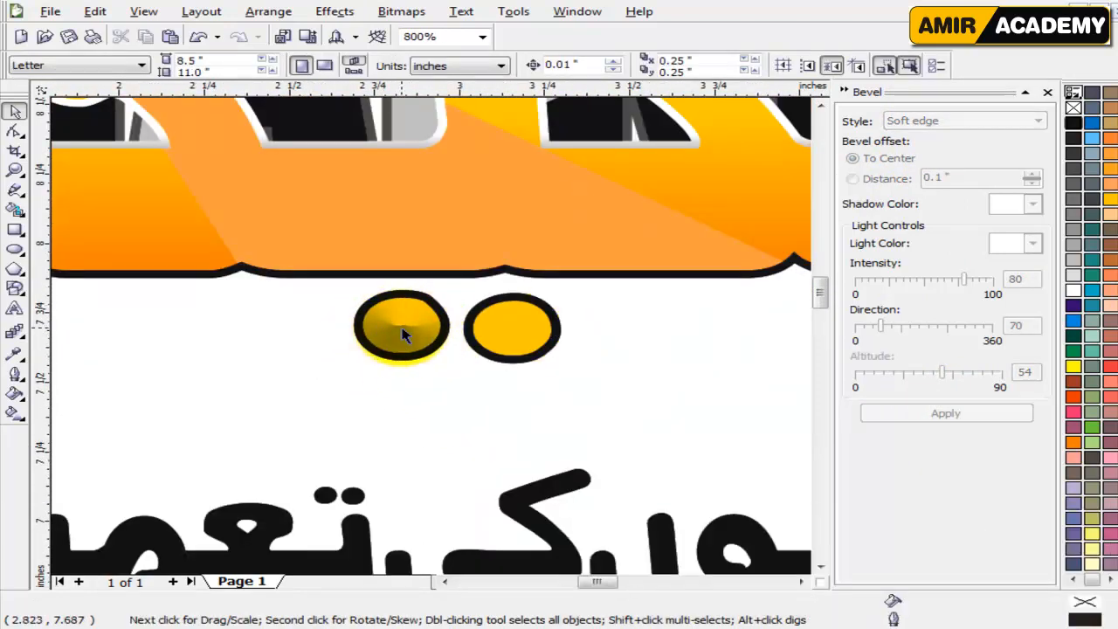
scroll(404, 330, up, 2)
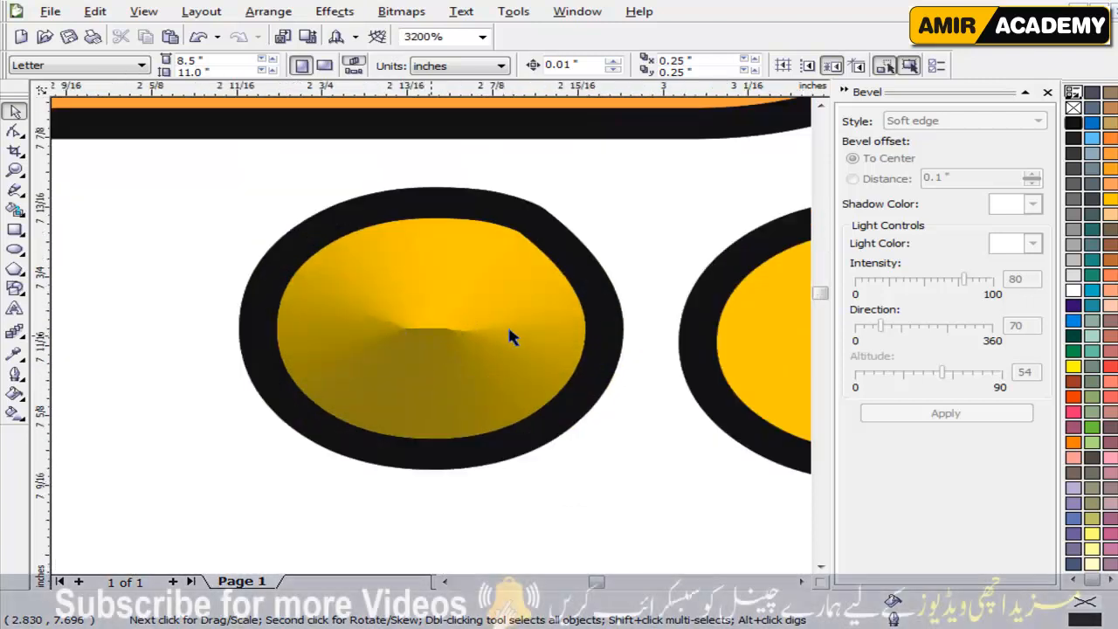
scroll(507, 324, up, 1)
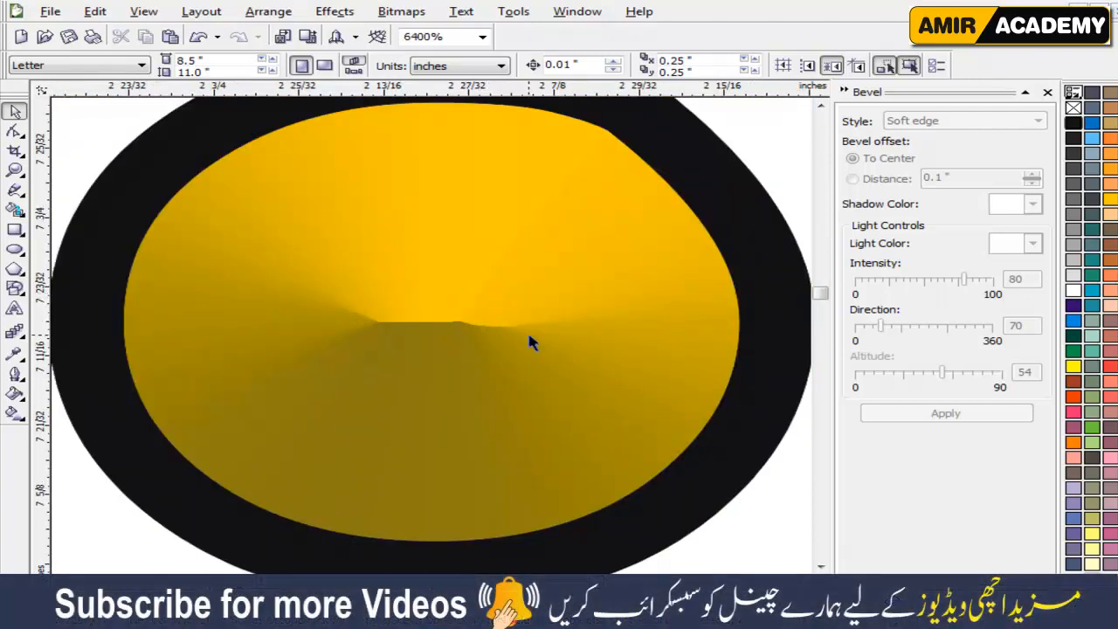
scroll(528, 336, down, 2)
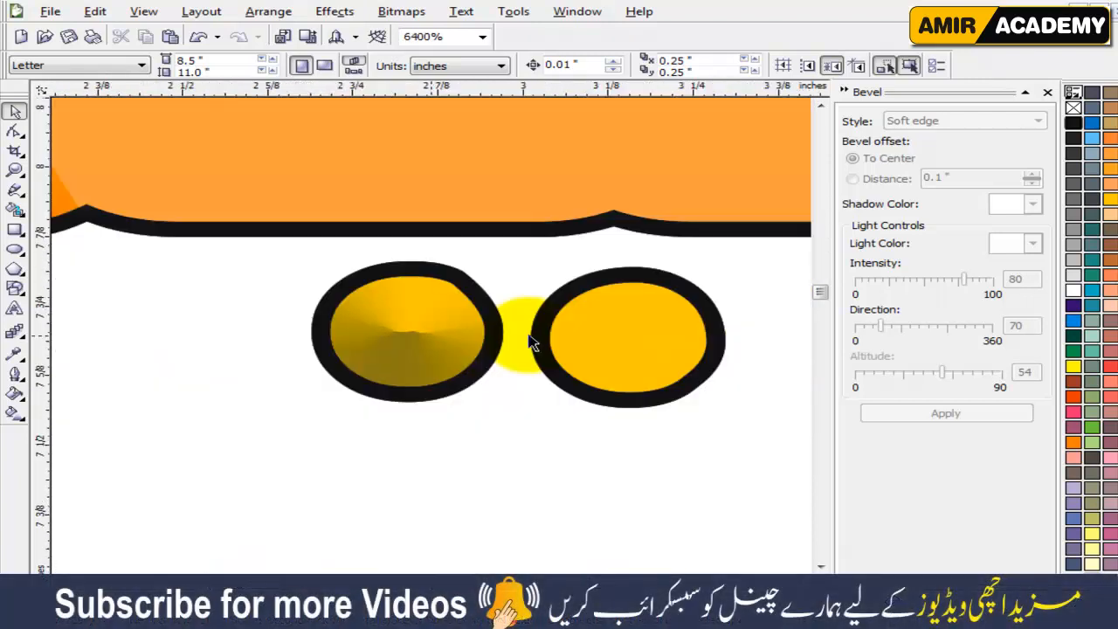
Apply the same Soft edge bevel to the left pair's second dot, trying a pink fill before setting it to deep yellow.
click(618, 360)
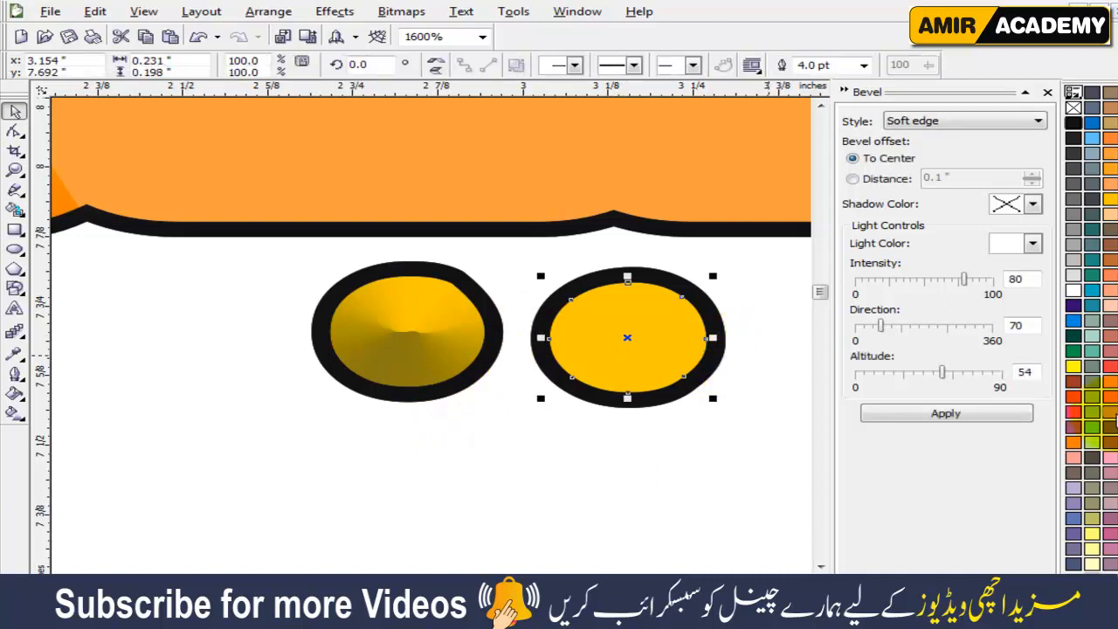
click(1073, 411)
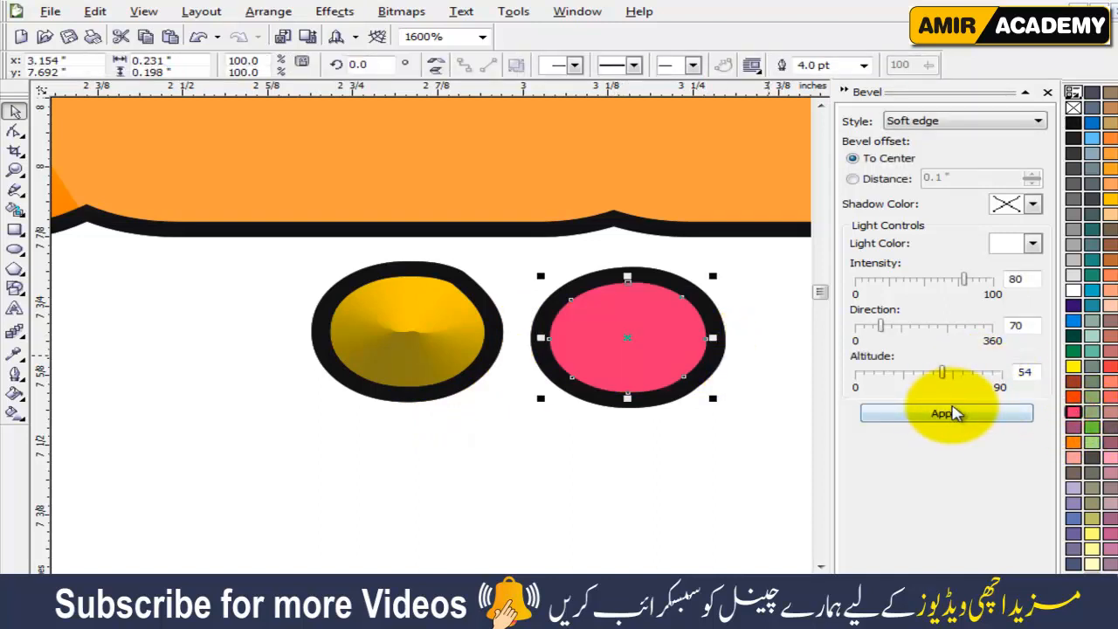
click(956, 415)
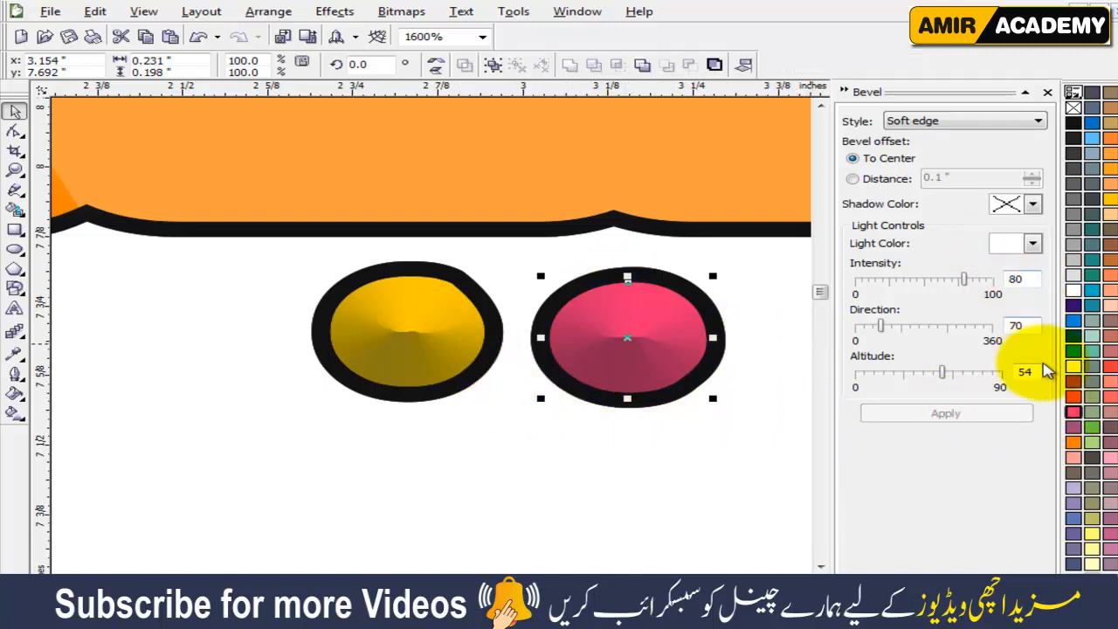
click(1110, 199)
click(579, 494)
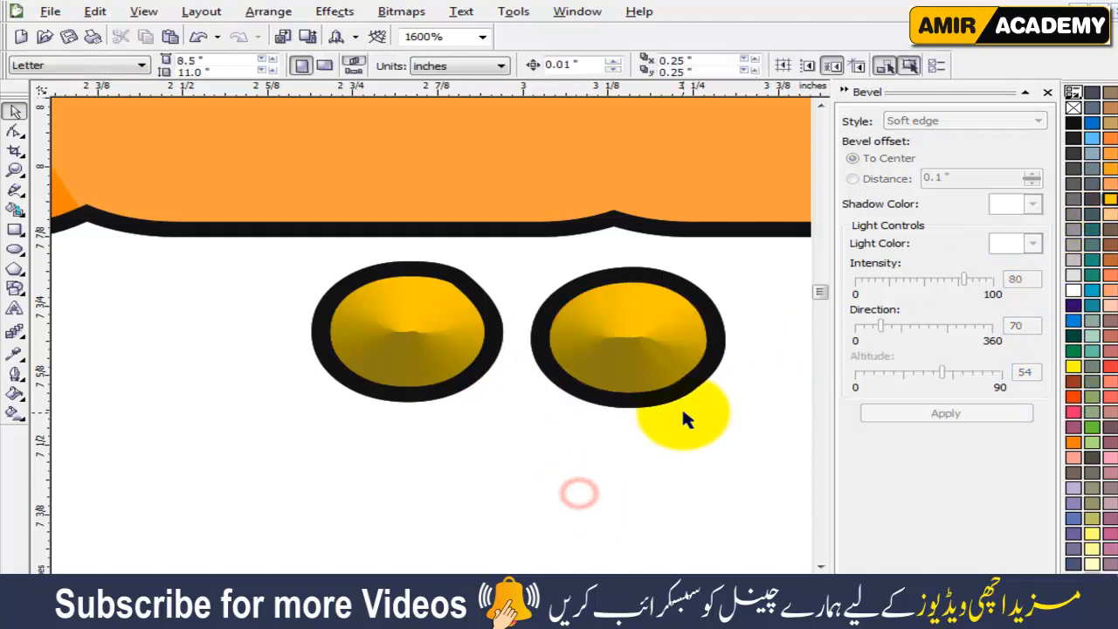
Fill both dots of the right pair with orange.
scroll(684, 419, down, 3)
scroll(434, 343, up, 2)
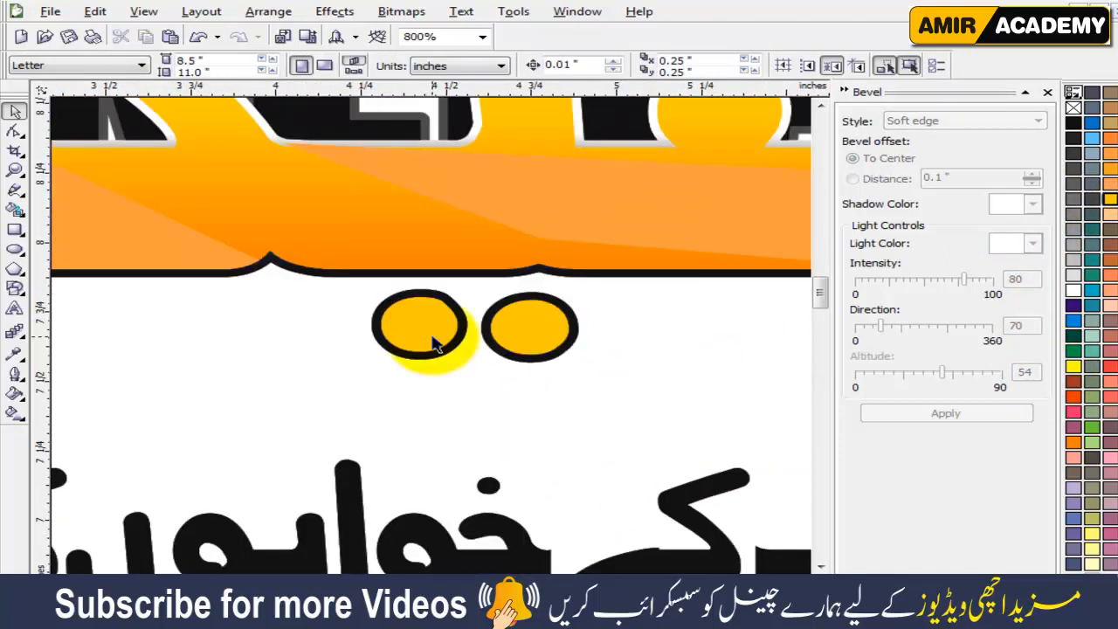
click(434, 342)
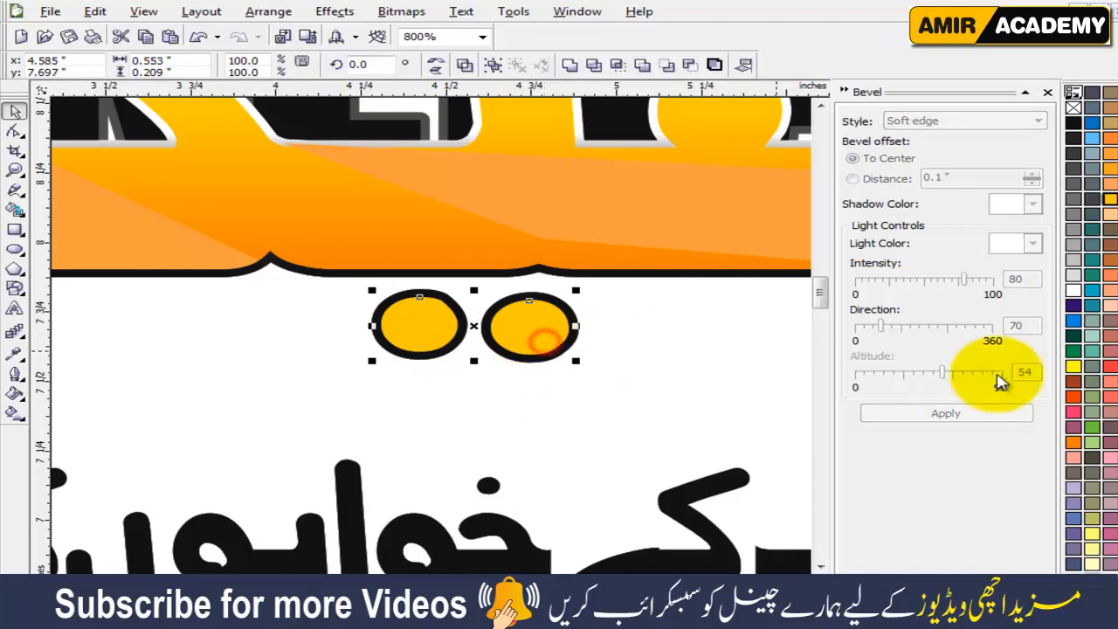
click(1076, 450)
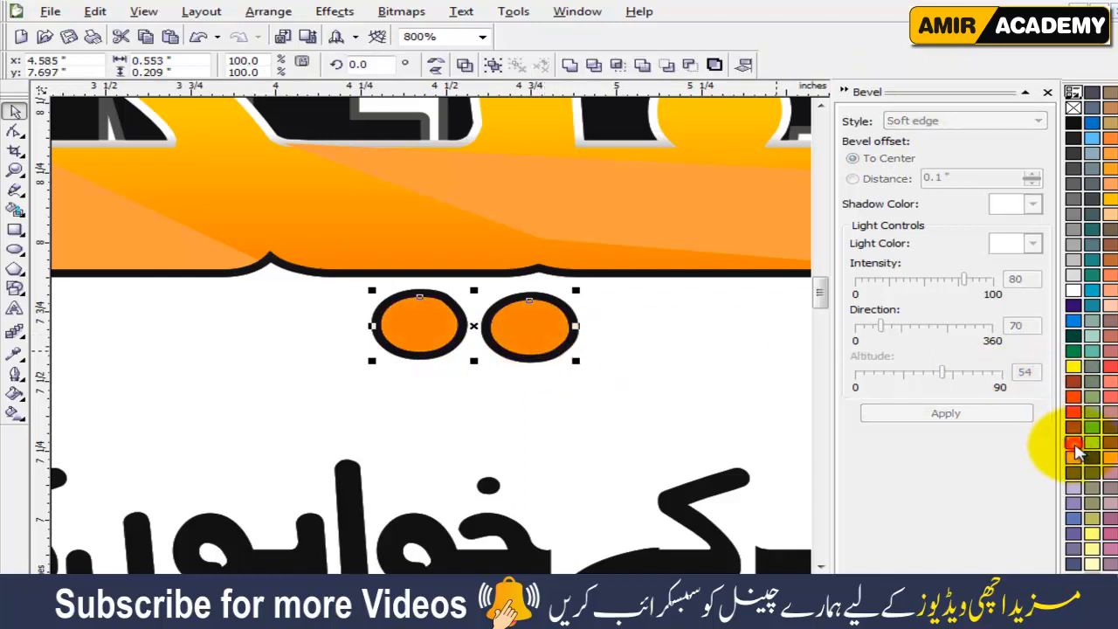
click(611, 395)
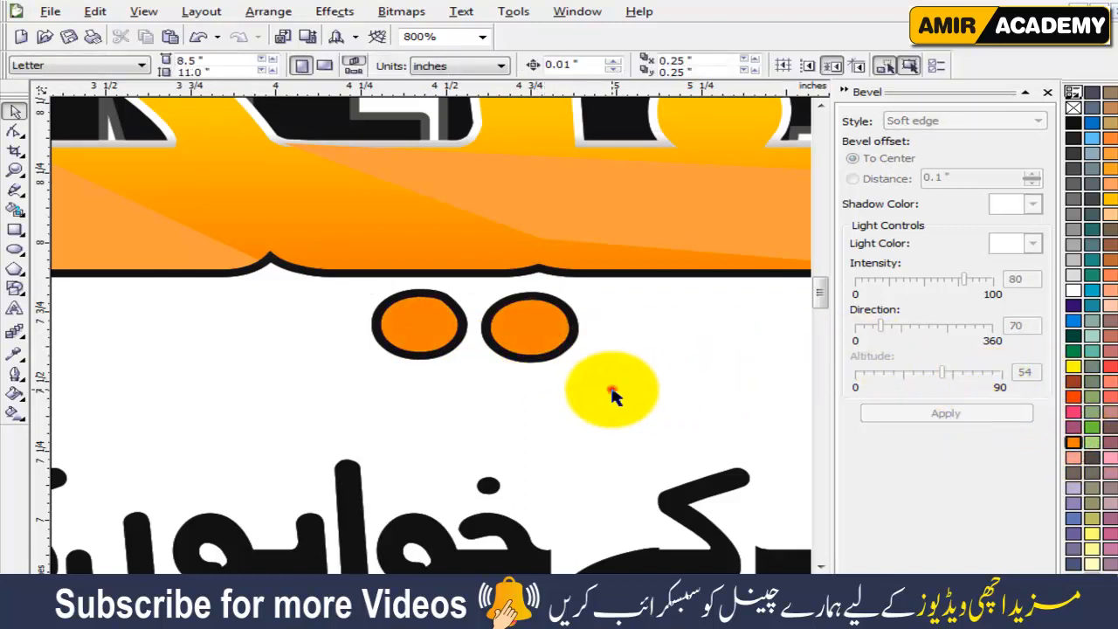
Apply the Soft edge bevel with its offset to center to both orange dots of the right pair and close the bevel settings.
click(419, 323)
click(967, 416)
click(550, 337)
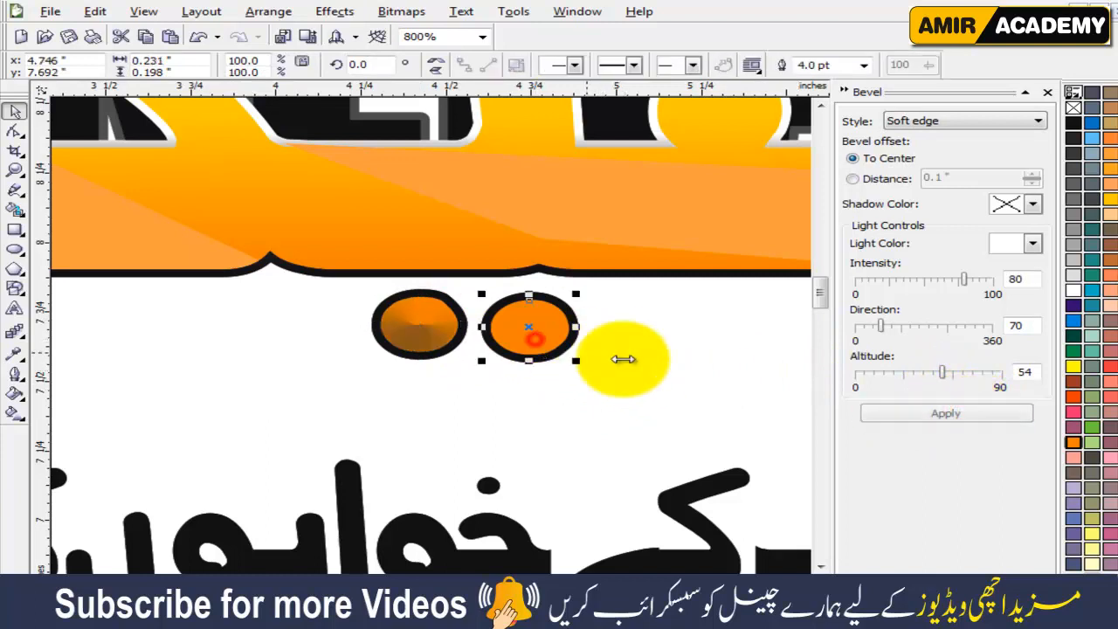
click(987, 414)
click(627, 410)
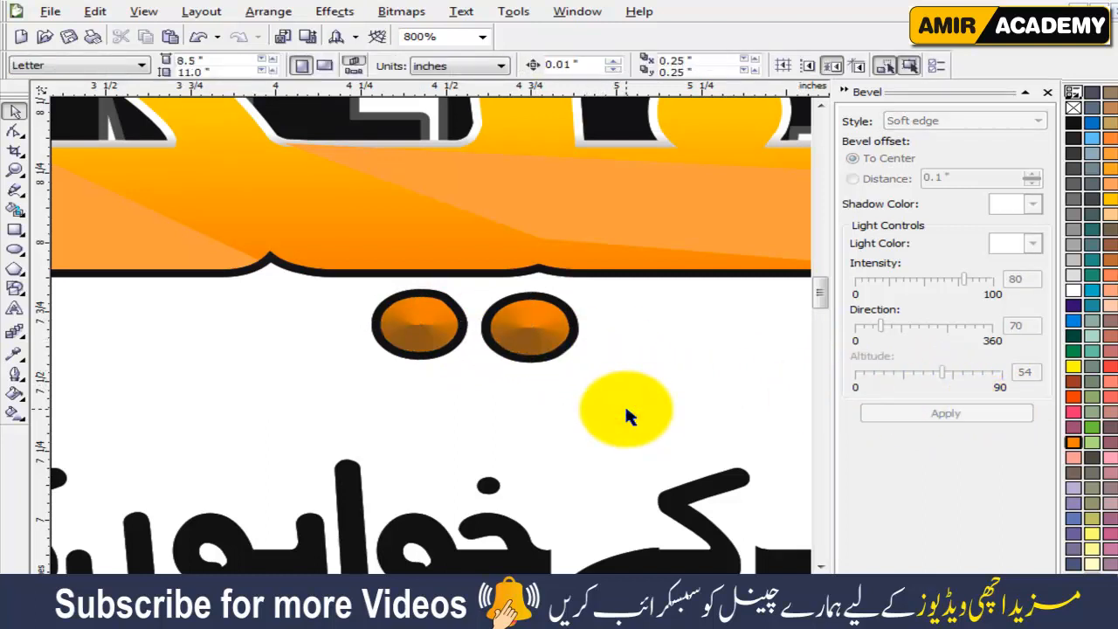
key(F4)
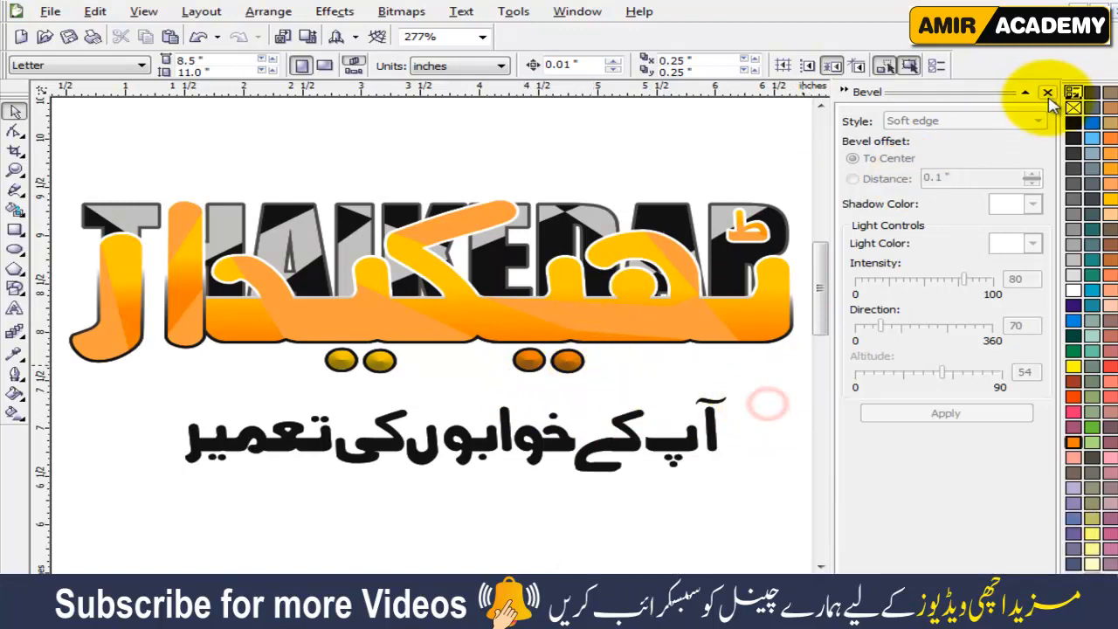
click(1047, 91)
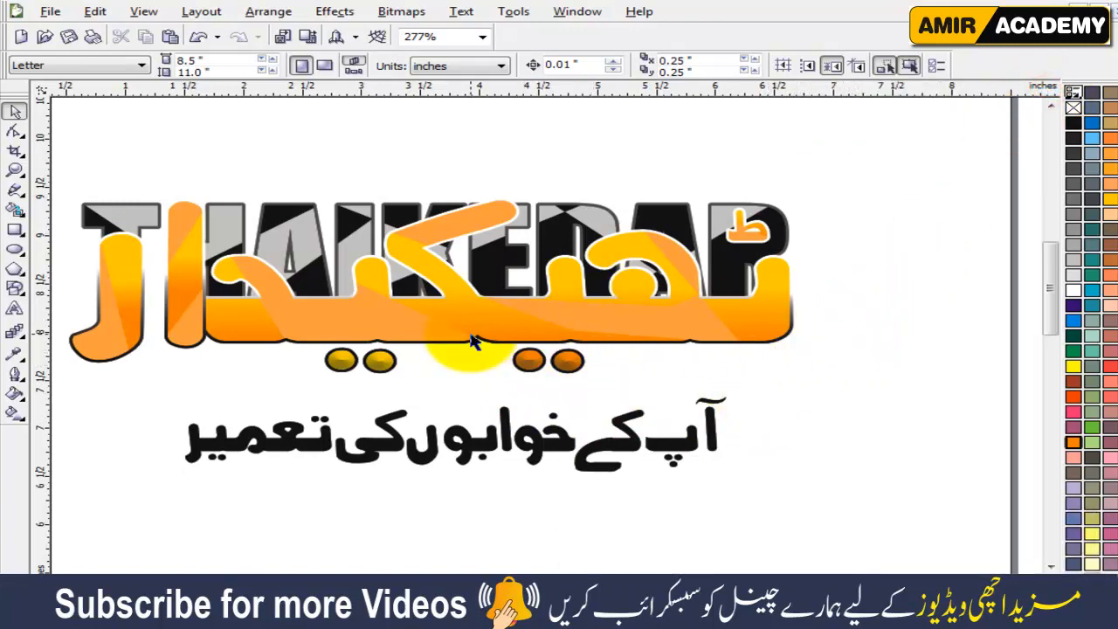
scroll(472, 340, down, 2)
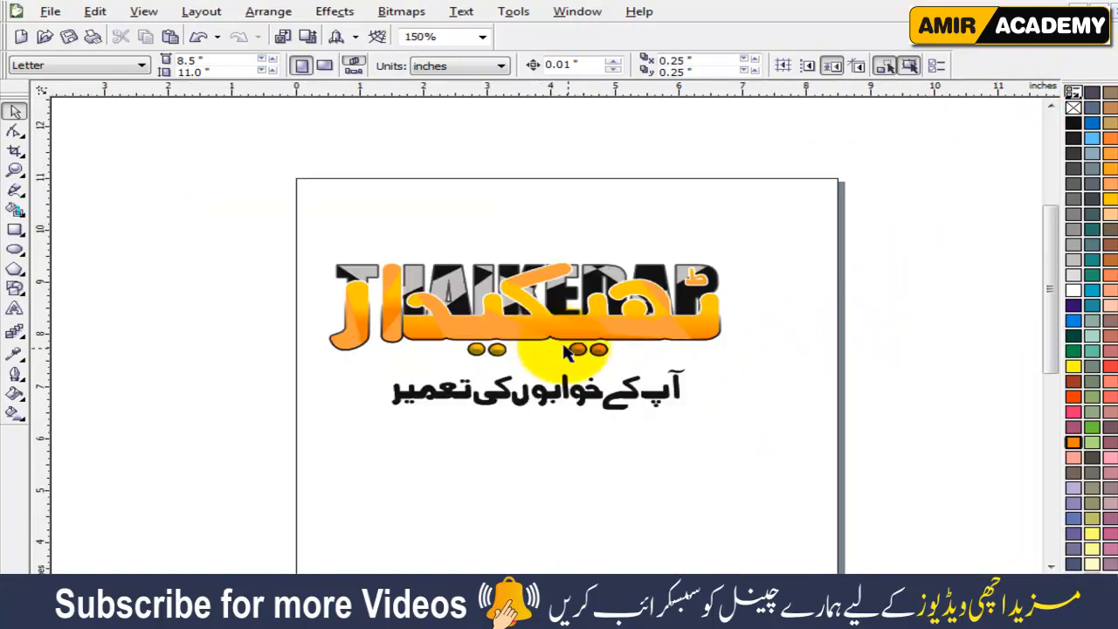
click(753, 375)
key(F4)
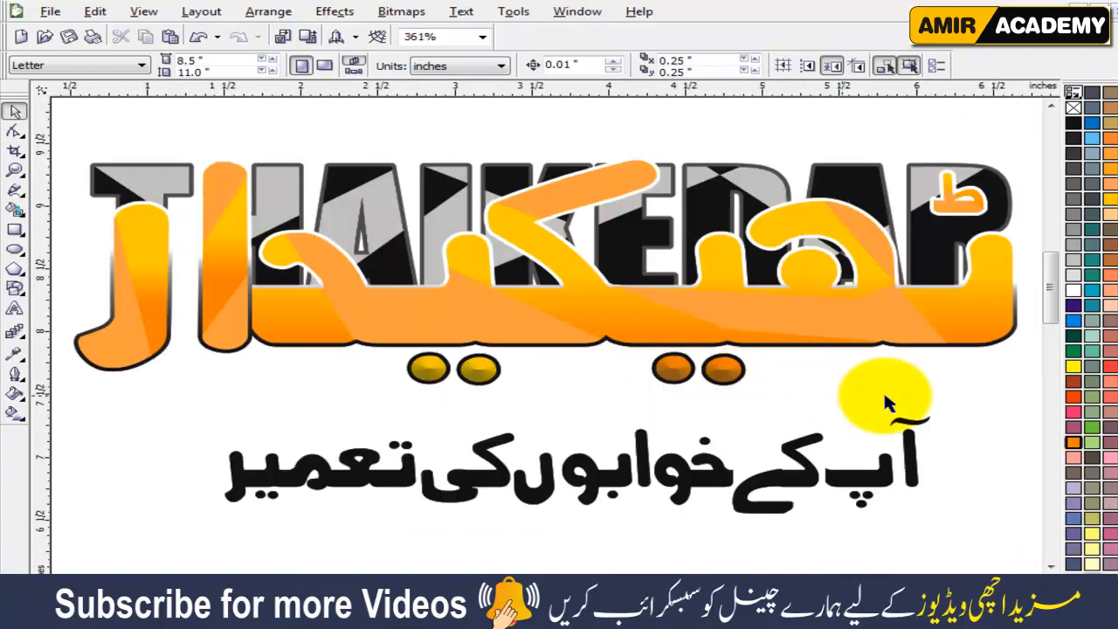
Group the Urdu lettering, the THAIKEDAR letters and the four dots into one object, leaving the slogan out.
click(914, 454)
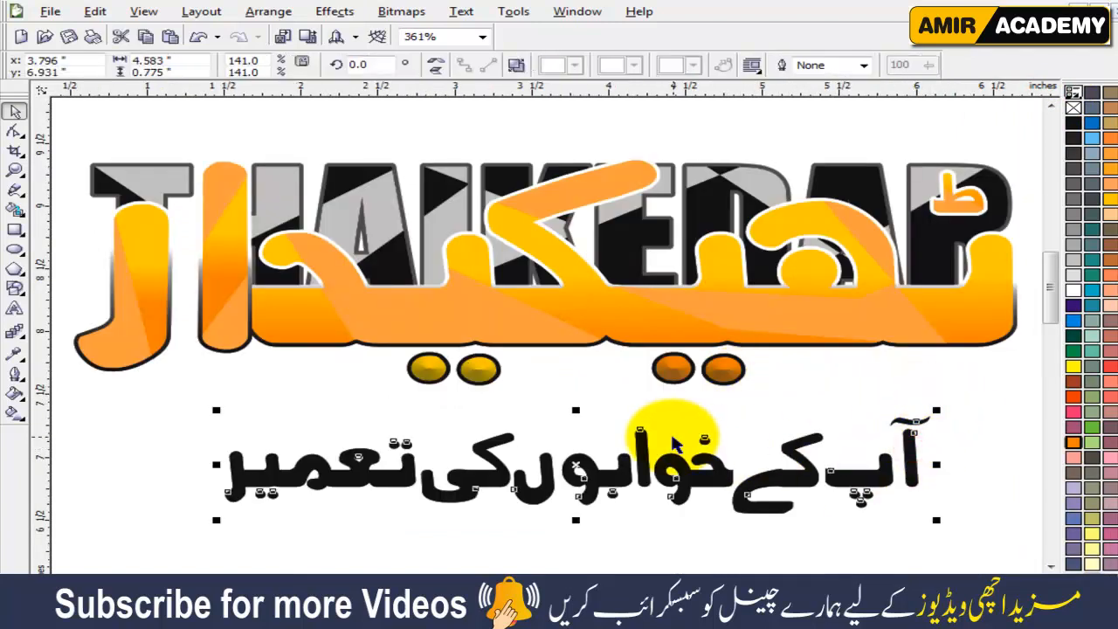
scroll(545, 340, down, 2)
click(715, 312)
drag(791, 155, 192, 268)
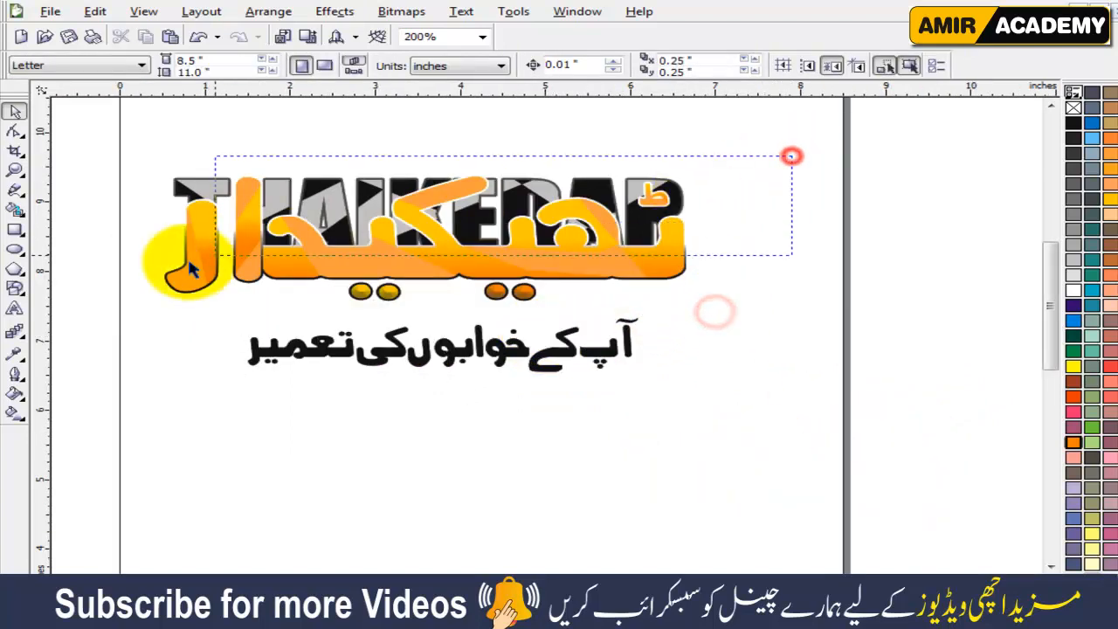
drag(135, 309, 122, 317)
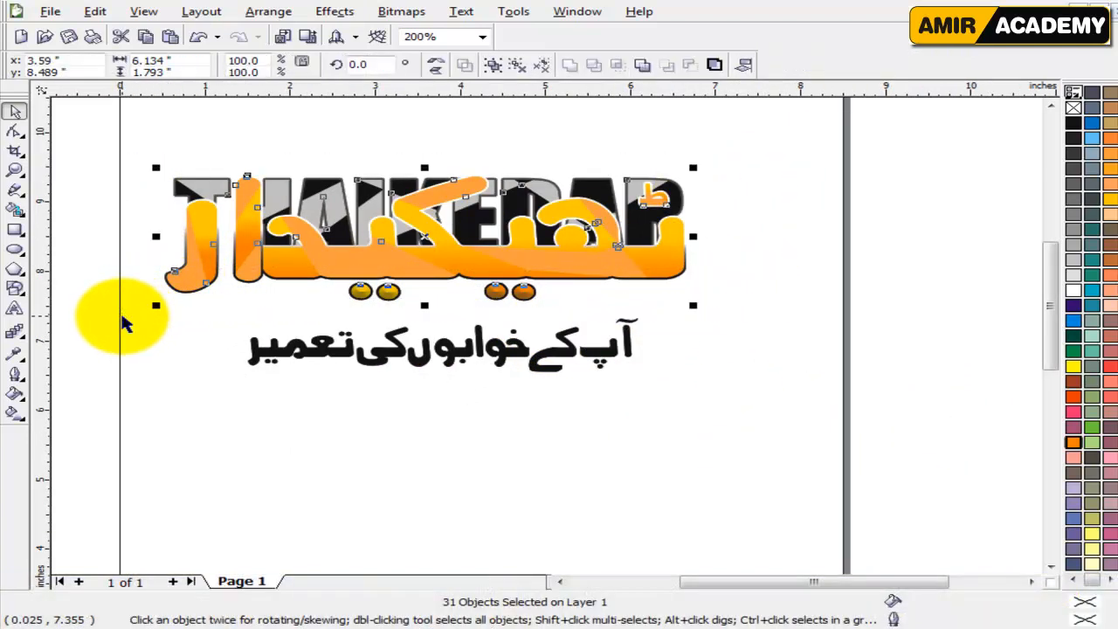
key(ctrl+g)
click(582, 392)
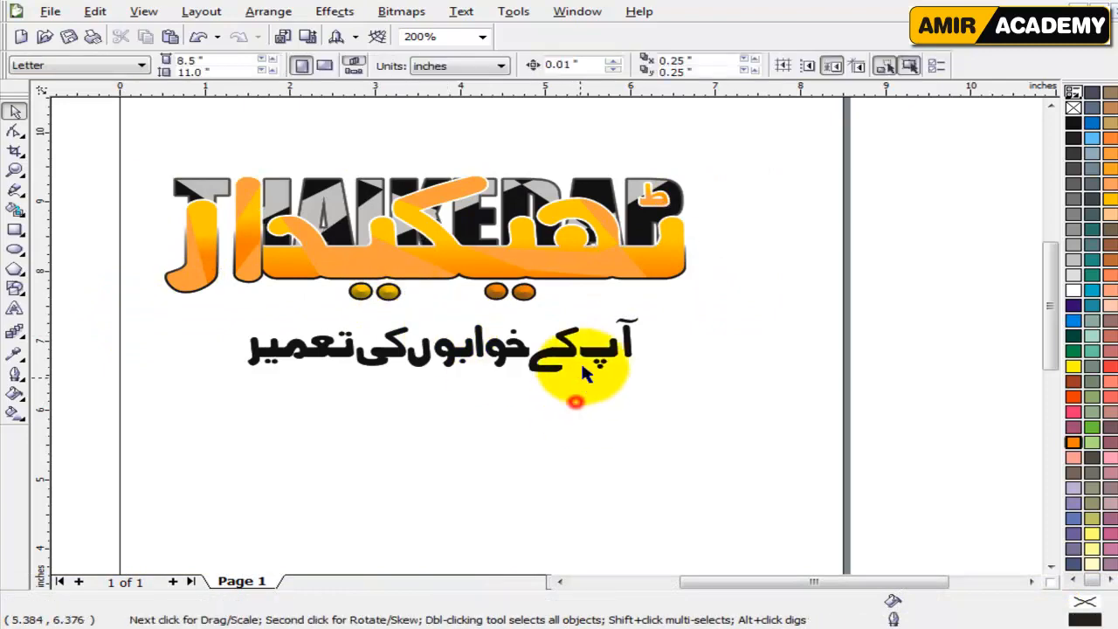
click(573, 399)
click(515, 425)
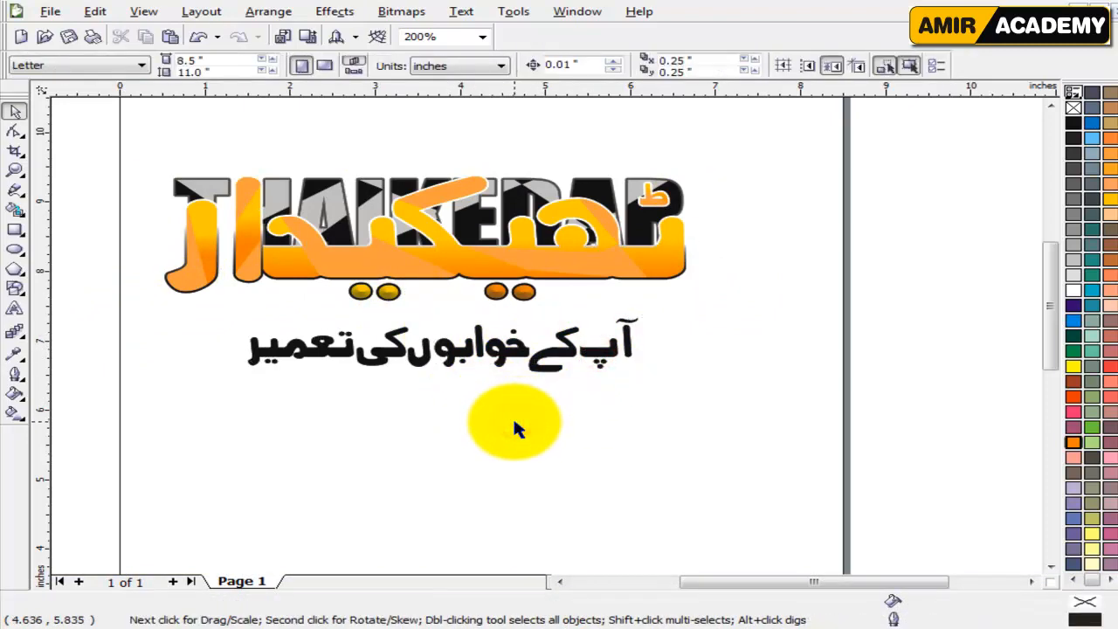
Bring in the cardboard heart texture image, enlarge it to about 6.83 x 4.55 inches and place it over the logo.
scroll(513, 415, up, 2)
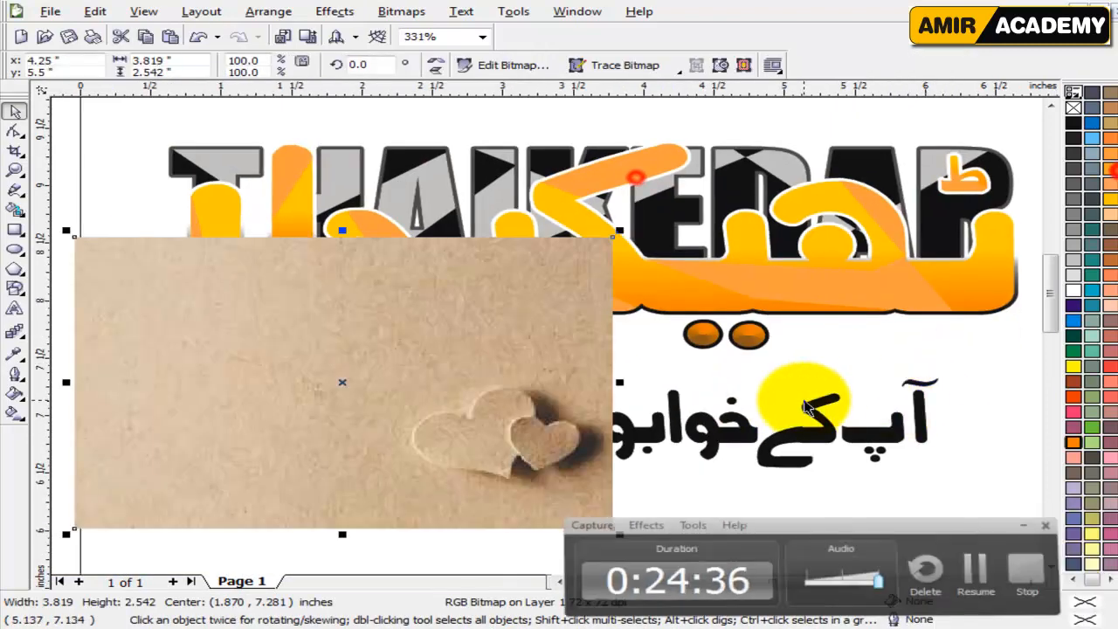
drag(459, 338, 537, 345)
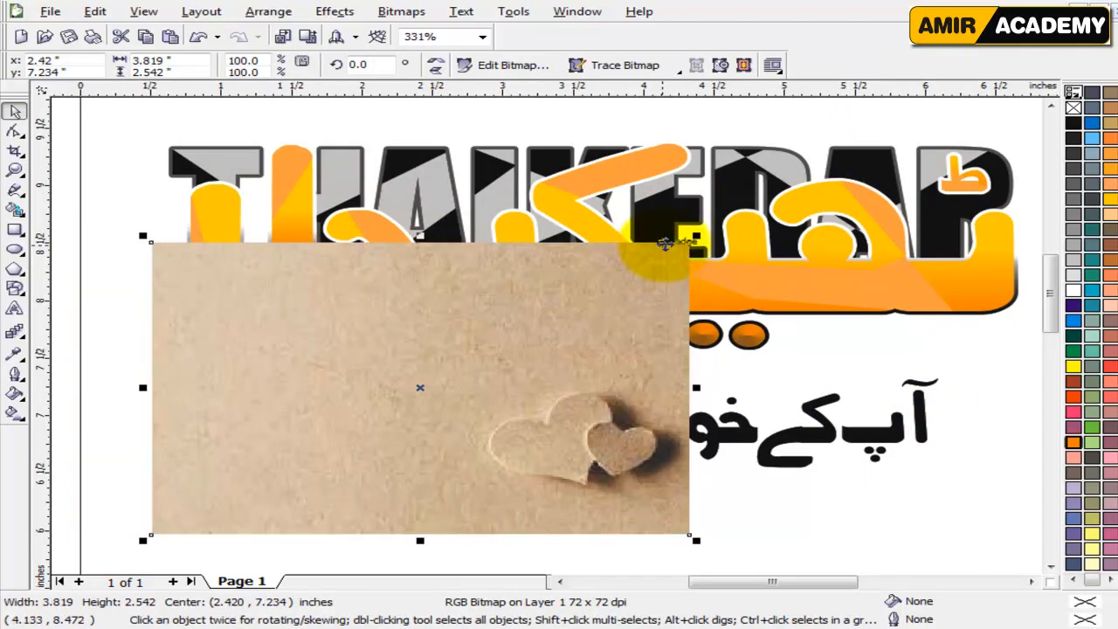
drag(700, 238, 901, 154)
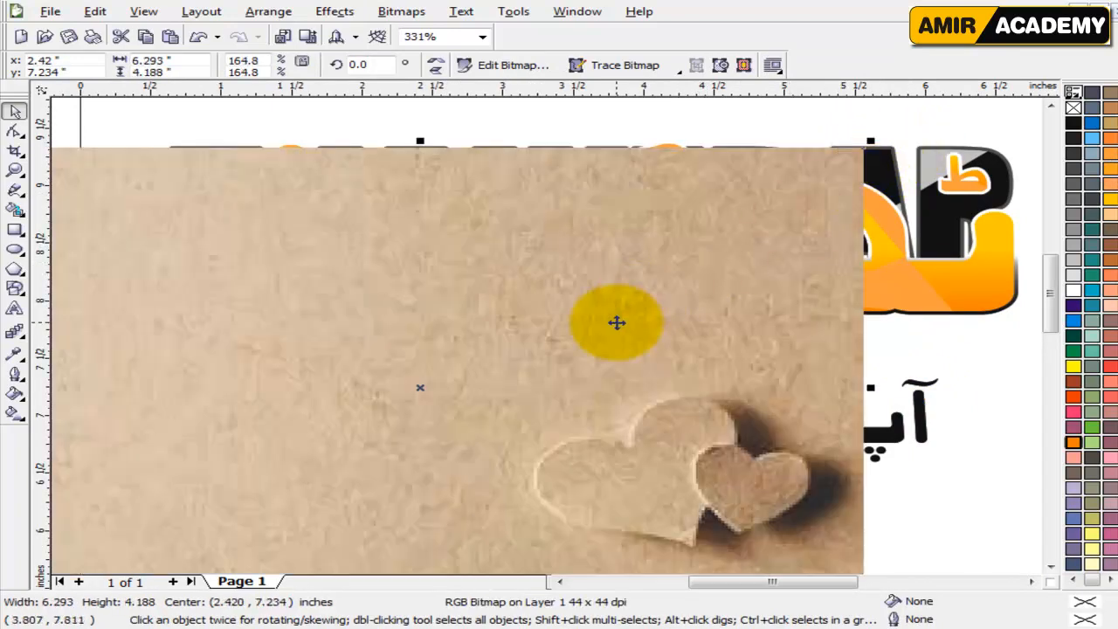
key(F4)
drag(881, 114, 918, 144)
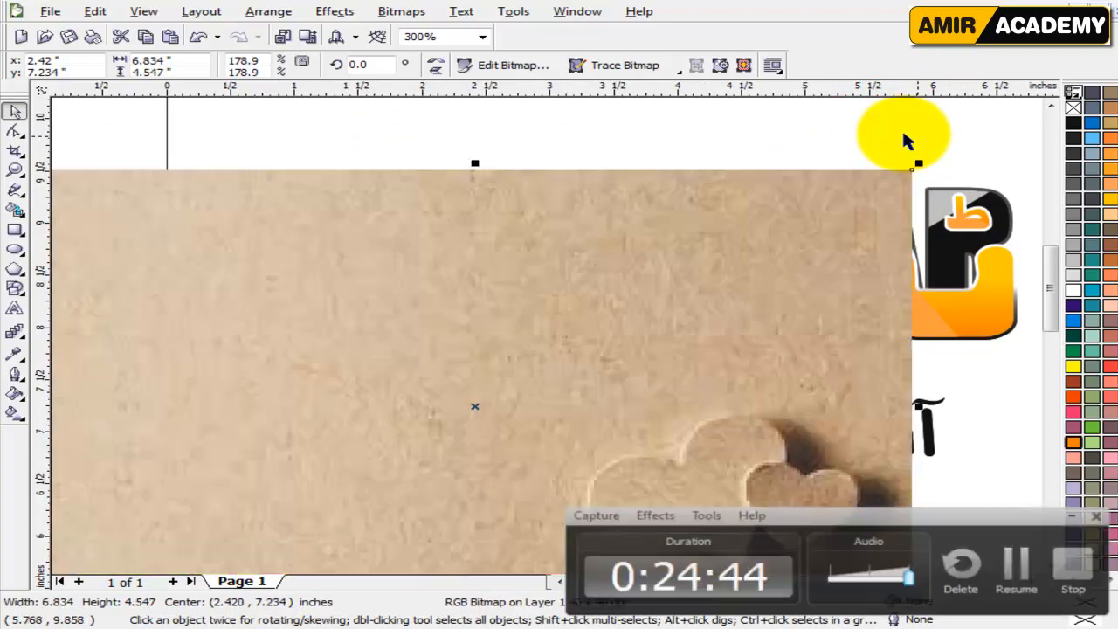
drag(819, 233, 910, 167)
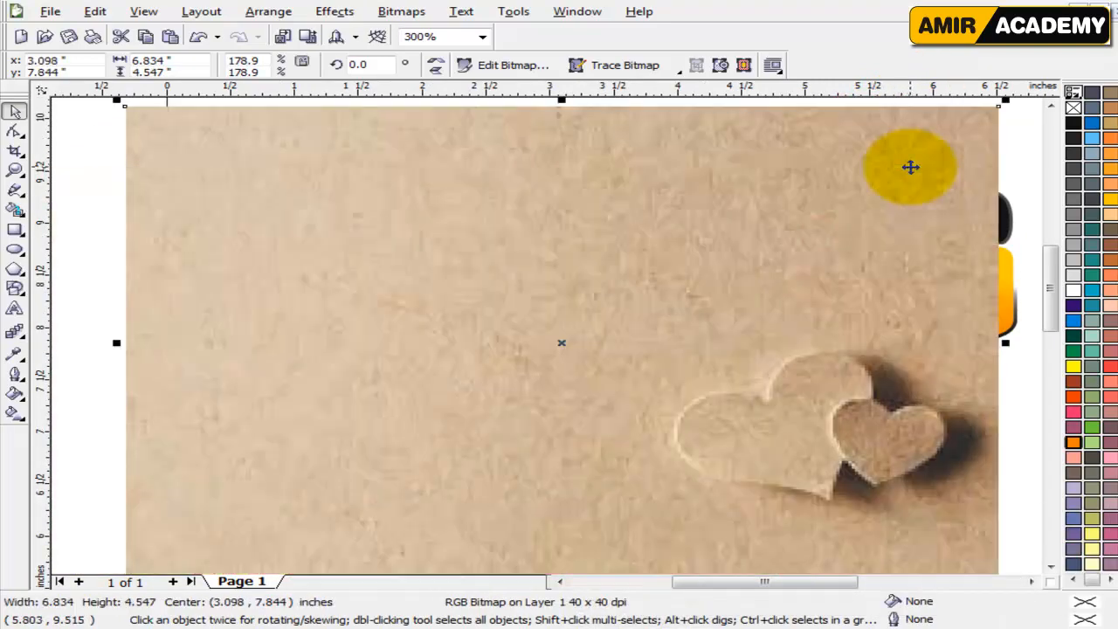
Send the cardboard image behind the artwork and shift it until it backs the whole logo and slogan.
key(shift+Page_Down)
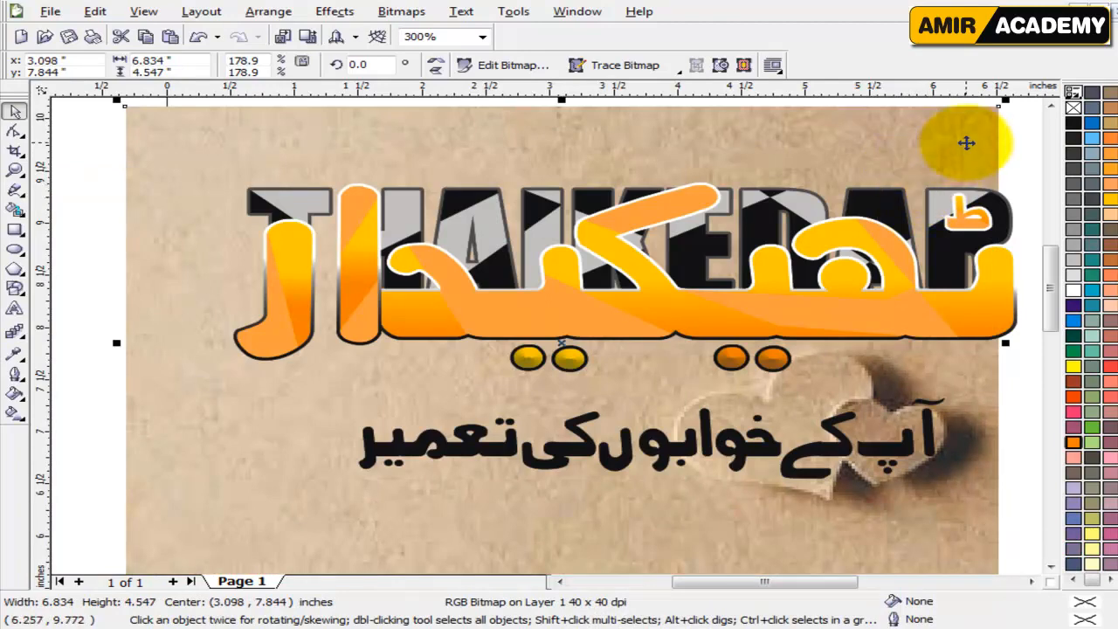
scroll(695, 291, down, 2)
click(698, 387)
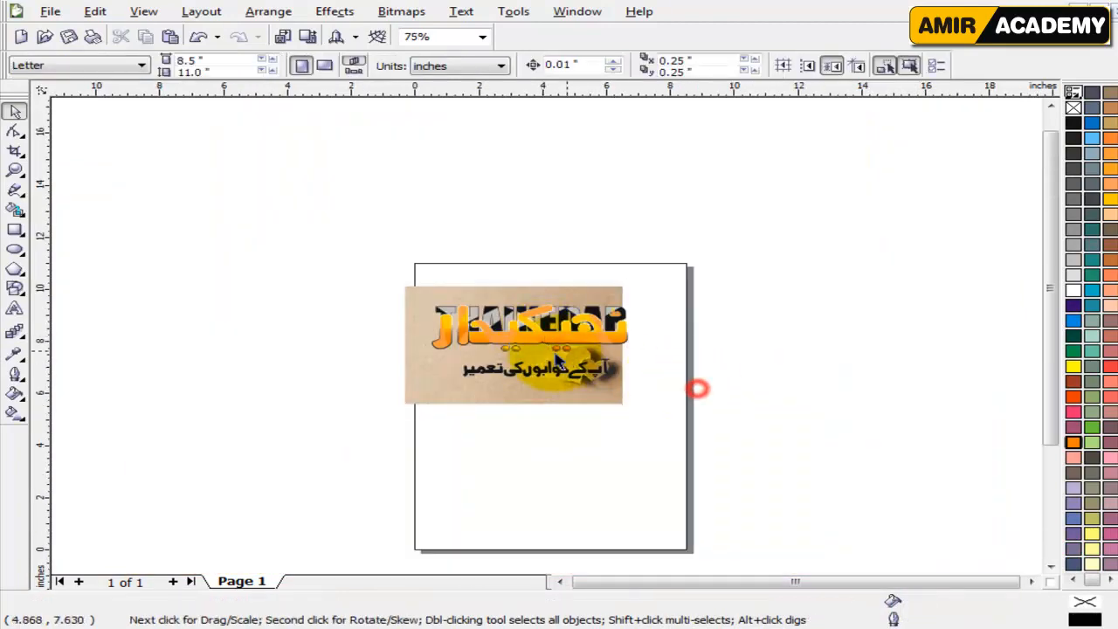
scroll(537, 393, up, 2)
drag(259, 440, 305, 421)
key(shift+F2)
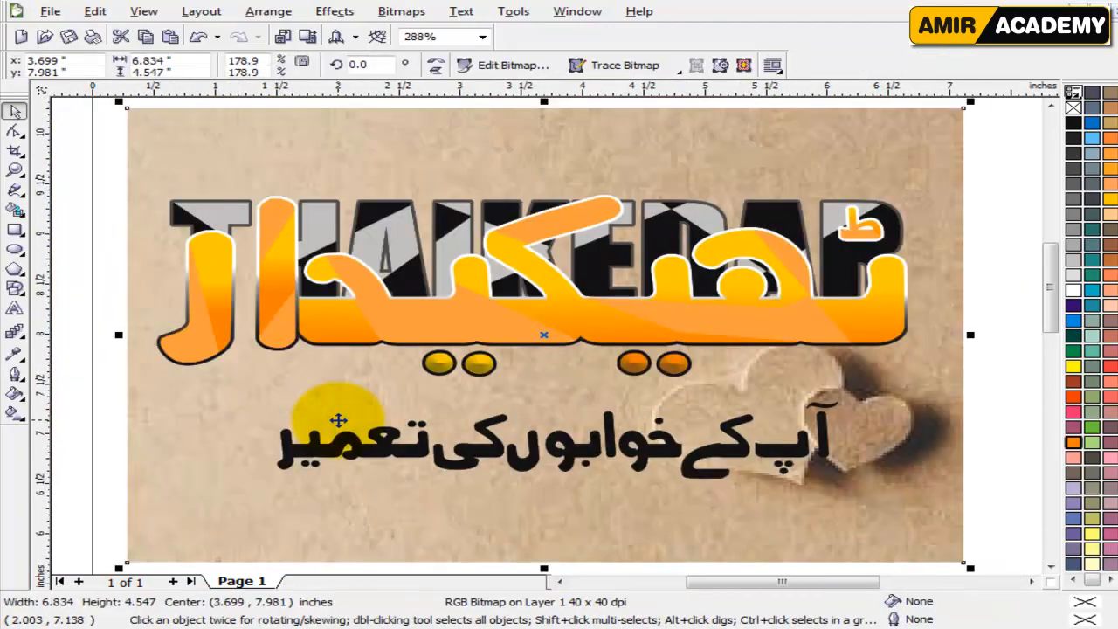
Move the grouped logo straight up near the cardboard image's upper edge, widening the space above the slogan.
click(877, 299)
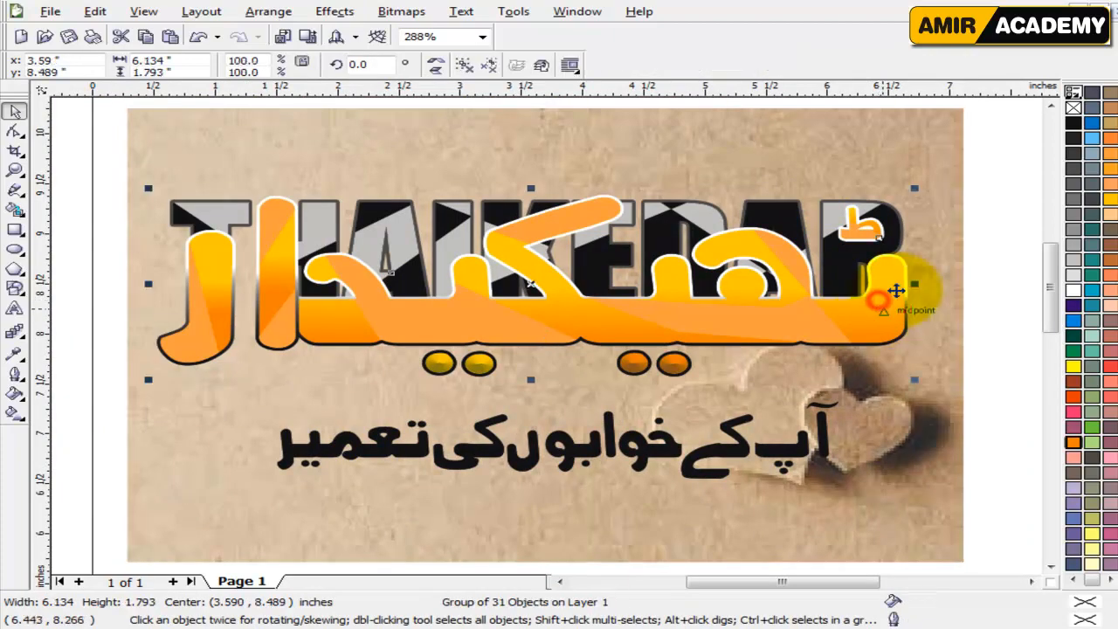
click(998, 156)
drag(723, 295, 715, 234)
click(718, 236)
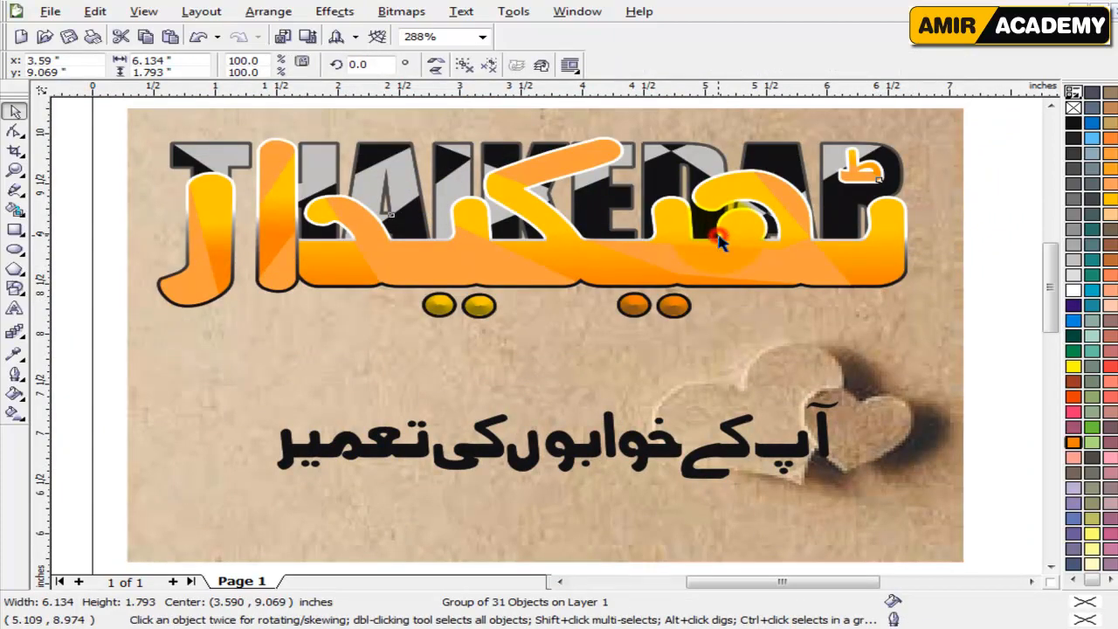
scroll(663, 366, down, 1)
click(737, 391)
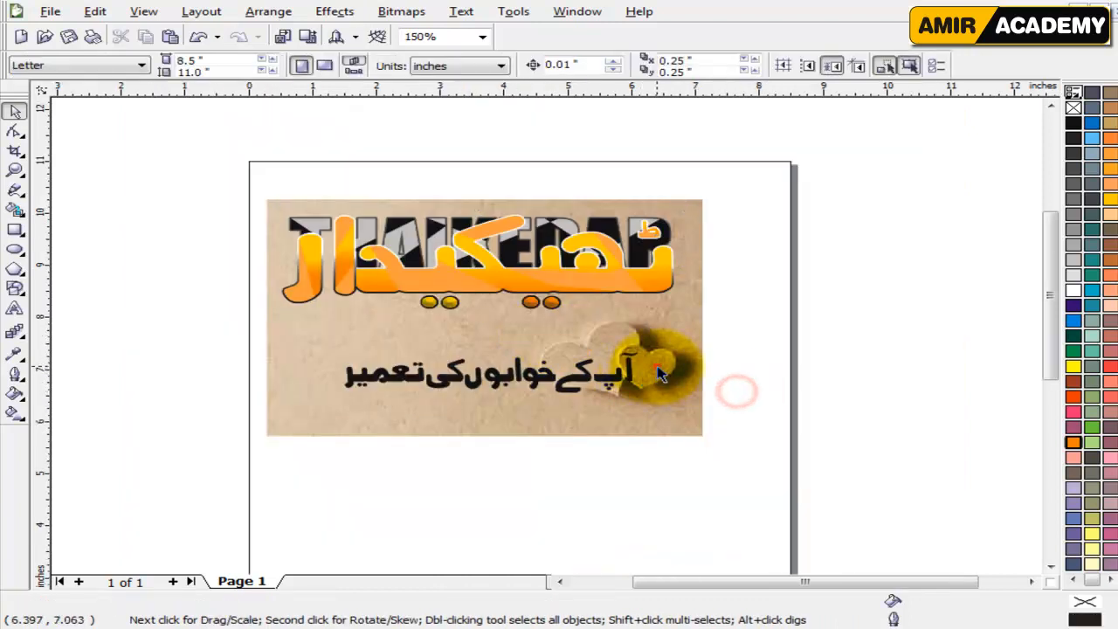
Create a horizontally mirrored copy of the cardboard image adjoining the original's left edge.
click(658, 368)
click(677, 360)
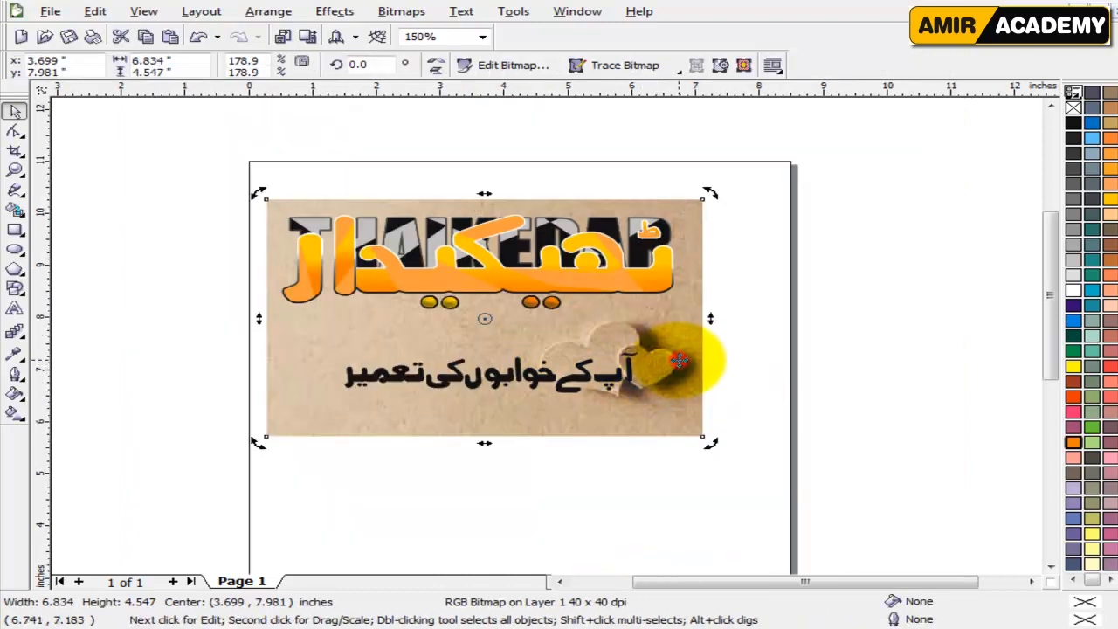
click(698, 336)
drag(703, 317, 262, 322)
right_click(262, 323)
click(226, 408)
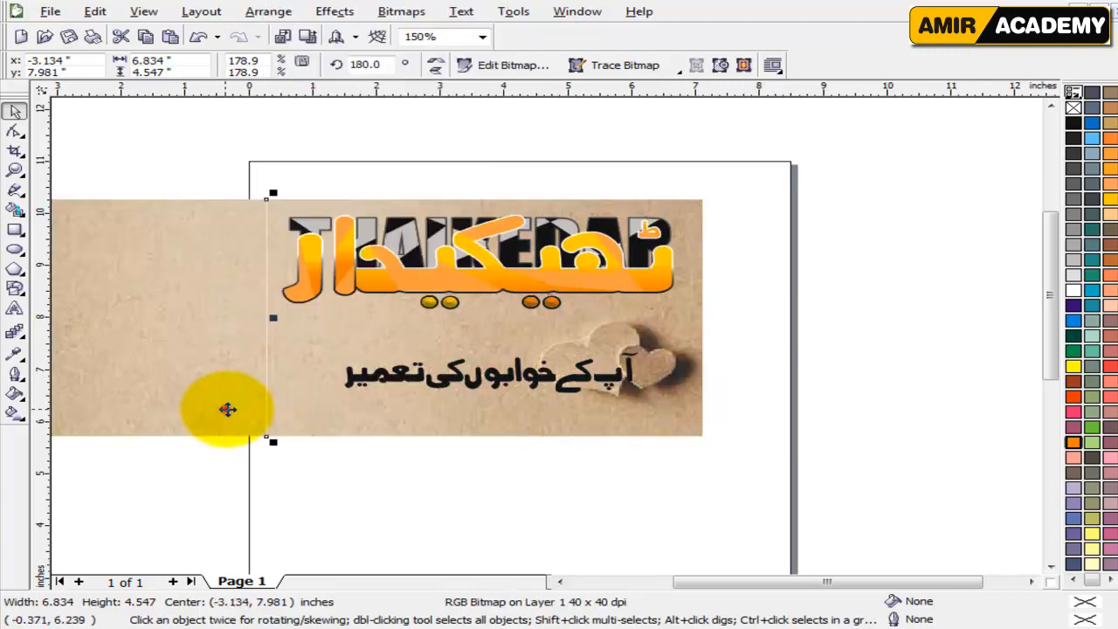
Nudge the mirrored cardboard copy slightly right so it overlaps the original at the seam.
click(361, 476)
click(249, 387)
key(Right)
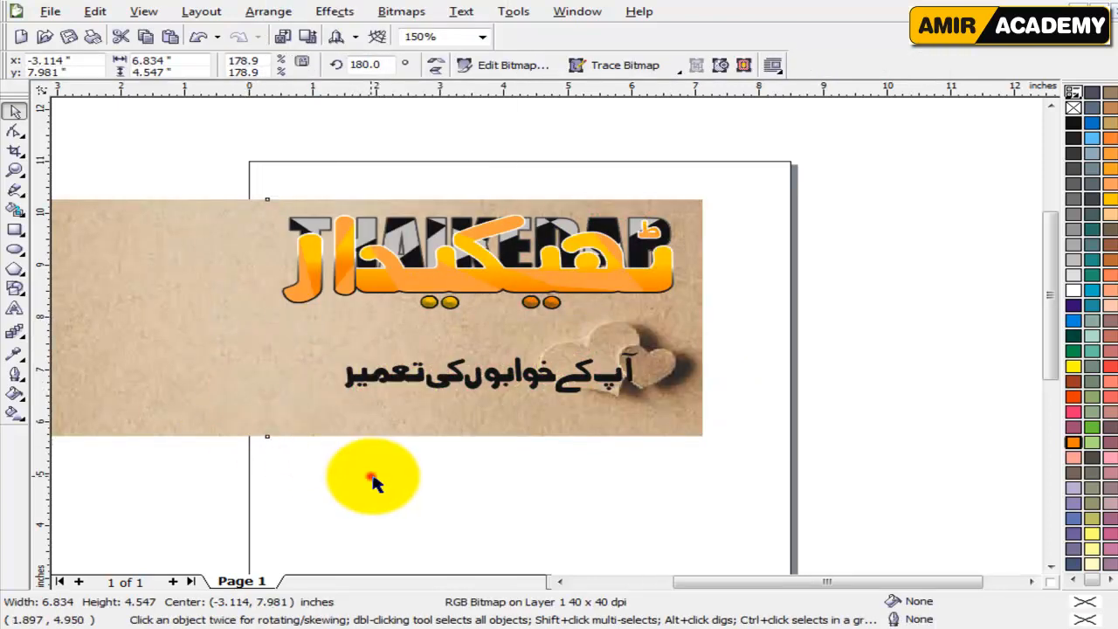
click(369, 474)
drag(761, 569, 635, 532)
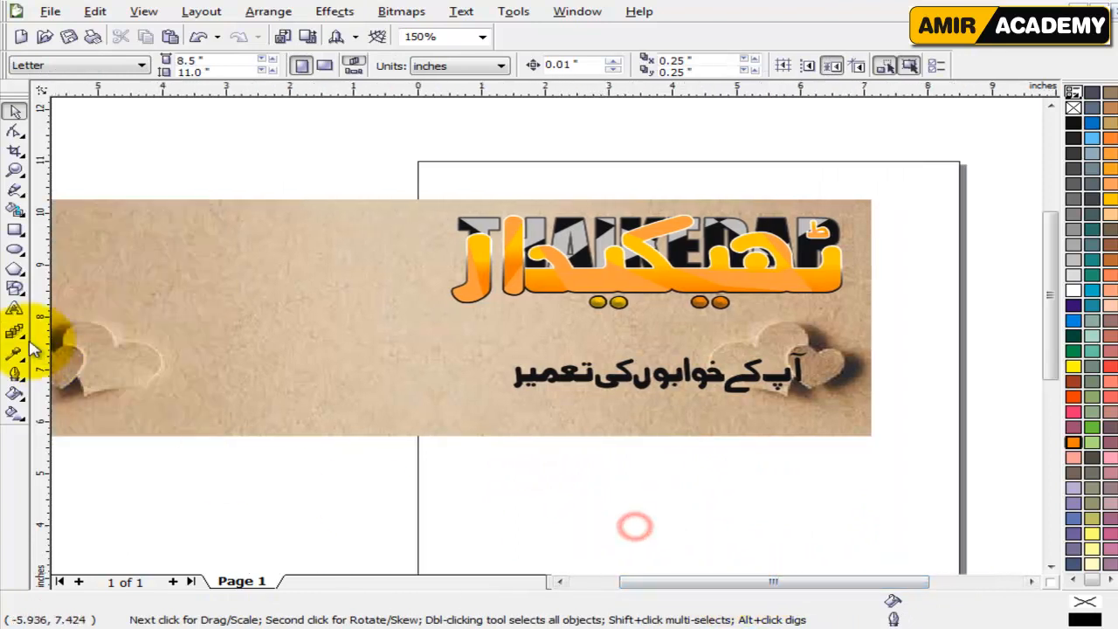
Draw a rectangle above the cardboard images and set its size to 4.2 x 2.4 inches.
key(F3)
click(15, 229)
drag(332, 163, 453, 239)
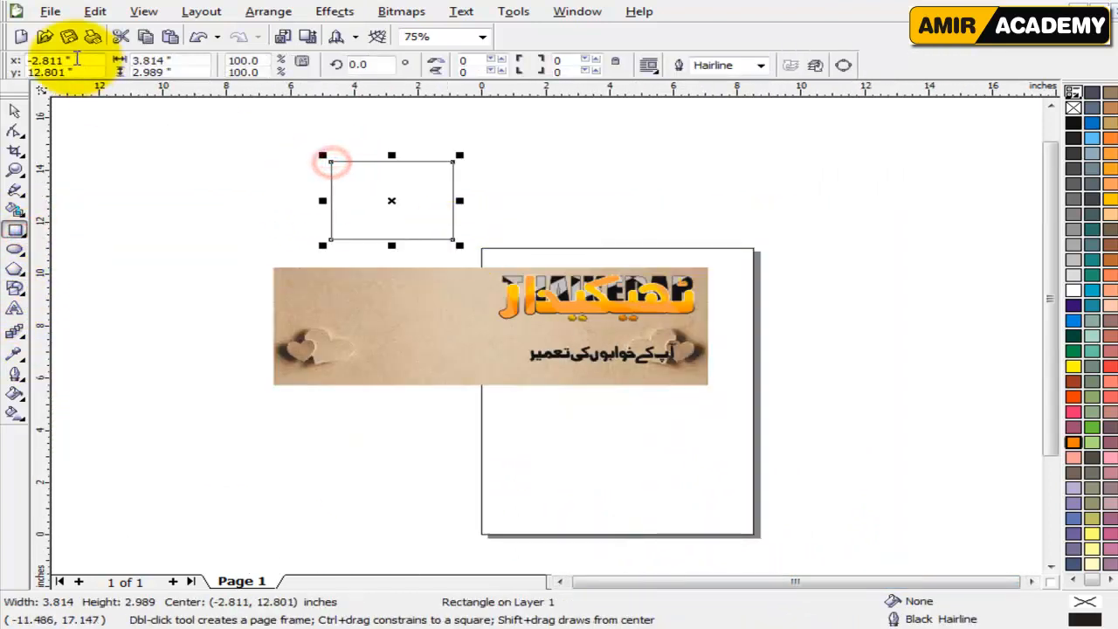
click(181, 59)
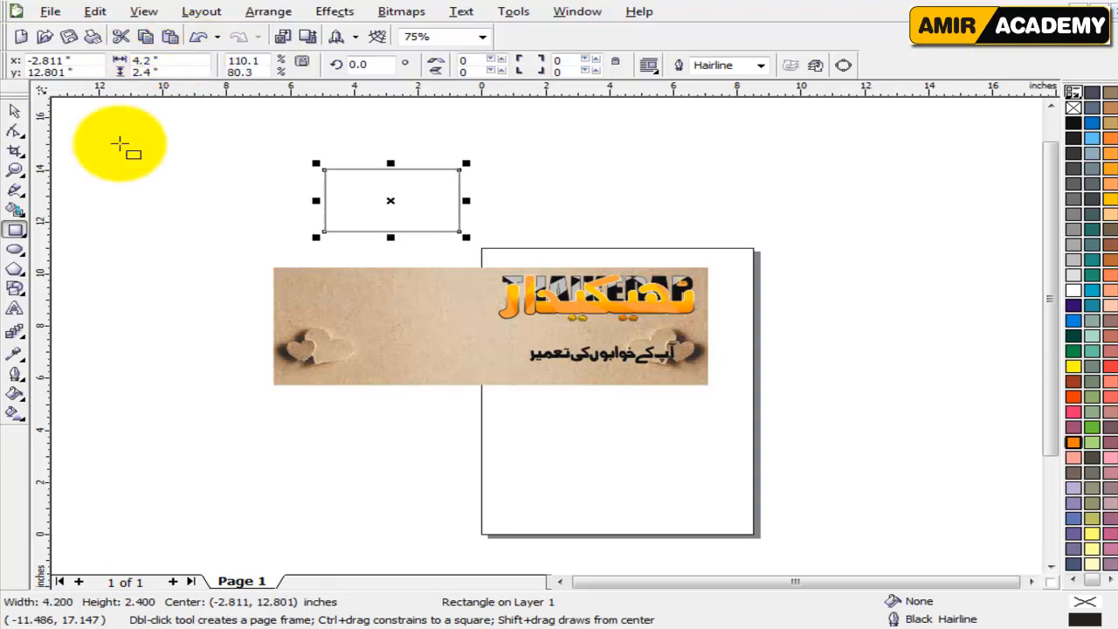
click(15, 110)
click(102, 170)
Group the two cardboard images and move the group over the 4.2 x 2.4 inch rectangle.
click(451, 303)
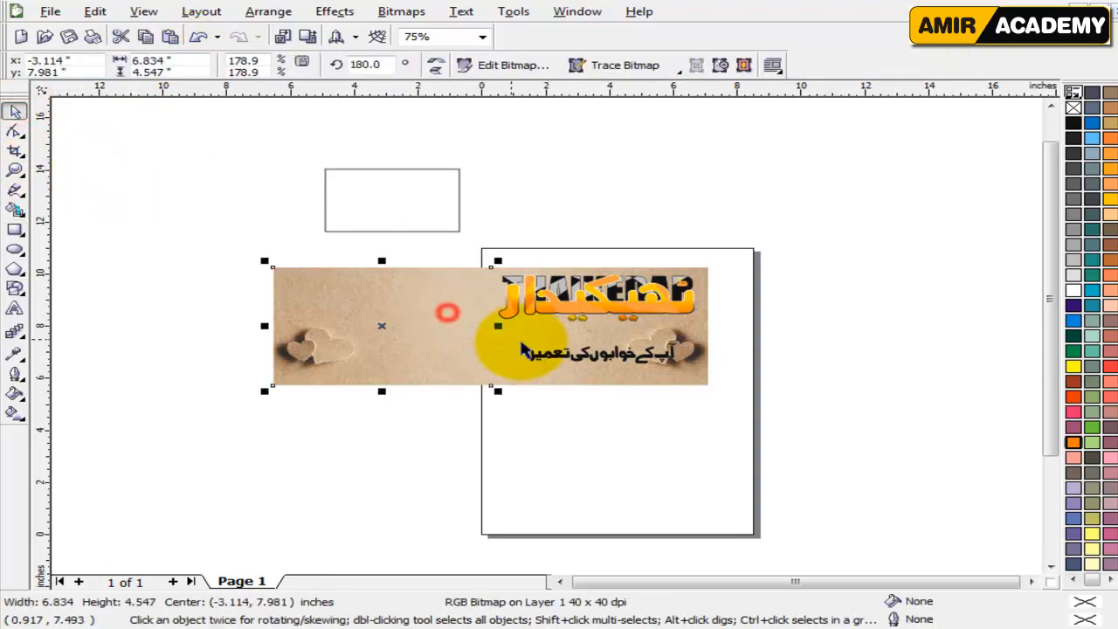
shift+click(541, 373)
key(ctrl+g)
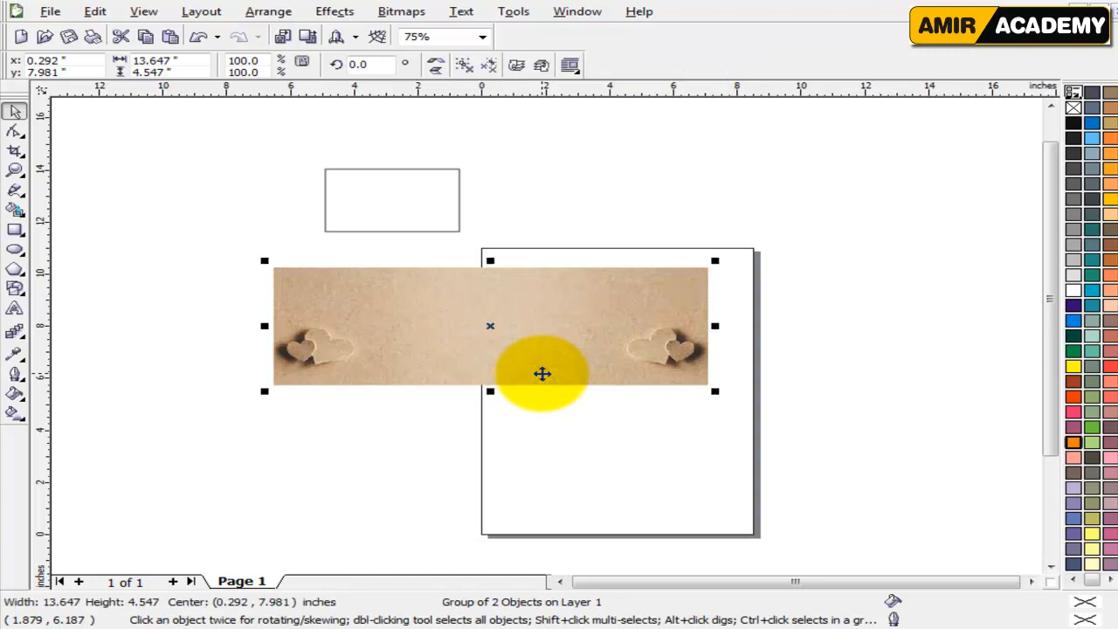
drag(532, 375, 407, 207)
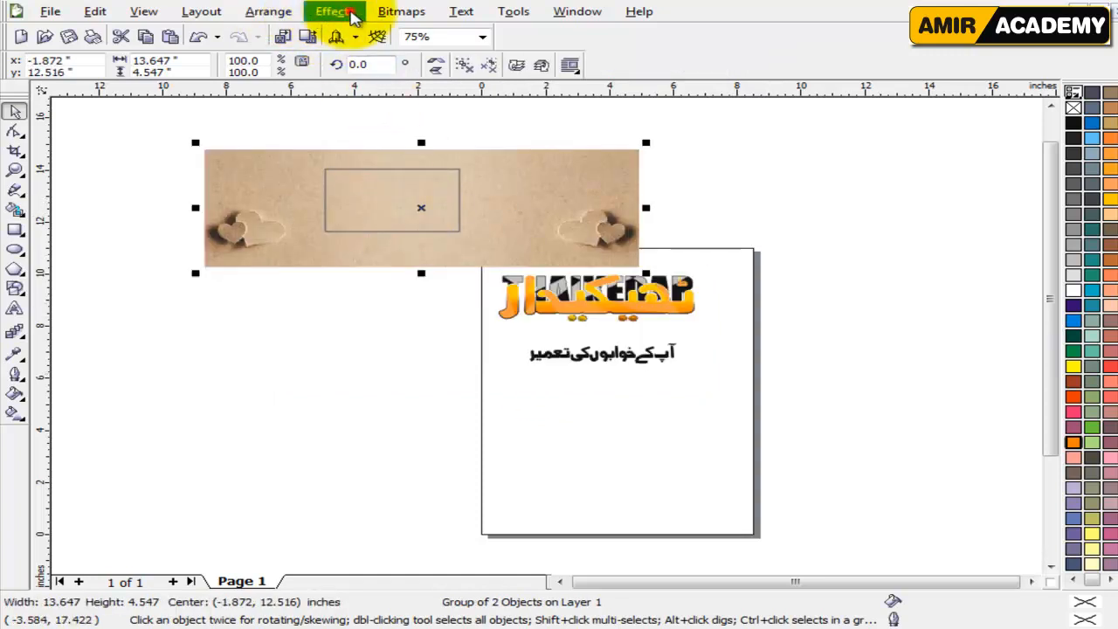
PowerClip the grouped cardboard images inside the rectangle.
click(316, 16)
mouse_move(410, 242)
click(476, 247)
click(396, 217)
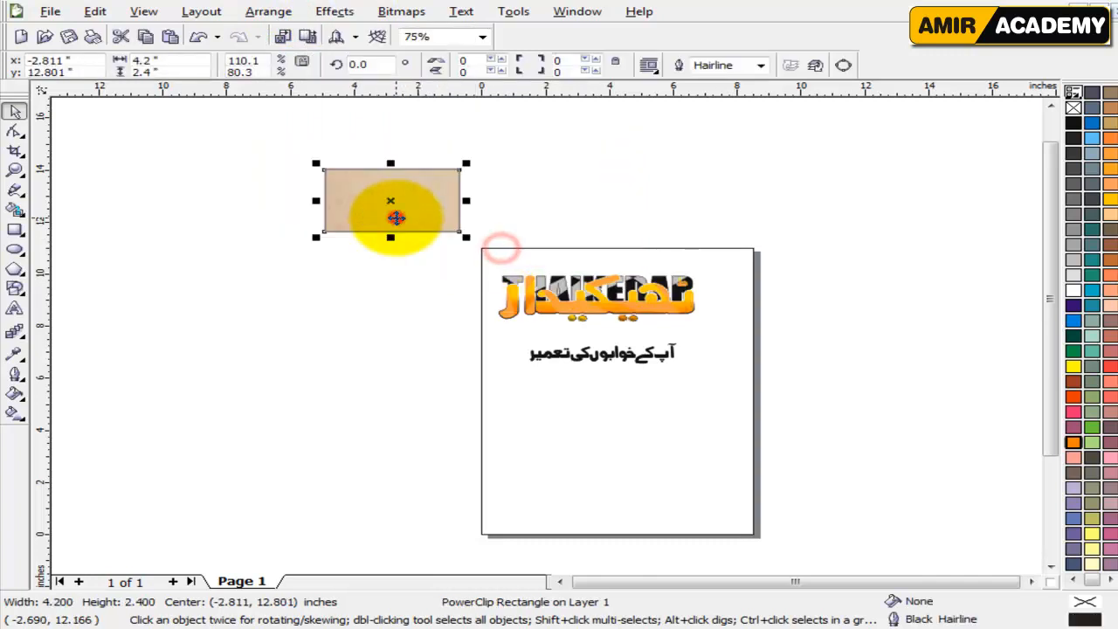
Move the cardboard-filled rectangle onto the page, just below the logo lettering.
drag(427, 197, 624, 338)
scroll(624, 338, up, 2)
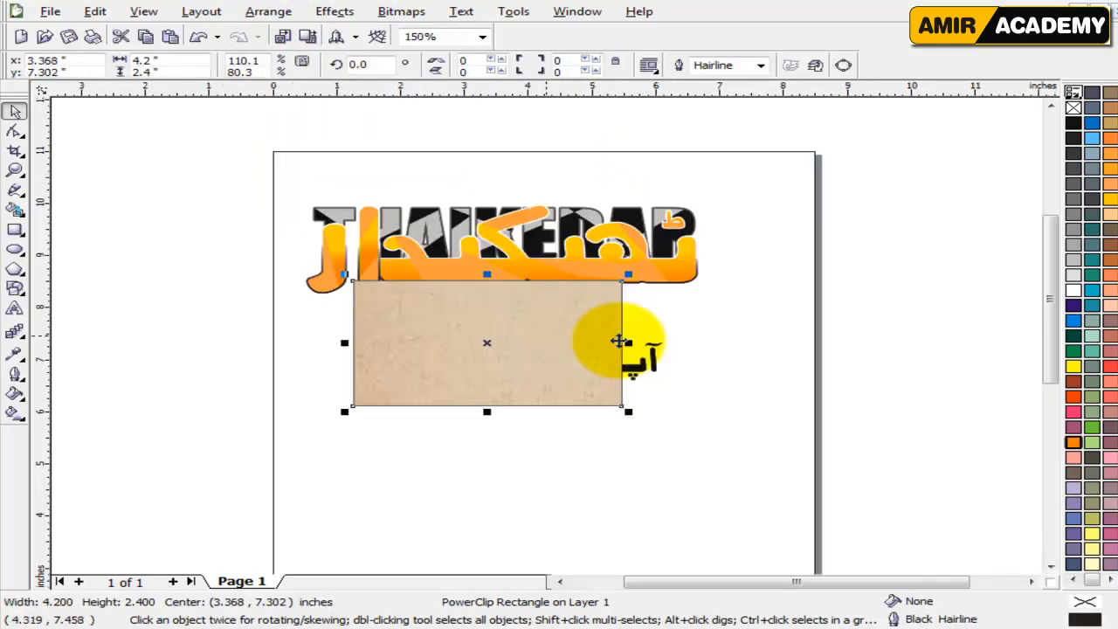
scroll(564, 336, up, 2)
Shrink the grouped logo to fit within the card's width and position it across the card's upper half.
click(916, 354)
click(931, 244)
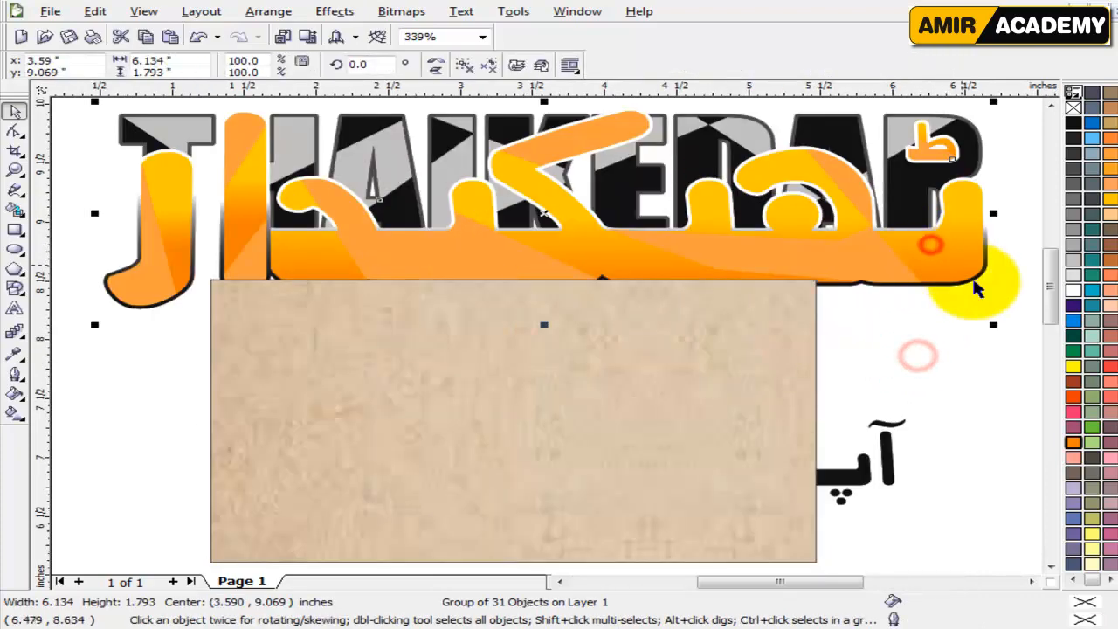
drag(995, 325, 772, 271)
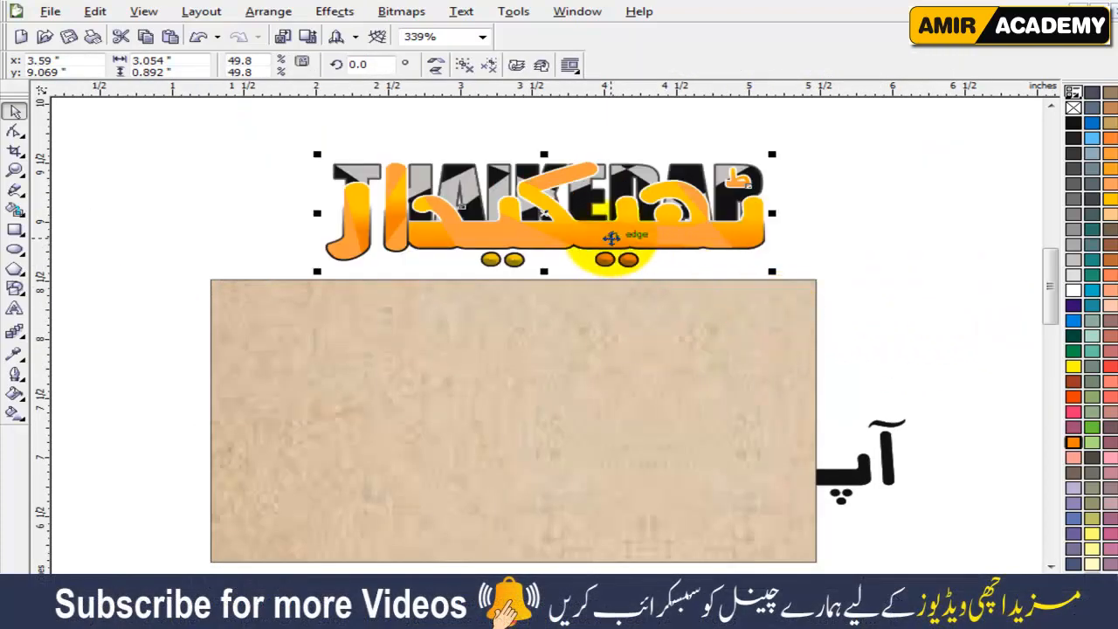
drag(611, 238, 565, 390)
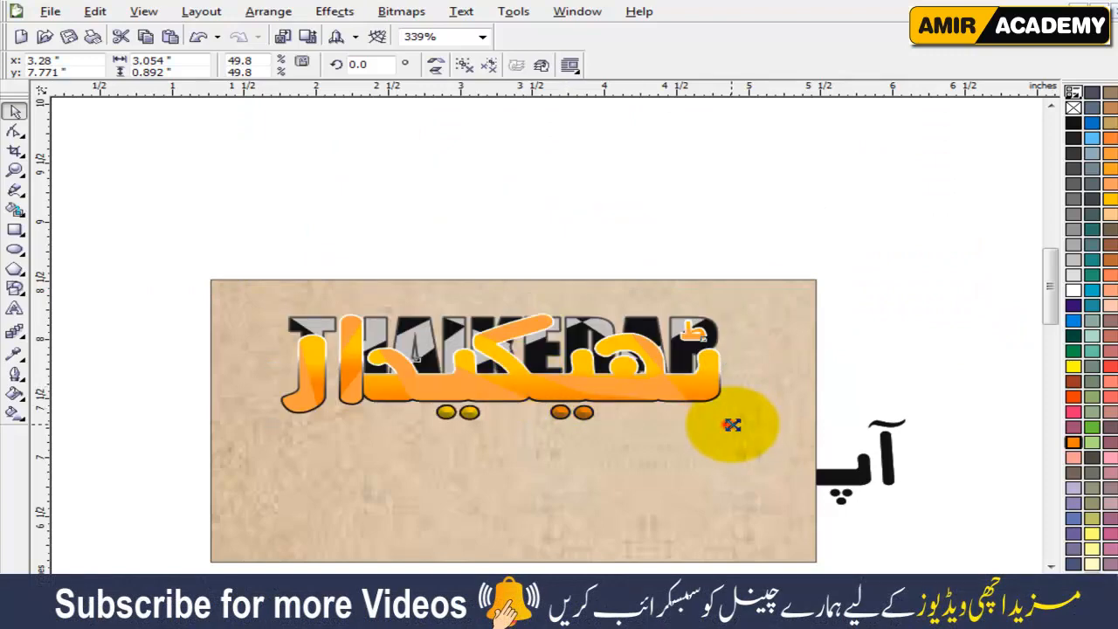
drag(730, 425, 775, 443)
click(886, 375)
Open the card rectangle's clipped cardboard contents for editing.
click(708, 471)
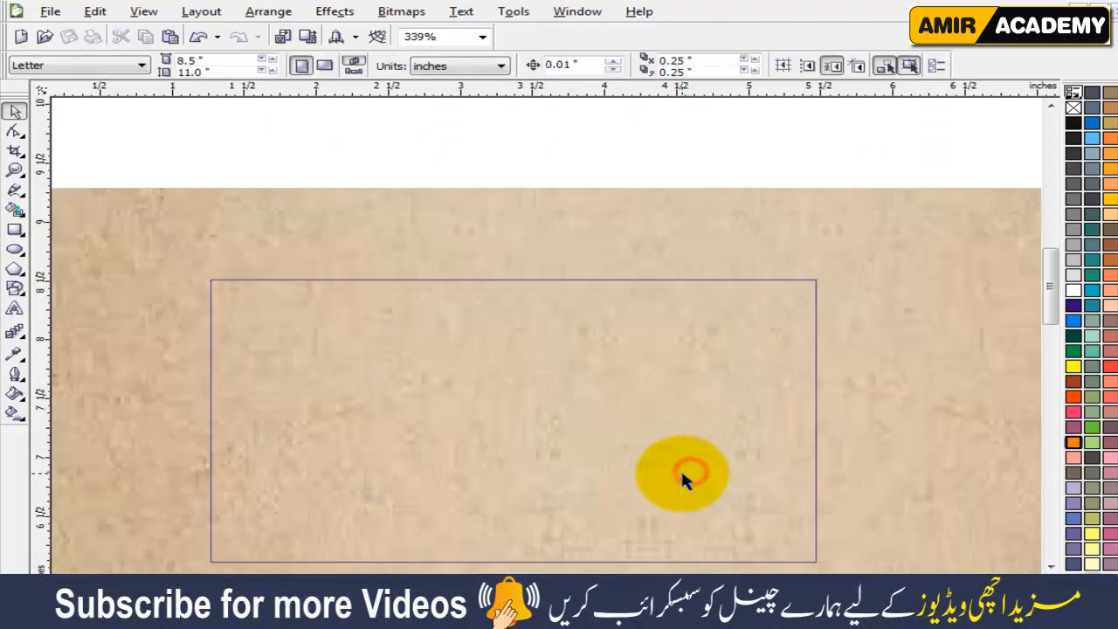
key(F4)
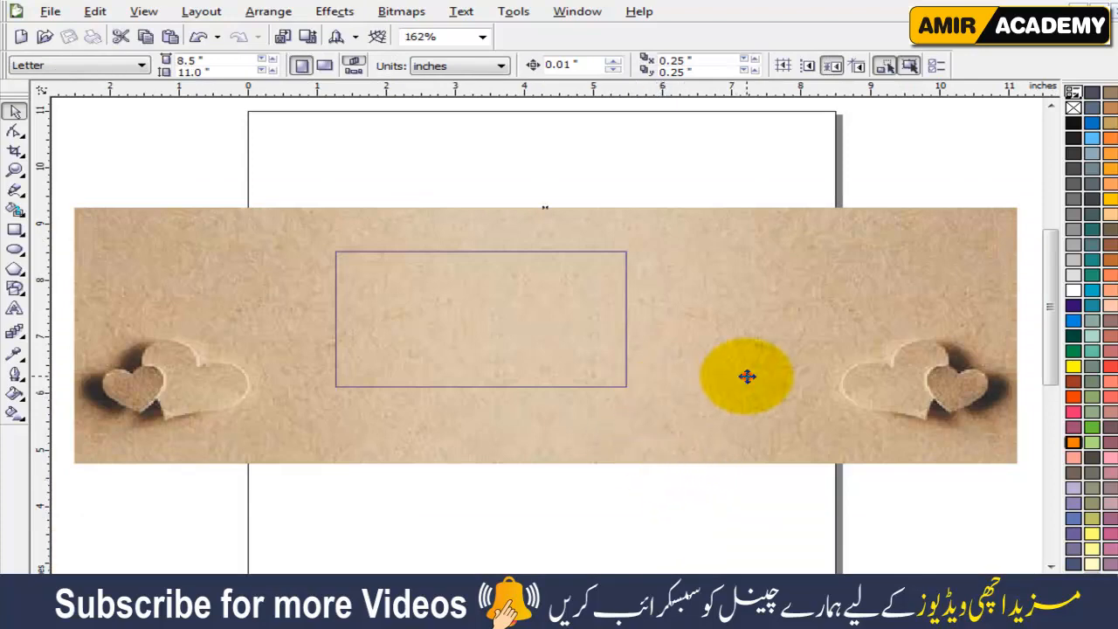
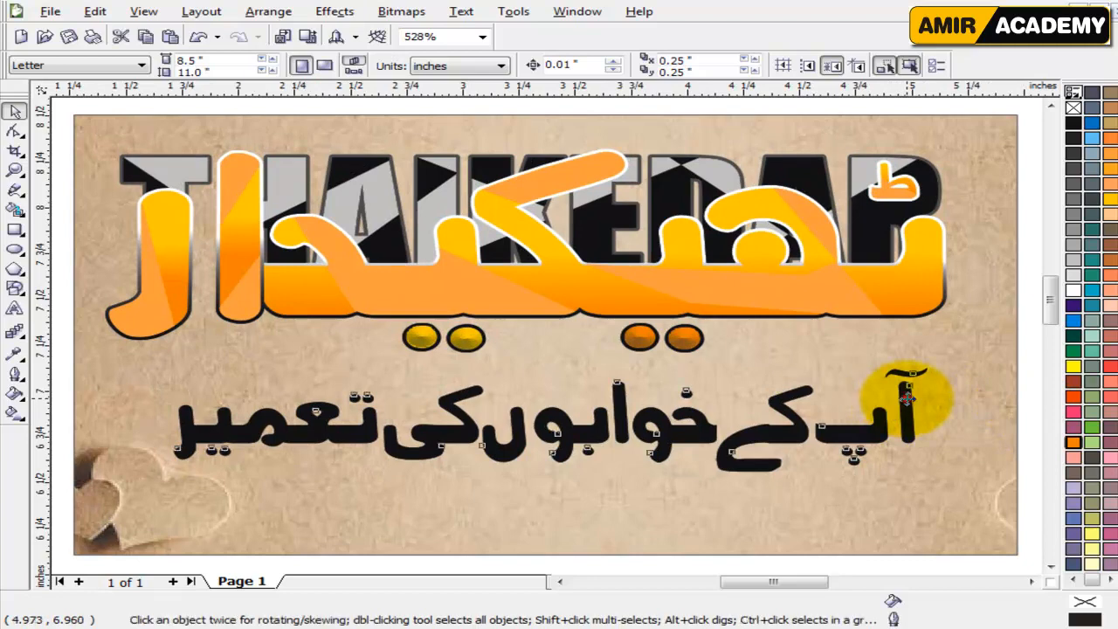
Resize the Urdu slogan to about 3.18 inches wide and position it across the card's lower half beneath the logo.
drag(941, 480, 983, 488)
key(Up)
key(Left)
key(Left)
key(Left)
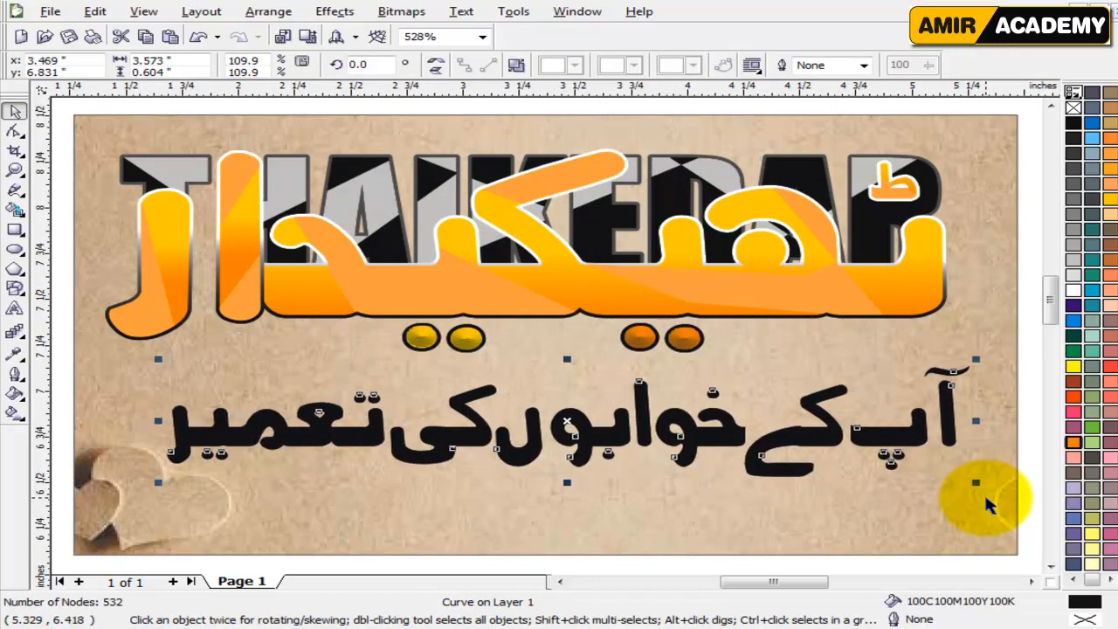
drag(976, 482, 933, 477)
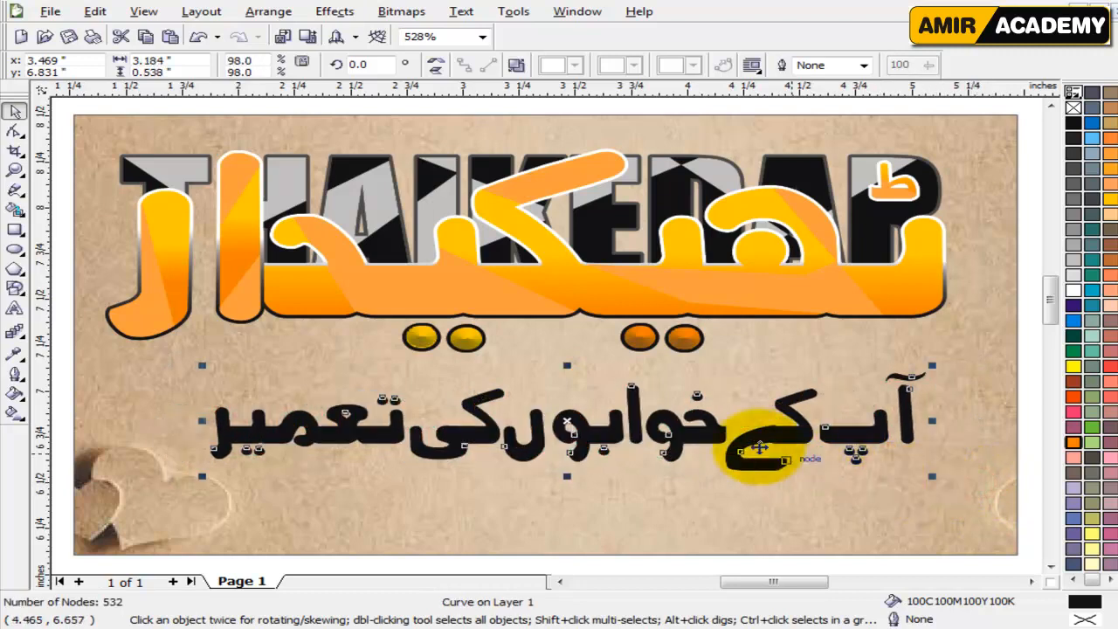
drag(671, 430, 650, 441)
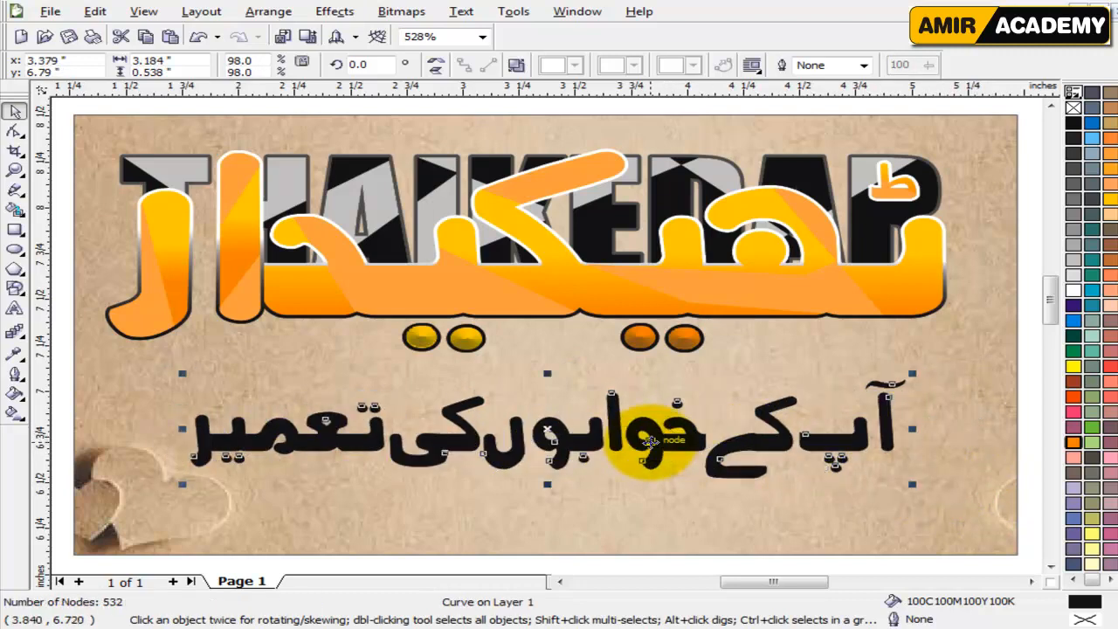
Lower the grouped logo on the card by about 0.1 inch, closer to the slogan.
click(788, 268)
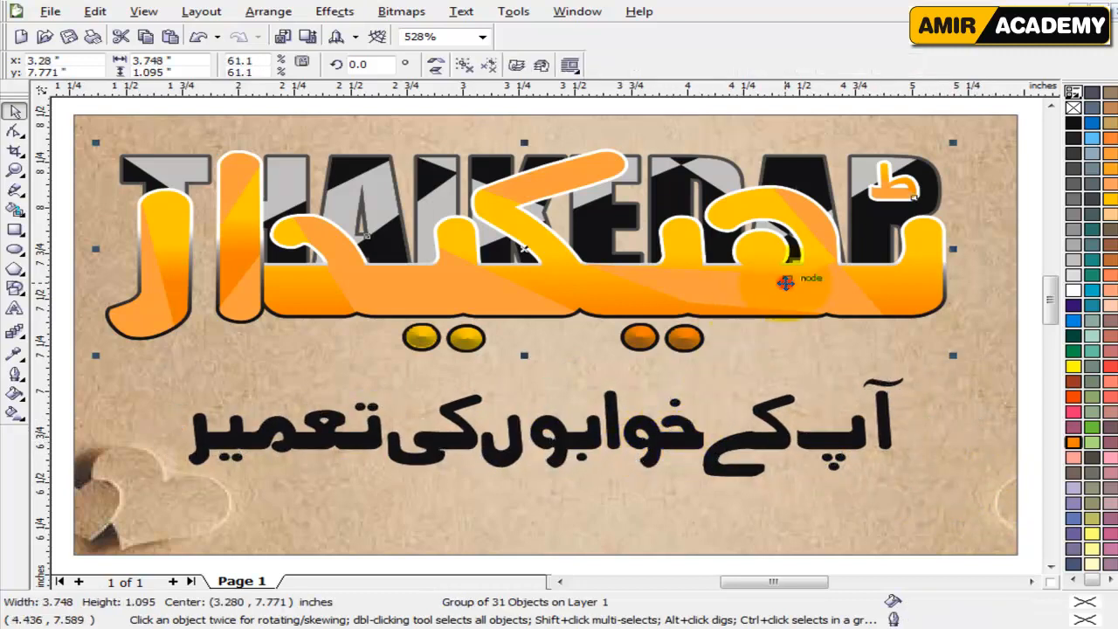
drag(785, 283, 852, 328)
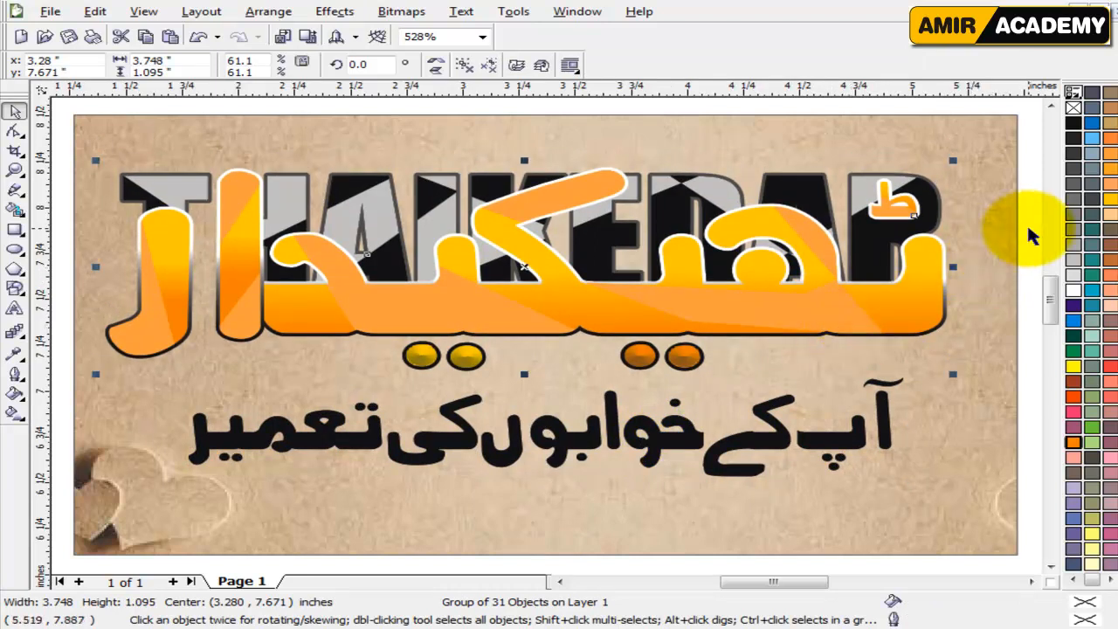
click(1022, 247)
Give the slogan a white 4.0 pt outline behind its fill, scaled with the image, with rounded corners and line caps.
click(832, 447)
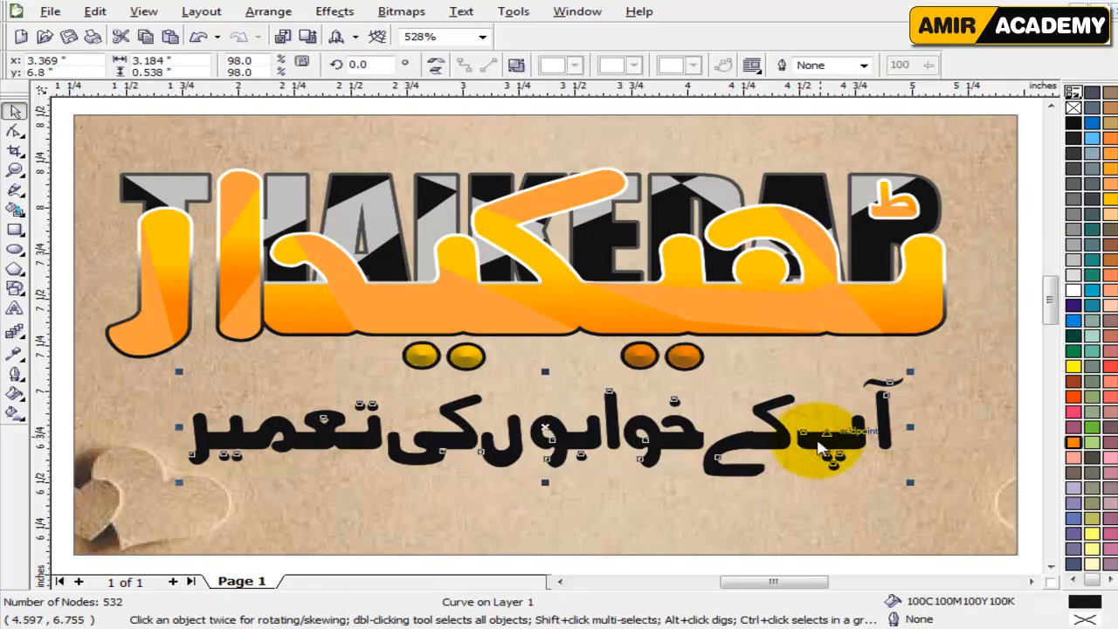
key(F12)
click(439, 219)
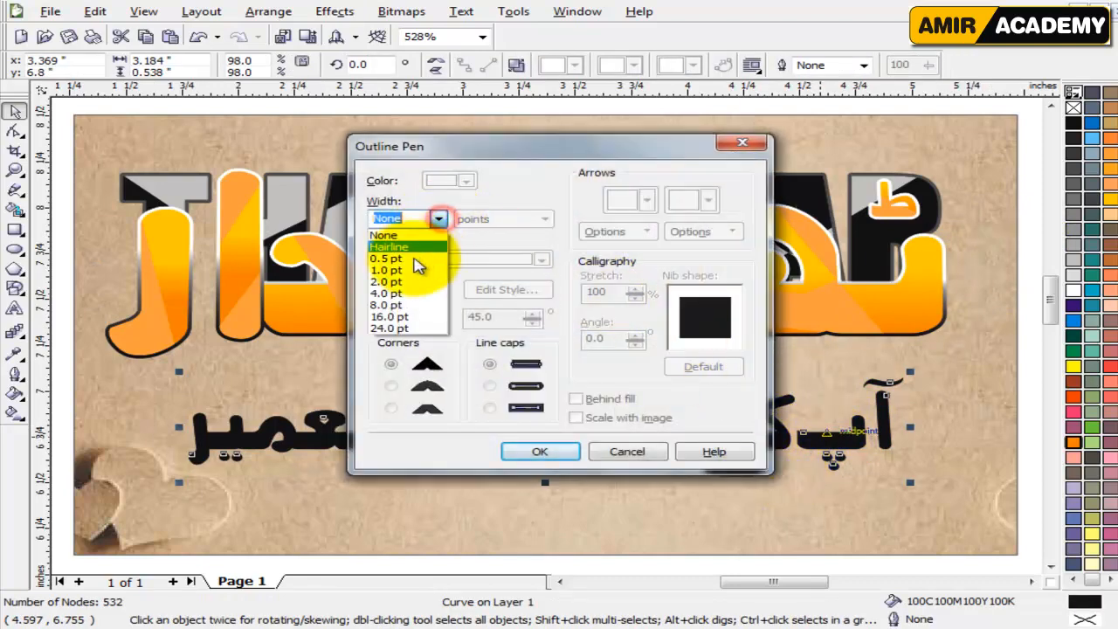
click(394, 299)
click(576, 398)
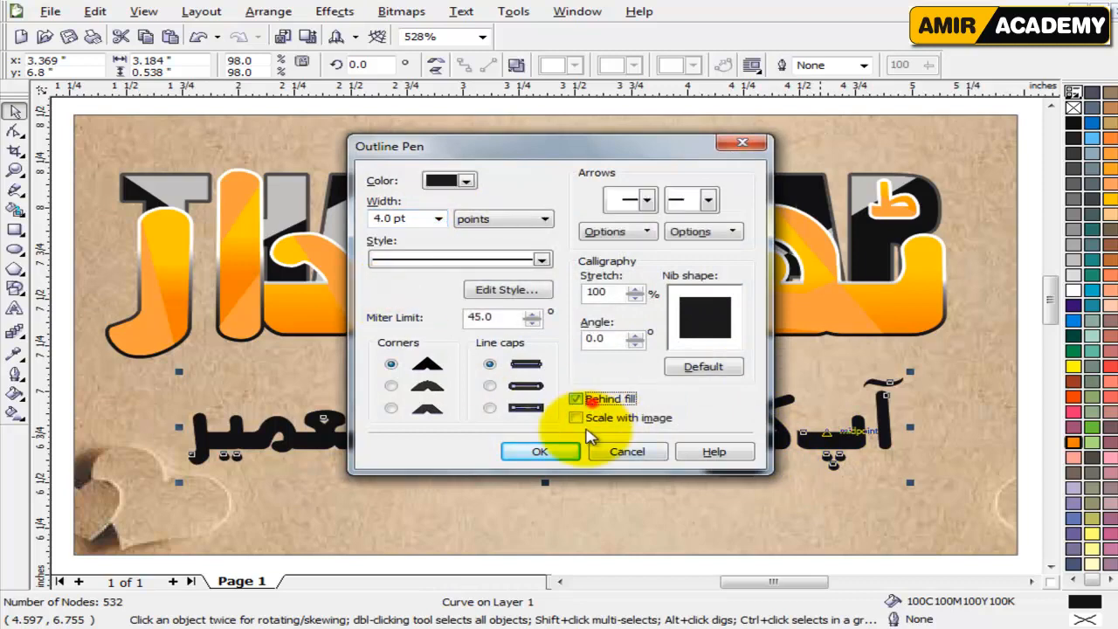
click(575, 418)
click(489, 385)
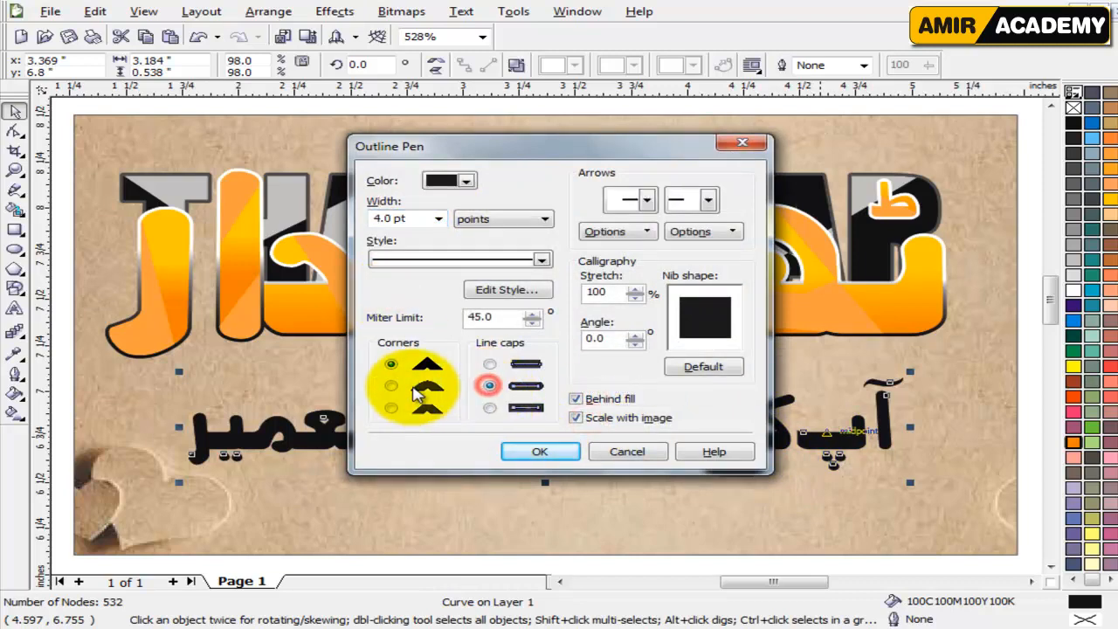
click(390, 385)
click(555, 449)
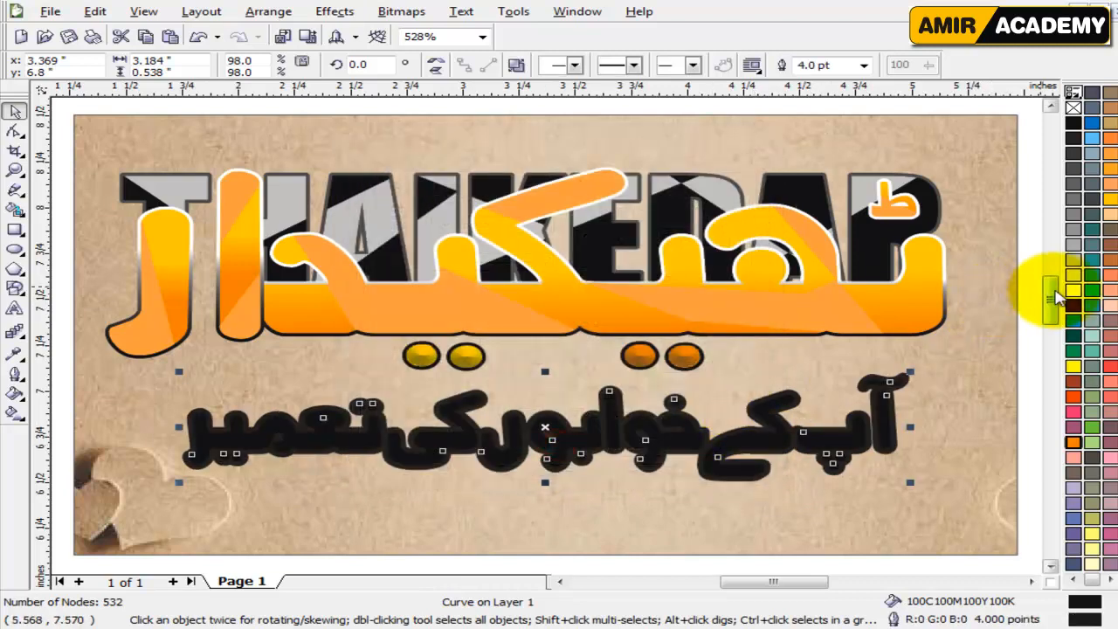
right_click(1074, 292)
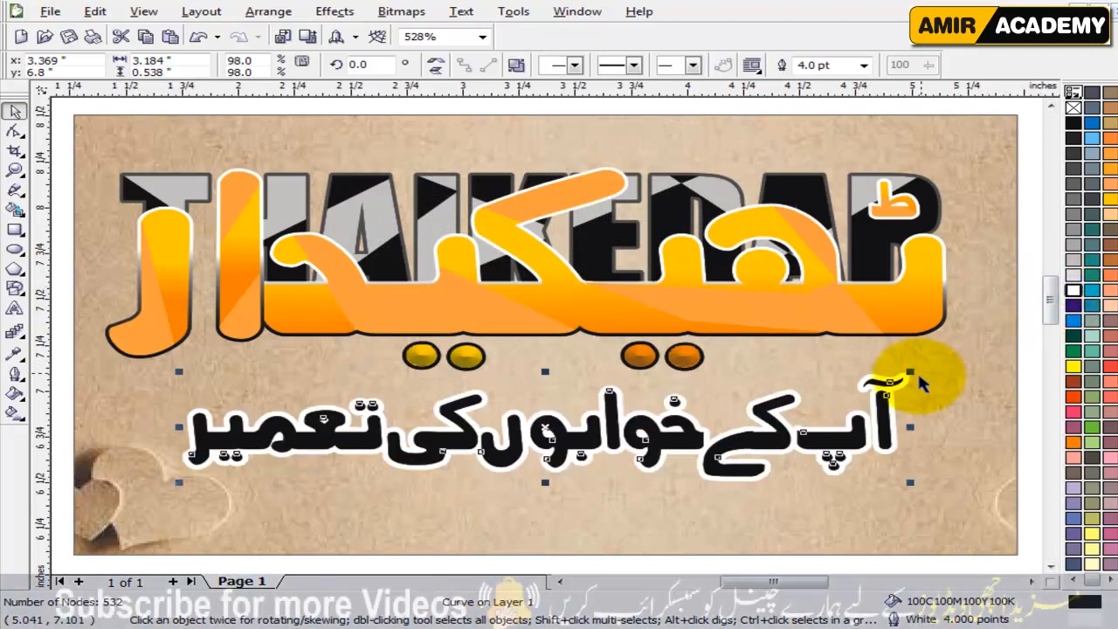
click(1024, 341)
Try a straight-down drop shadow on the slogan while it lies on the card, and clear it.
click(868, 311)
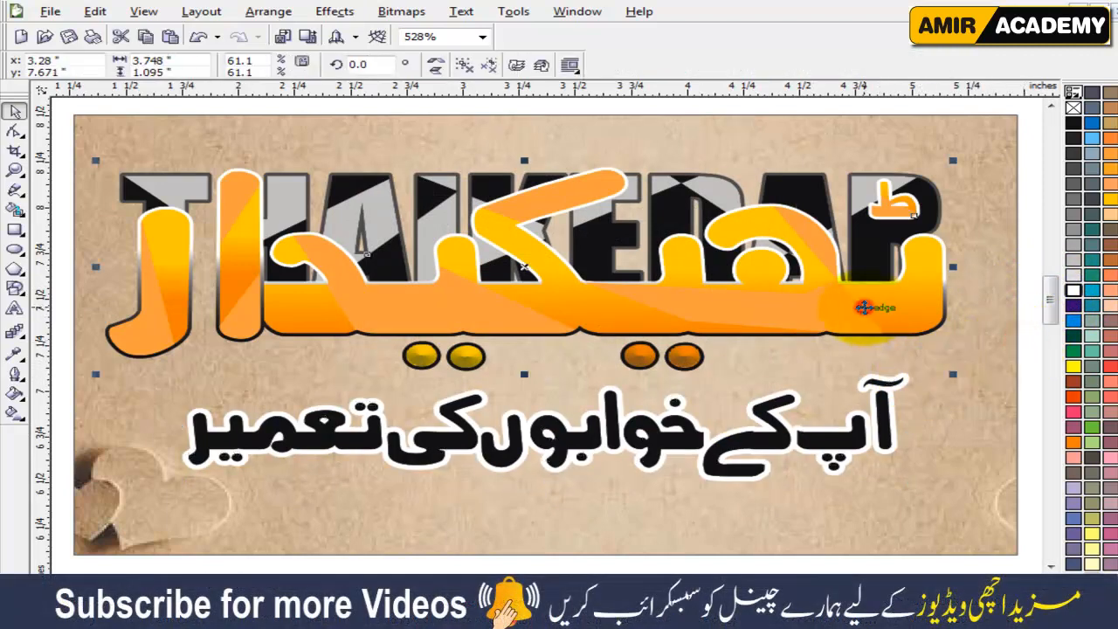
click(709, 439)
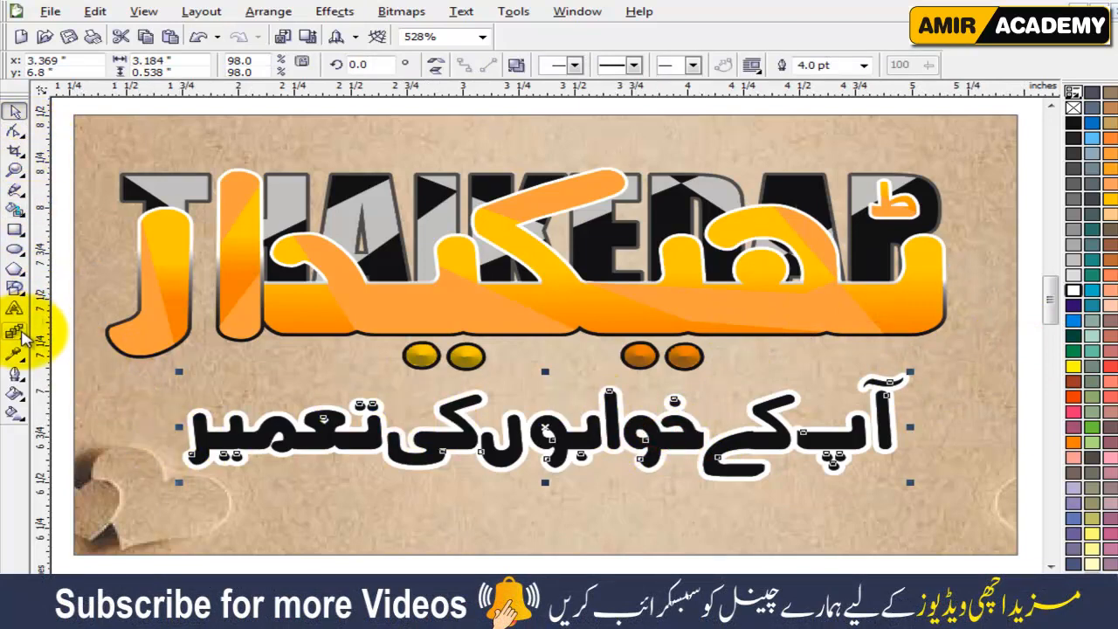
click(15, 333)
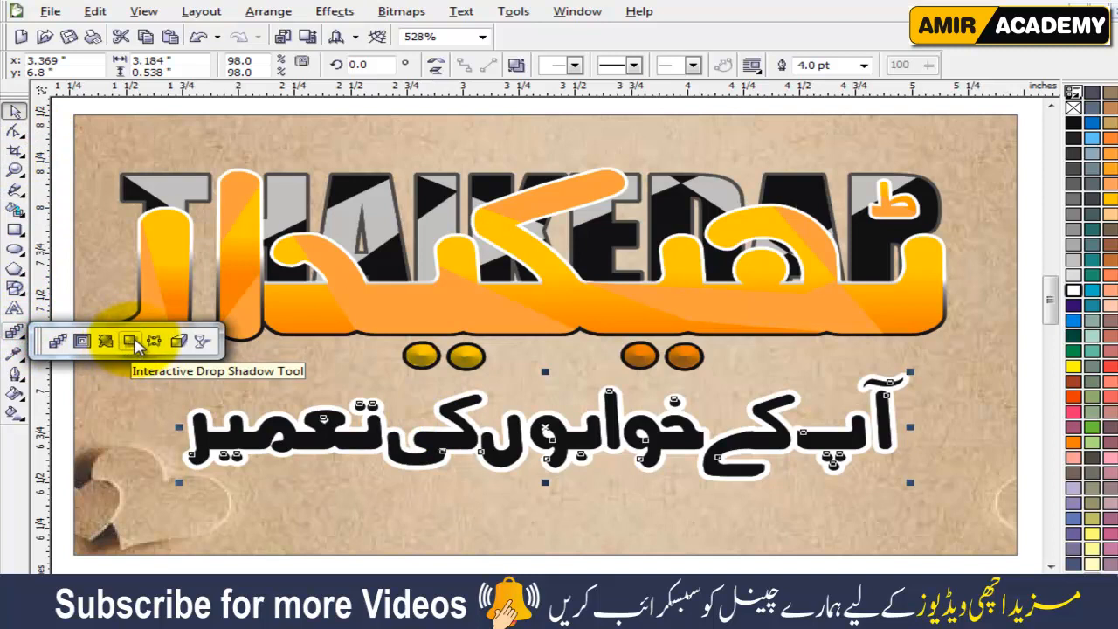
click(131, 341)
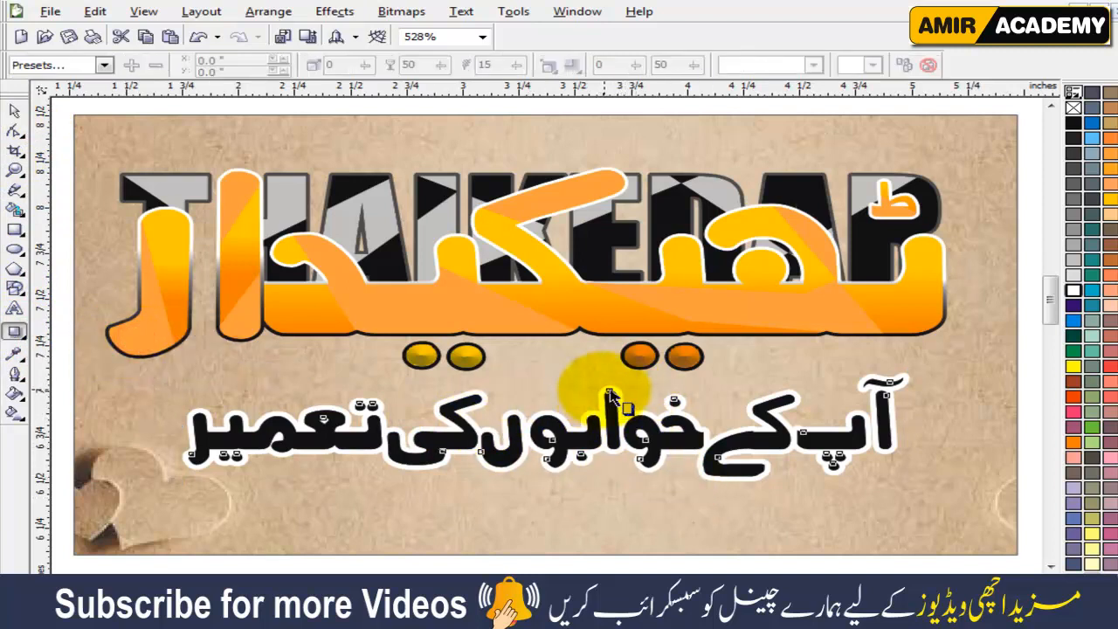
drag(611, 409, 548, 487)
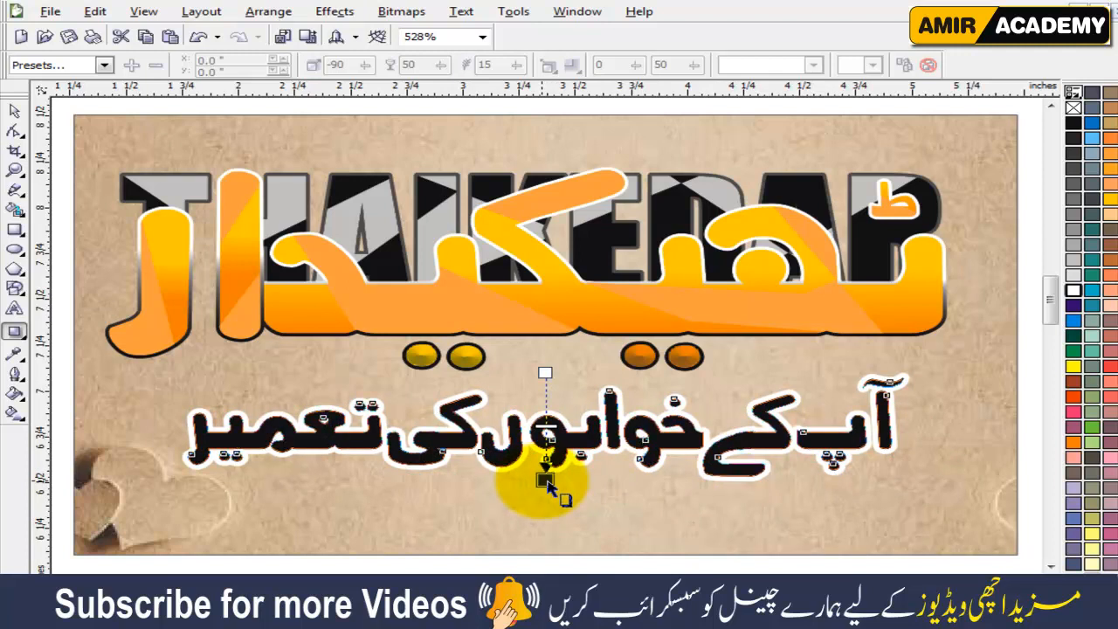
drag(548, 487, 544, 481)
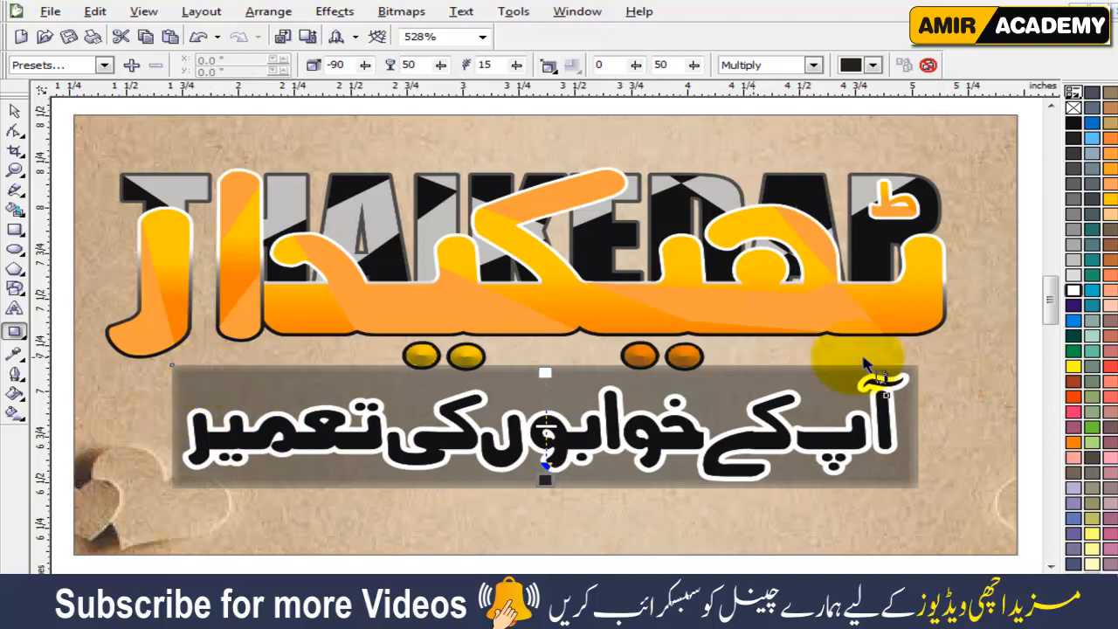
scroll(532, 320, down, 3)
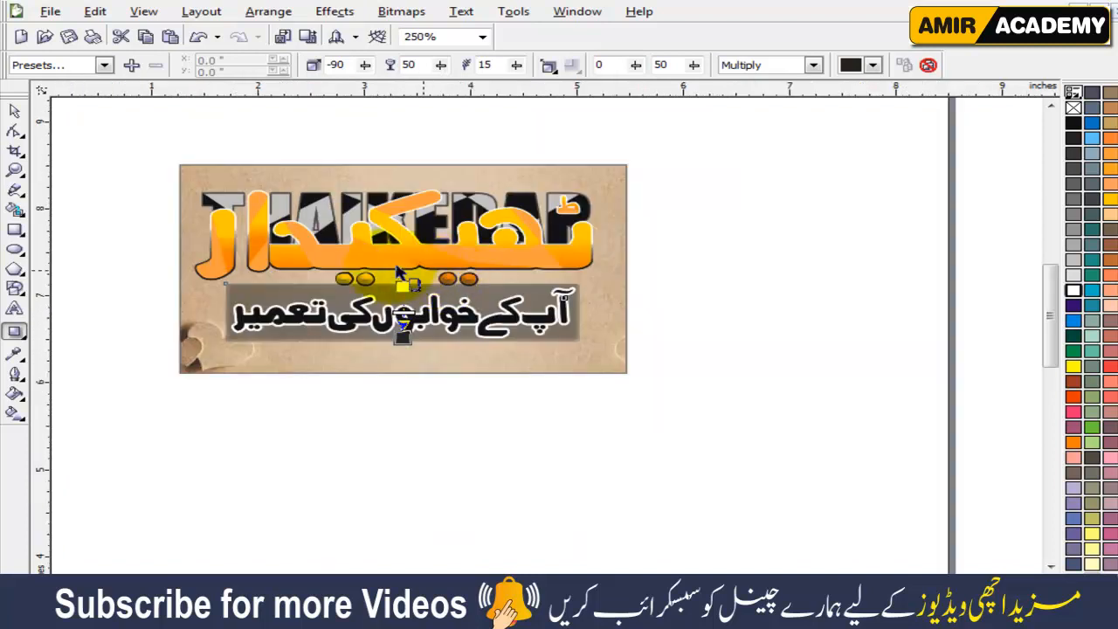
click(14, 111)
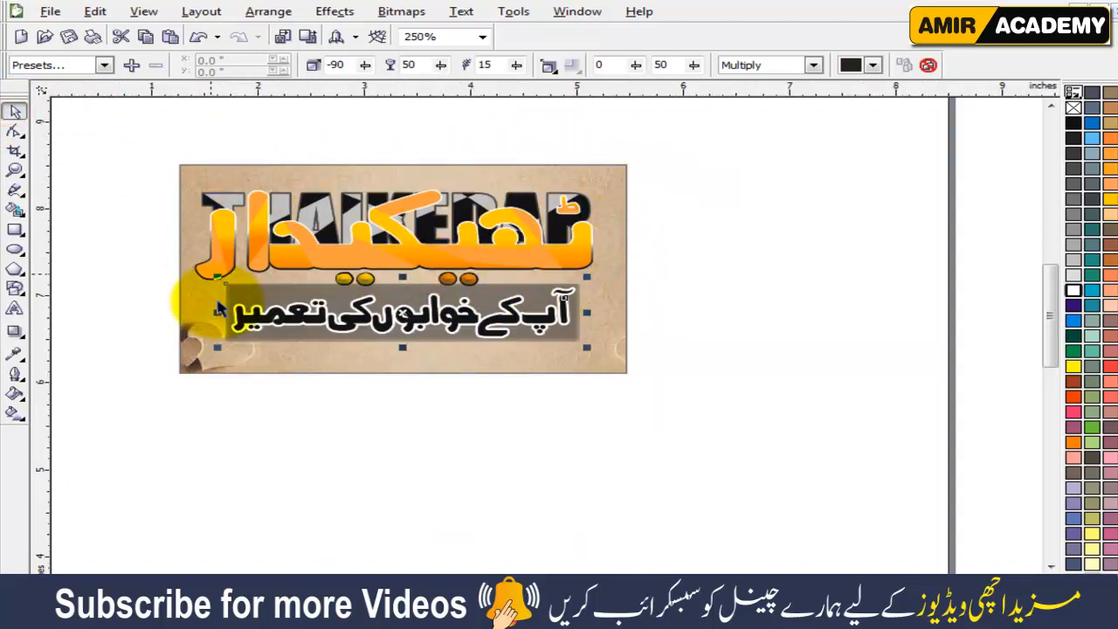
click(927, 66)
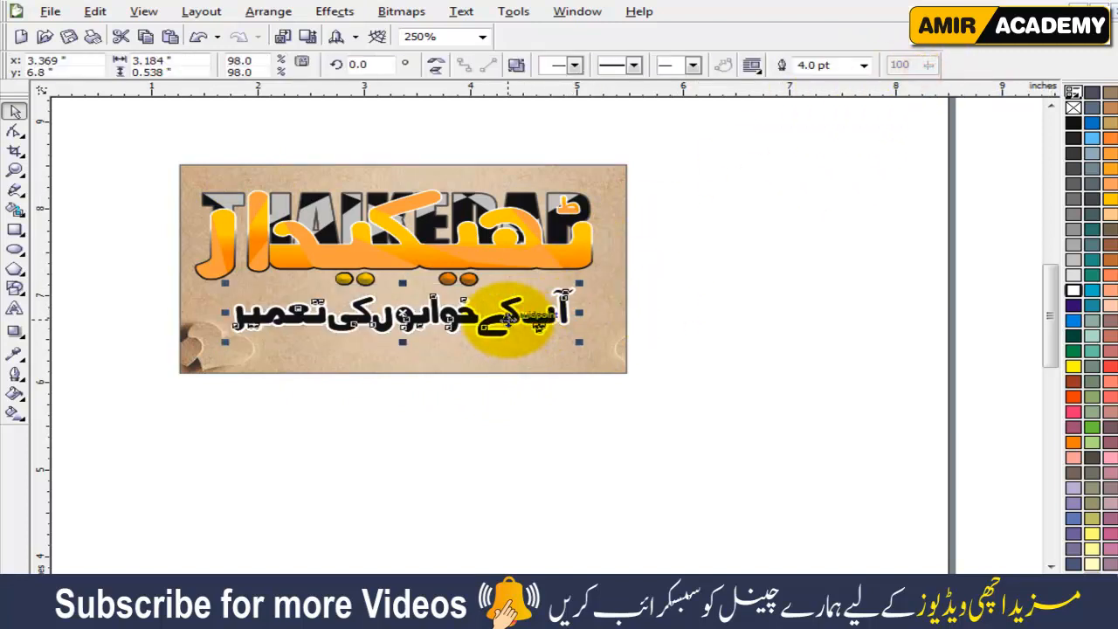
Move the slogan to the blank page below the card and give it a straight-down drop shadow with opacity 50 and feathering 15.
drag(509, 319, 505, 470)
key(shift+F2)
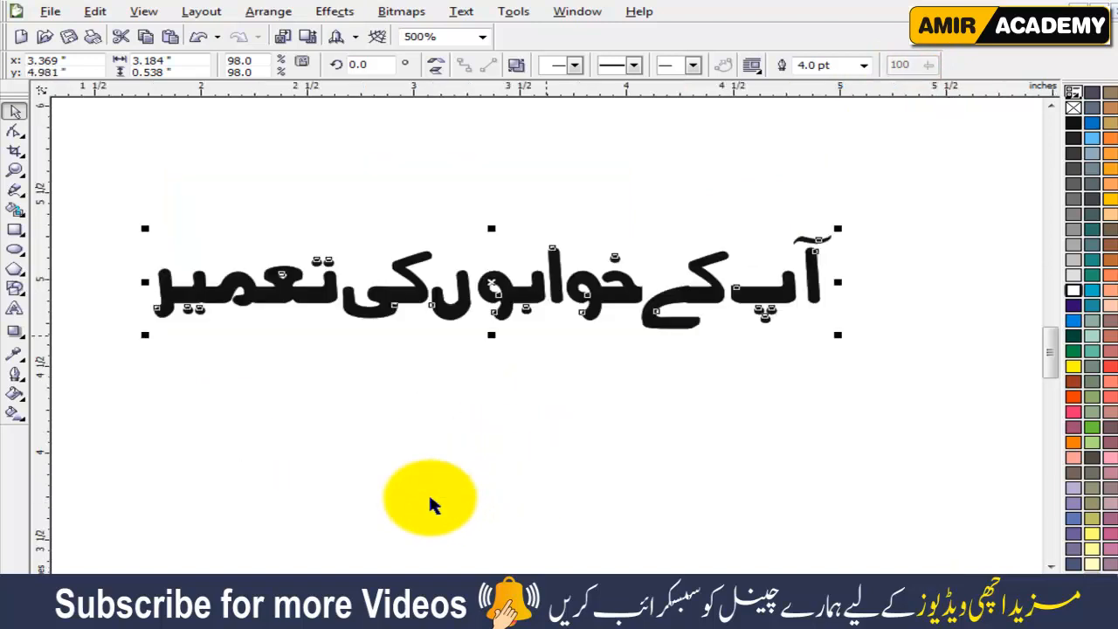
click(15, 331)
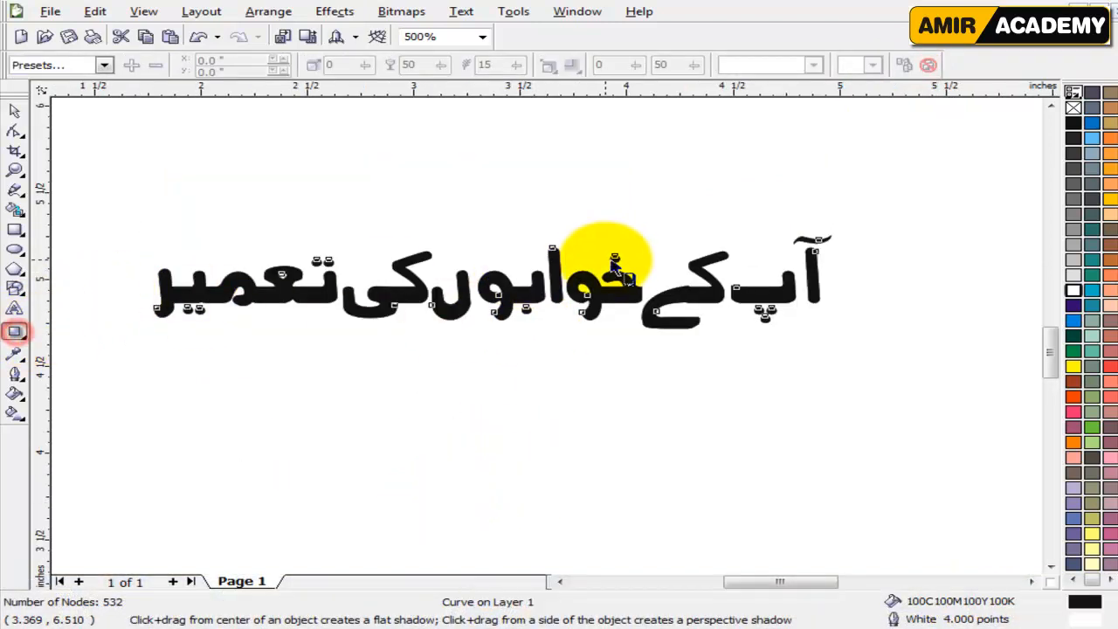
drag(553, 254, 496, 334)
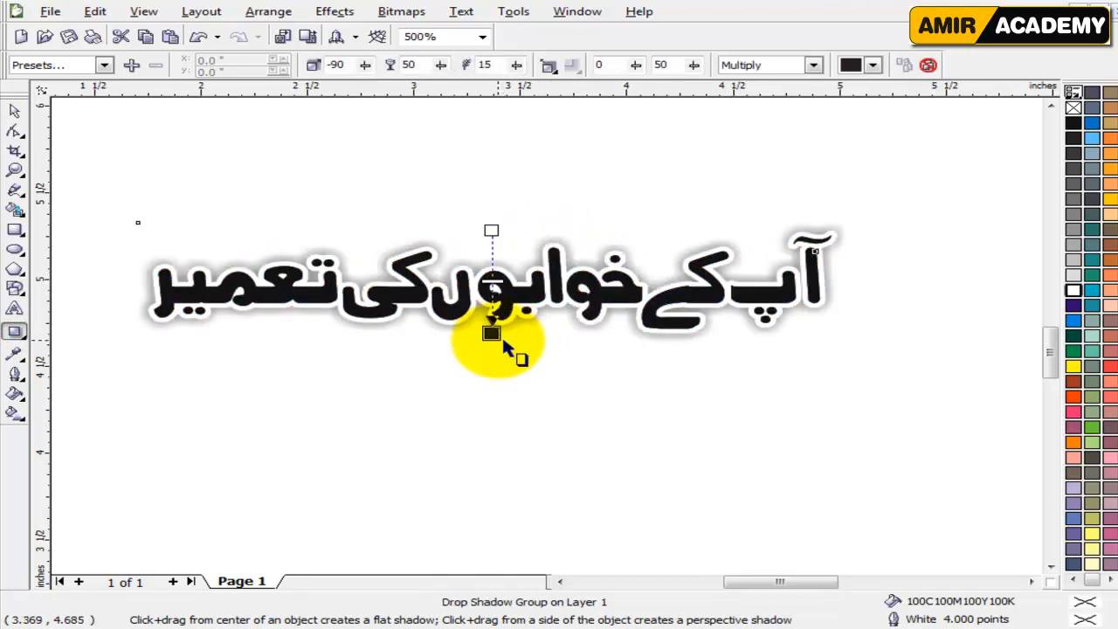
drag(490, 332, 491, 359)
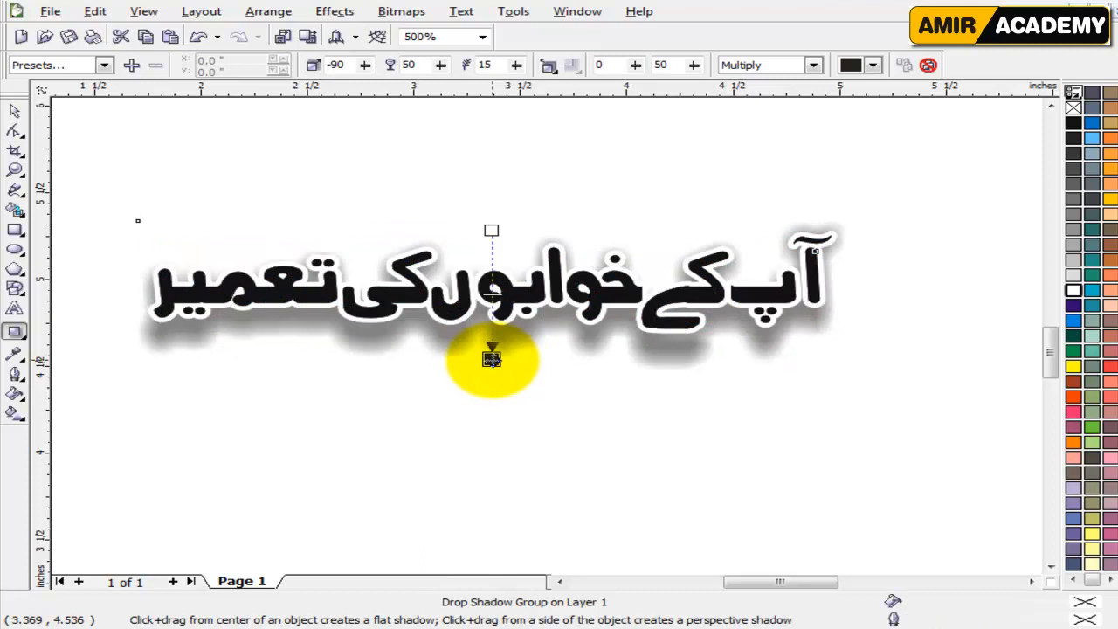
click(14, 111)
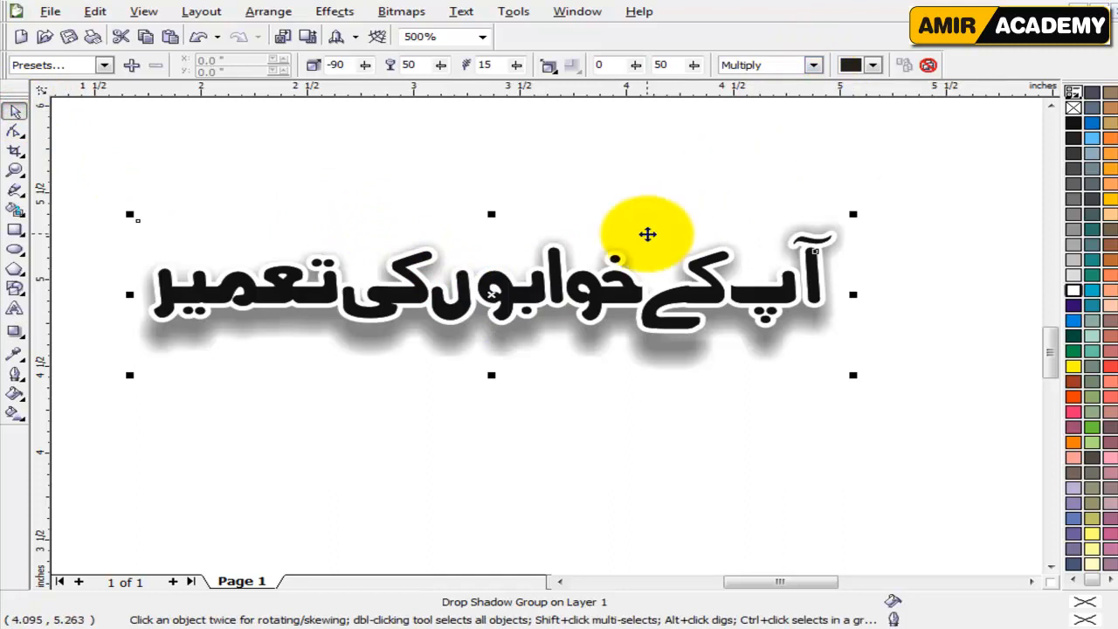
Move the shadowed slogan back onto the card and nudge it up close beneath the logo's dots.
key(F4)
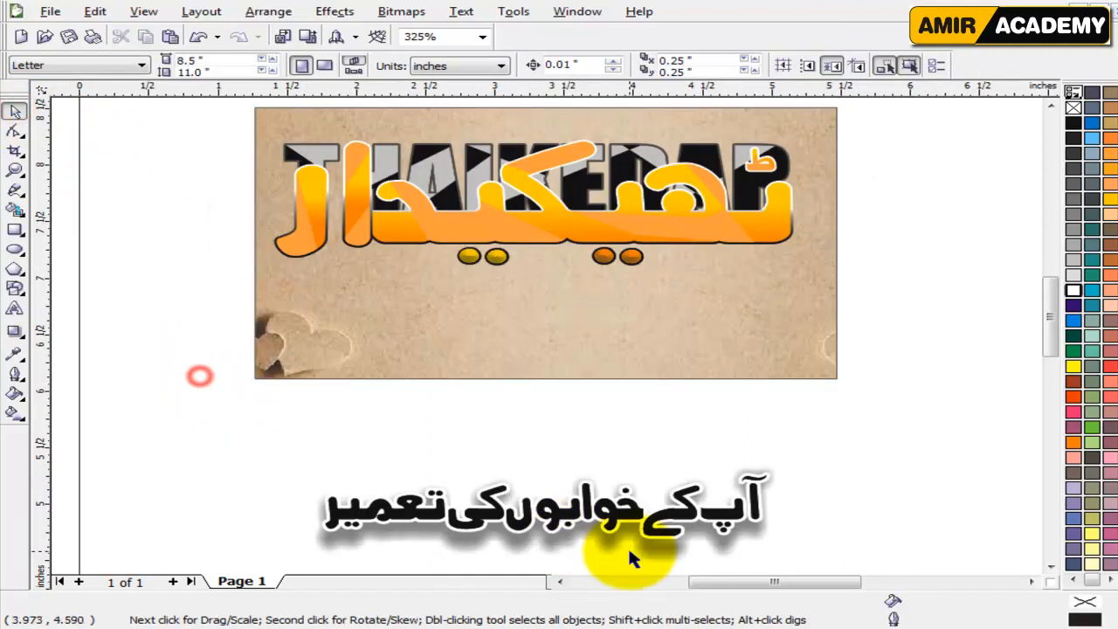
drag(622, 515, 626, 324)
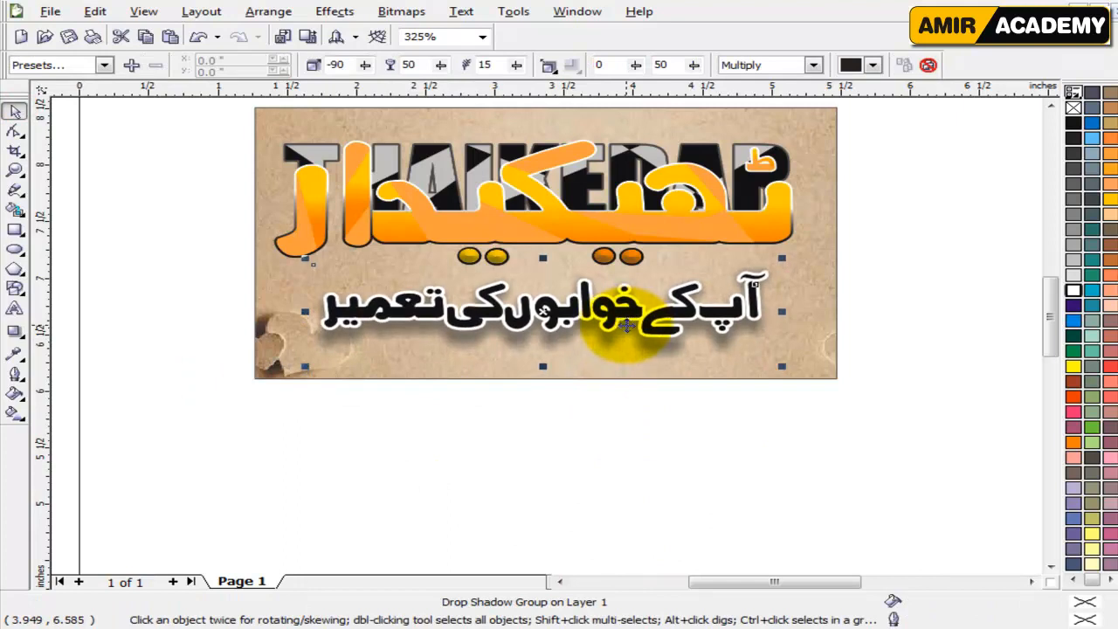
key(Up)
key(Up)
key(Up)
key(Up)
key(Up)
key(Up)
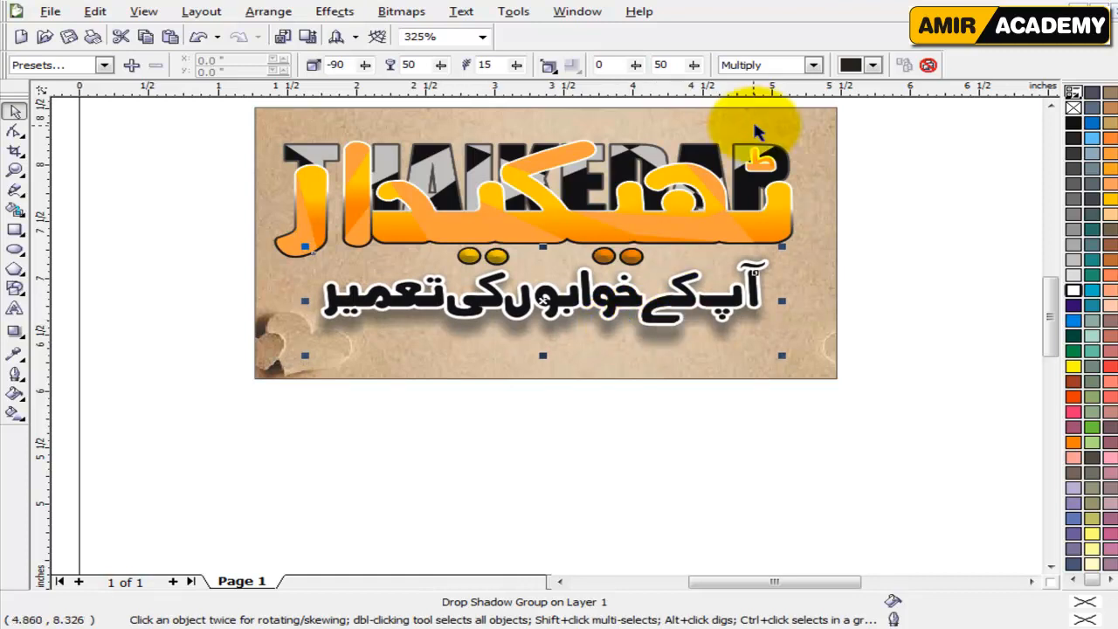
Try the Add blend mode on the slogan's drop shadow.
click(813, 66)
click(770, 94)
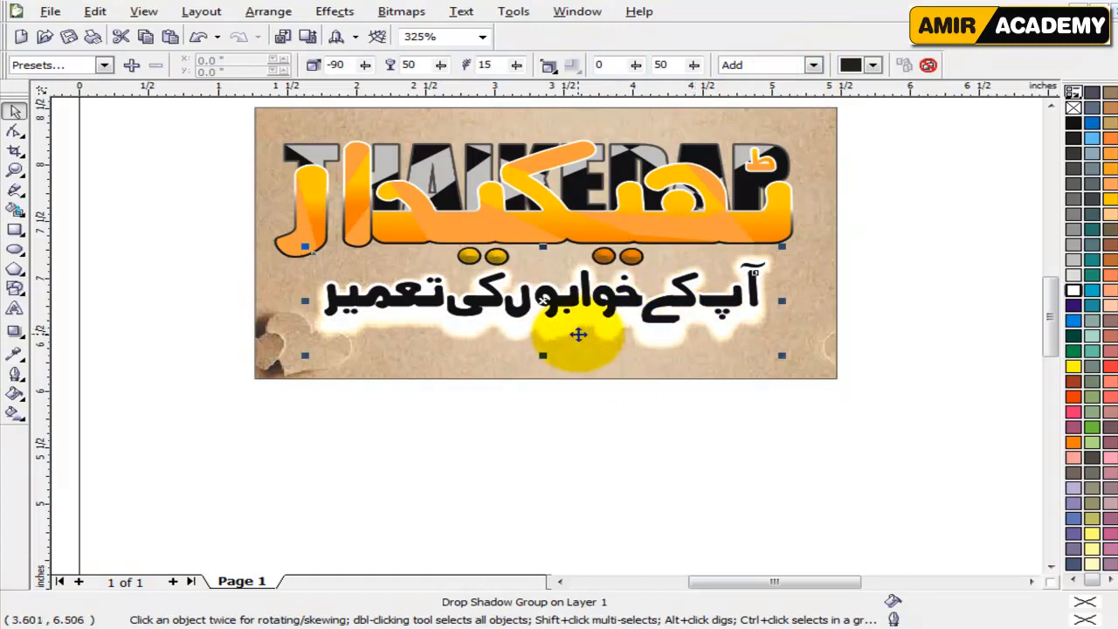
Shorten the slogan's drop shadow slightly so it falls closer to the lettering.
click(577, 332)
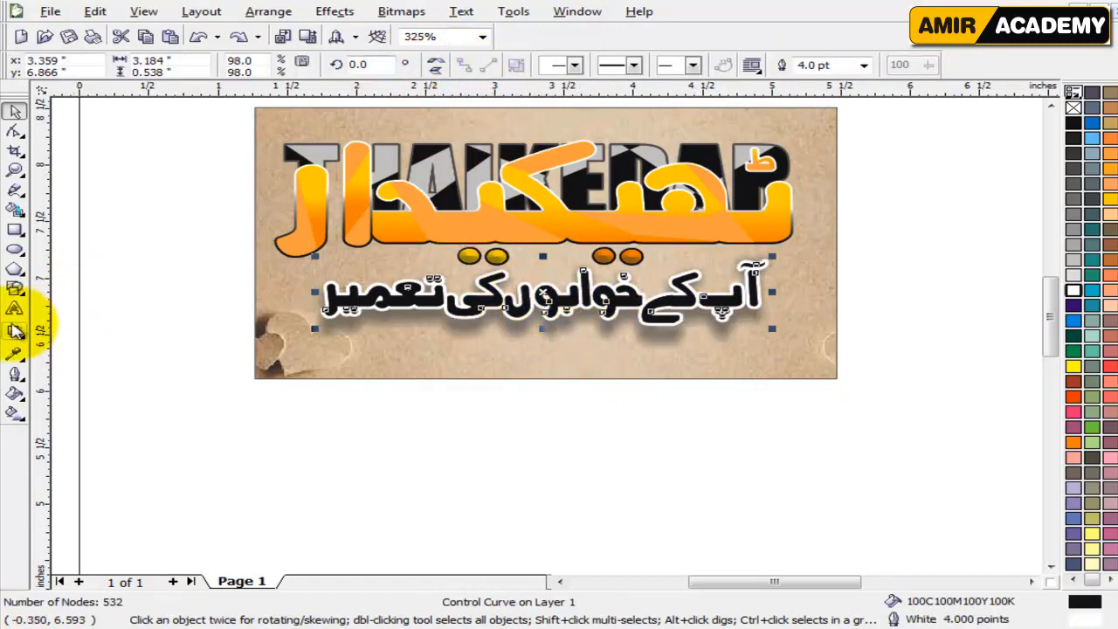
click(14, 330)
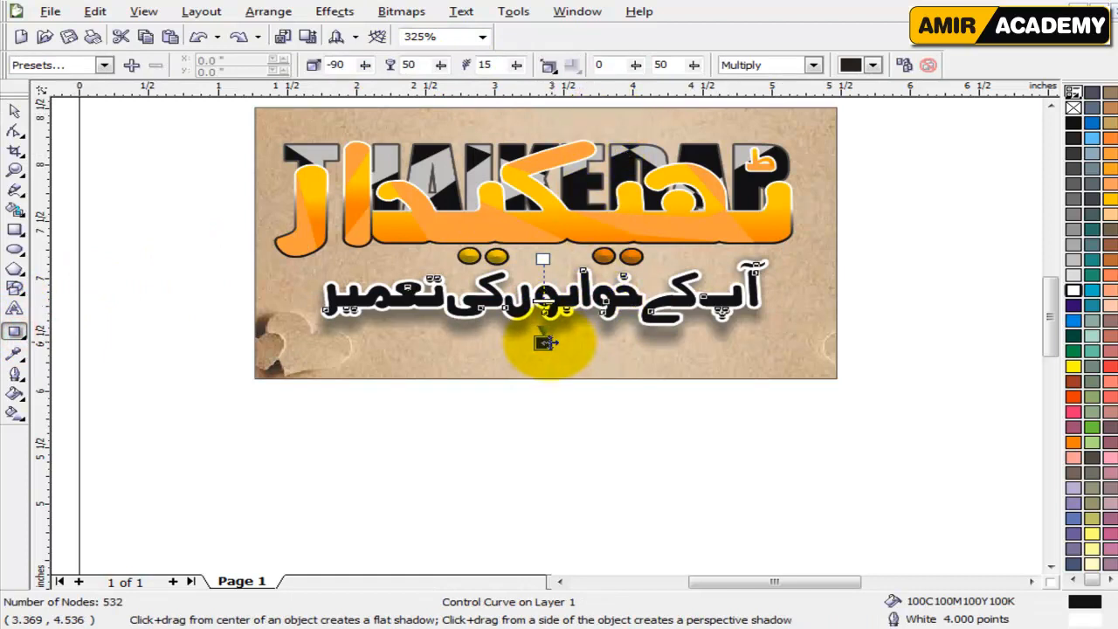
drag(543, 342, 543, 338)
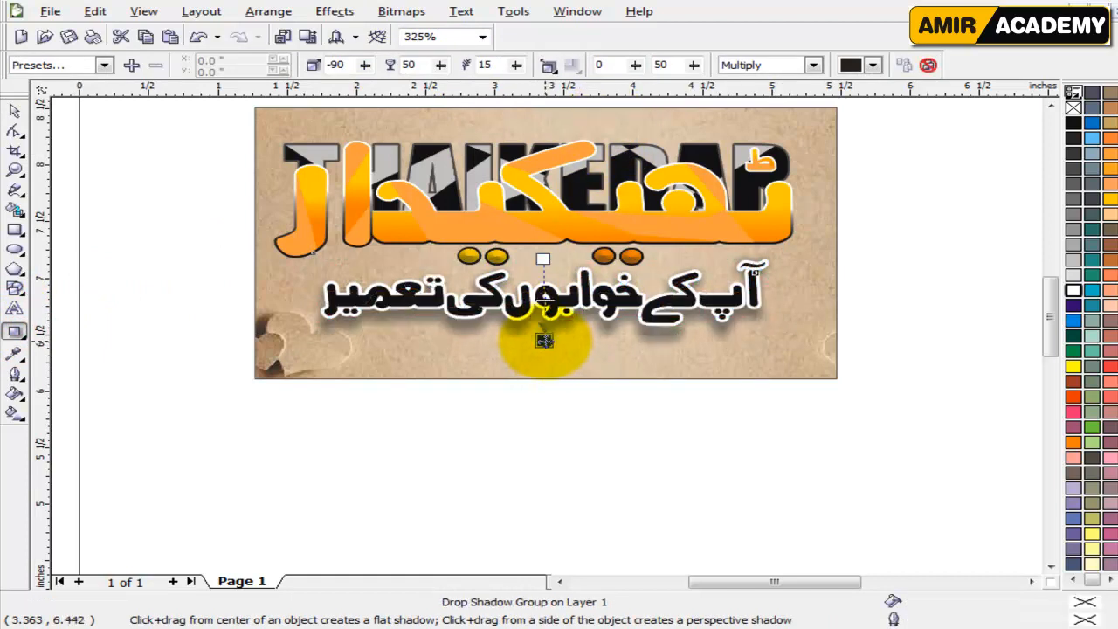
Try a feathering value of 5 on the slogan's drop shadow, and undo it.
double_click(498, 65)
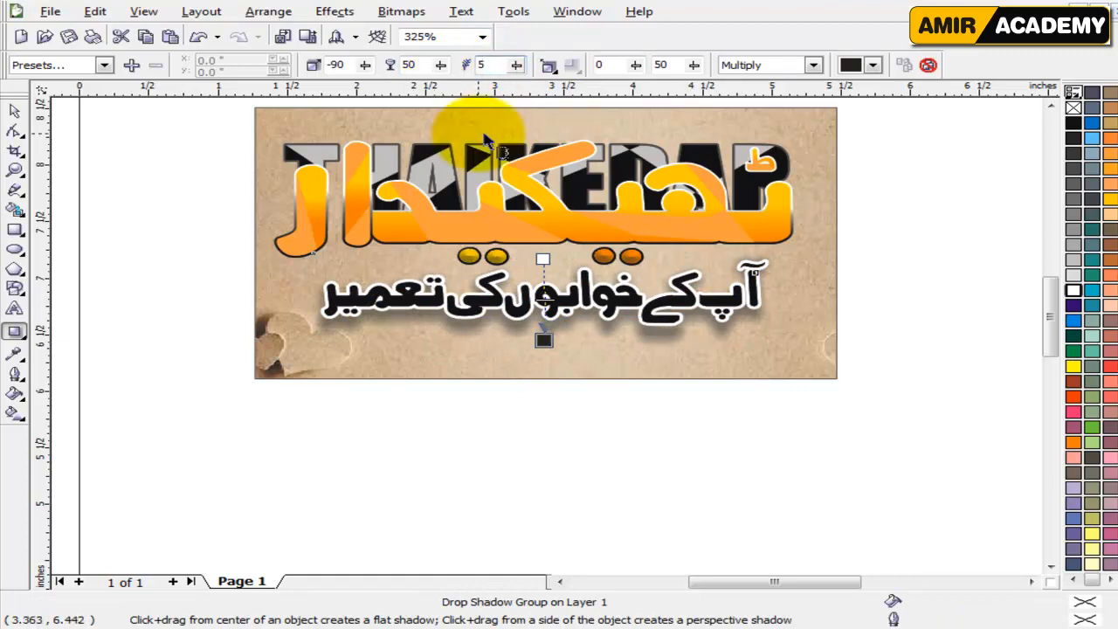
key(Return)
key(ctrl+z)
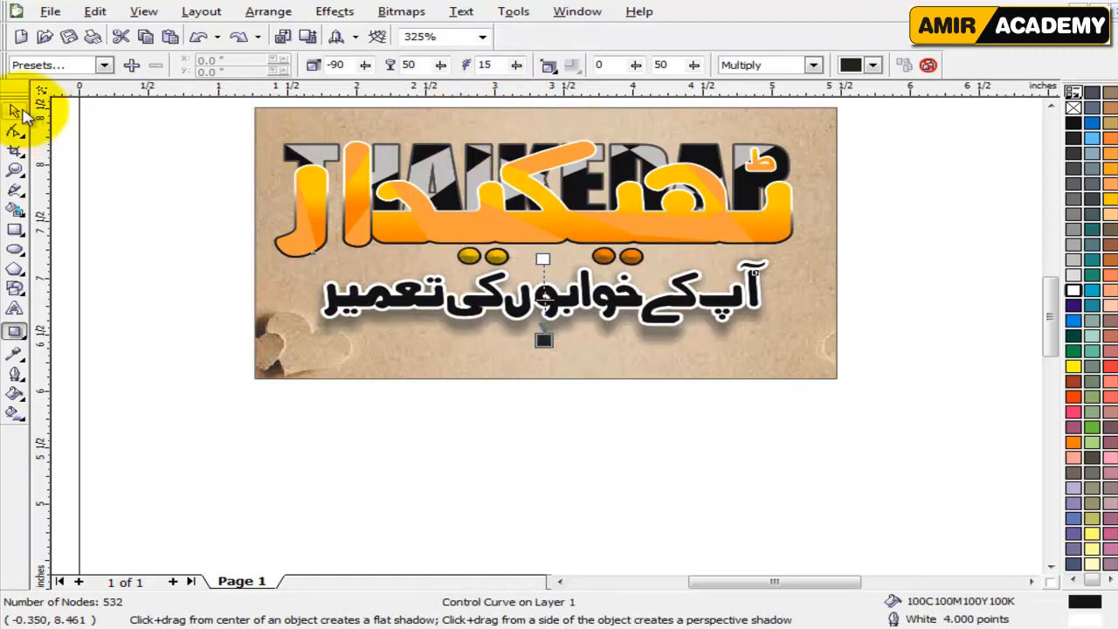
Move the shadowed slogan straight down off the card onto the blank page and set its drop shadow feathering to 5.
click(14, 111)
drag(603, 309, 603, 451)
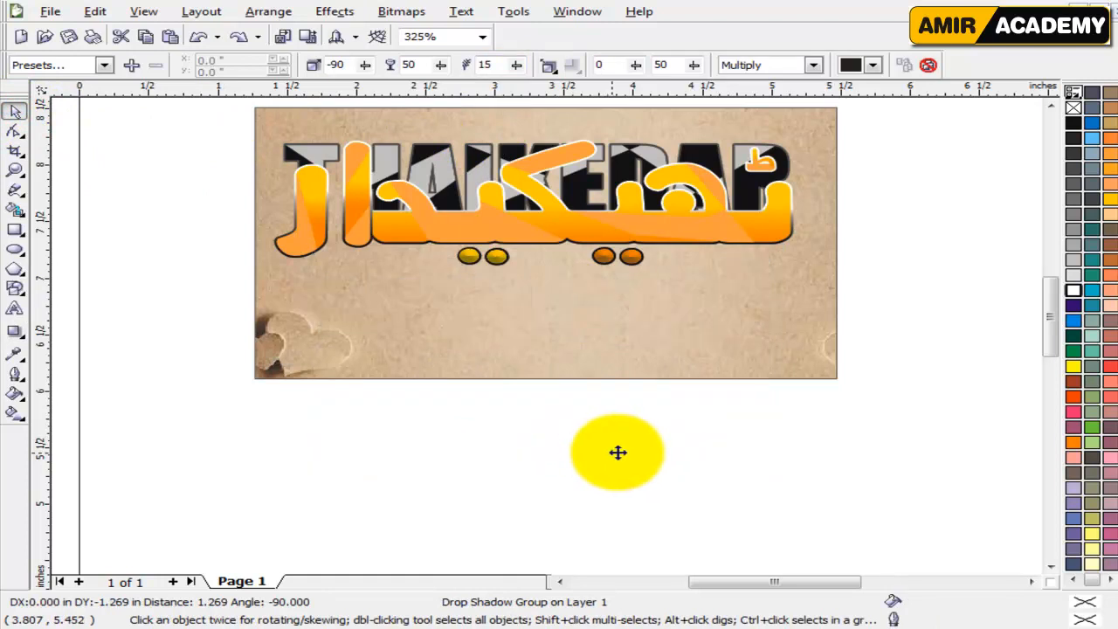
drag(496, 65, 463, 67)
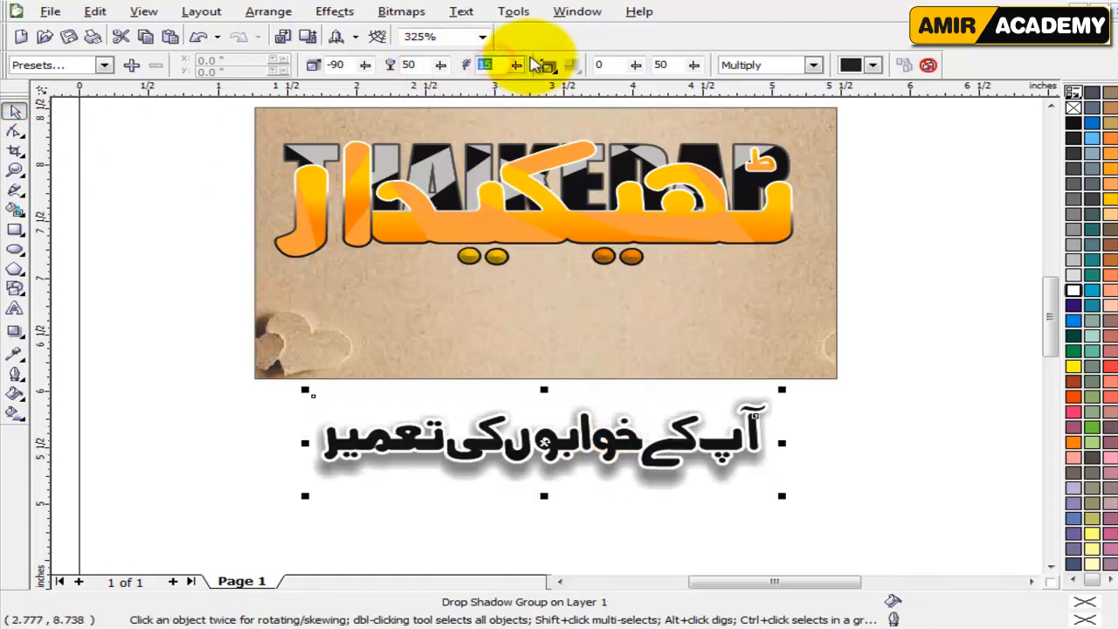
text(5)
key(Return)
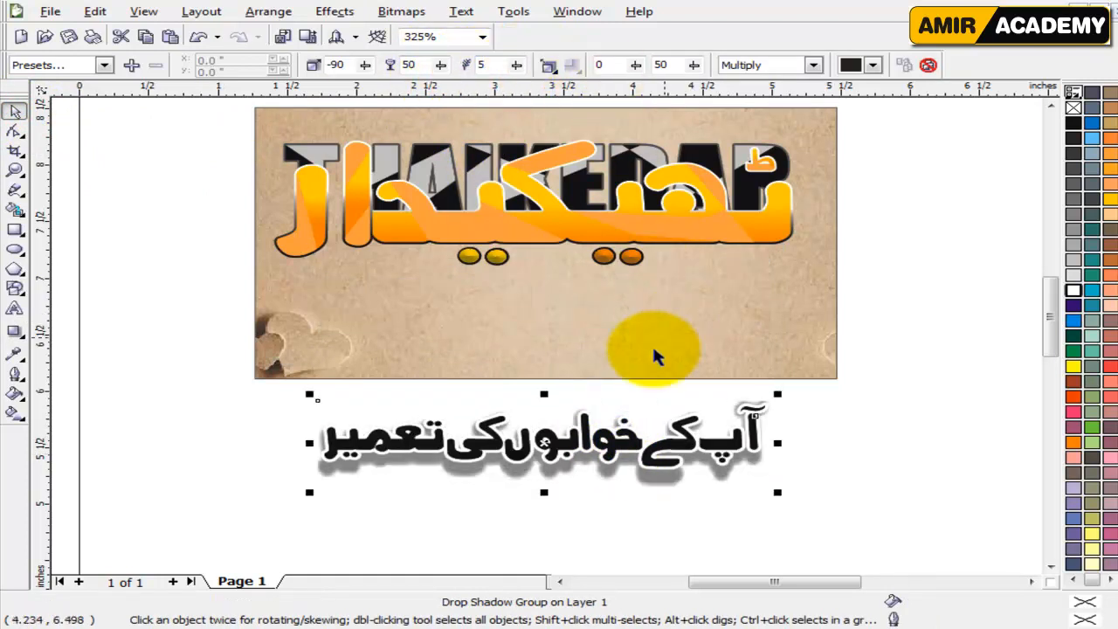
Pull the end of the slogan's drop shadow upward so the shadow sits tight beneath the letters.
click(15, 332)
click(543, 484)
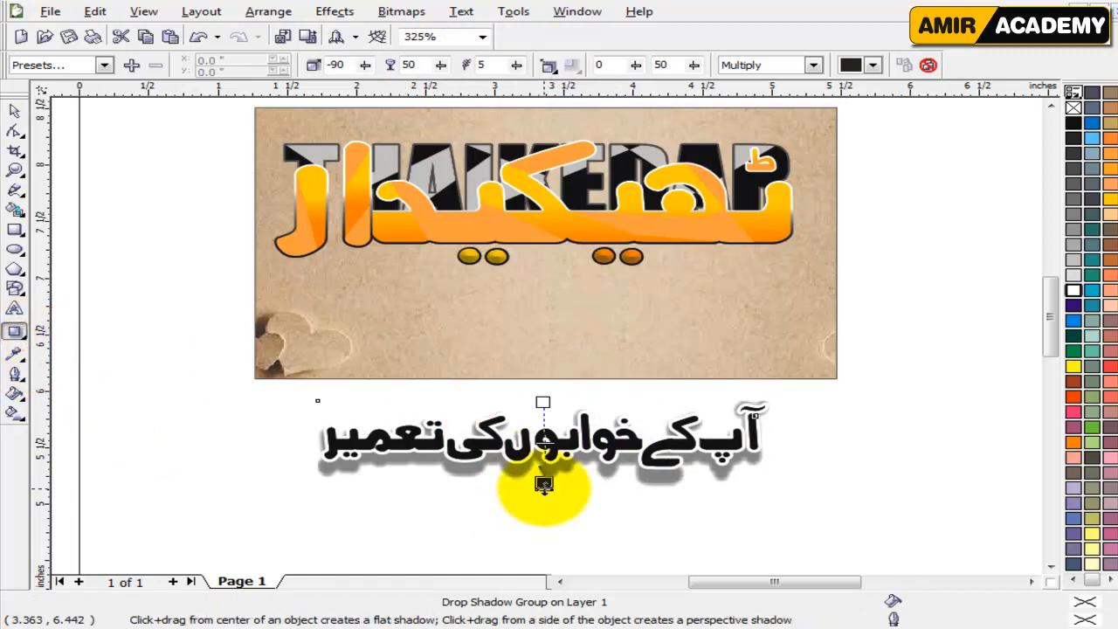
drag(543, 484, 543, 474)
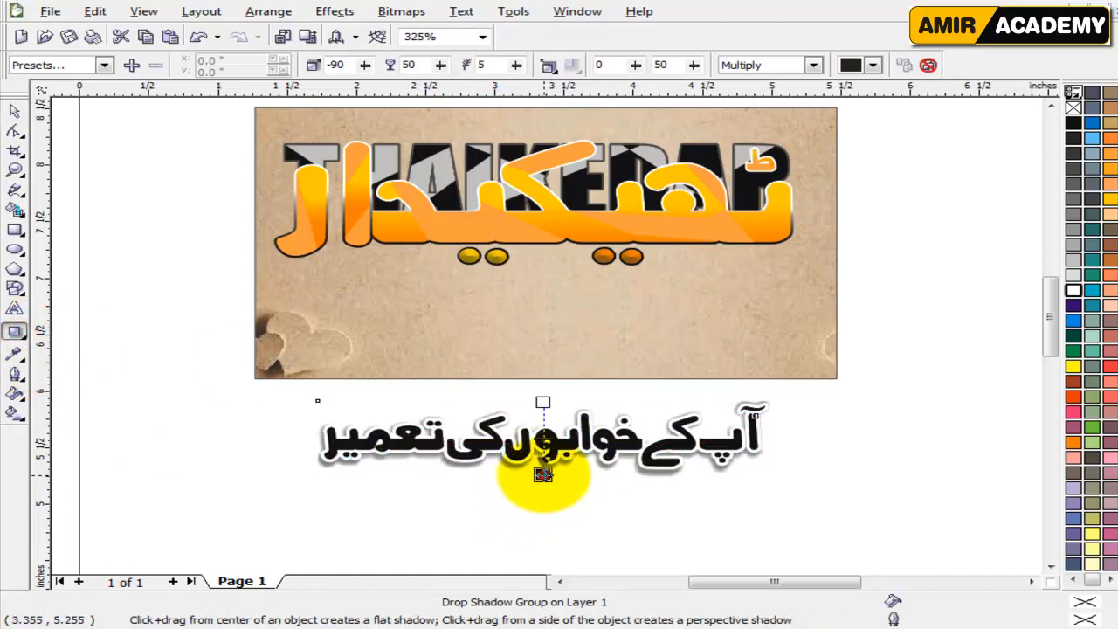
Move the slogan back onto the card, centered beneath the logo's dots, and deselect it.
click(15, 112)
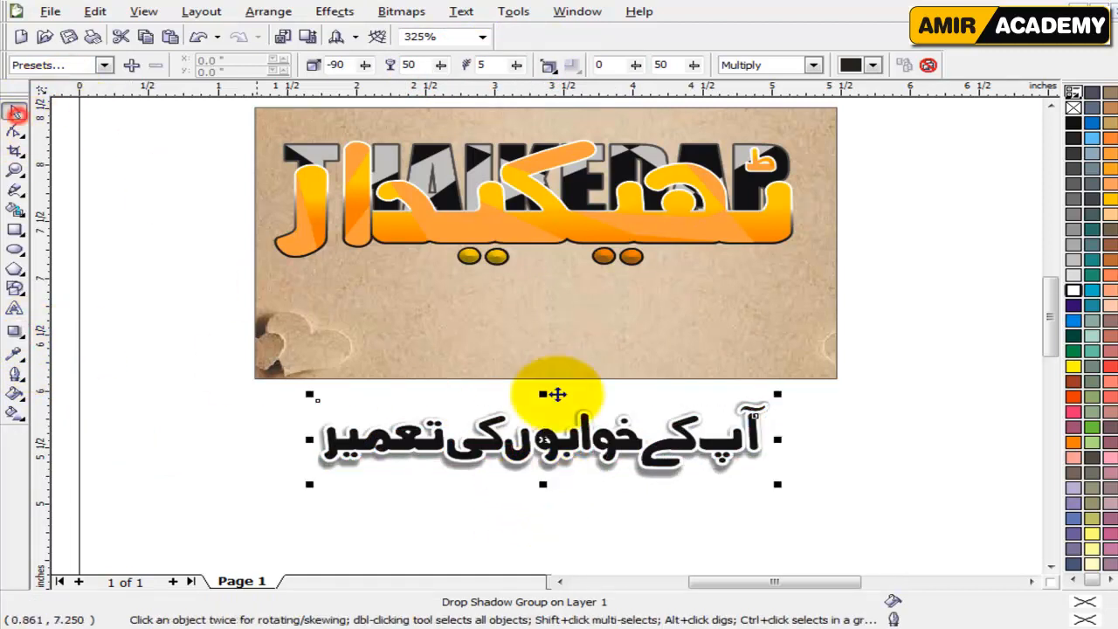
drag(585, 447, 583, 319)
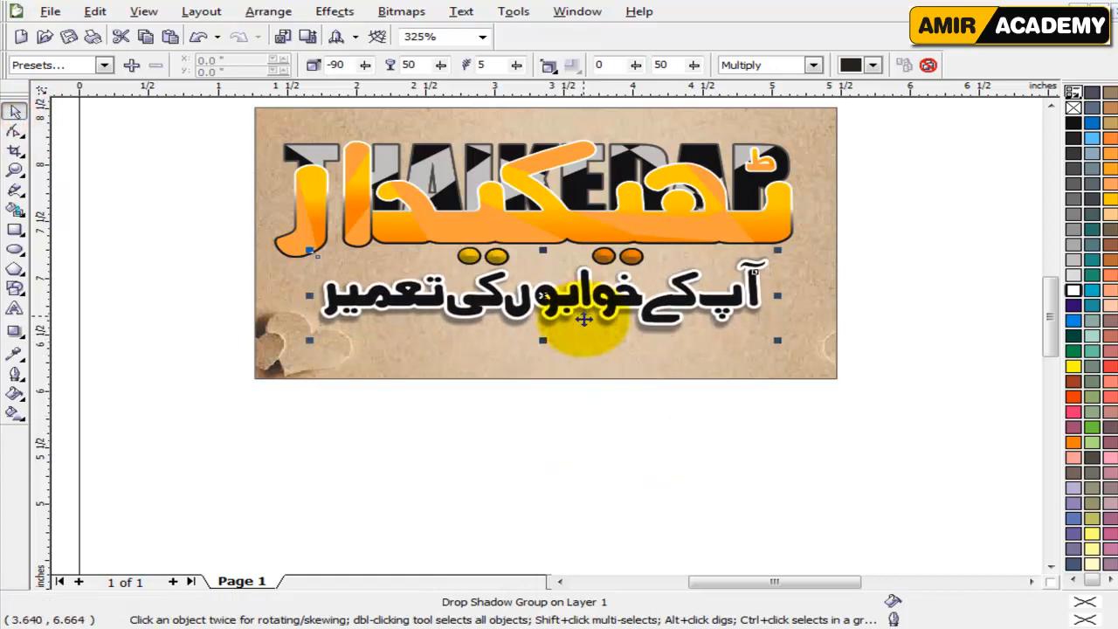
click(900, 466)
scroll(1039, 302, up, 2)
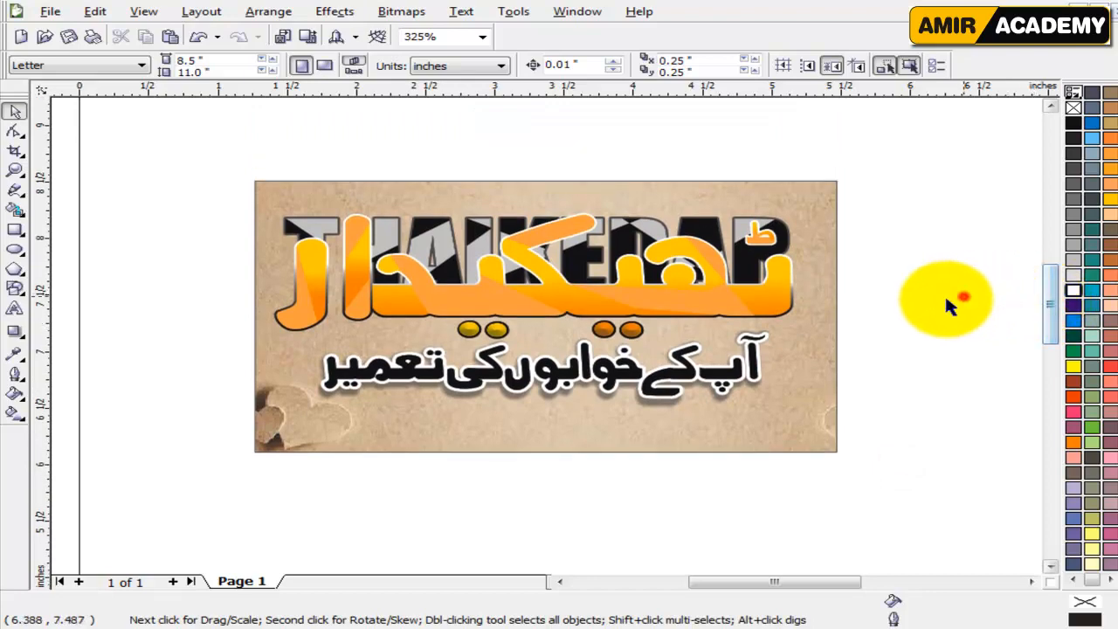
Move the THAIKEDAR logo up off the card onto the blank area above it.
click(761, 294)
scroll(585, 260, down, 1)
drag(550, 334, 548, 215)
scroll(549, 217, up, 2)
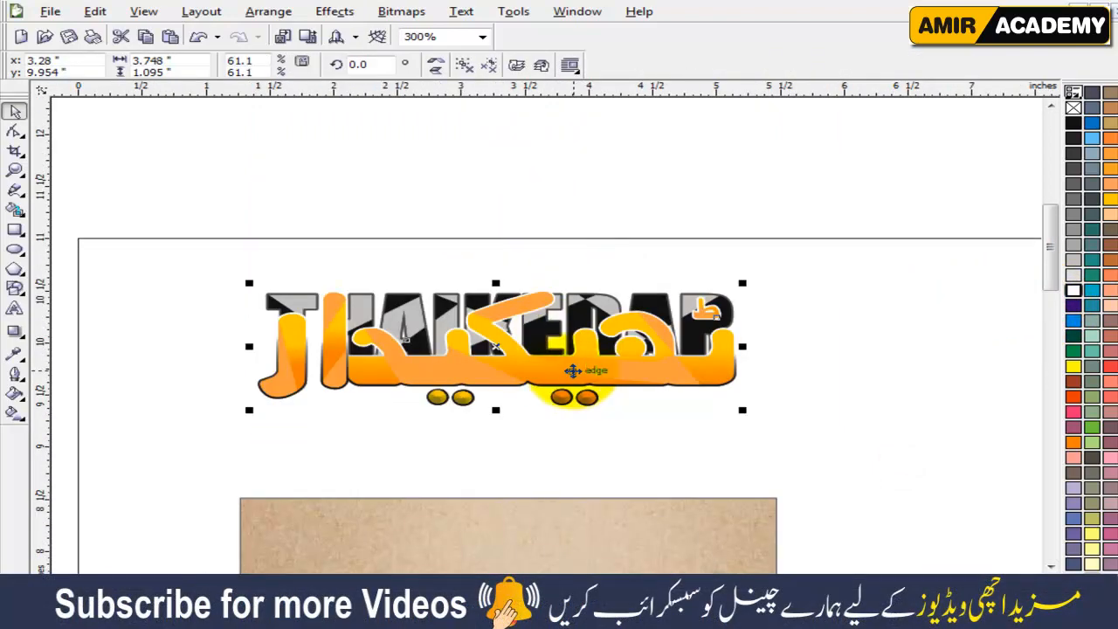
Add a drop shadow to the logo with feathering 5, offset down and slightly left at an angle of -93.
click(14, 331)
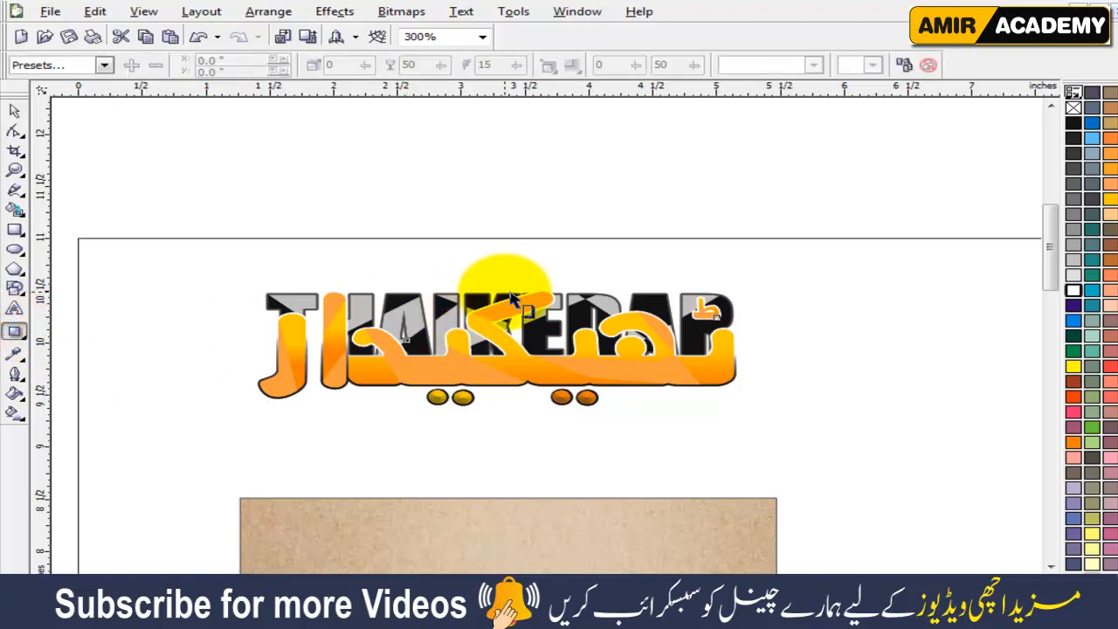
drag(511, 294, 495, 413)
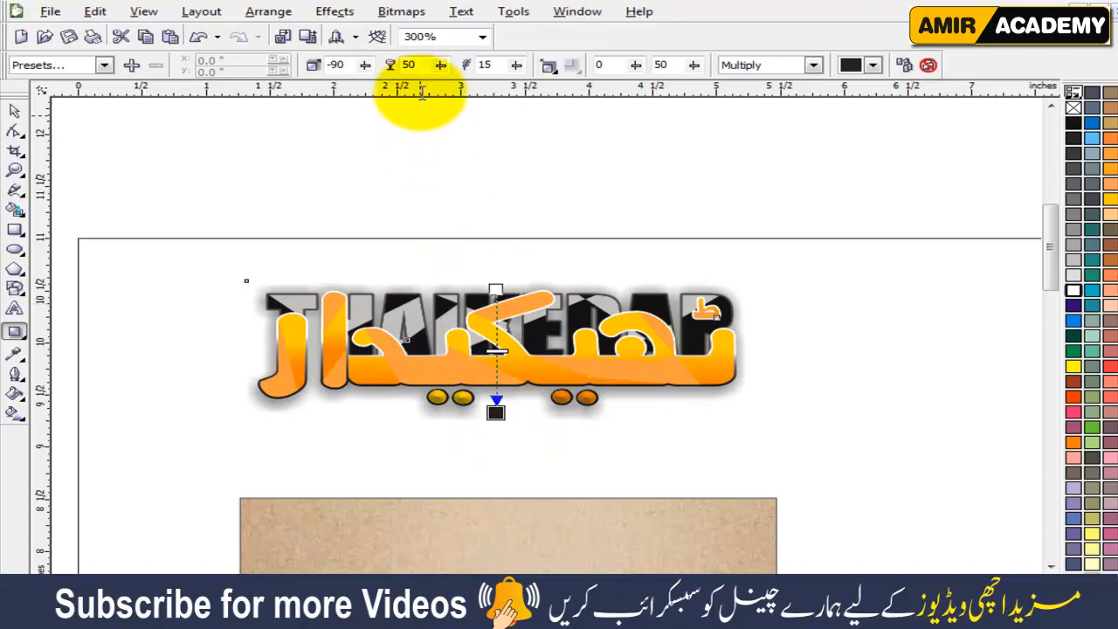
drag(497, 65, 466, 68)
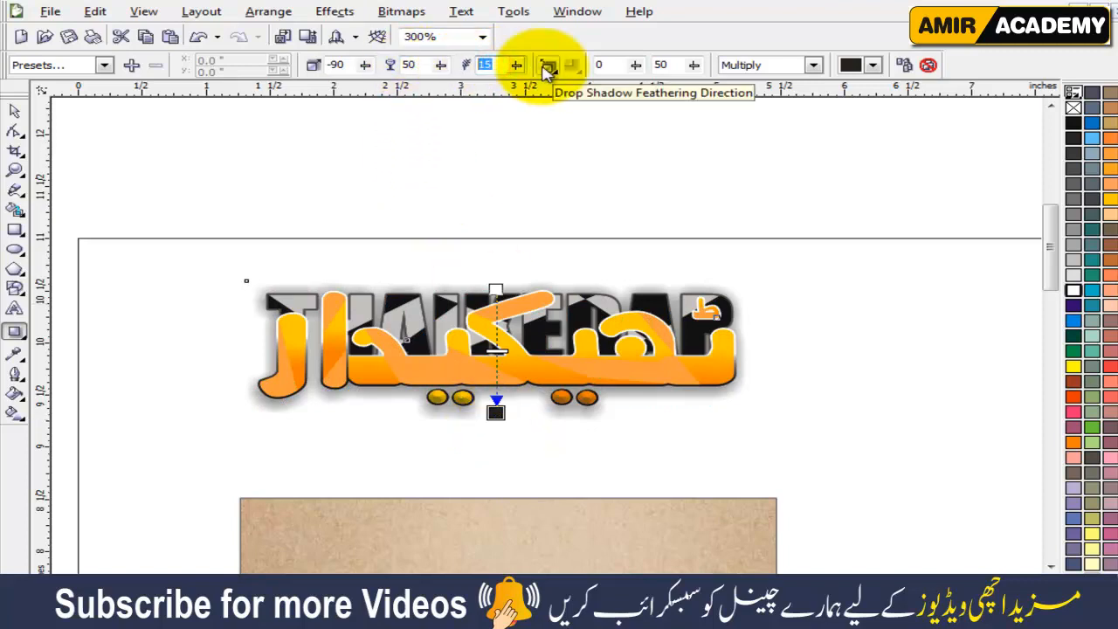
text(5)
key(Return)
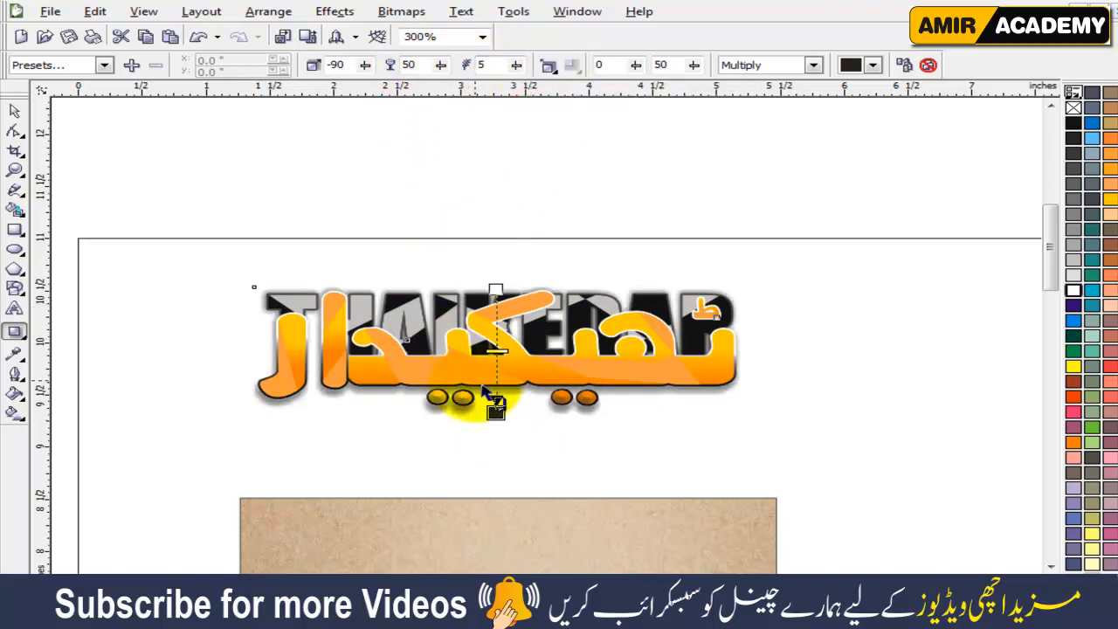
scroll(485, 420, up, 1)
drag(573, 308, 560, 310)
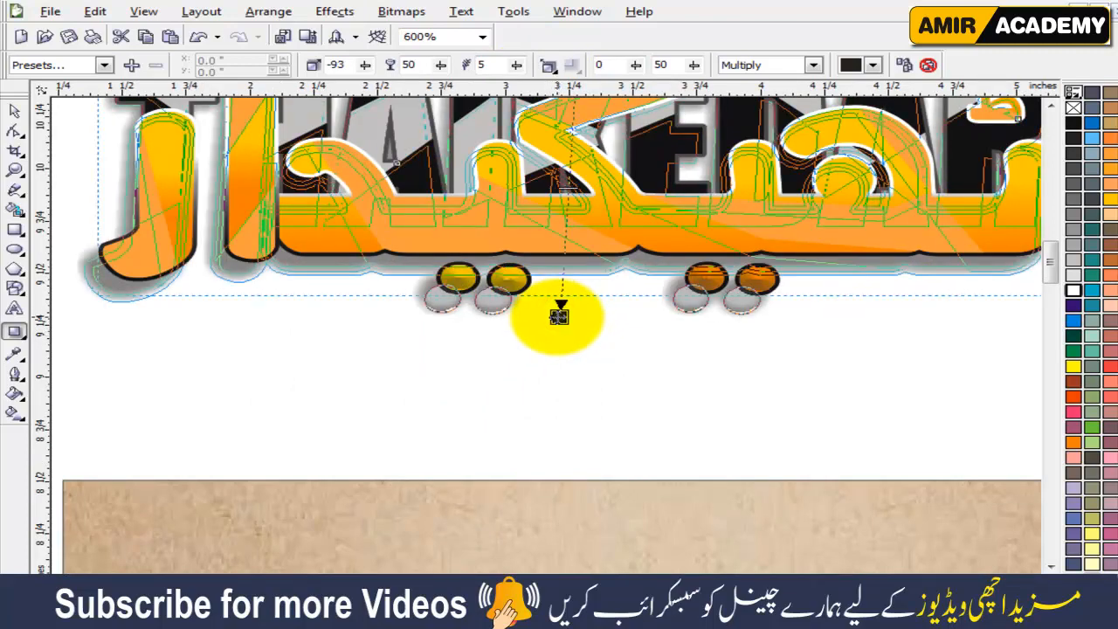
Move the shadowed logo back onto the card above the slogan and nudge it down and right to center it.
click(9, 110)
scroll(549, 350, down, 2)
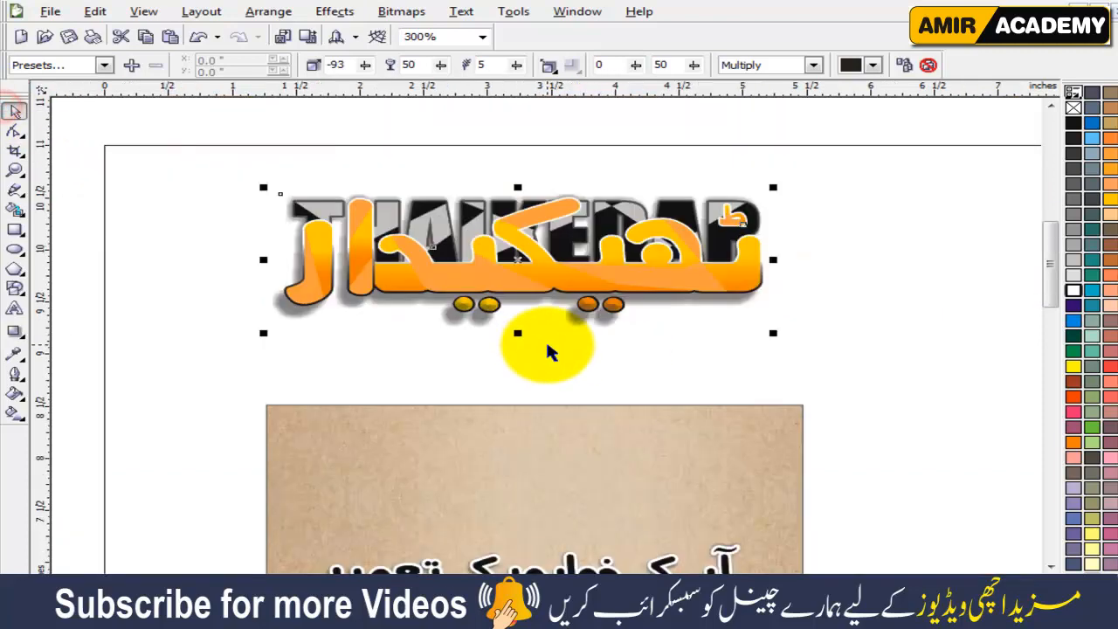
drag(531, 337, 524, 483)
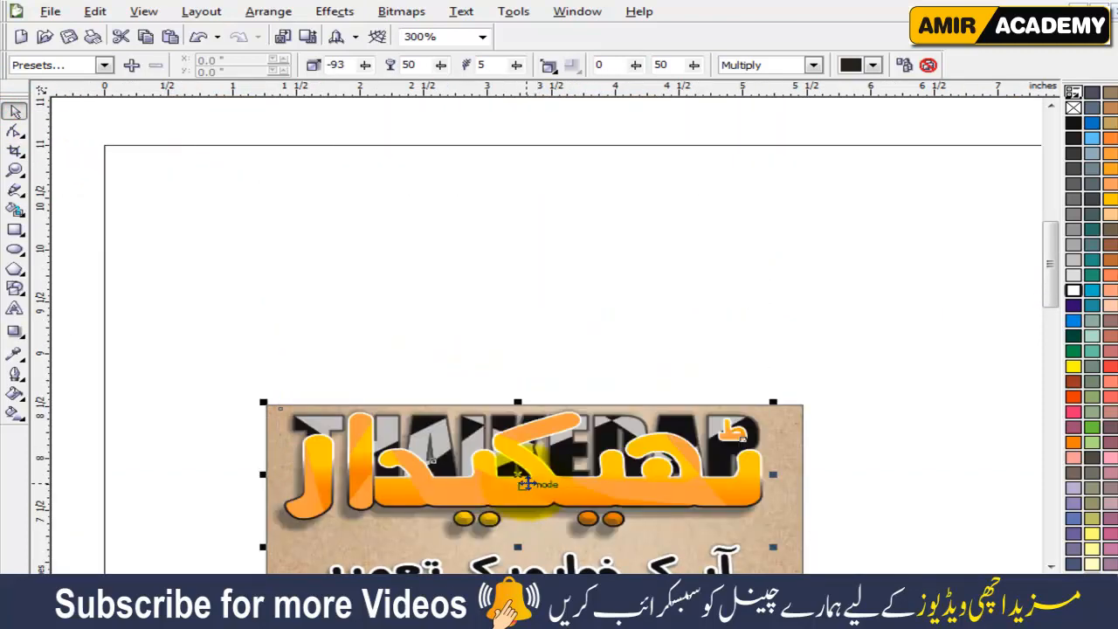
key(Down)
key(Down)
key(Down)
key(Down)
key(Down)
key(Down)
key(Down)
key(Down)
key(Down)
key(Down)
key(Down)
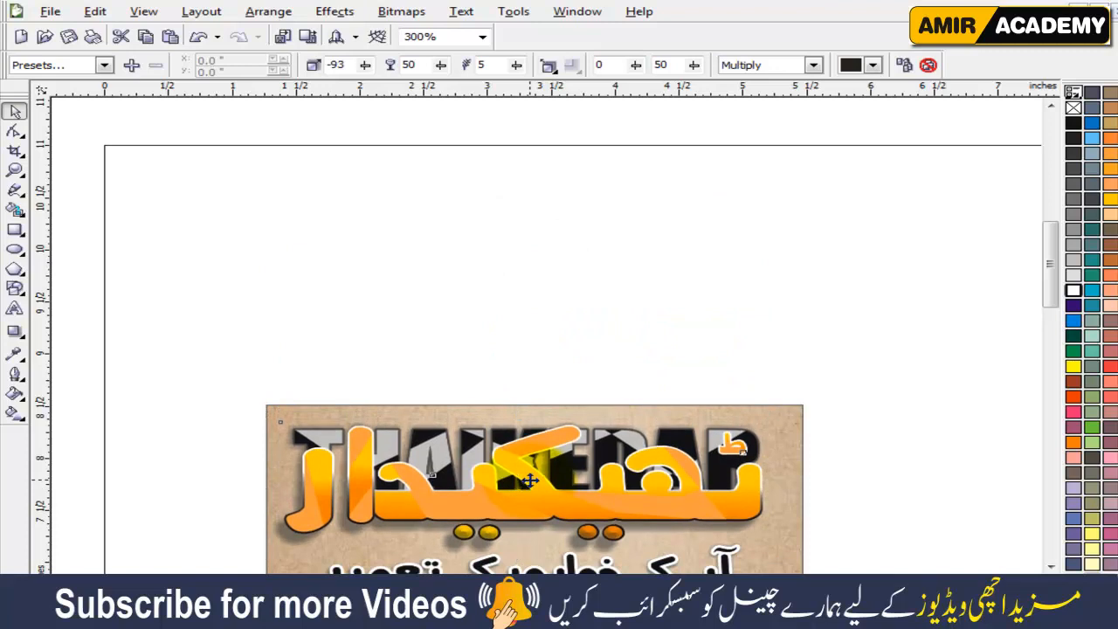
key(Right)
drag(529, 481, 673, 500)
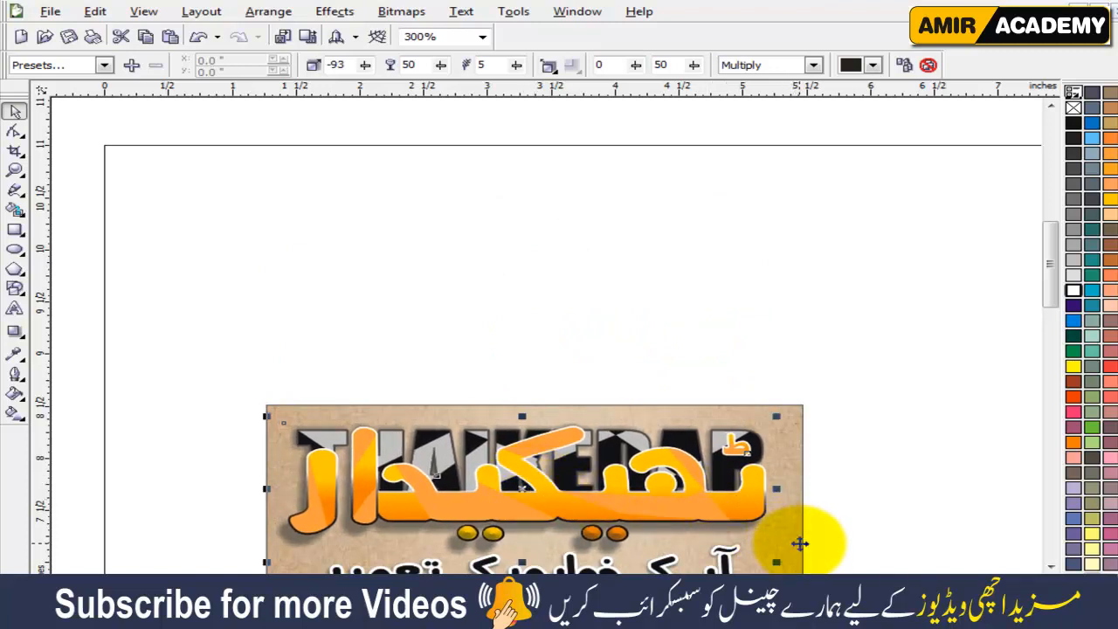
Zoom in on the whole card to review the finished design with nothing selected, and dismiss the Windows color scheme prompt.
drag(800, 543, 800, 543)
key(shift+F2)
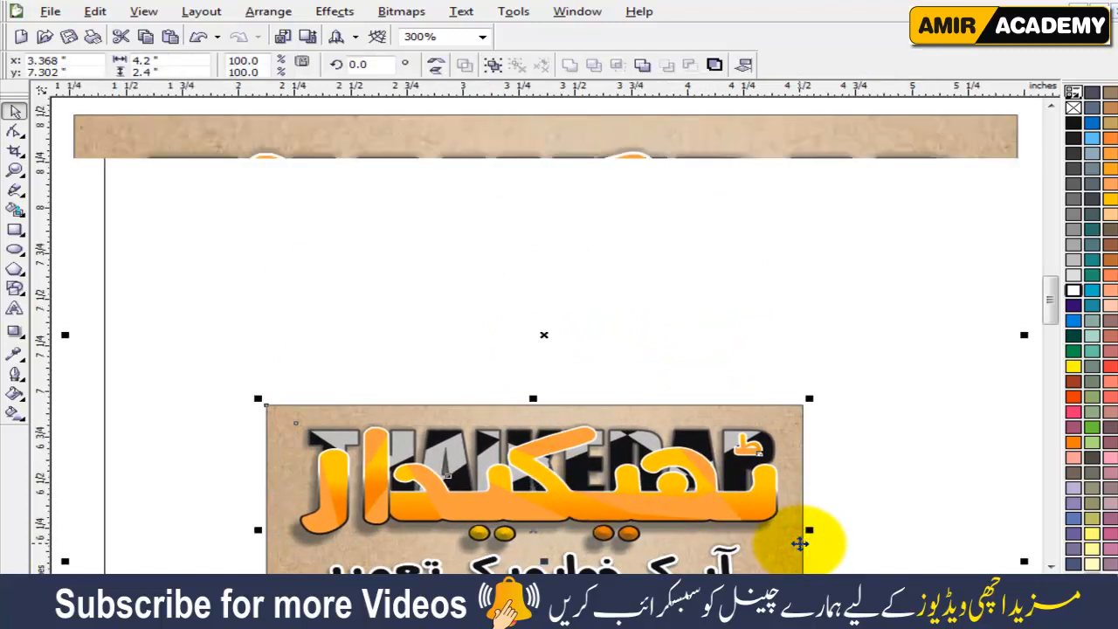
click(1032, 175)
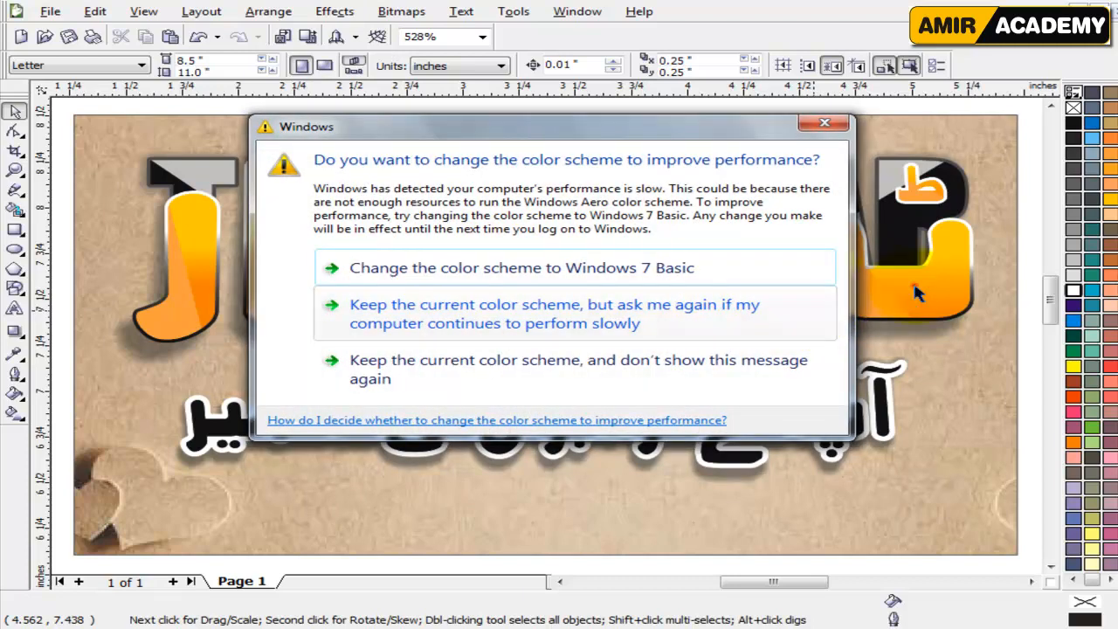
click(913, 285)
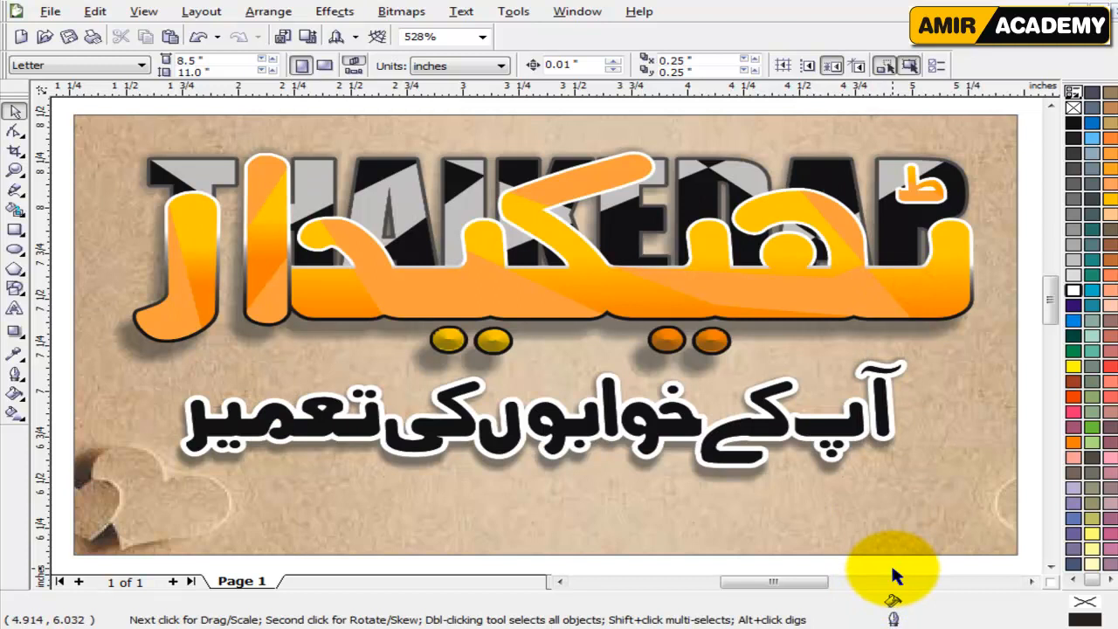